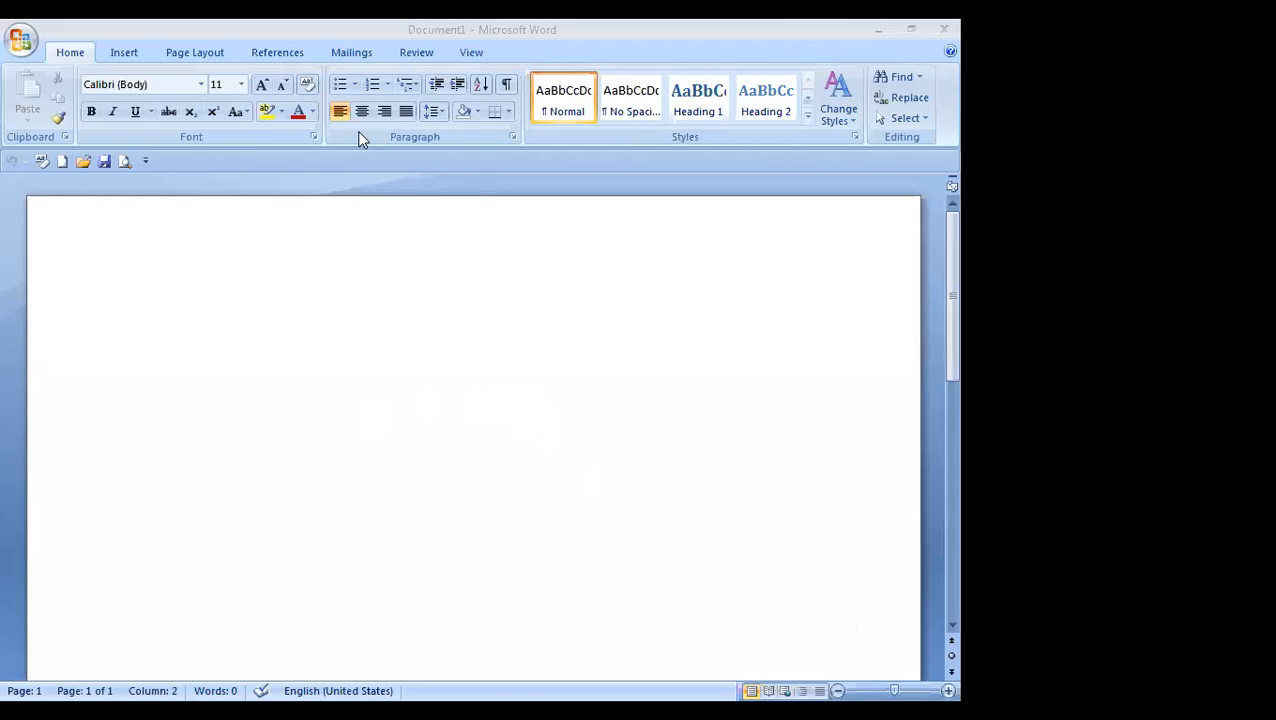
left_click(146, 160)
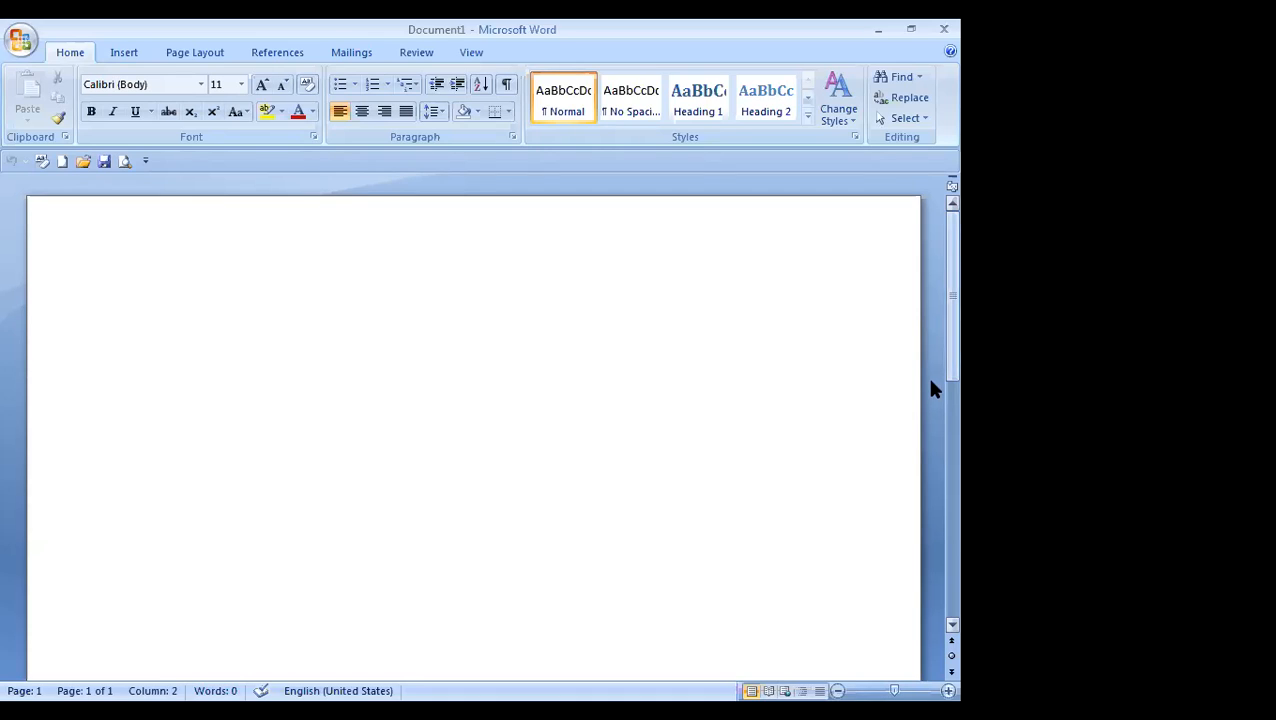
scroll(930, 355, "down", 1)
scroll(930, 345, "up", 2)
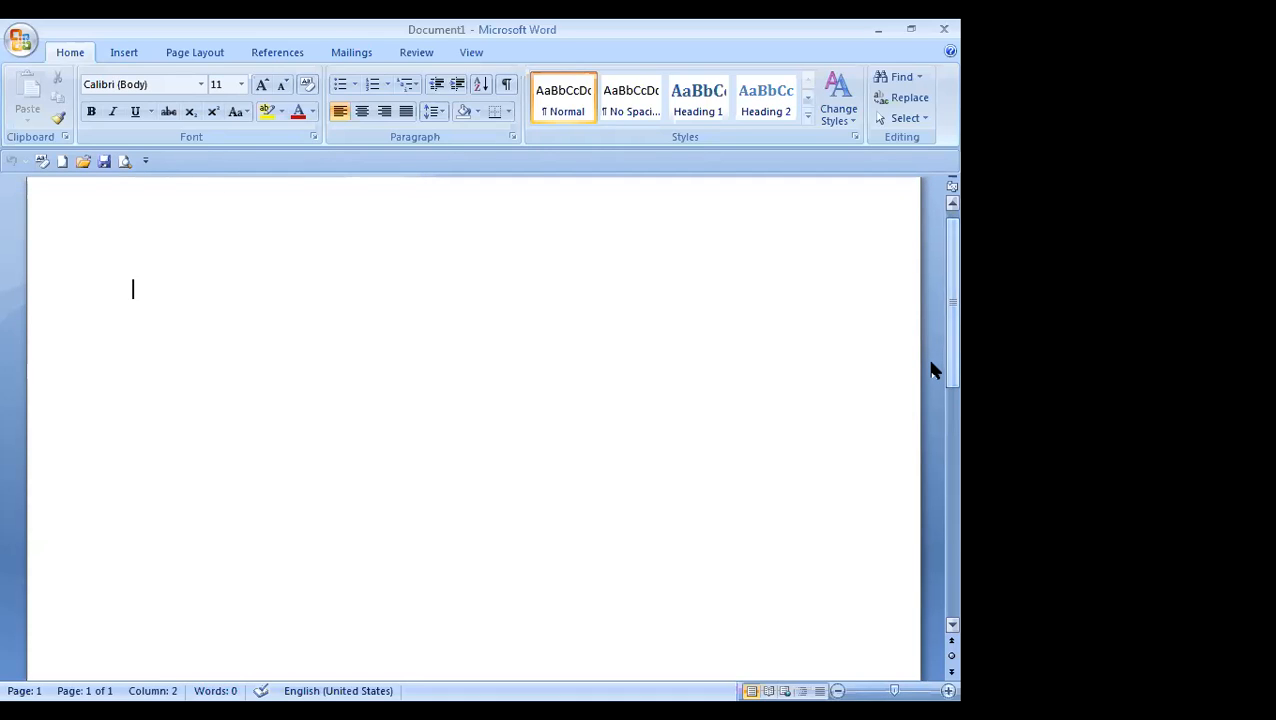
left_click_drag(930, 372, 927, 605)
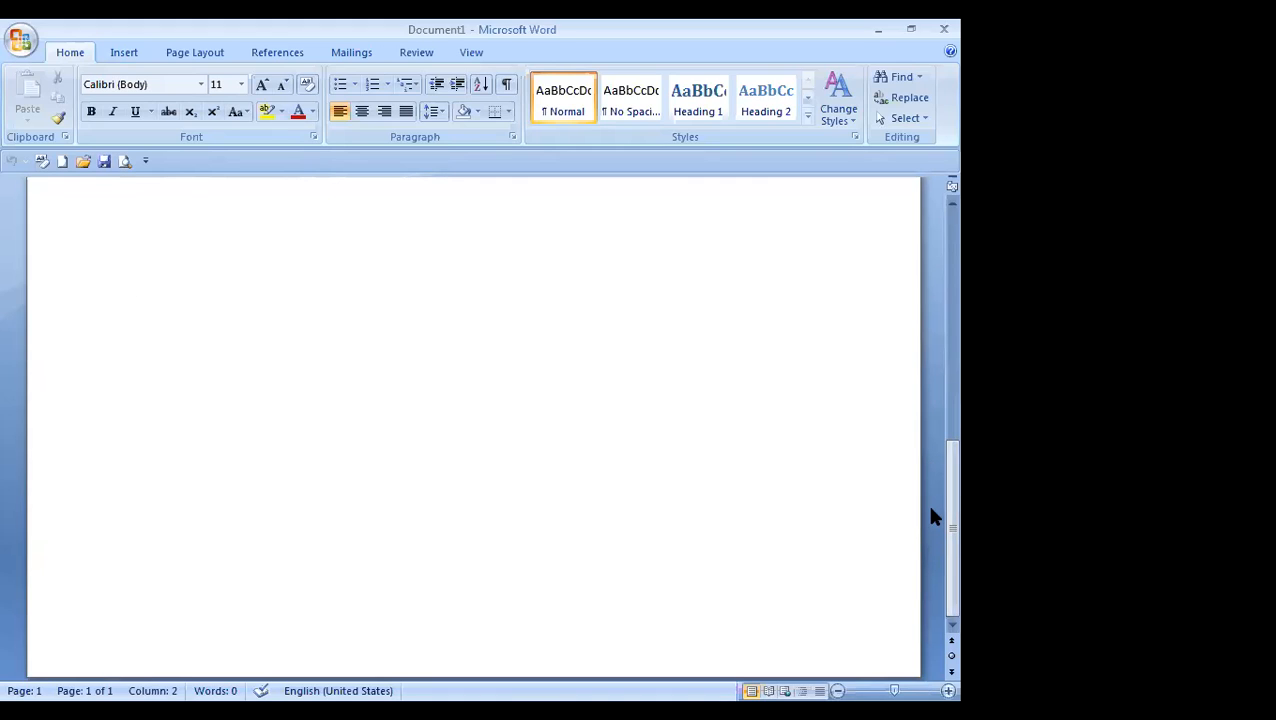
scroll(922, 264, "up", 5)
left_click_drag(930, 283, 930, 398)
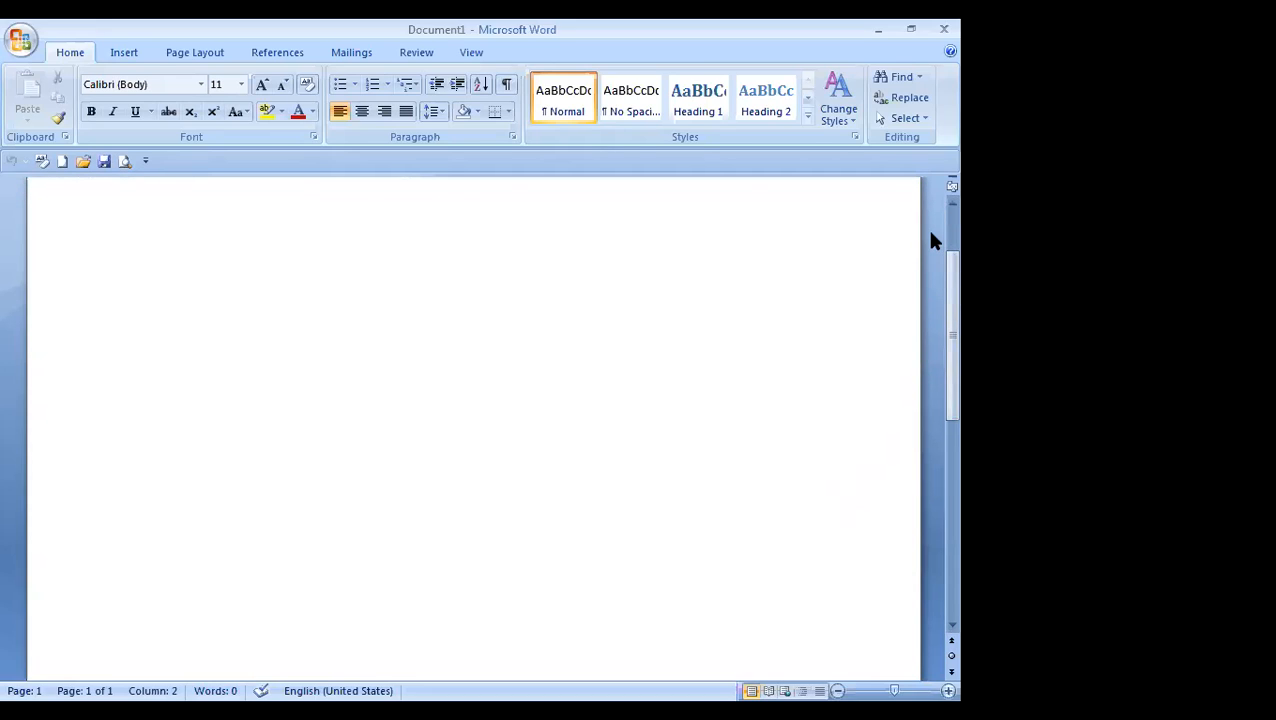
left_click_drag(930, 237, 930, 233)
mouse_move(930, 295)
left_mouse_down()
mouse_move(931, 530)
mouse_move(915, 301)
left_mouse_up()
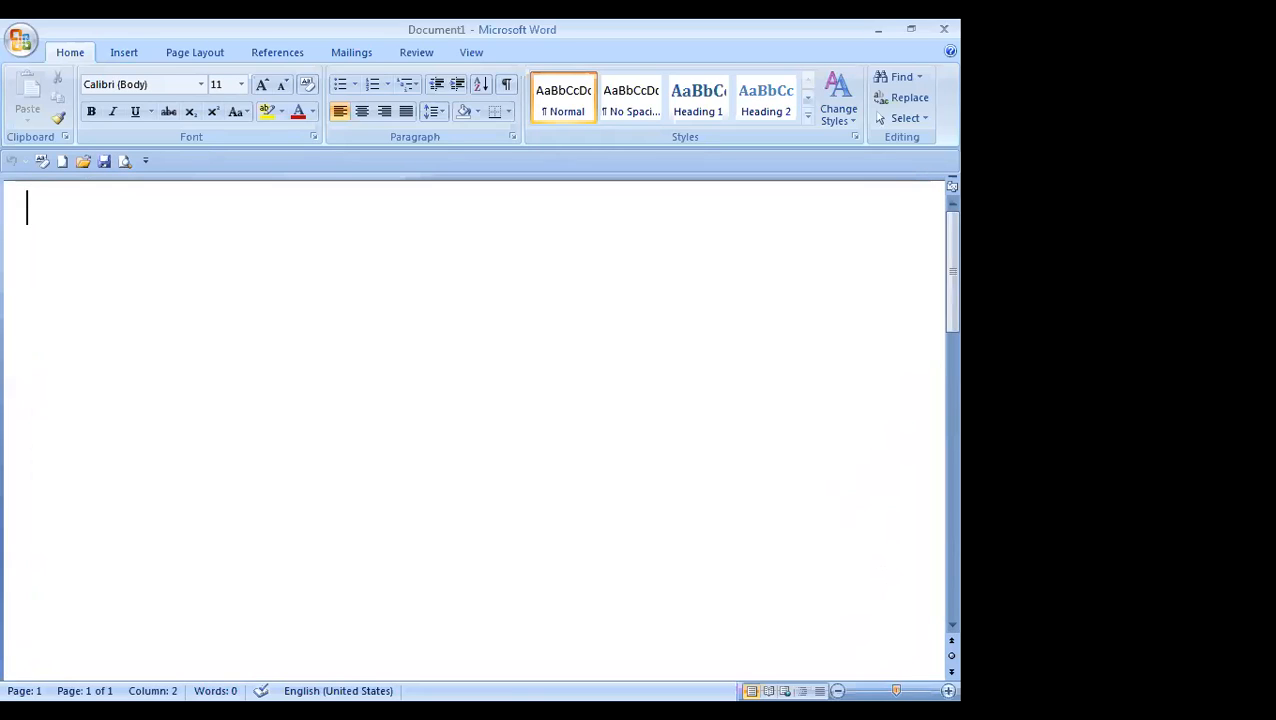
mouse_move(896, 691)
left_mouse_down()
mouse_move(914, 691)
mouse_move(854, 691)
mouse_move(892, 691)
left_mouse_up()
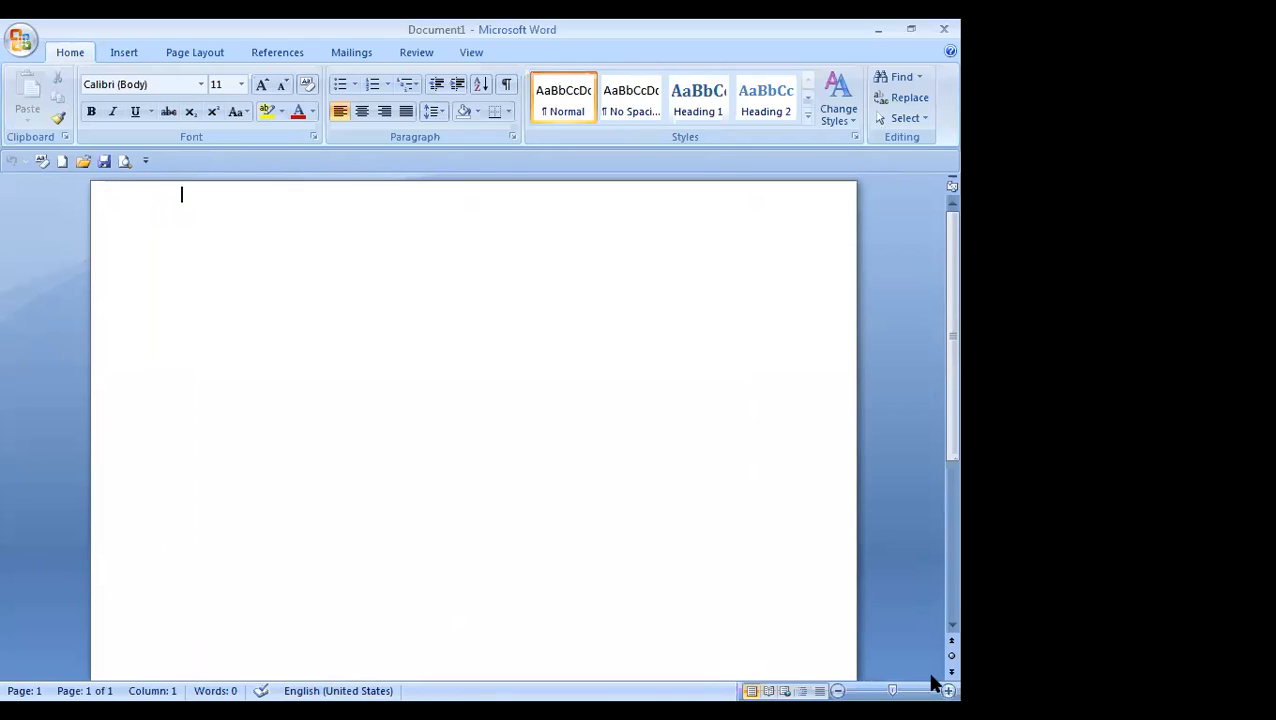
scroll(931, 625, "down", 3)
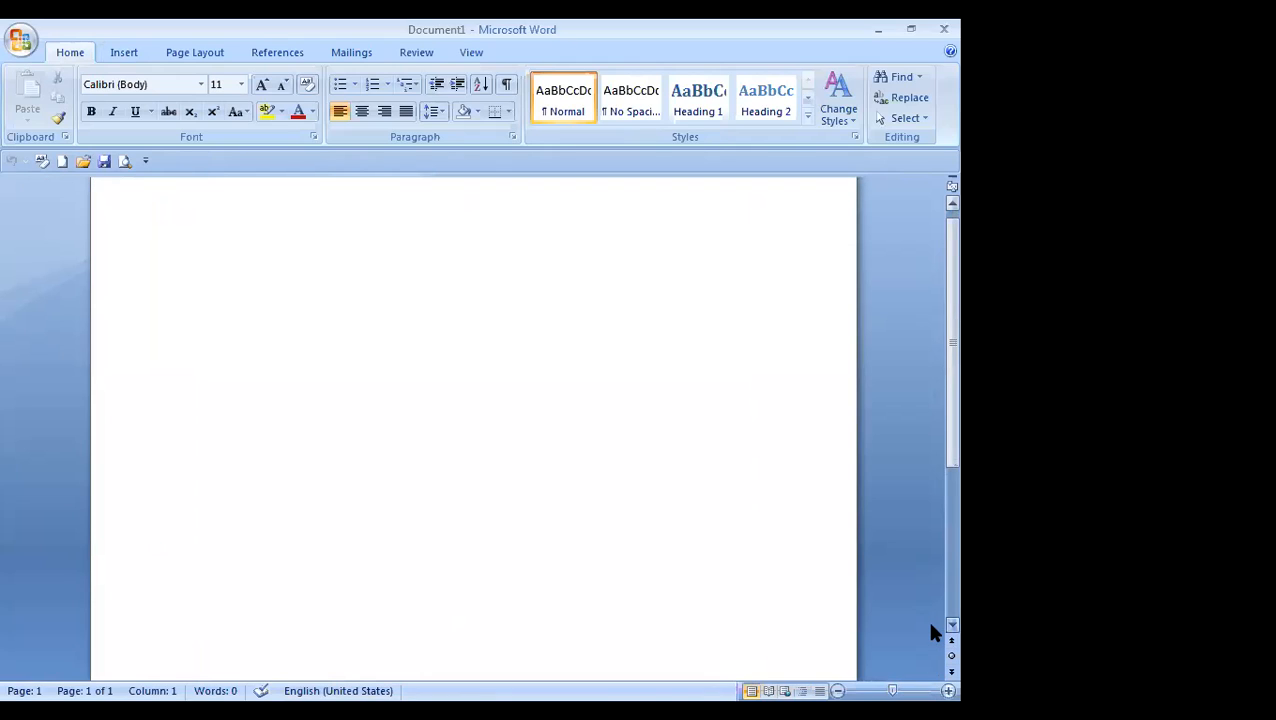
scroll(931, 640, "down", 1)
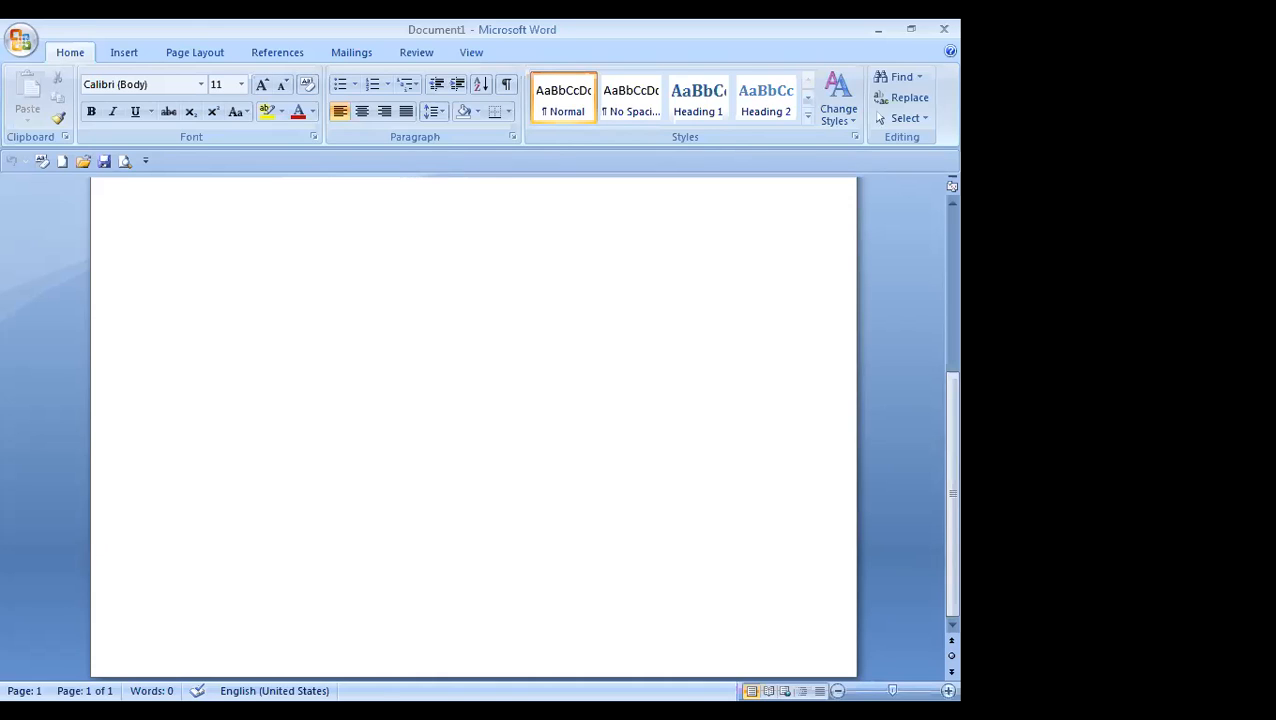
Step: Generate random sample text in the blank document with the formula =rand(4,5)
type("=")
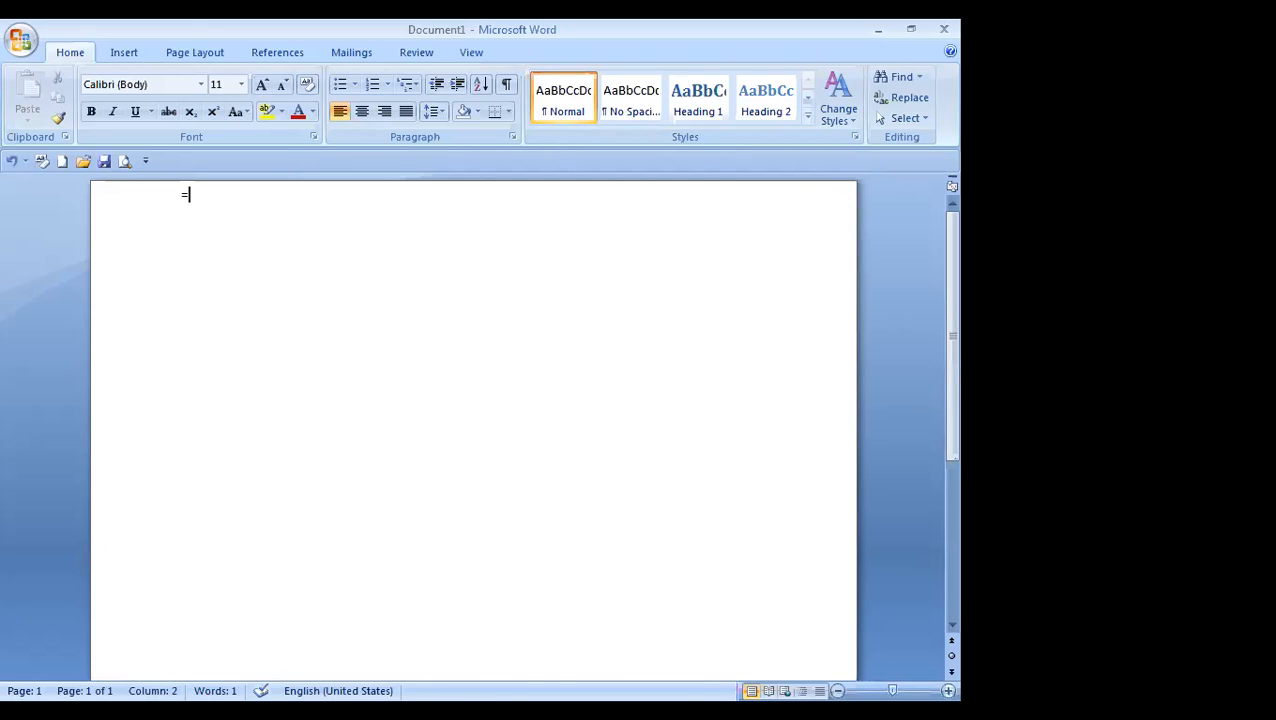
type("rand(4,5)")
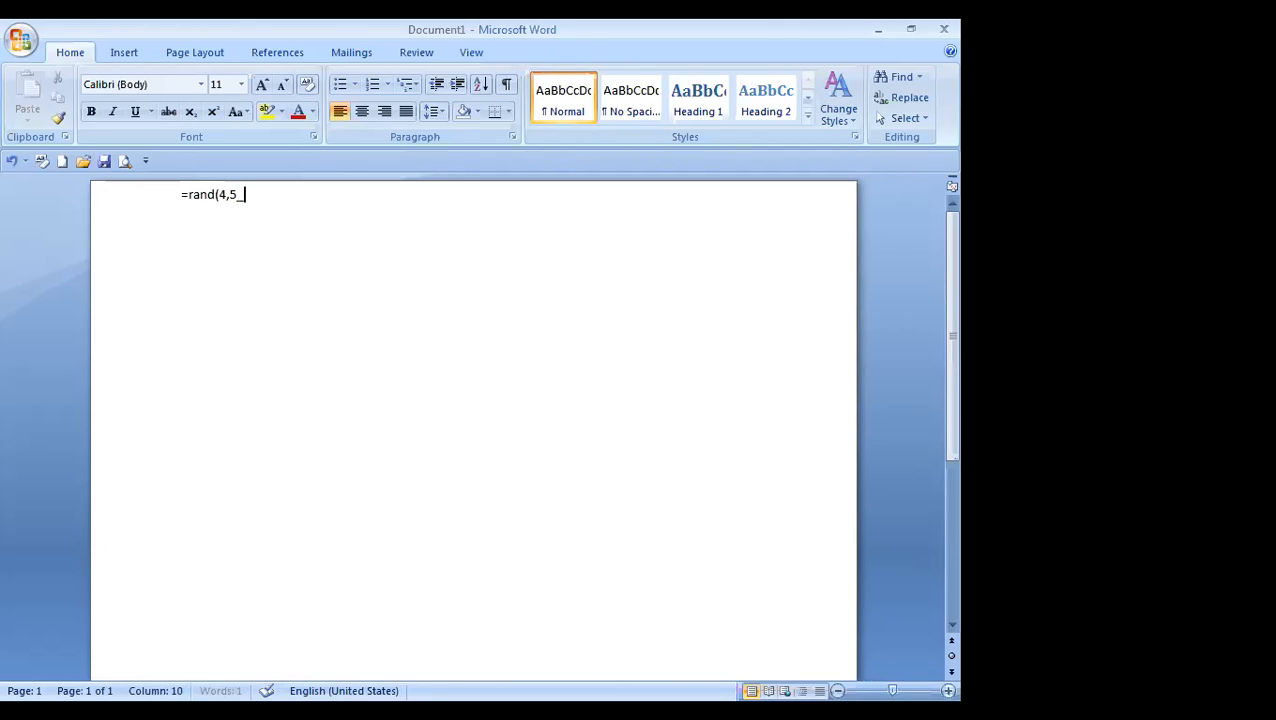
key("BackSpace")
type(")")
key("Return")
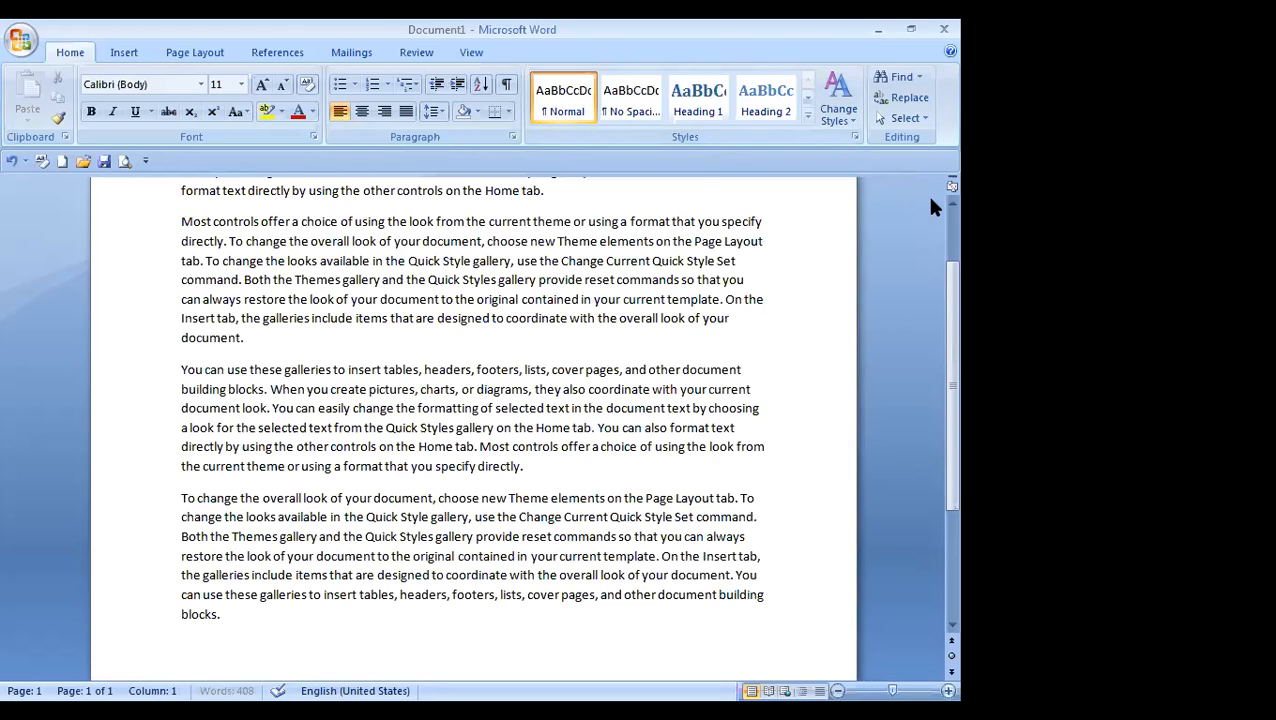
Step: Open the Save dialog and set the file name to kamala8
scroll(928, 250, "up", 2)
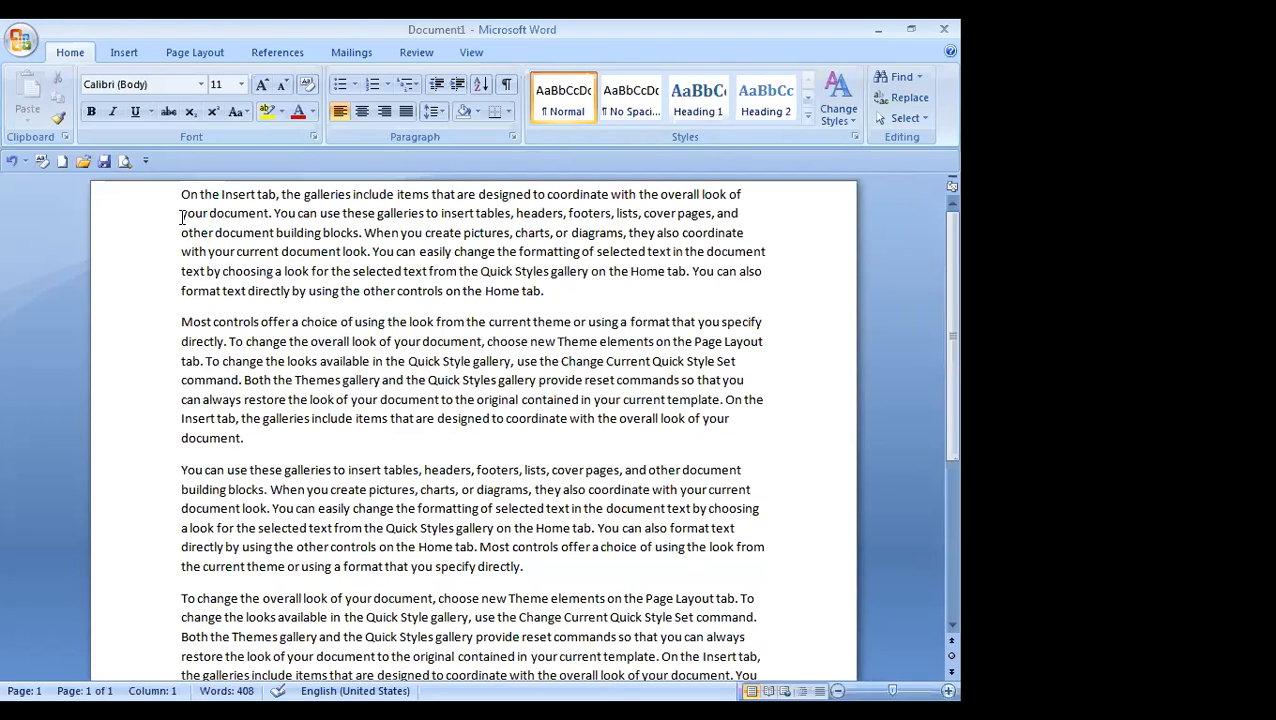
left_click(21, 45)
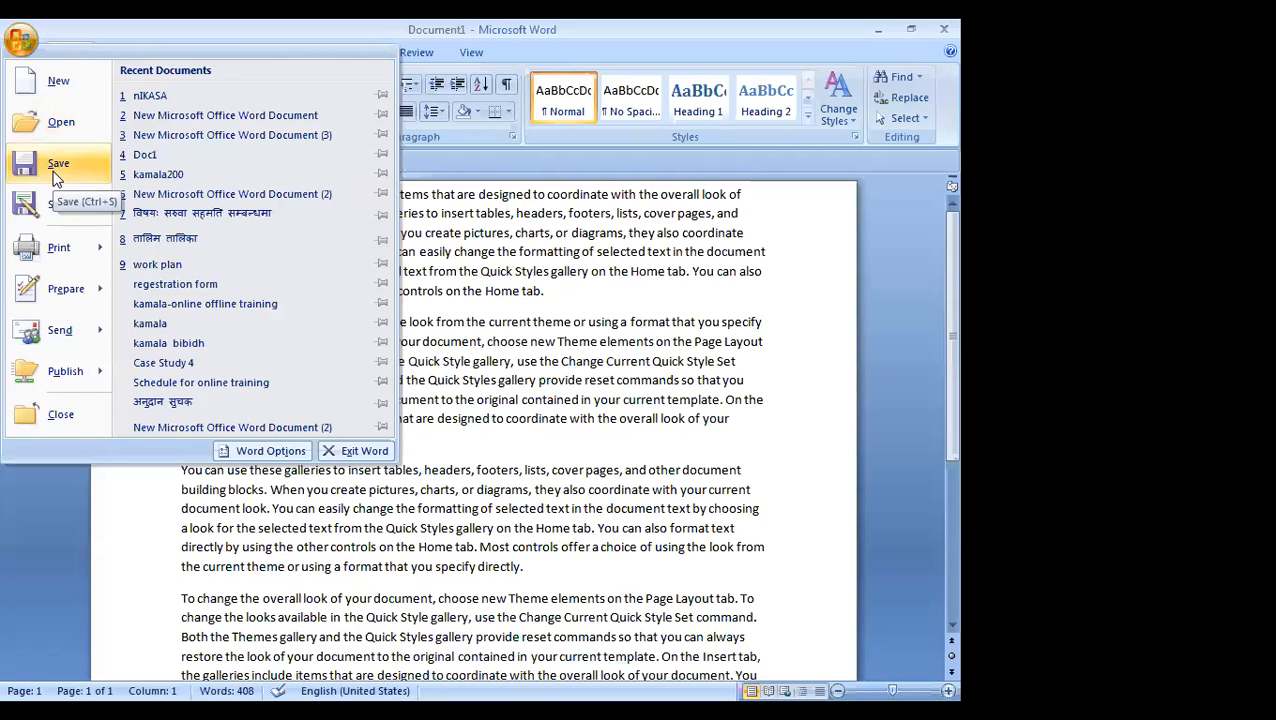
left_click(55, 177)
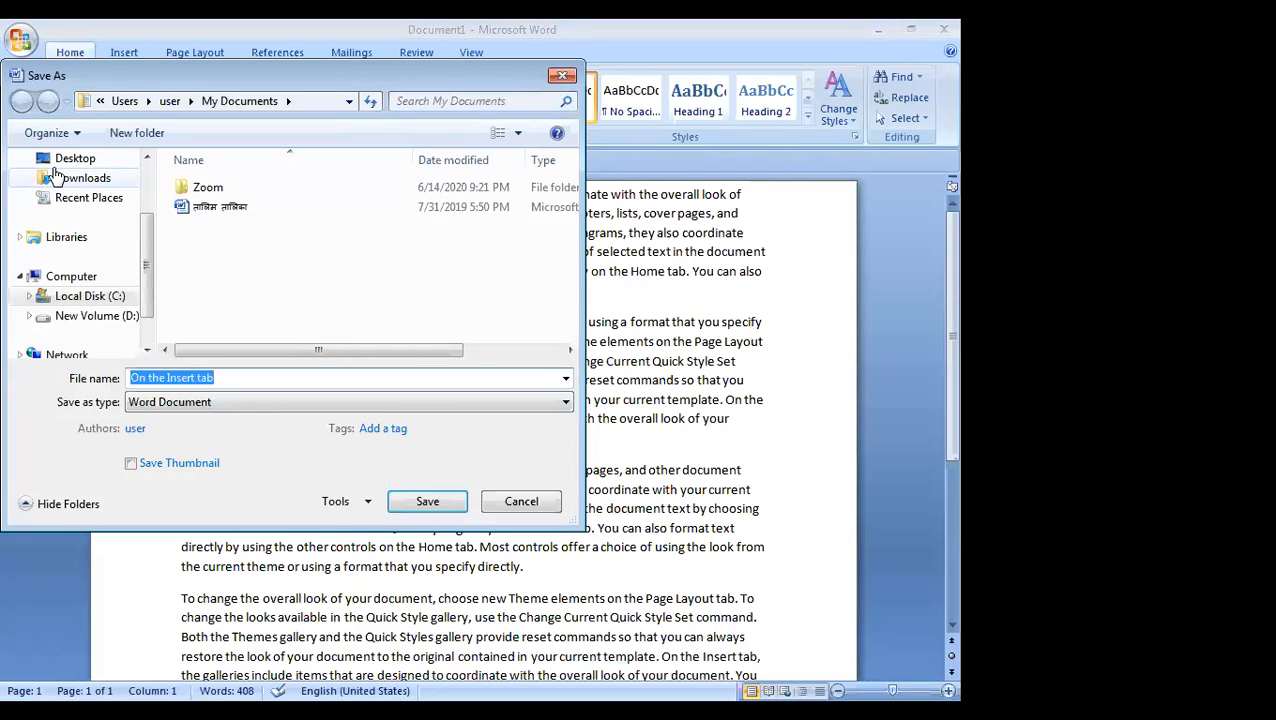
left_click(221, 378)
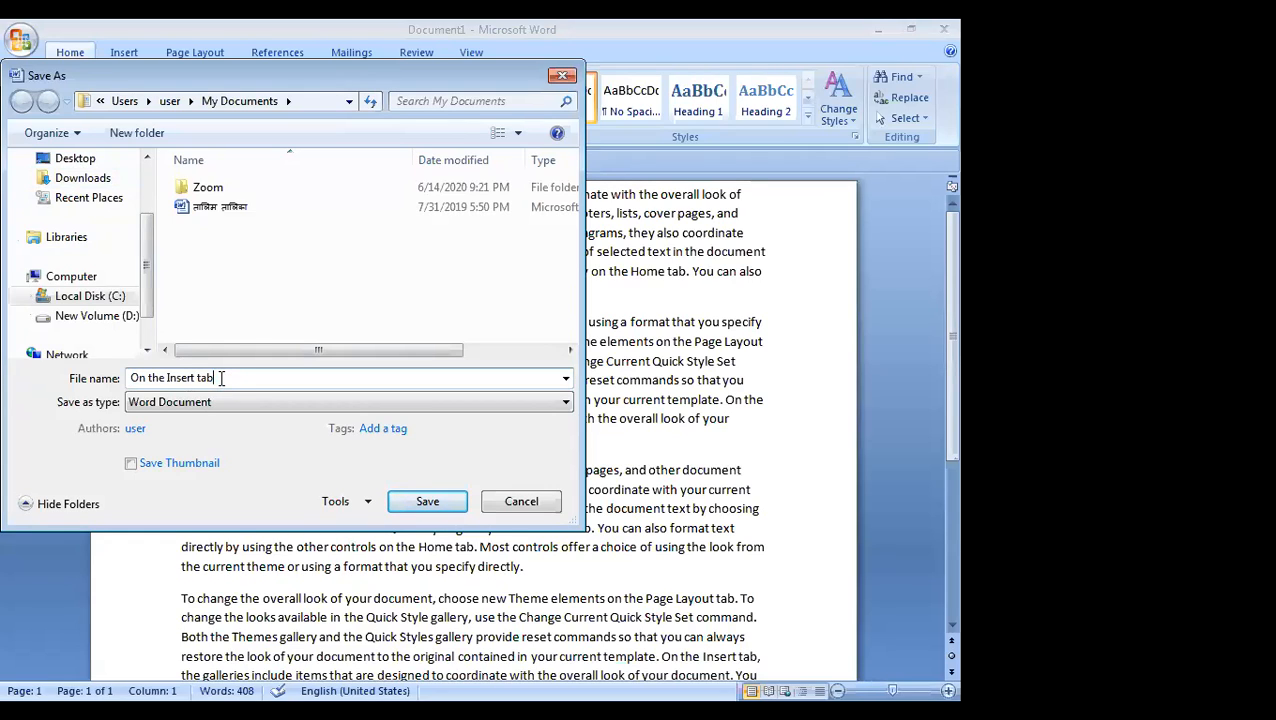
key("BackSpace")
key("BackSpace")
key("BackSpace")
key("BackSpace")
key("BackSpace")
key("BackSpace")
key("BackSpace")
key("BackSpace")
key("BackSpace")
key("BackSpace")
key("BackSpace")
key("BackSpace")
key("BackSpace")
key("BackSpace")
key("BackSpace")
key("BackSpace")
key("BackSpace")
type("kamala8")
Step: Keep the Word Document file type and save the file in My Documents
left_click(566, 405)
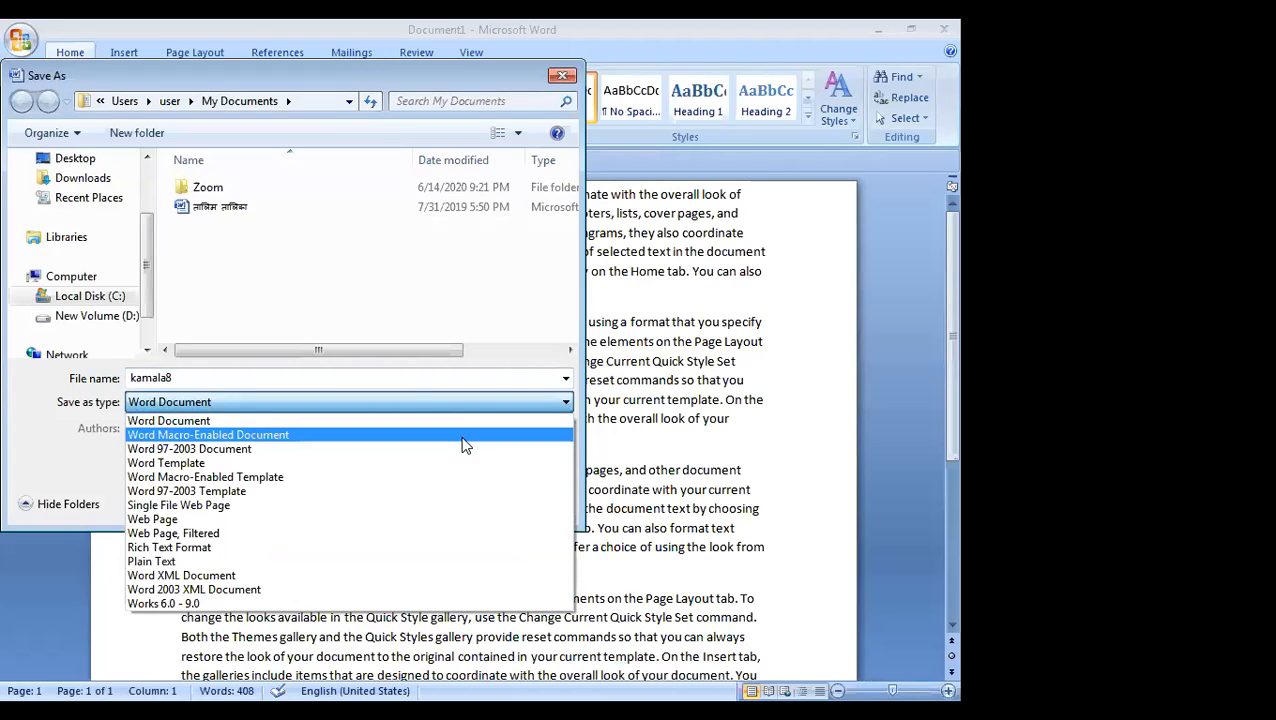
left_click(566, 390)
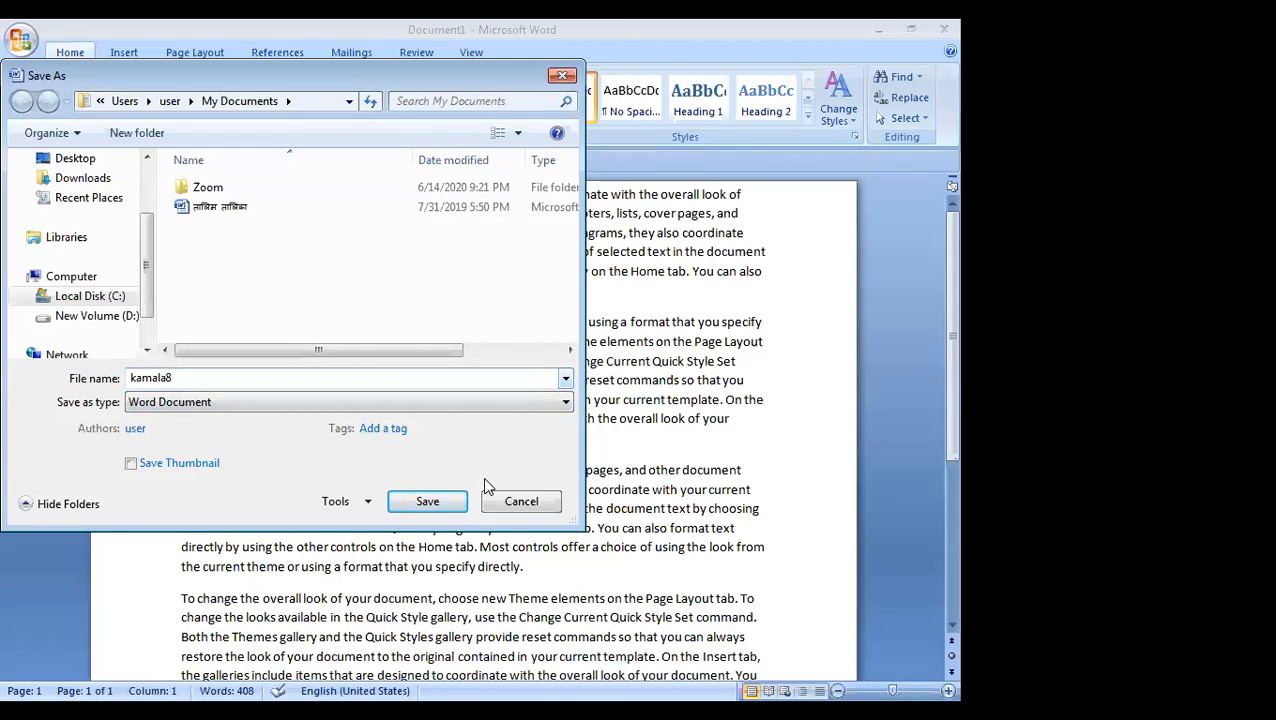
left_click(445, 502)
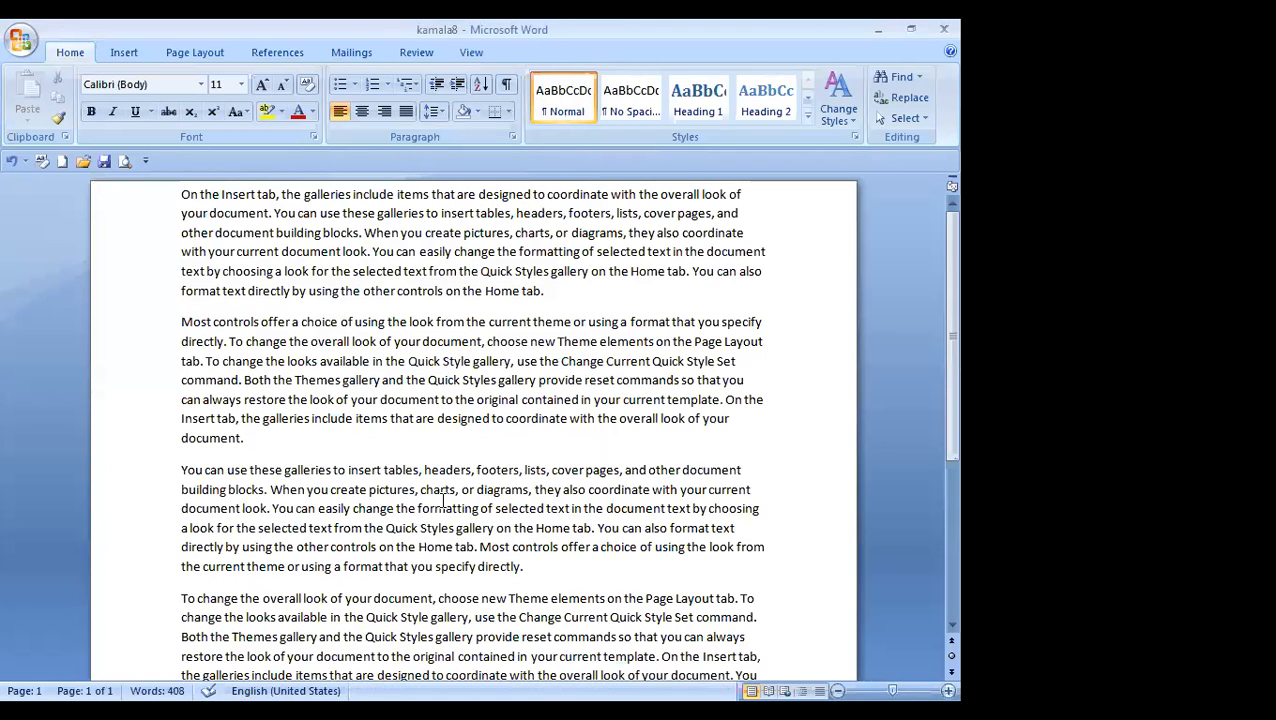
left_click_drag(443, 497, 222, 399)
left_click(116, 299)
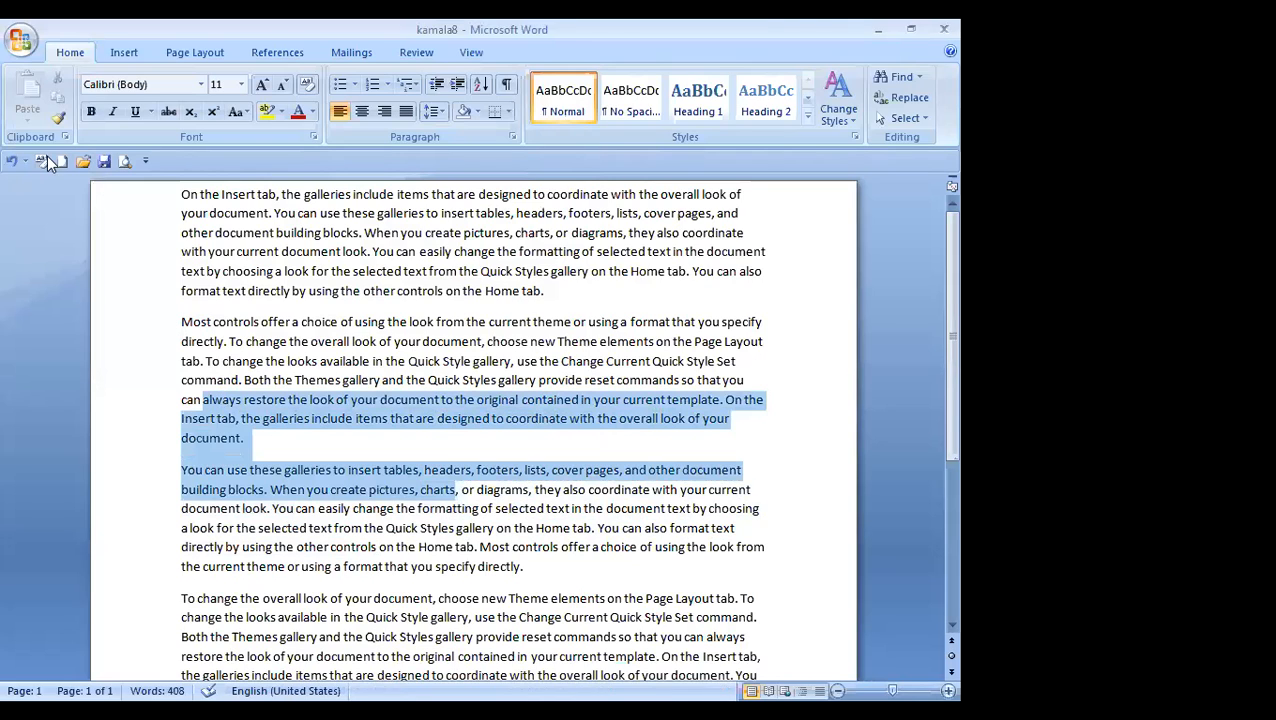
left_click(16, 45)
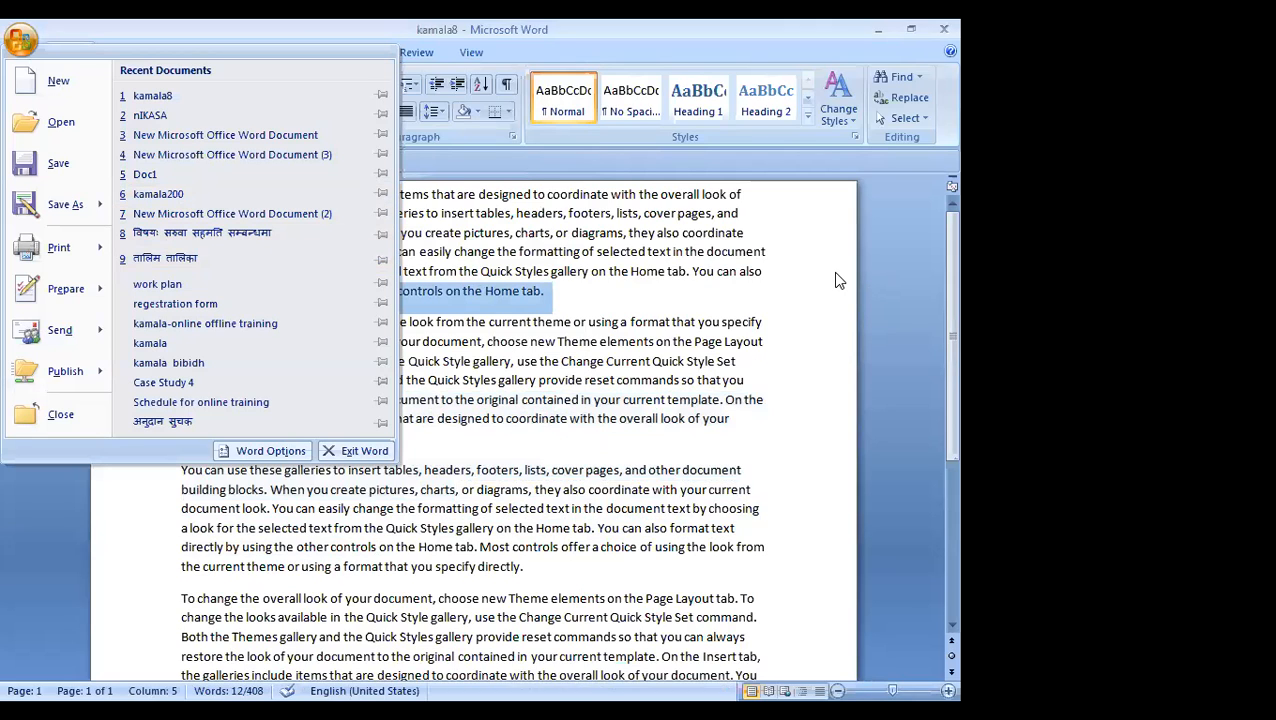
key("Escape")
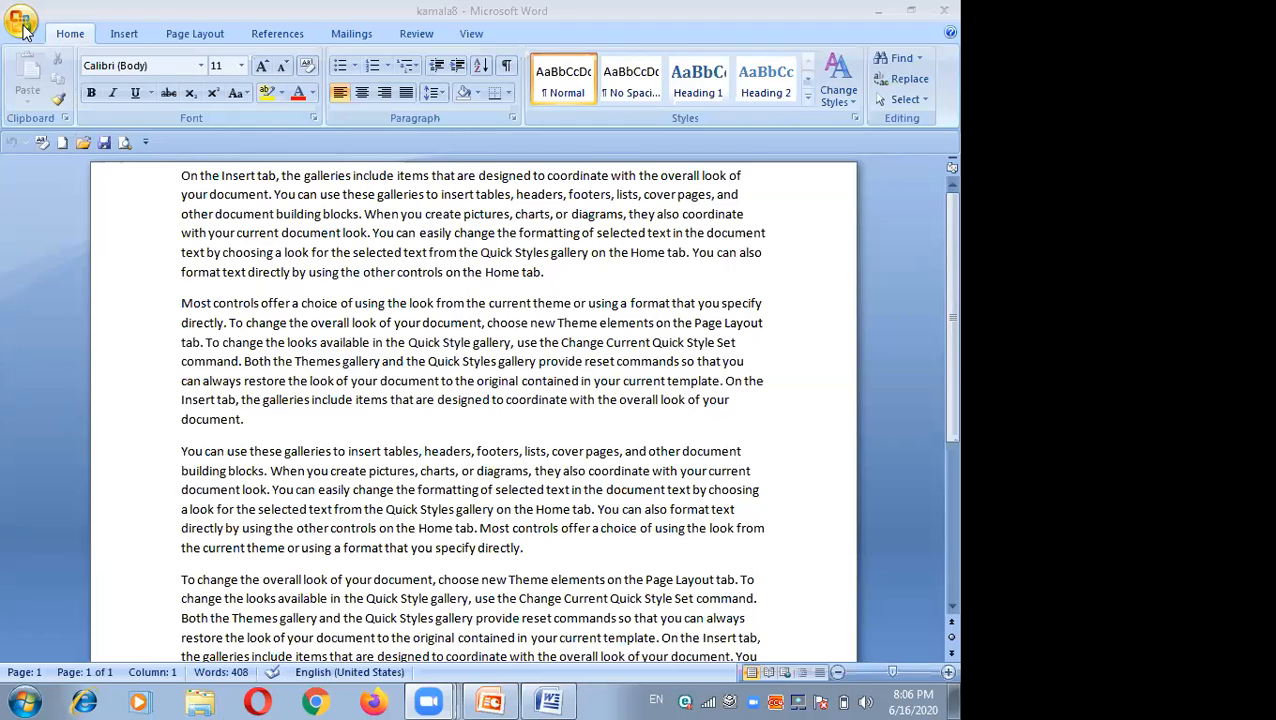
Step: Open Save As and change the file name to kamala35
left_click(24, 30)
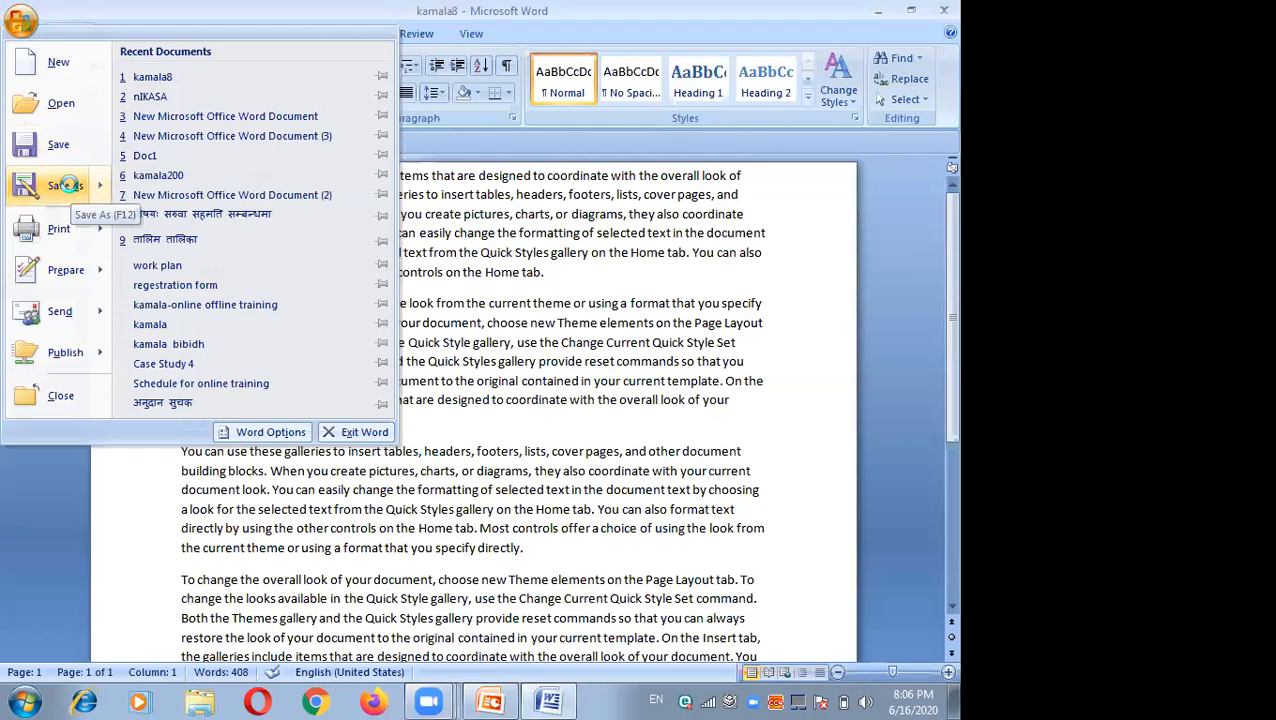
left_click(72, 191)
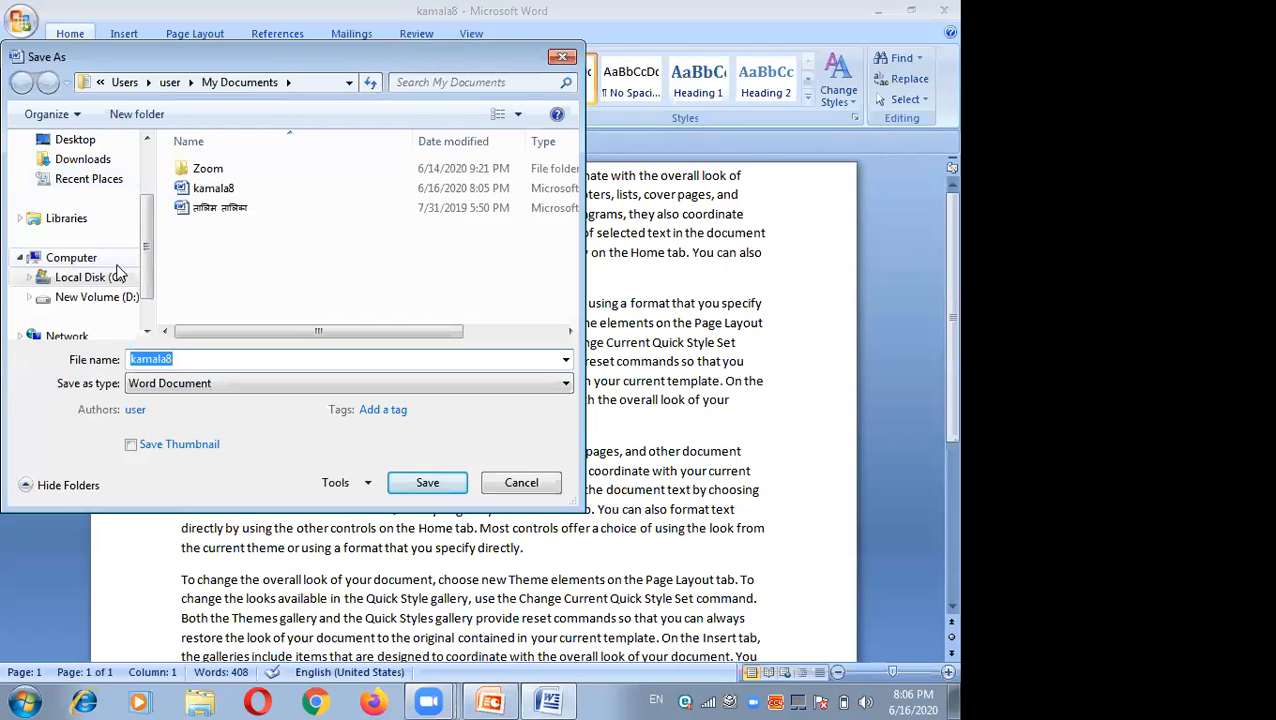
left_click(176, 361)
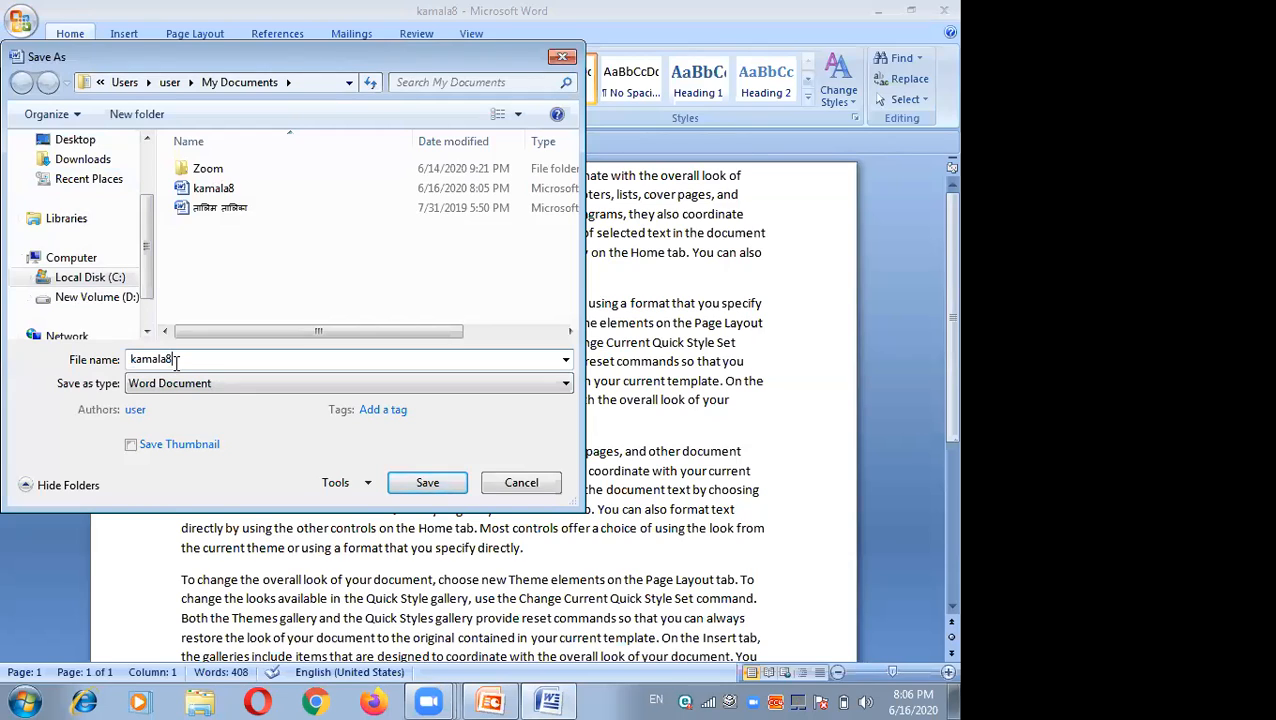
key("BackSpace")
key("BackSpace")
key("BackSpace")
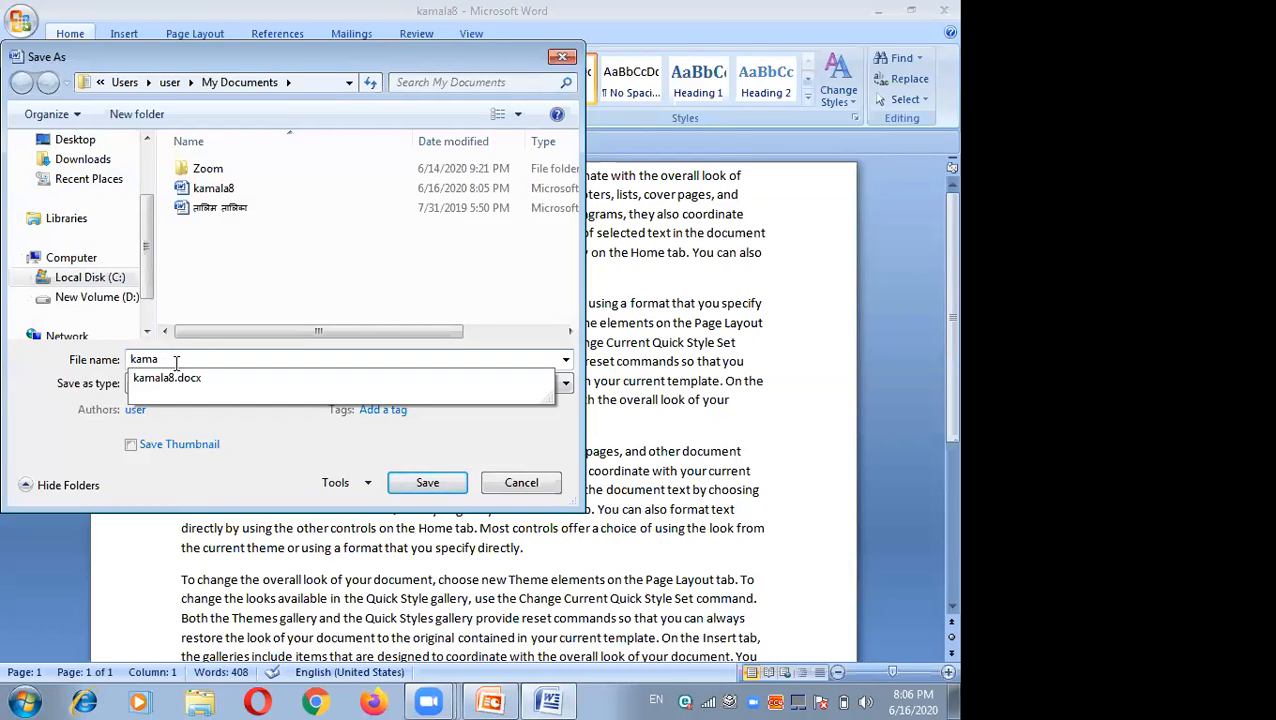
type("la3")
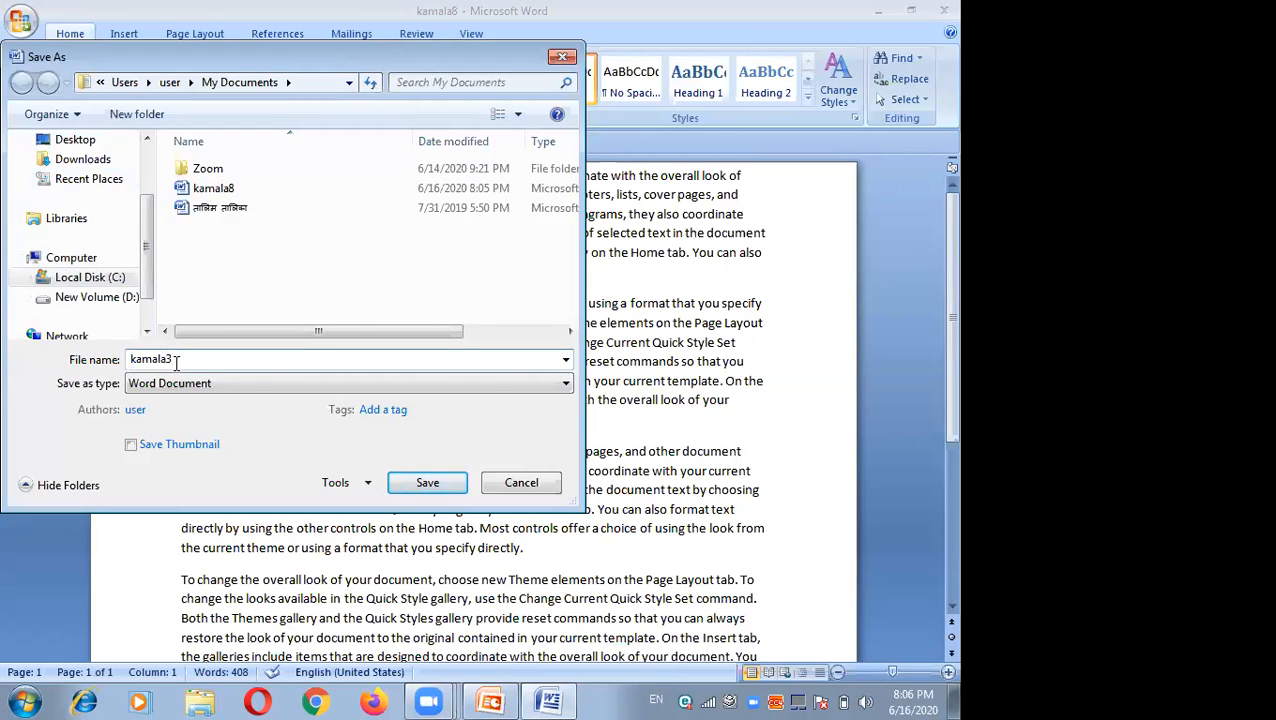
type("5")
Step: Choose the Desktop as the save location and save the copy there
scroll(95, 225, "up", 1)
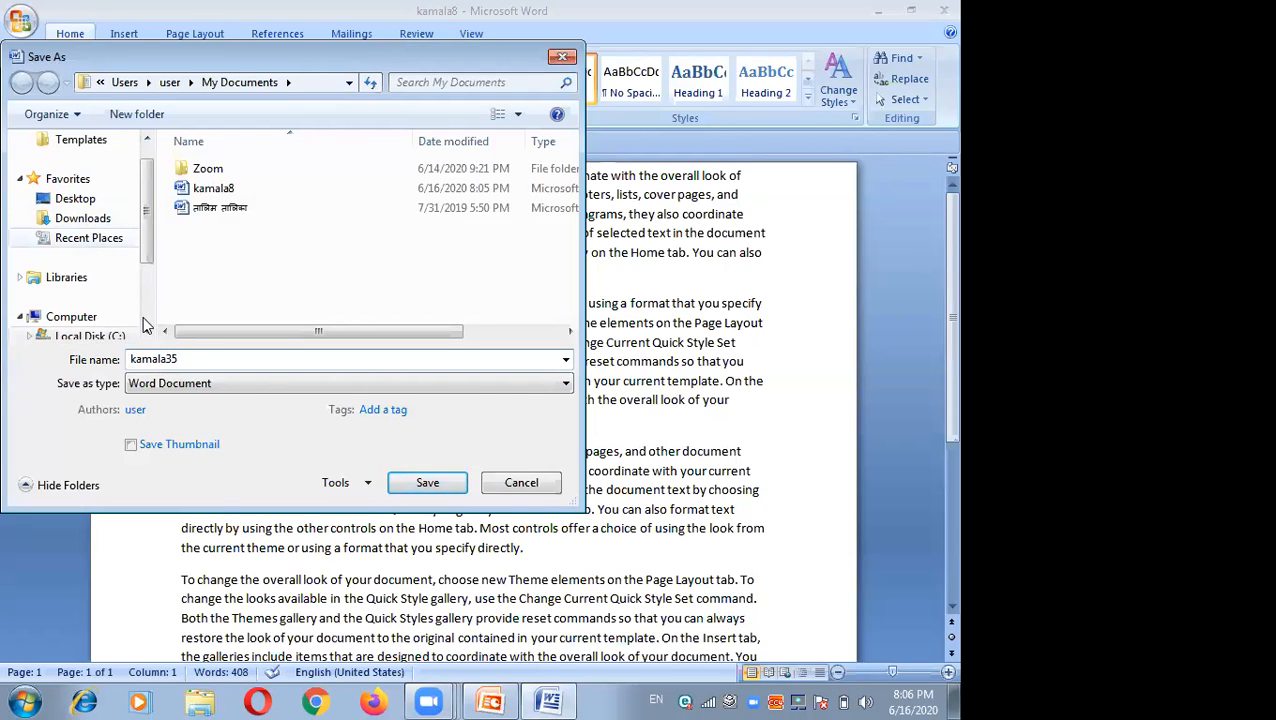
scroll(148, 335, "down", 1)
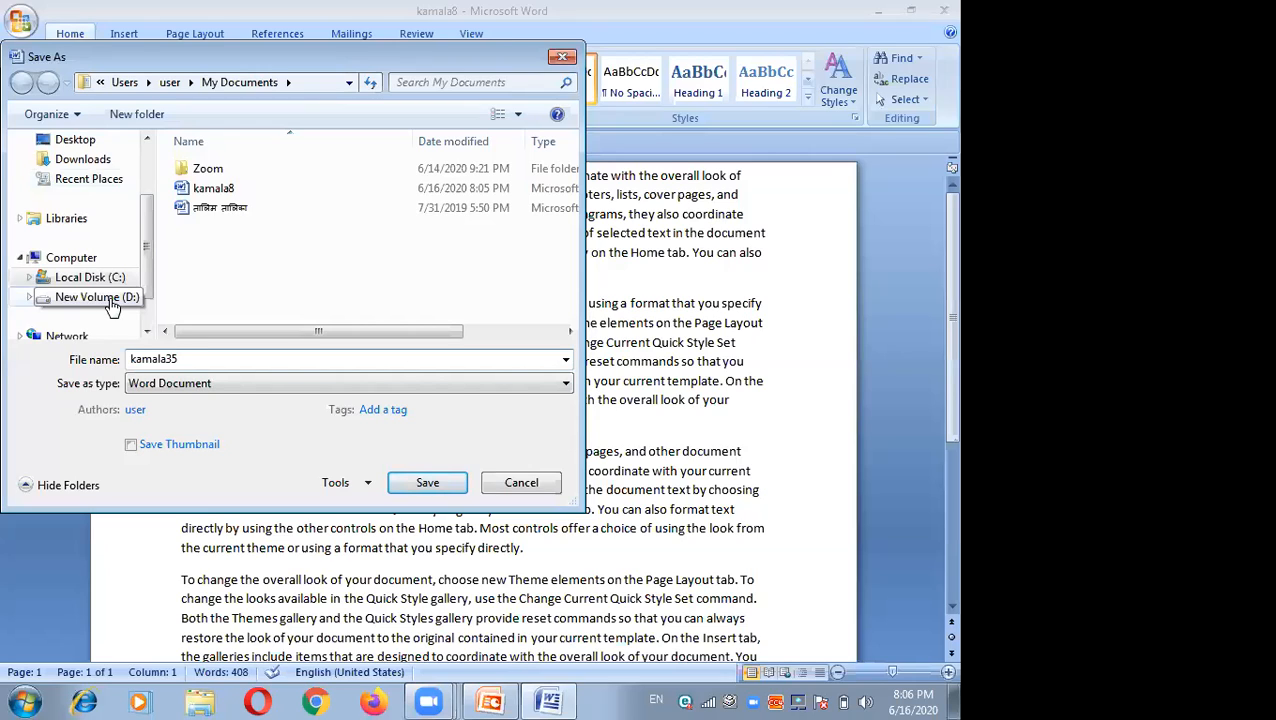
left_click(146, 333)
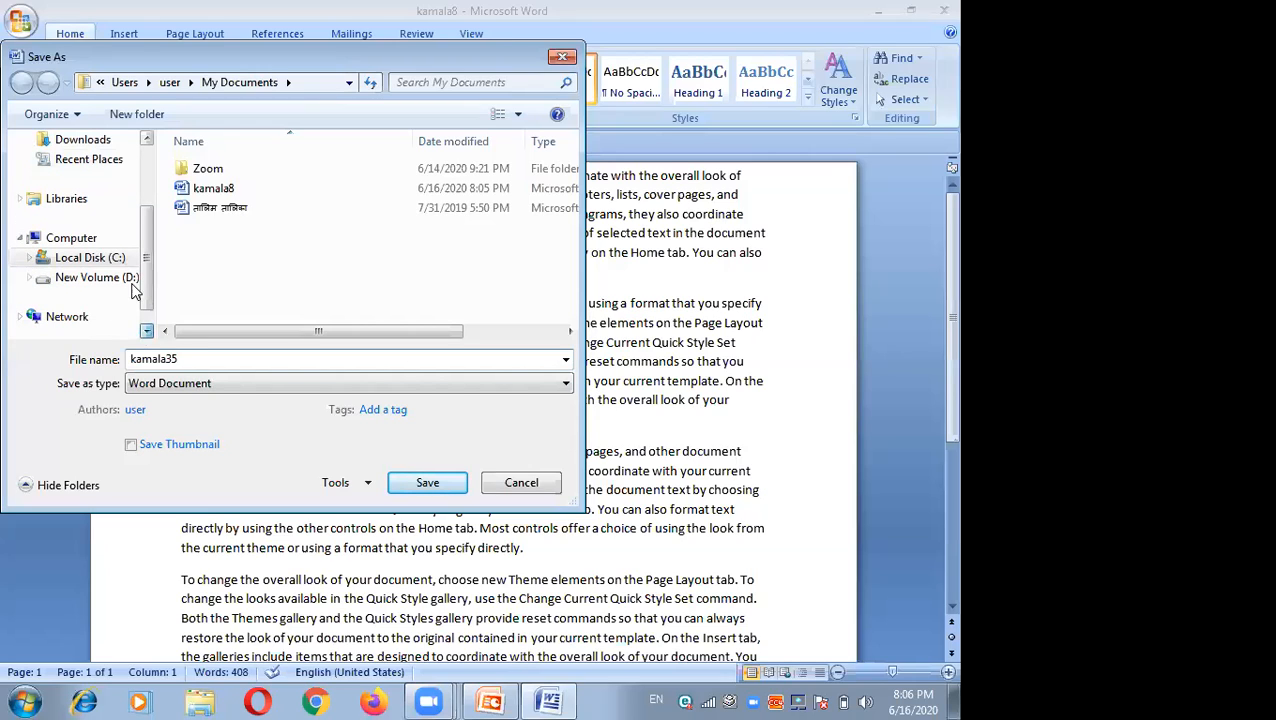
scroll(108, 145, "down", 1)
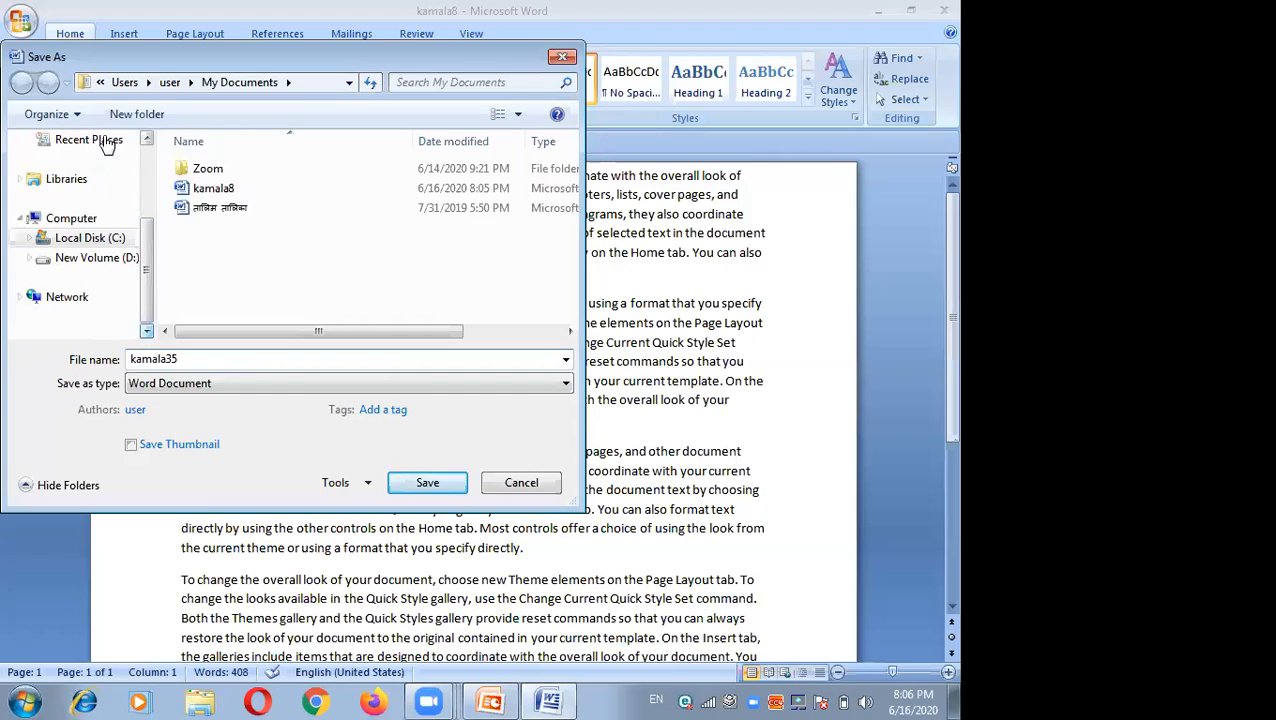
left_click(106, 140)
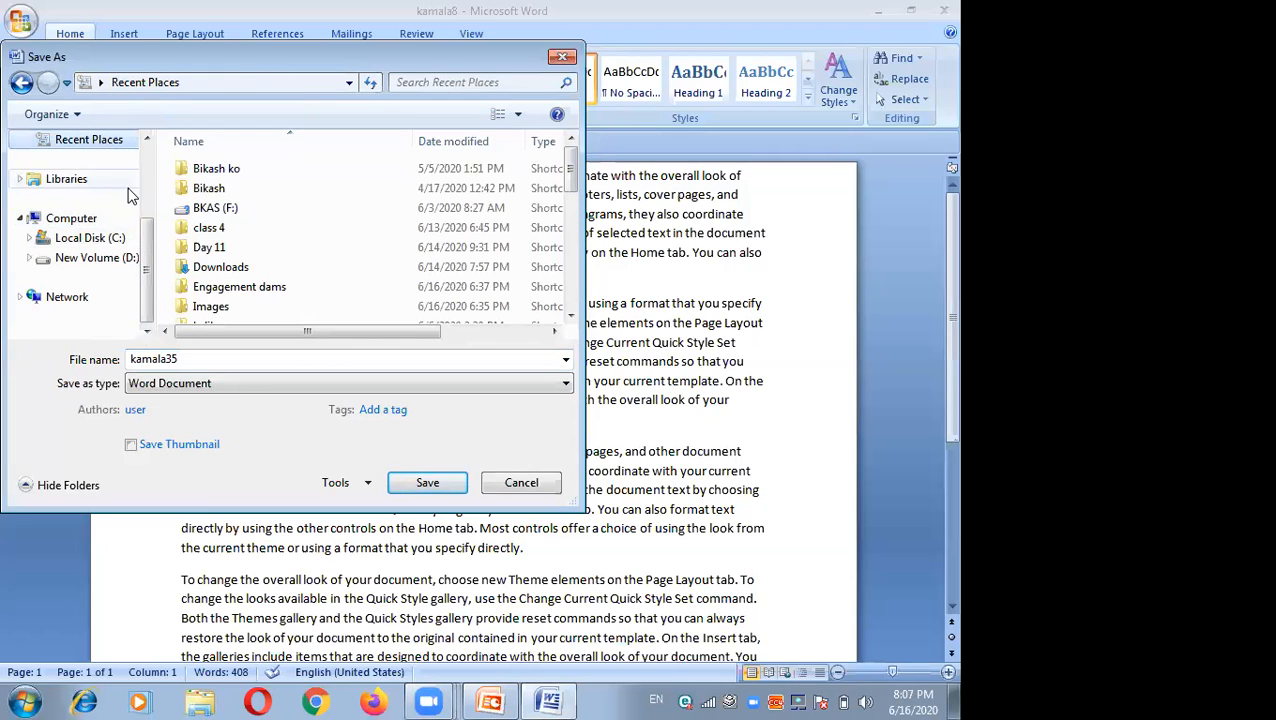
left_click(146, 139)
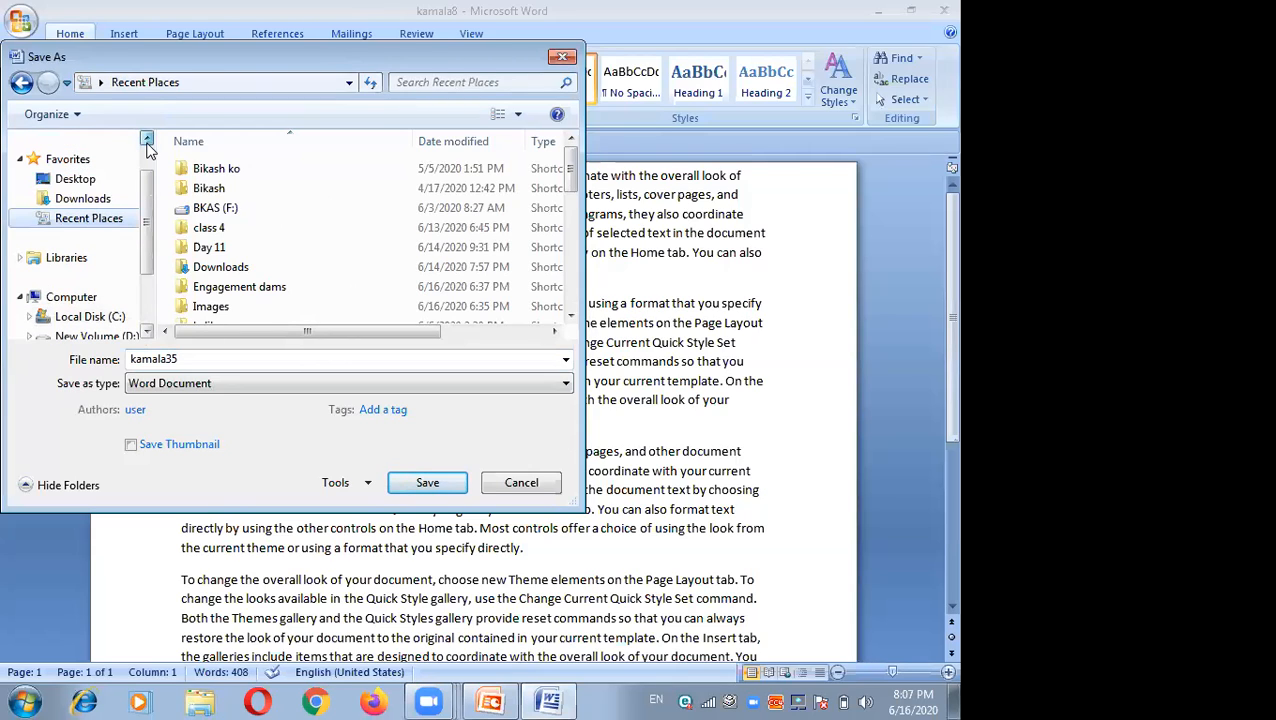
left_click(88, 181)
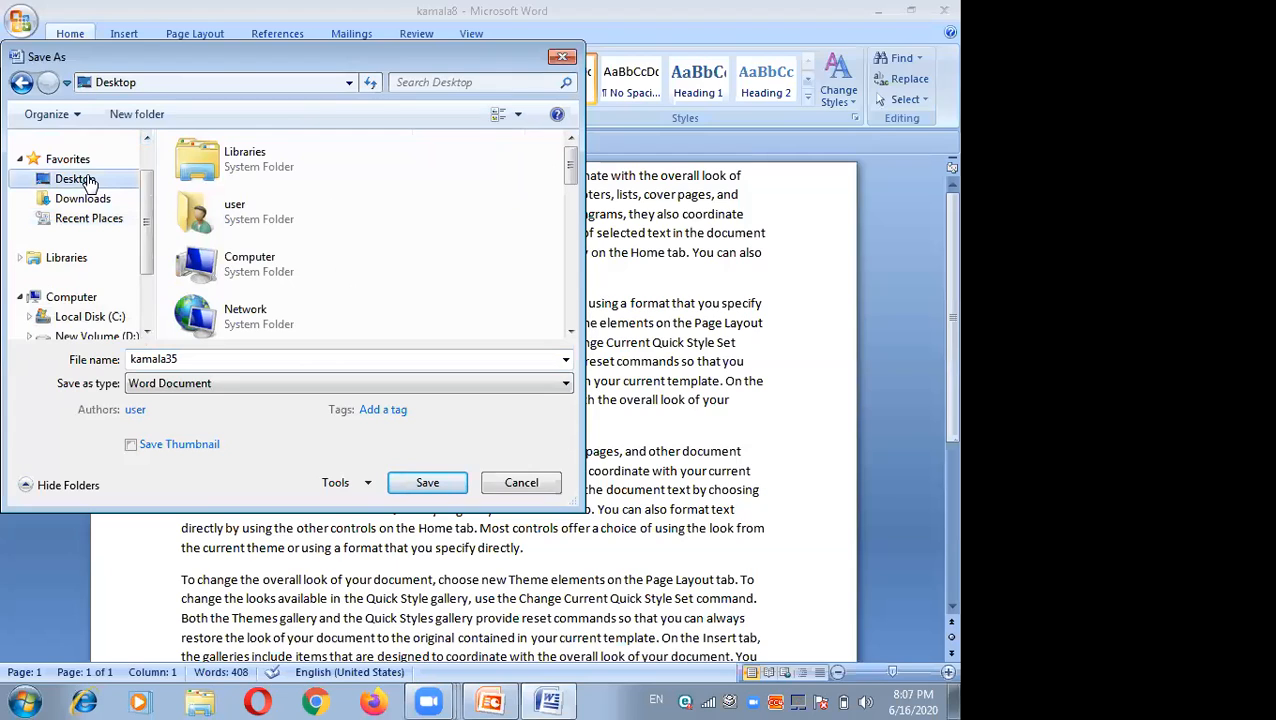
left_click(428, 483)
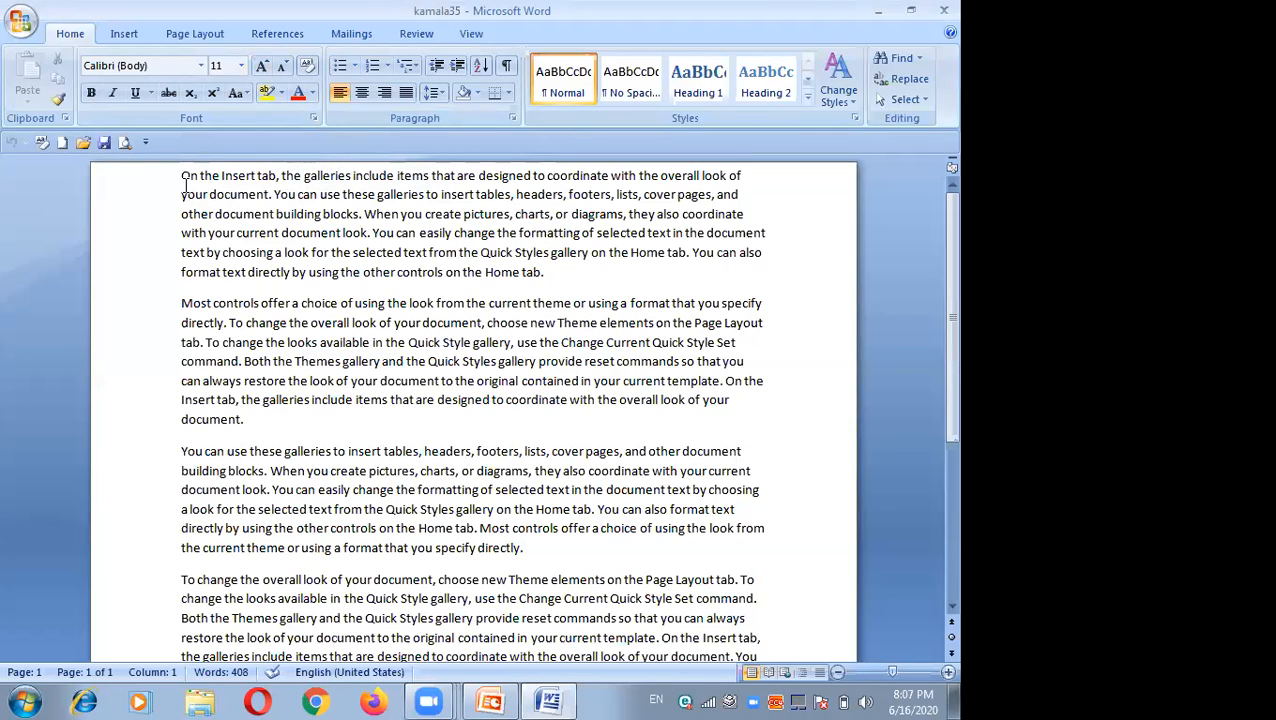
Step: Select the first paragraph and preview the font and font size lists without changing them
left_click(366, 233, "shift")
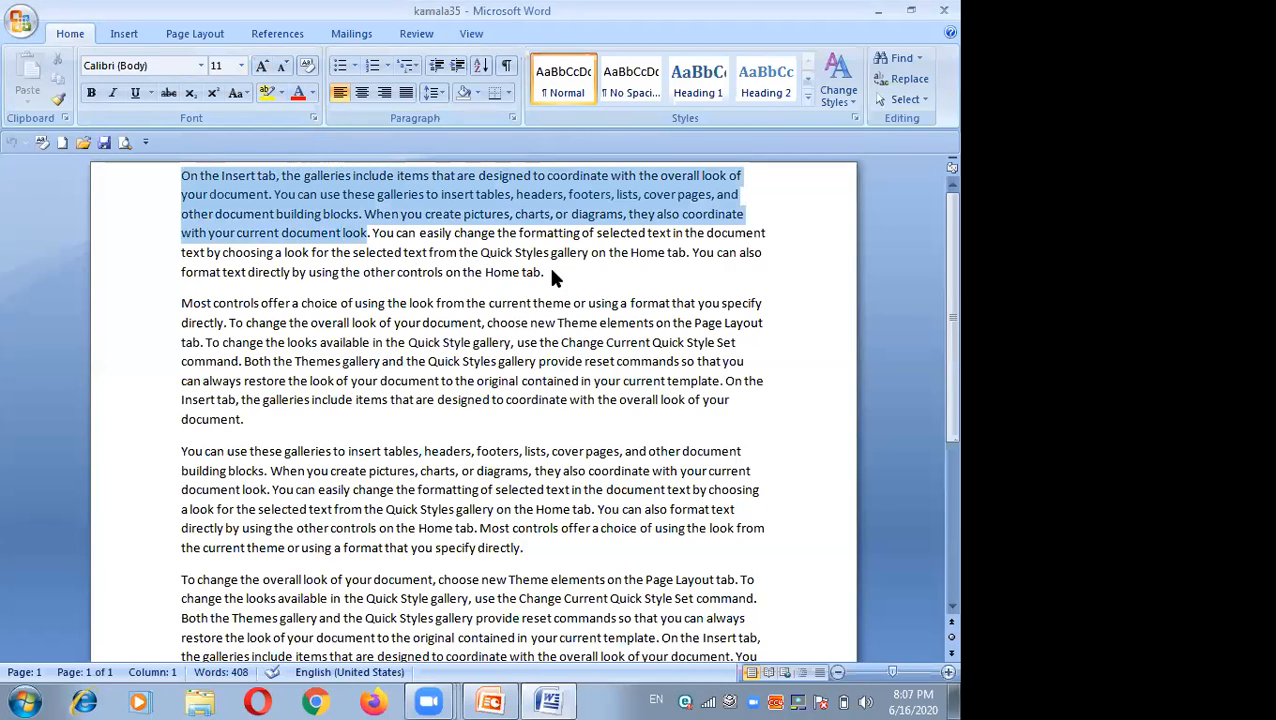
left_click(549, 272, "shift")
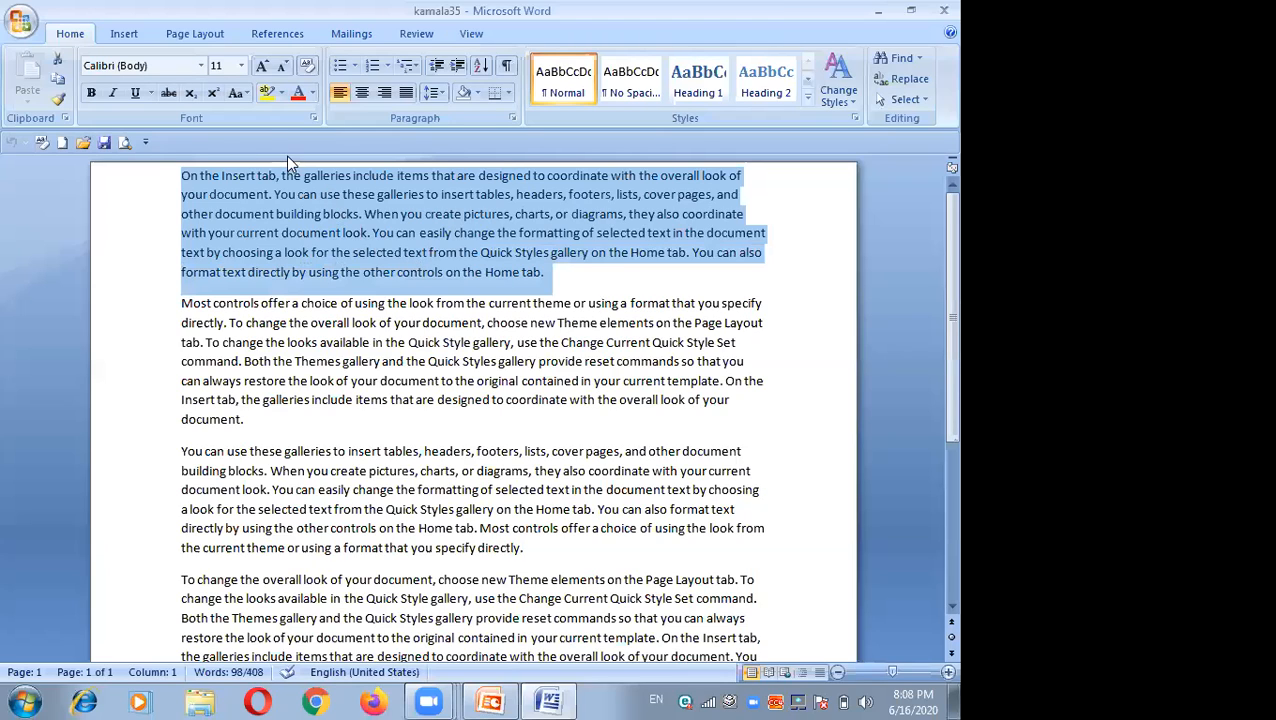
left_click(201, 66)
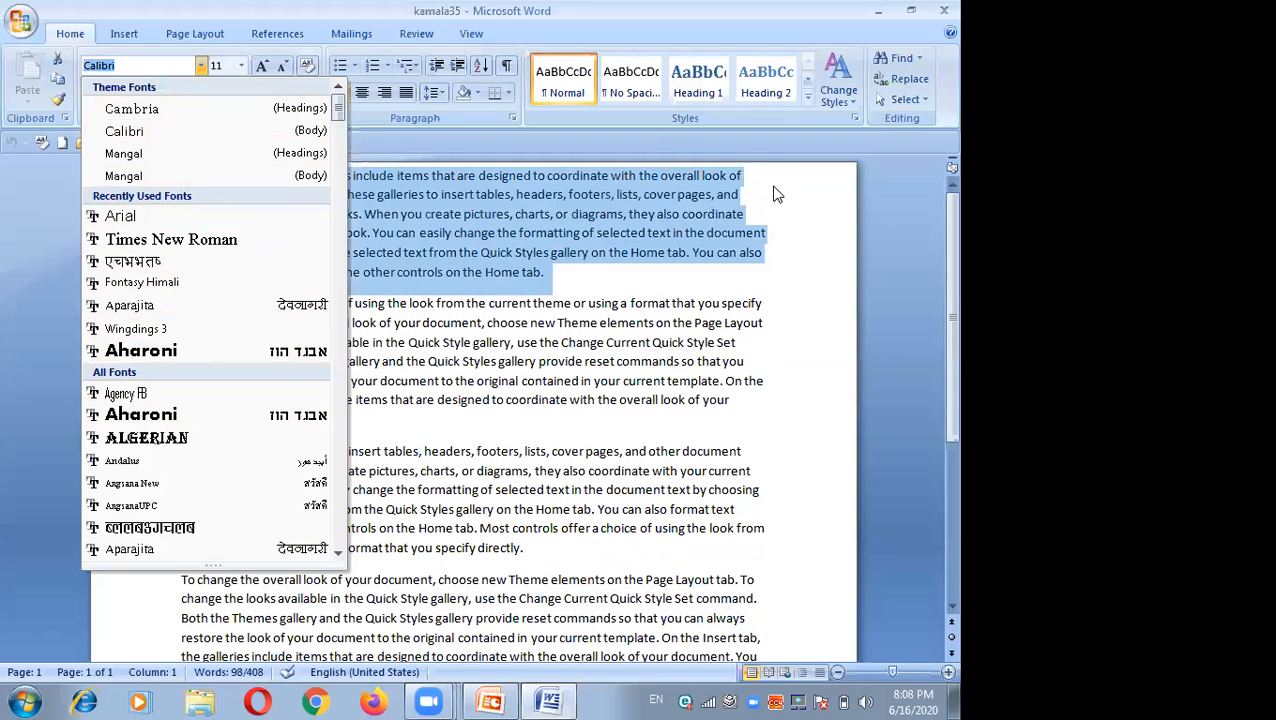
left_click(240, 68)
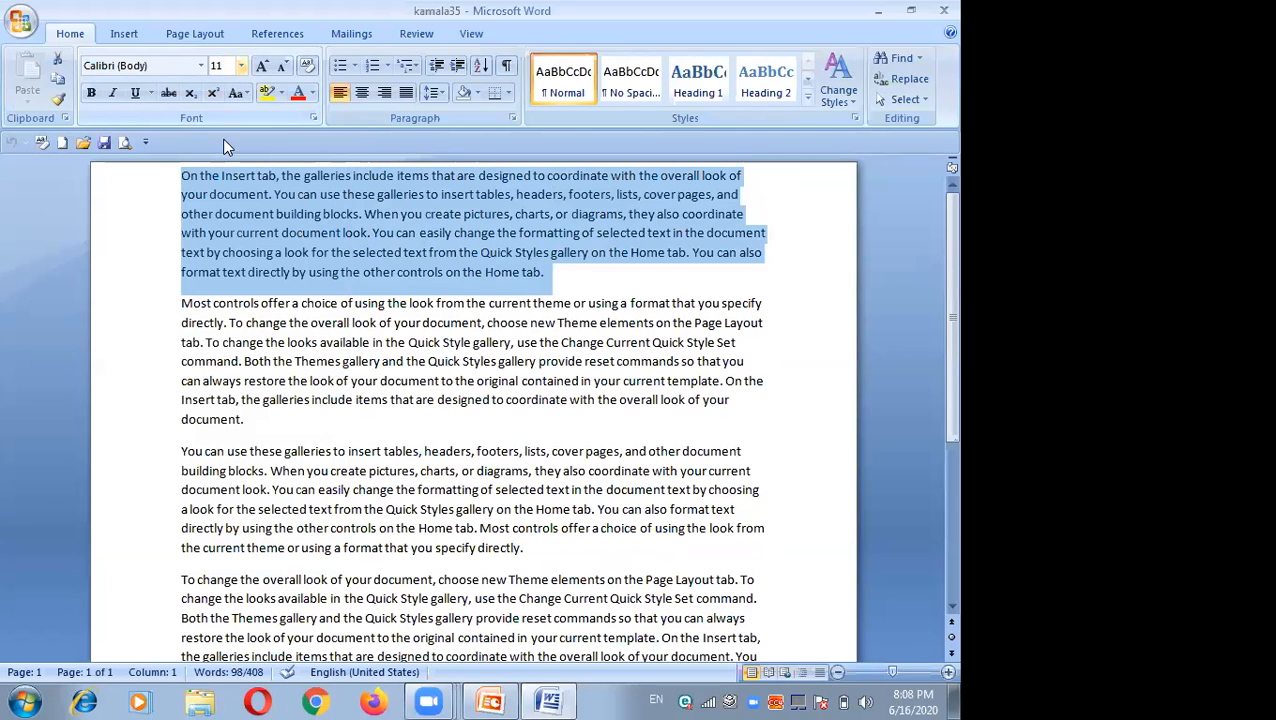
left_click(241, 66)
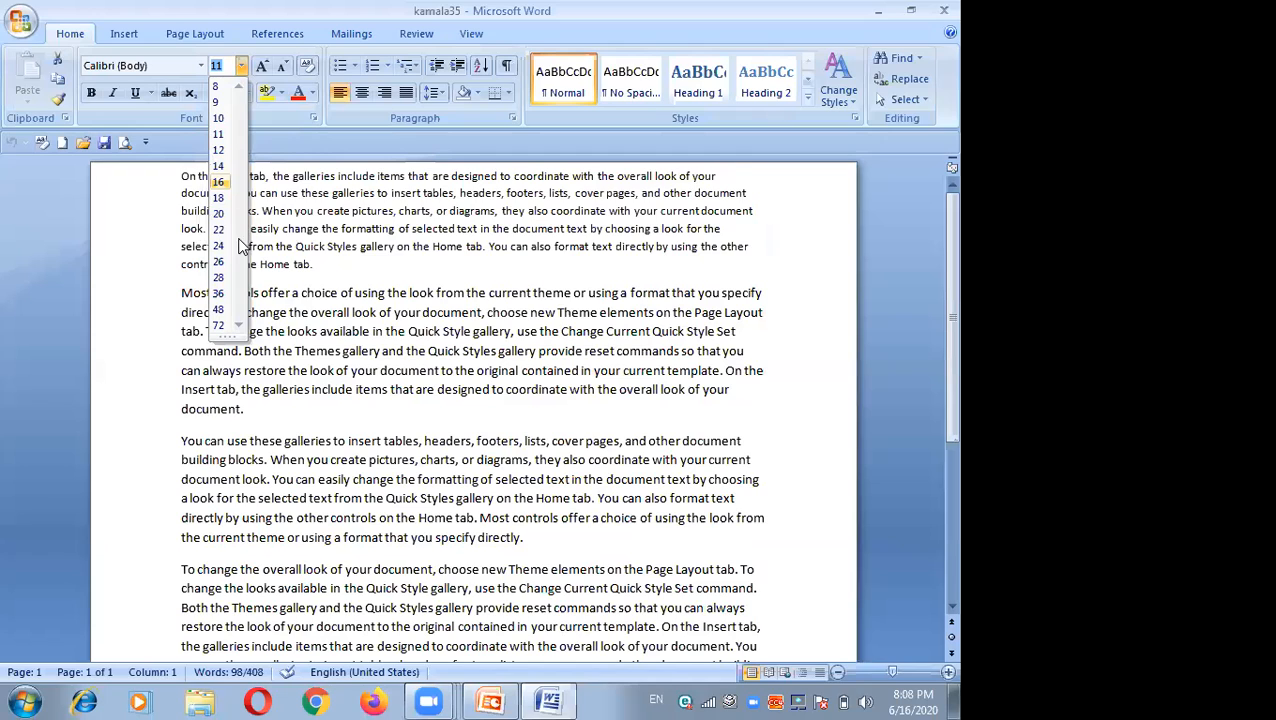
key("Return")
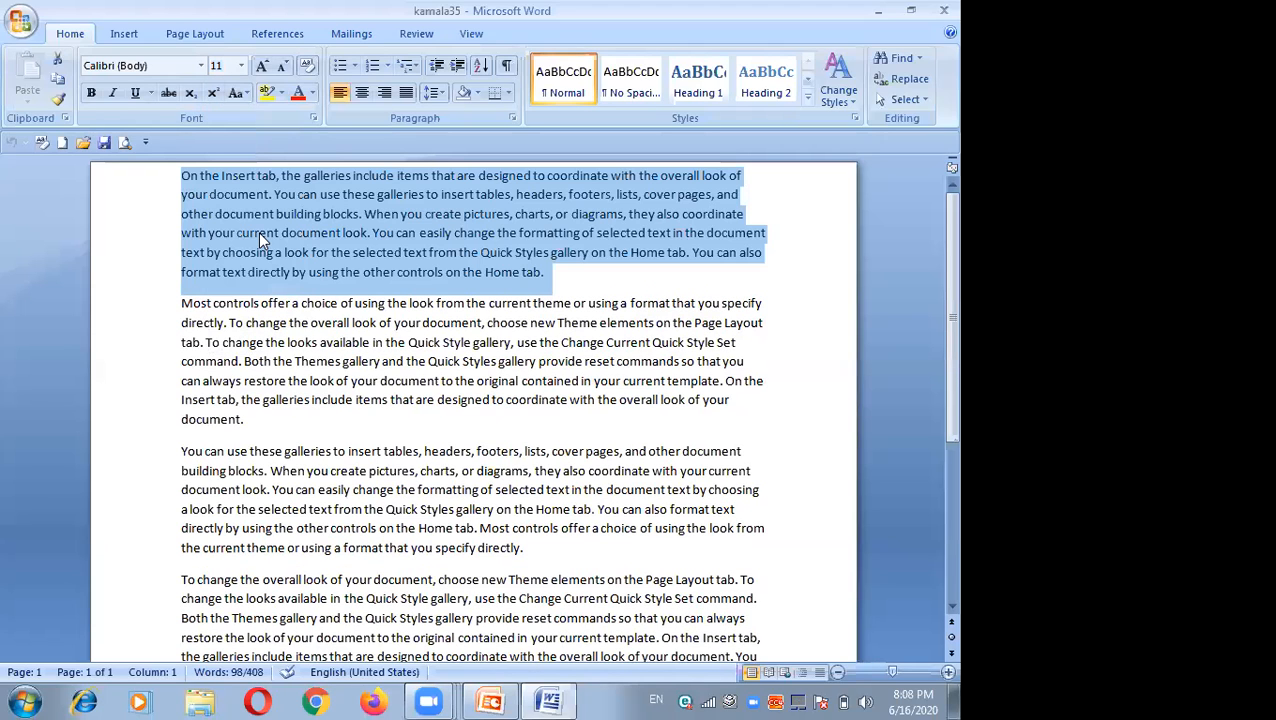
Step: Set the first paragraph's font size to 12 pt
left_click(265, 63)
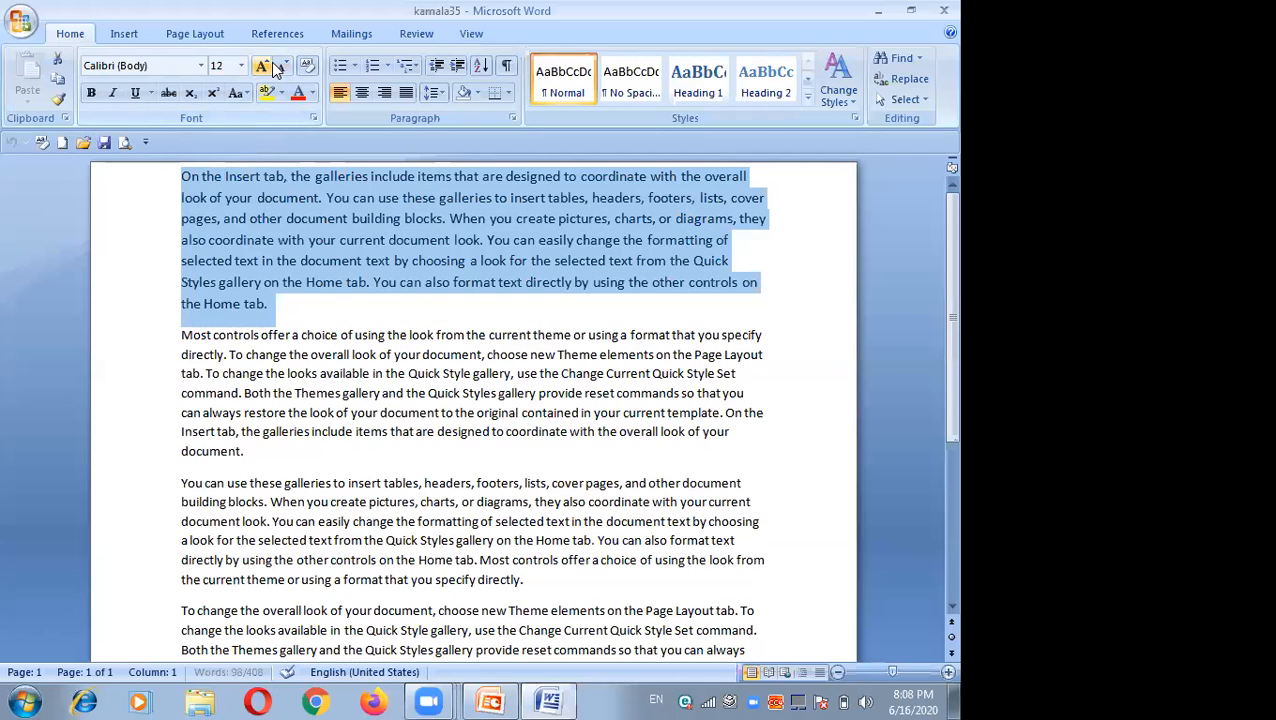
left_click(263, 68)
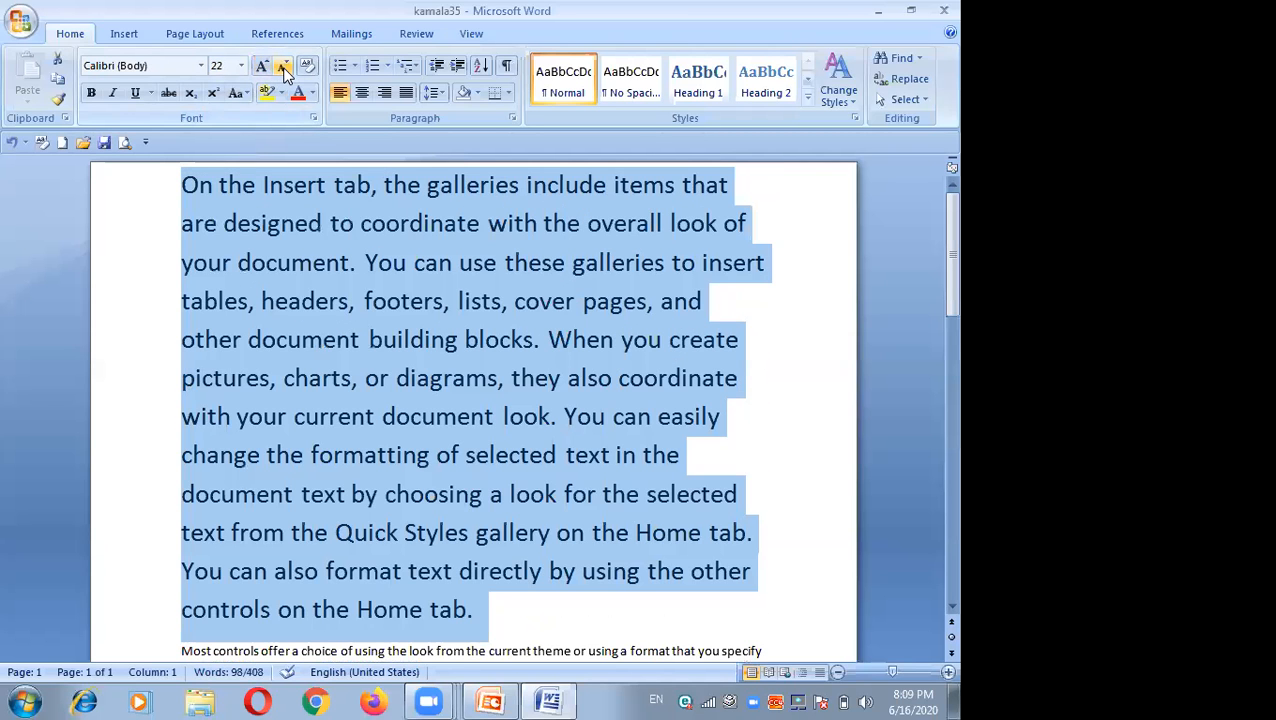
left_click(284, 70)
left_click(284, 70)
left_click(282, 93)
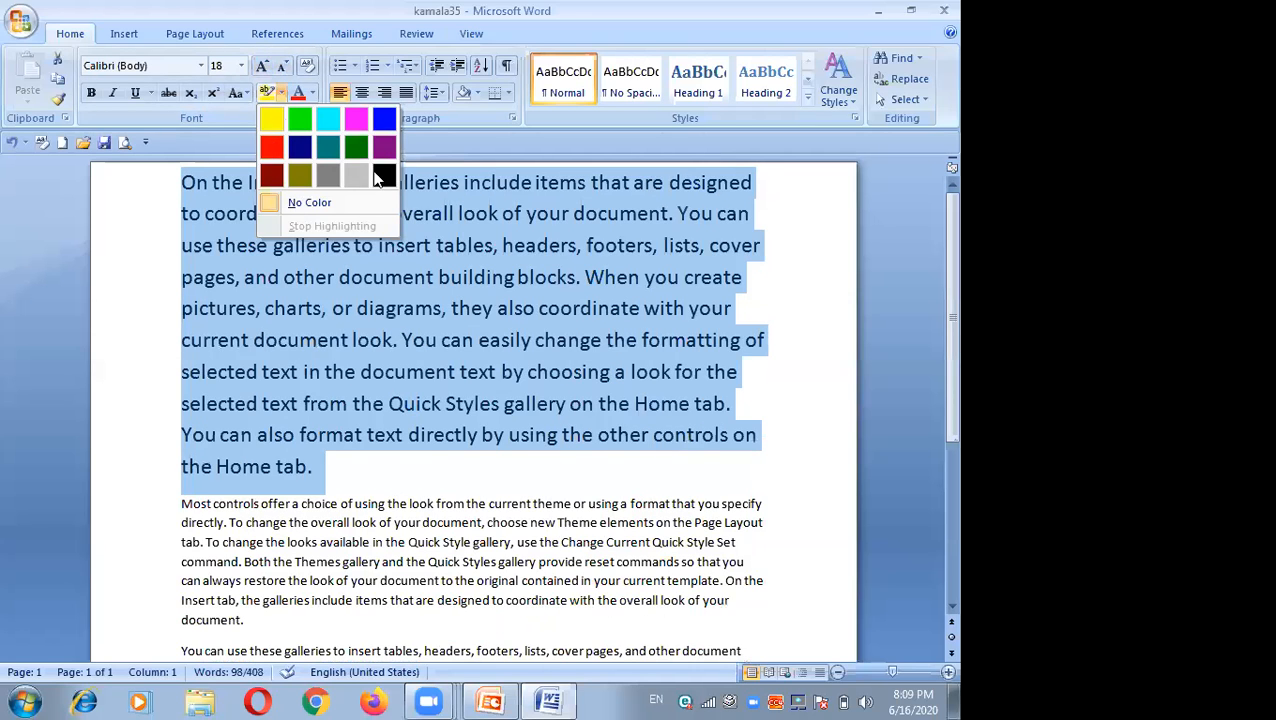
left_click(283, 71)
left_click(283, 71)
left_click(262, 69)
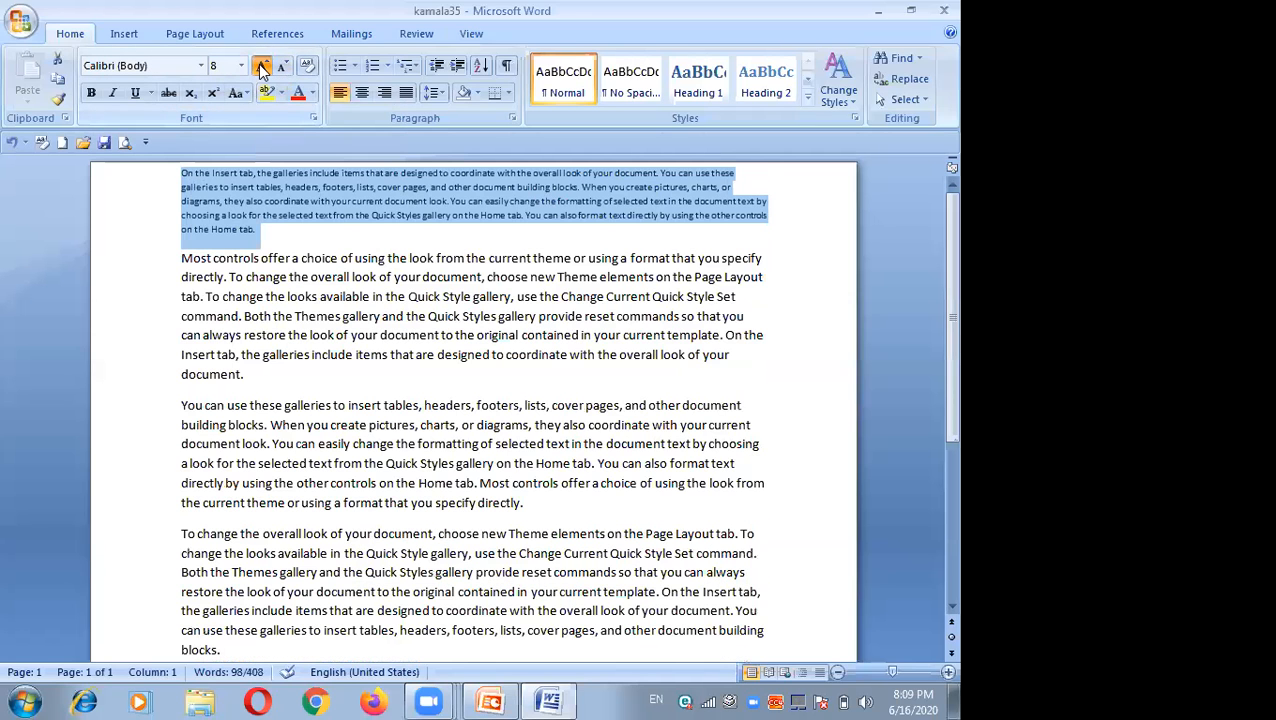
left_click(262, 69)
left_click(262, 69)
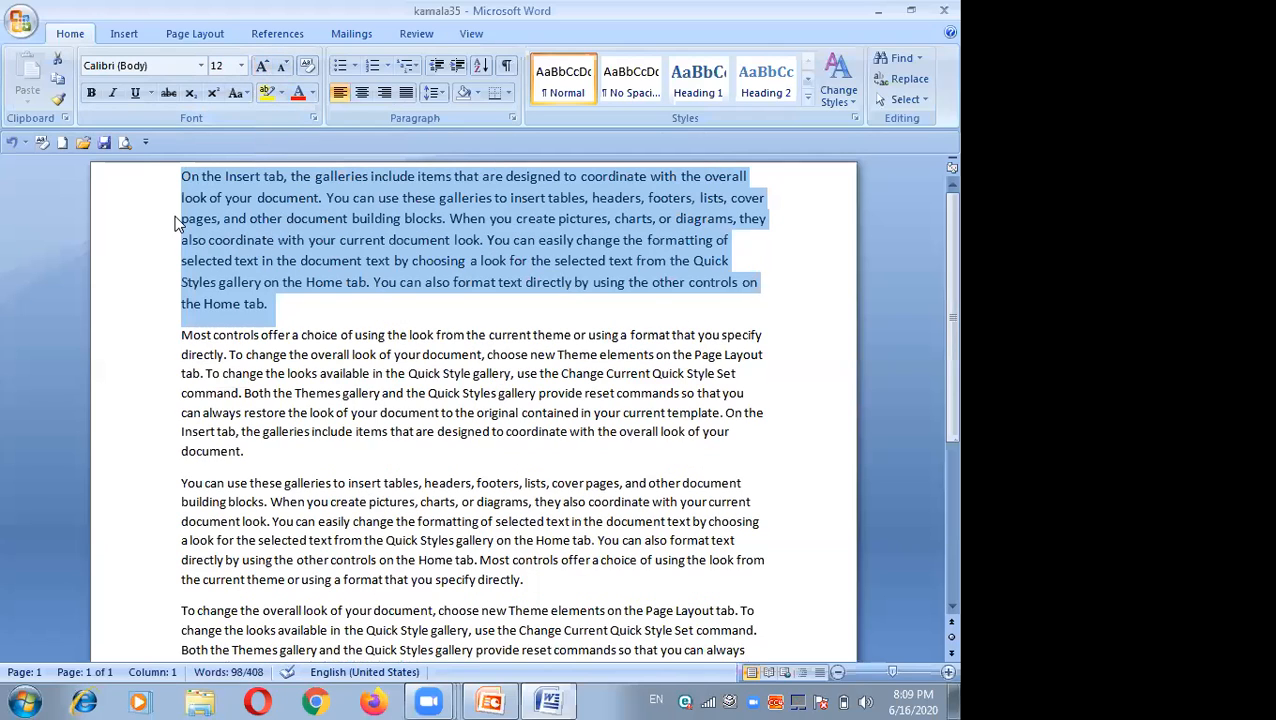
Step: Make the first paragraph bold, italic and underlined
left_click(90, 97)
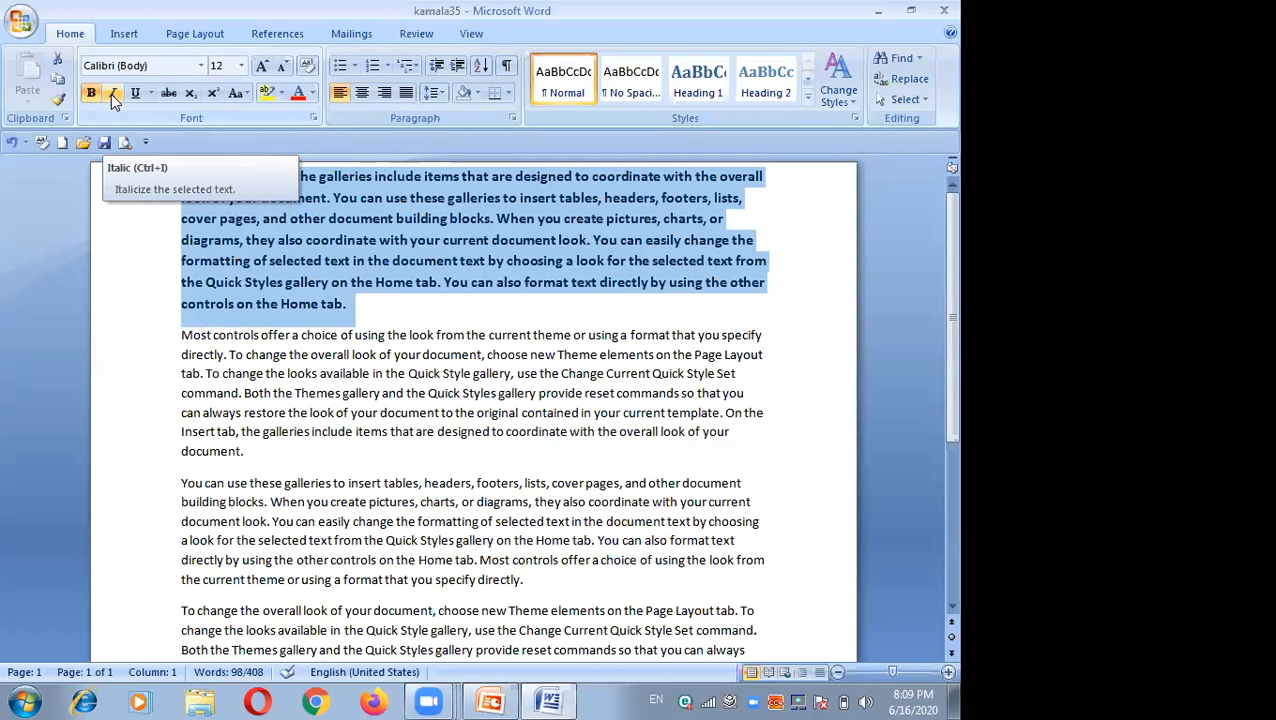
left_click(111, 94)
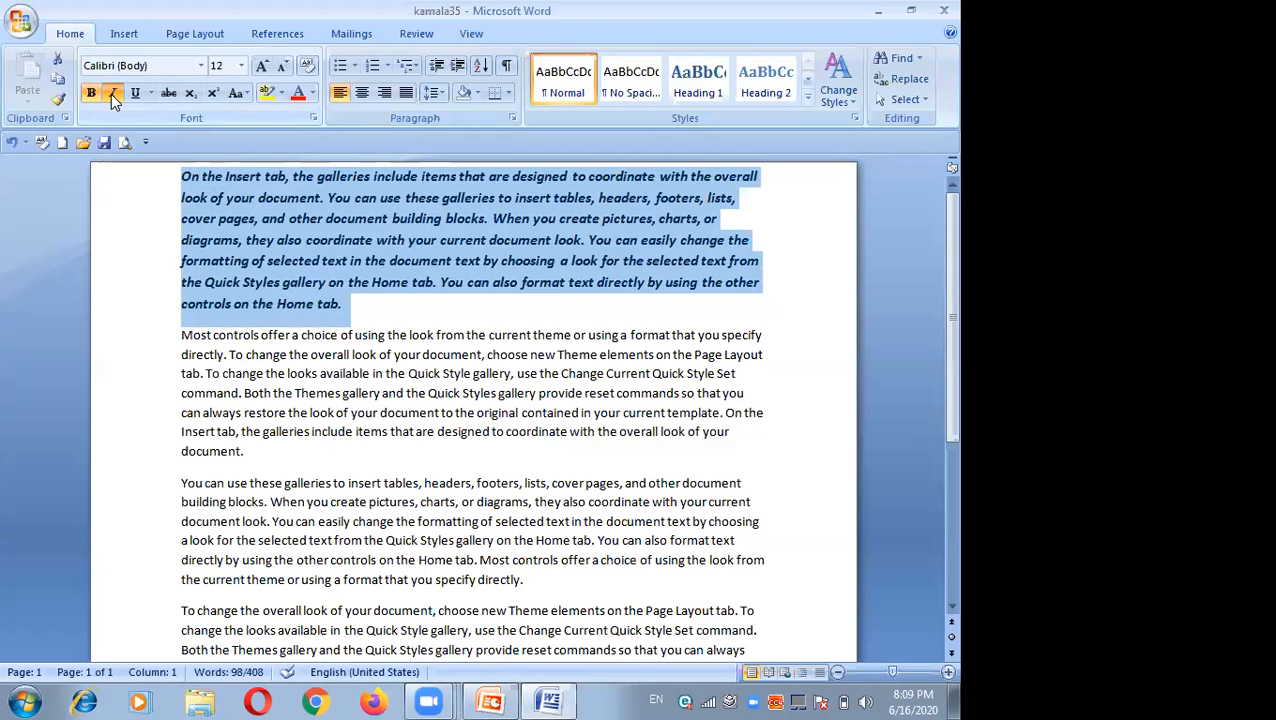
left_click(137, 96)
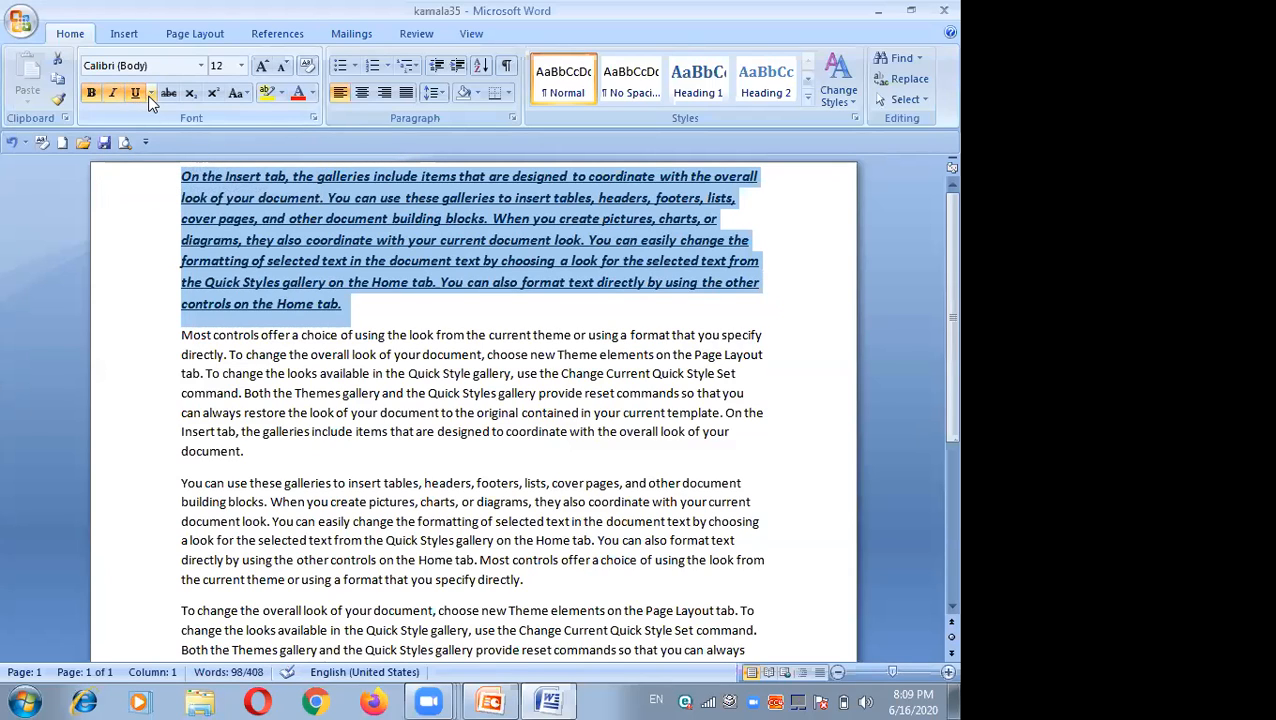
Step: Change the first paragraph's underline color to a light theme color
left_click(150, 94)
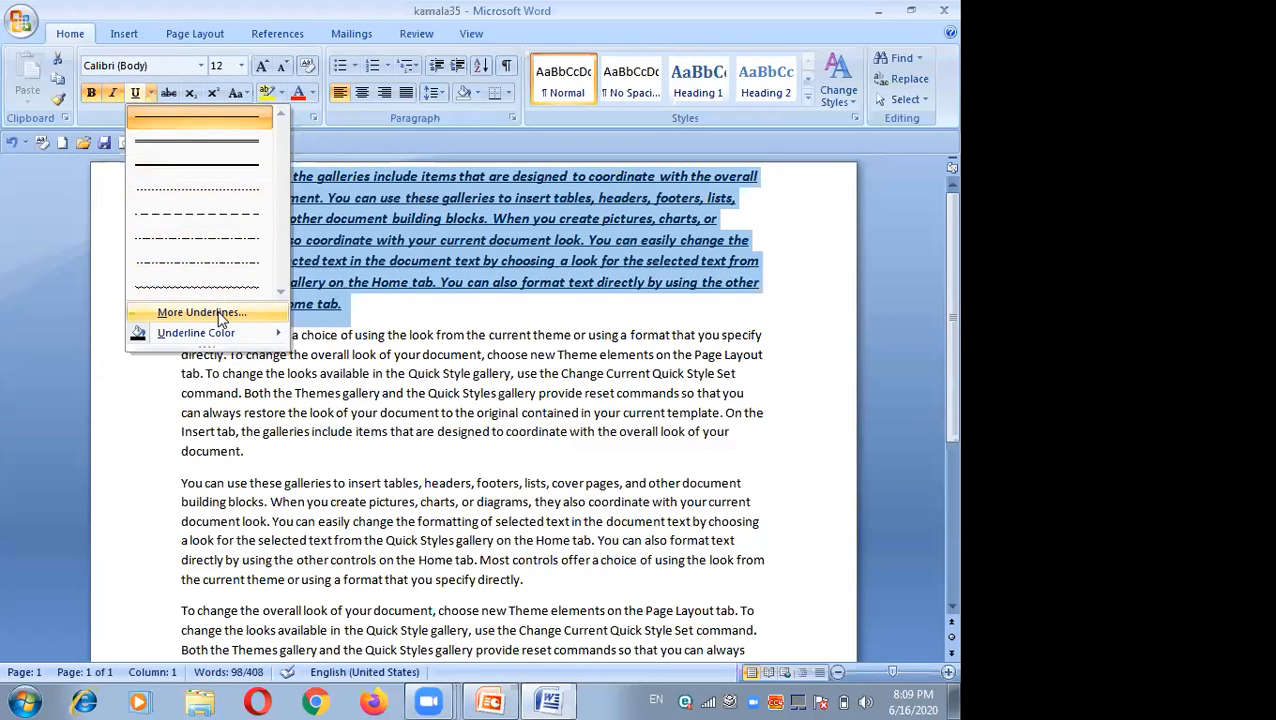
mouse_move(268, 338)
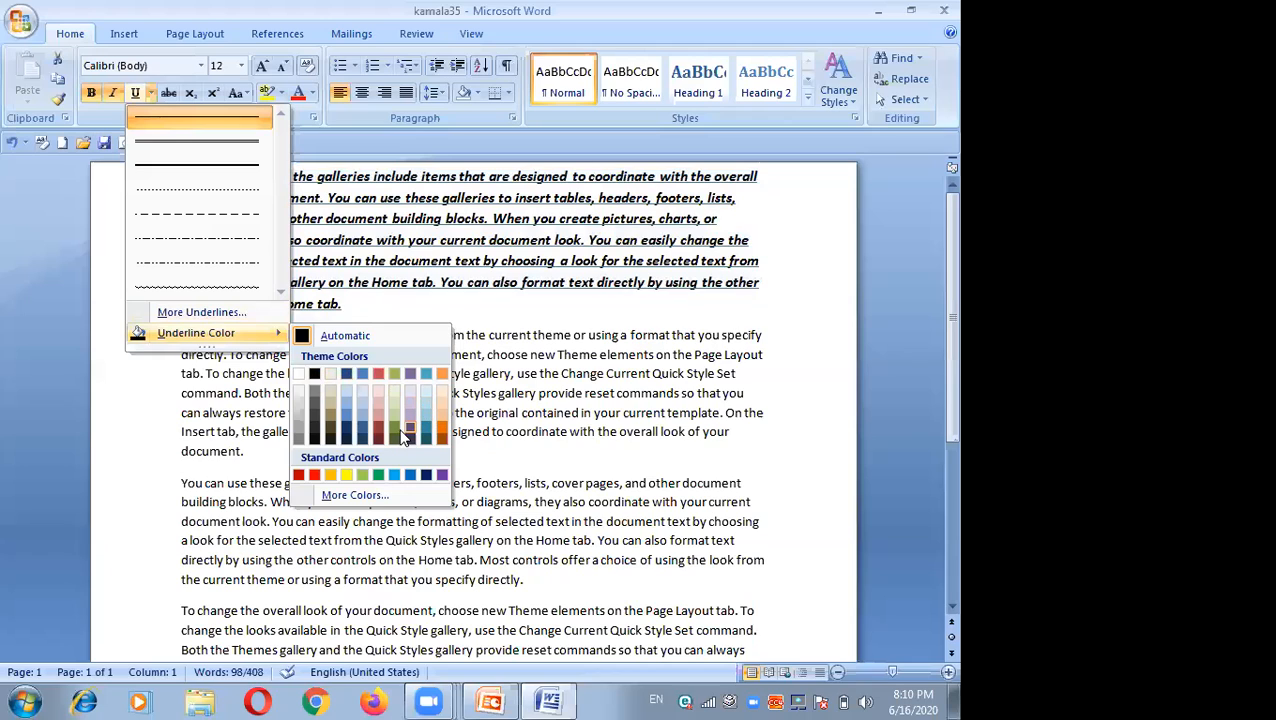
left_click(429, 373)
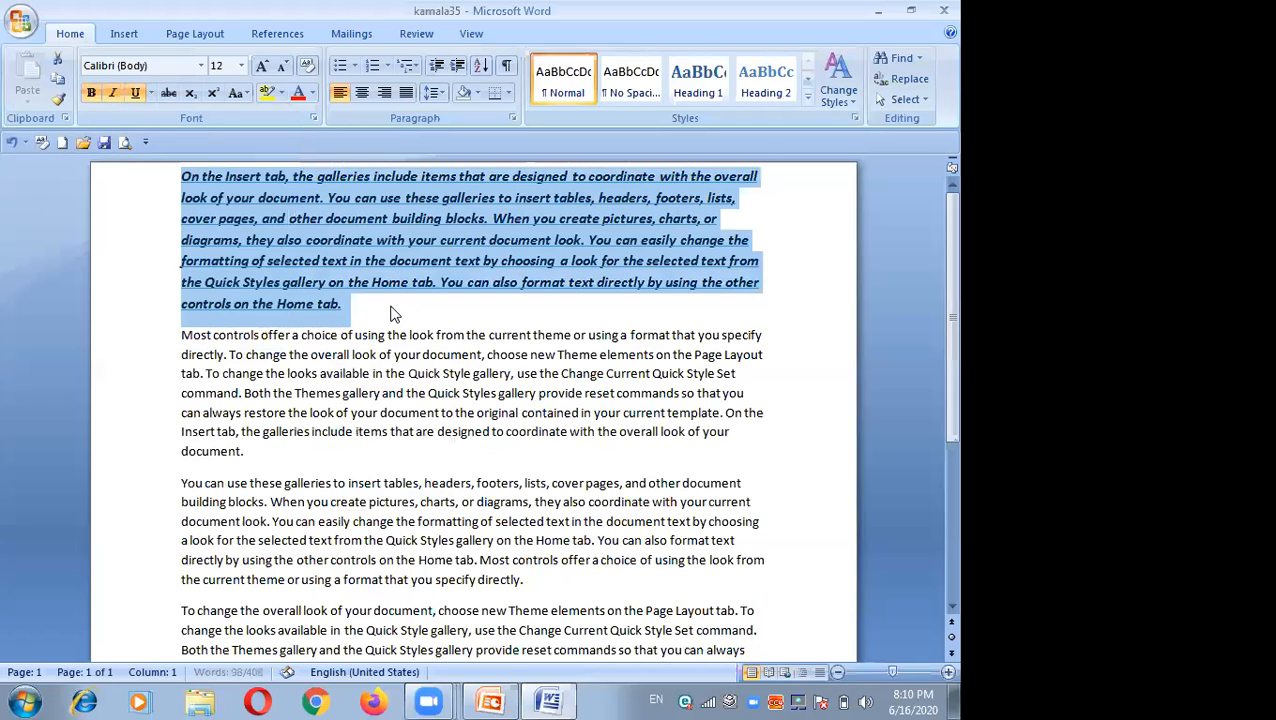
Step: Reselect the first paragraph and remove its italic and bold formatting
left_click(390, 305)
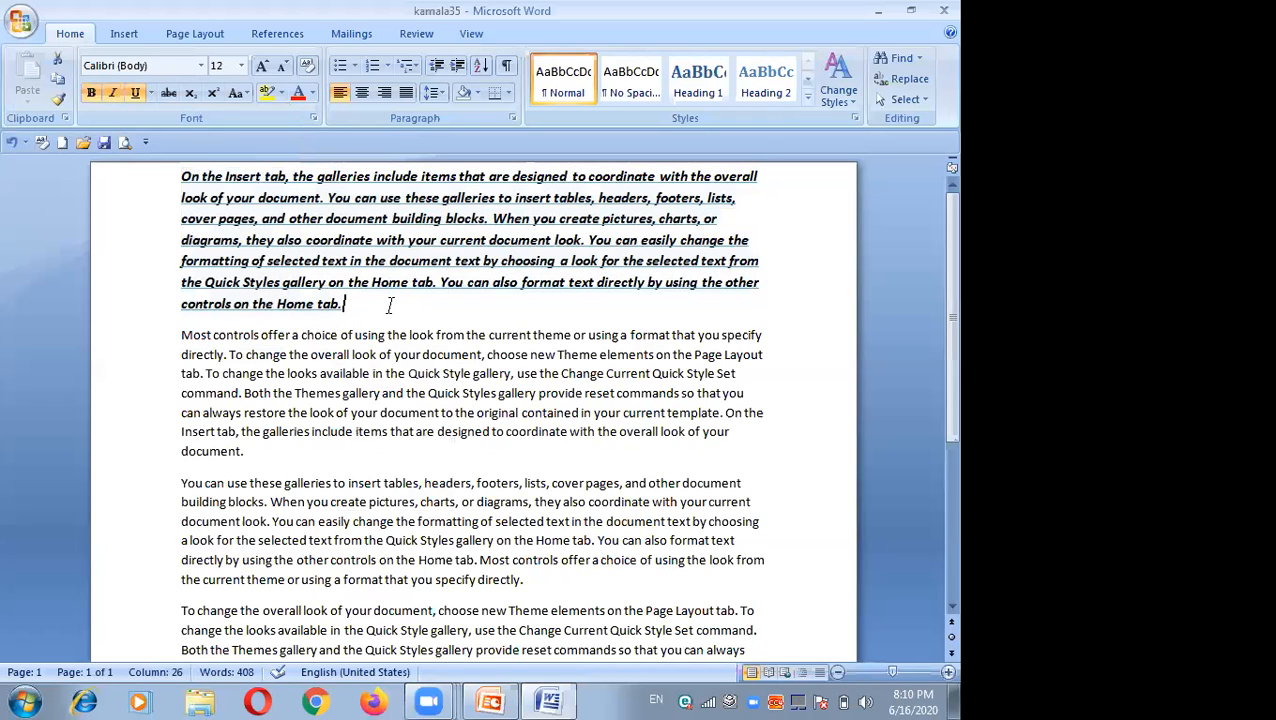
left_click(172, 183)
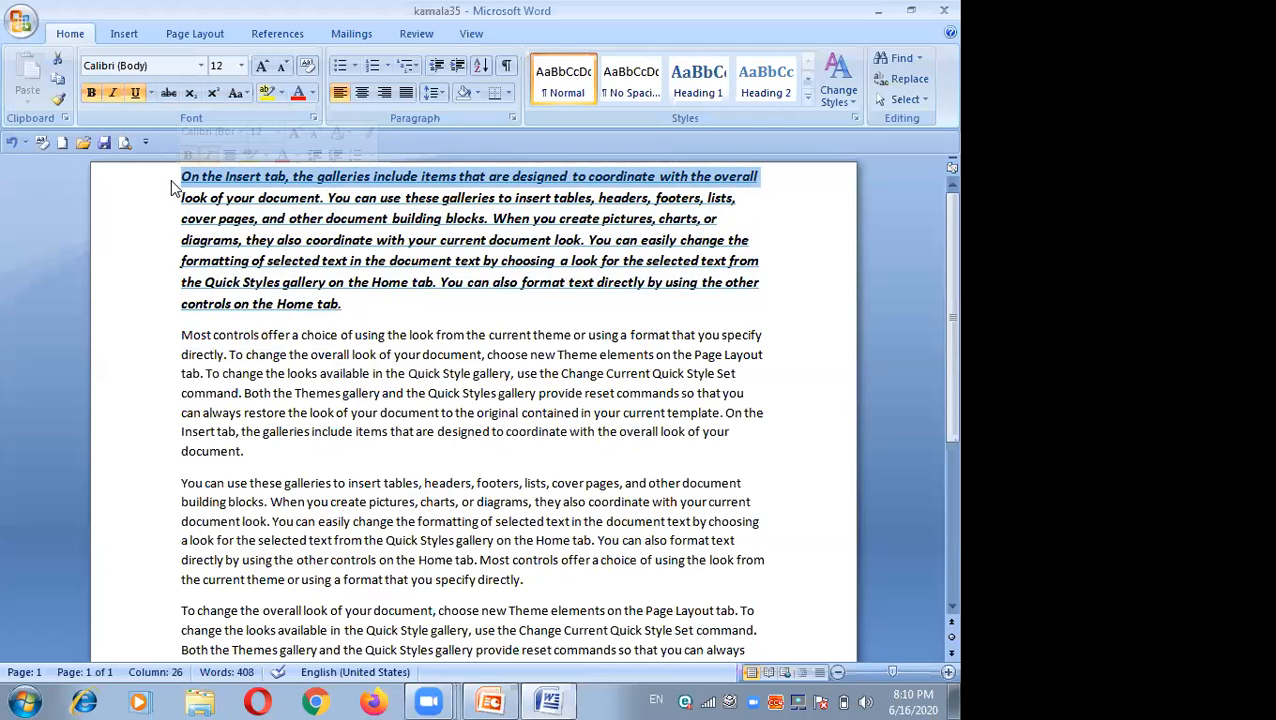
left_click(170, 180)
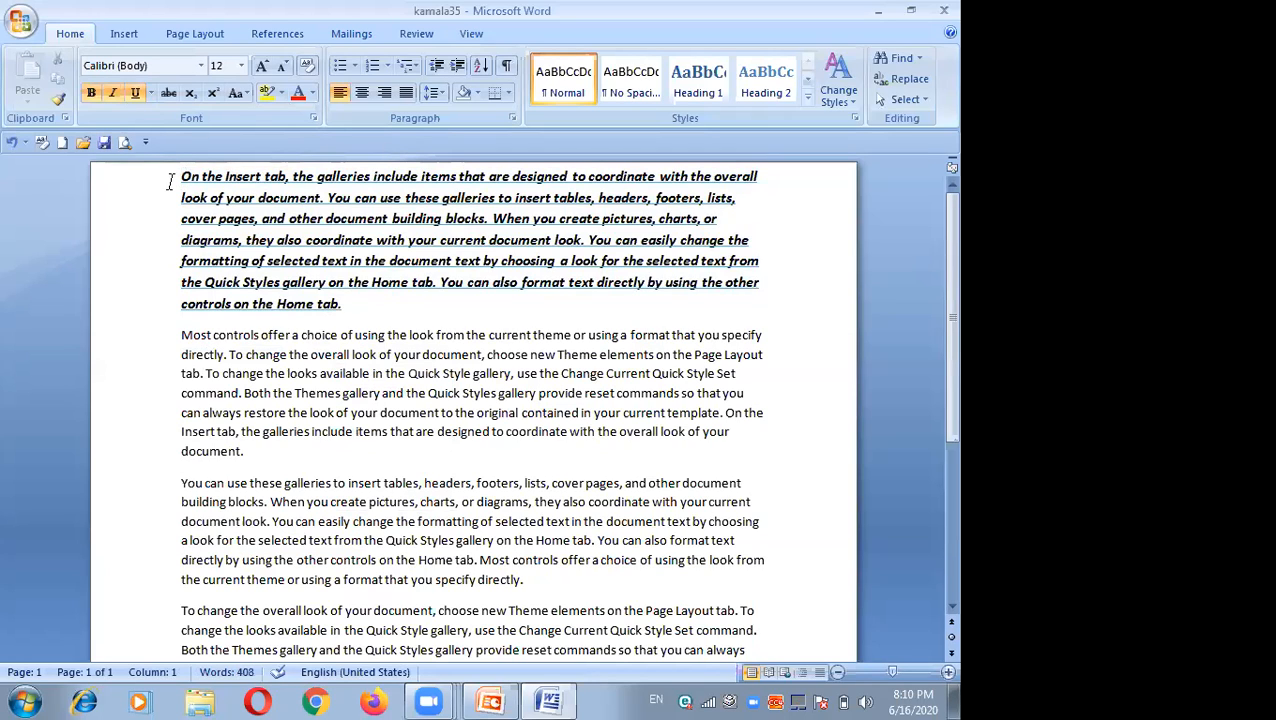
left_click_drag(180, 180, 344, 297)
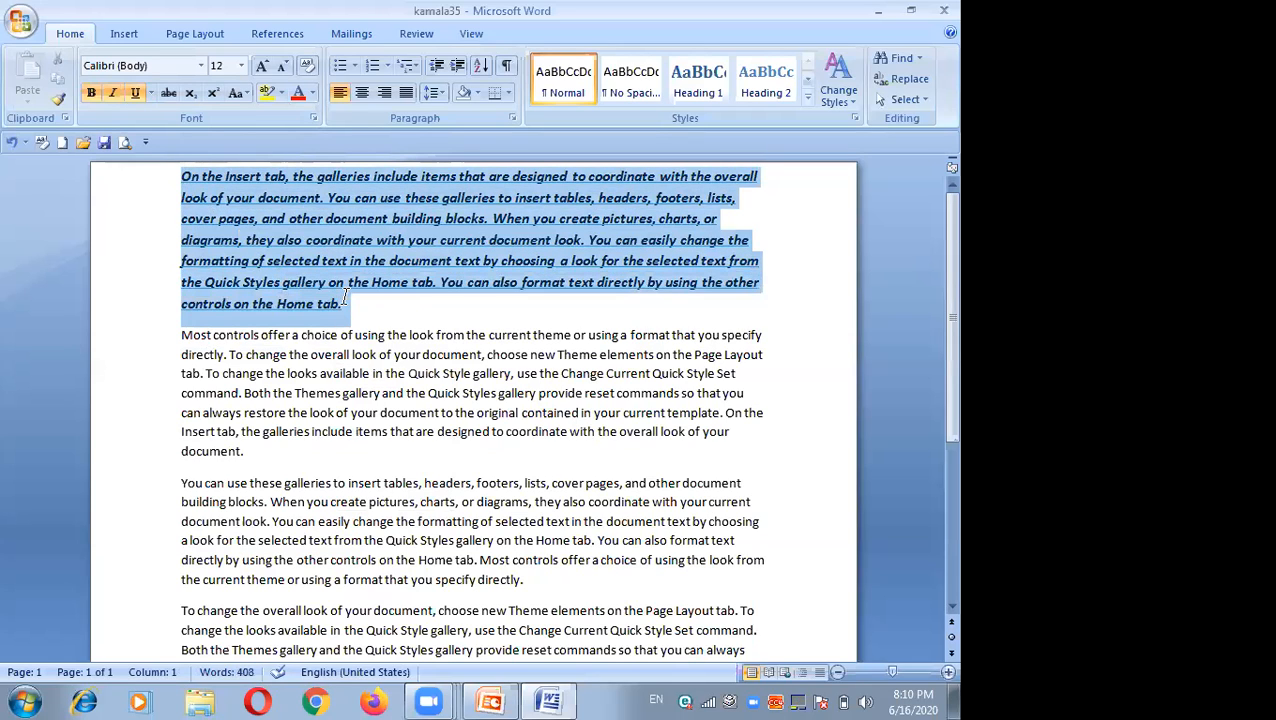
left_click(112, 93)
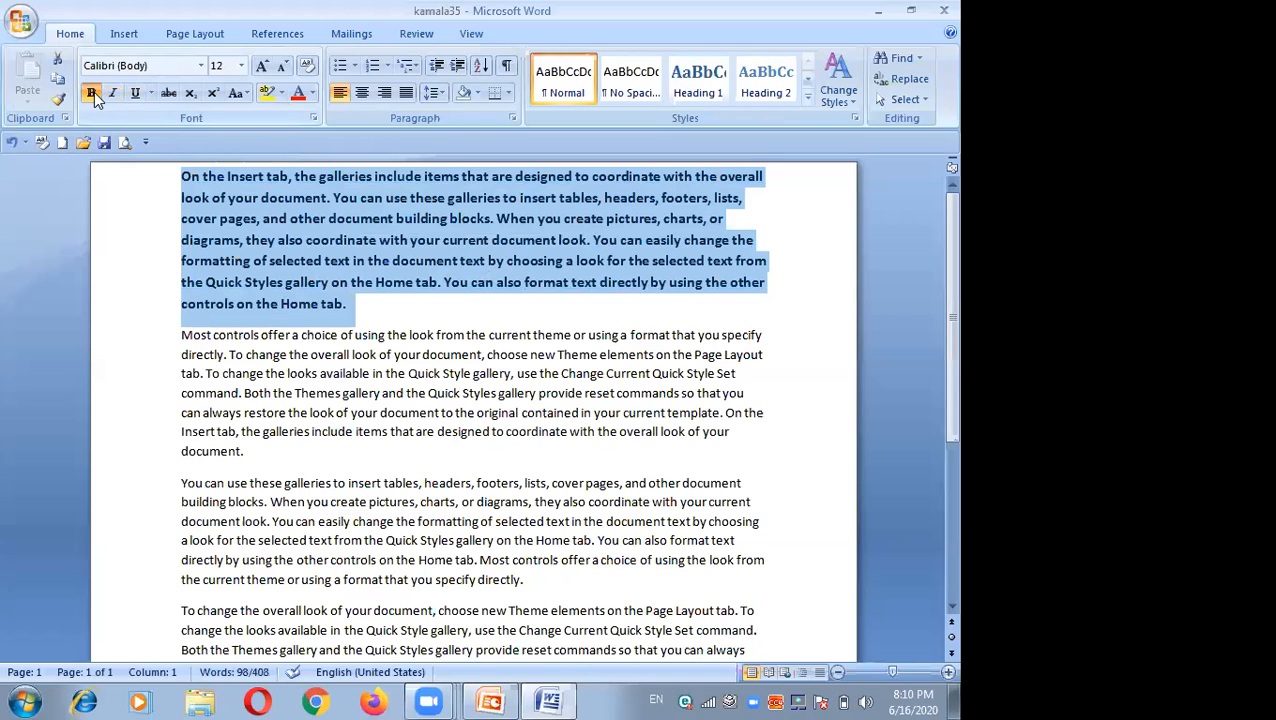
left_click(91, 94)
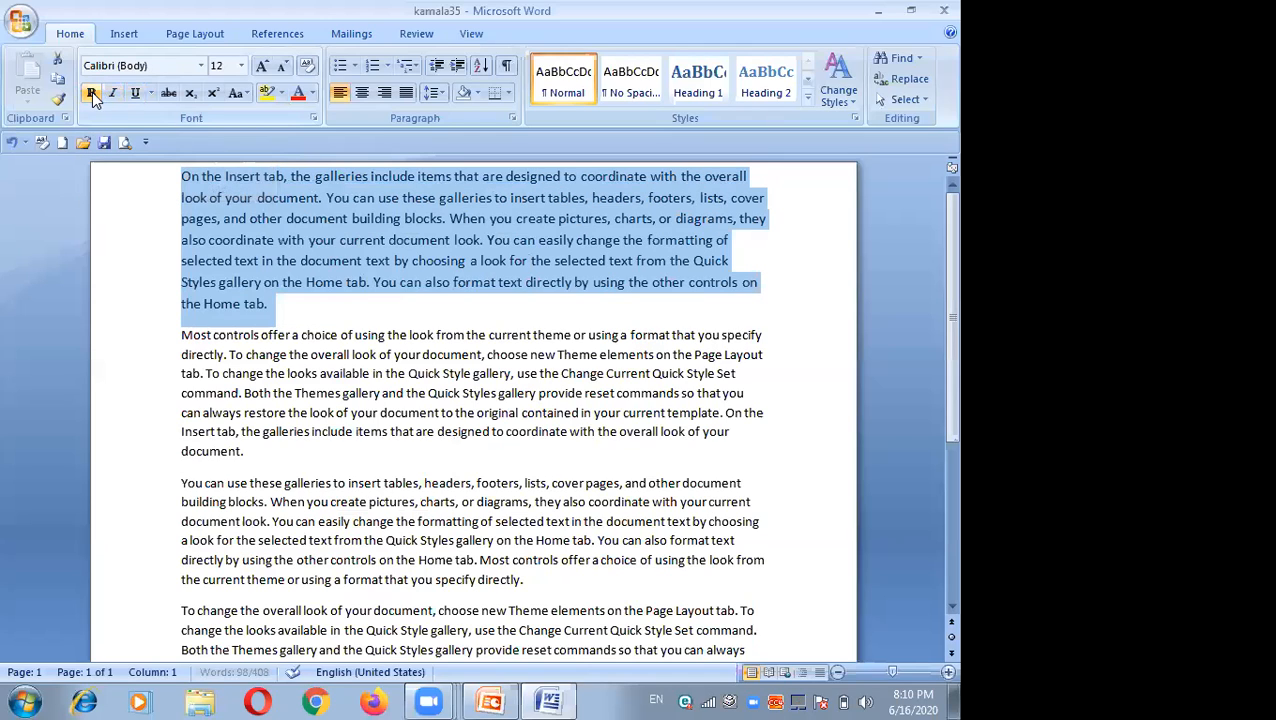
Step: Reselect the first paragraph and apply bold, italic and underline to it again
left_click(291, 308)
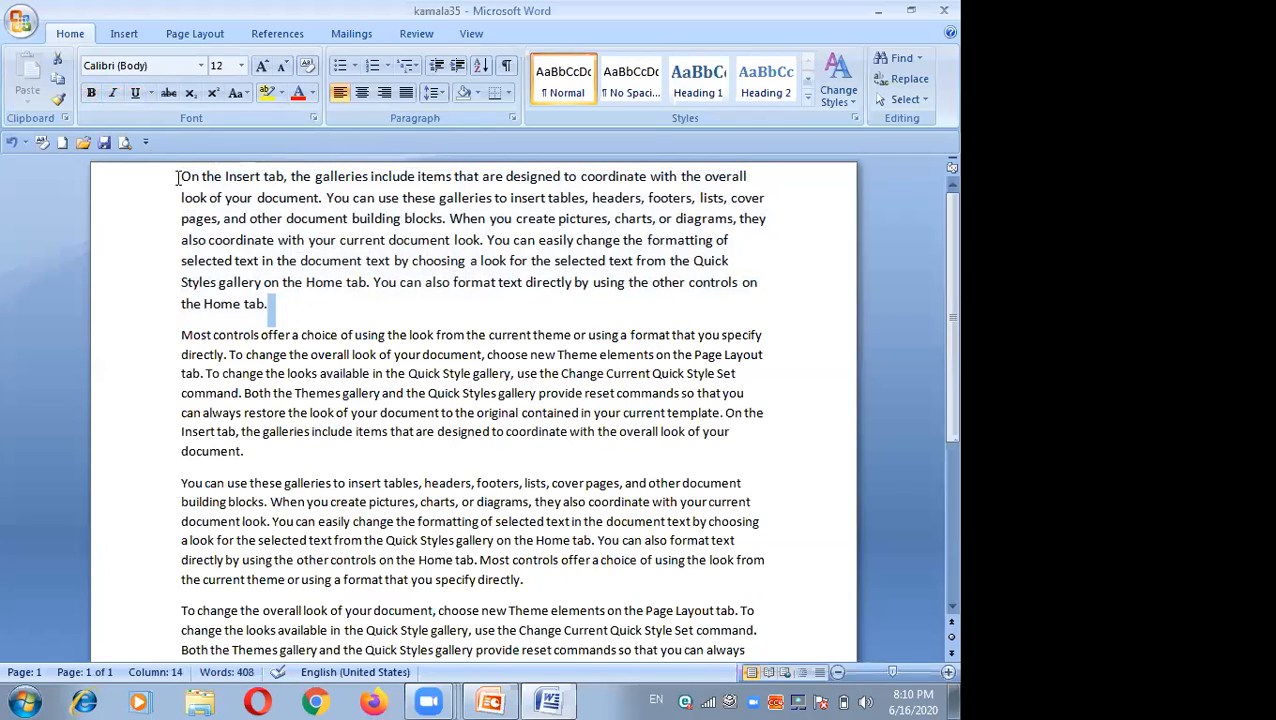
left_click_drag(182, 180, 270, 300)
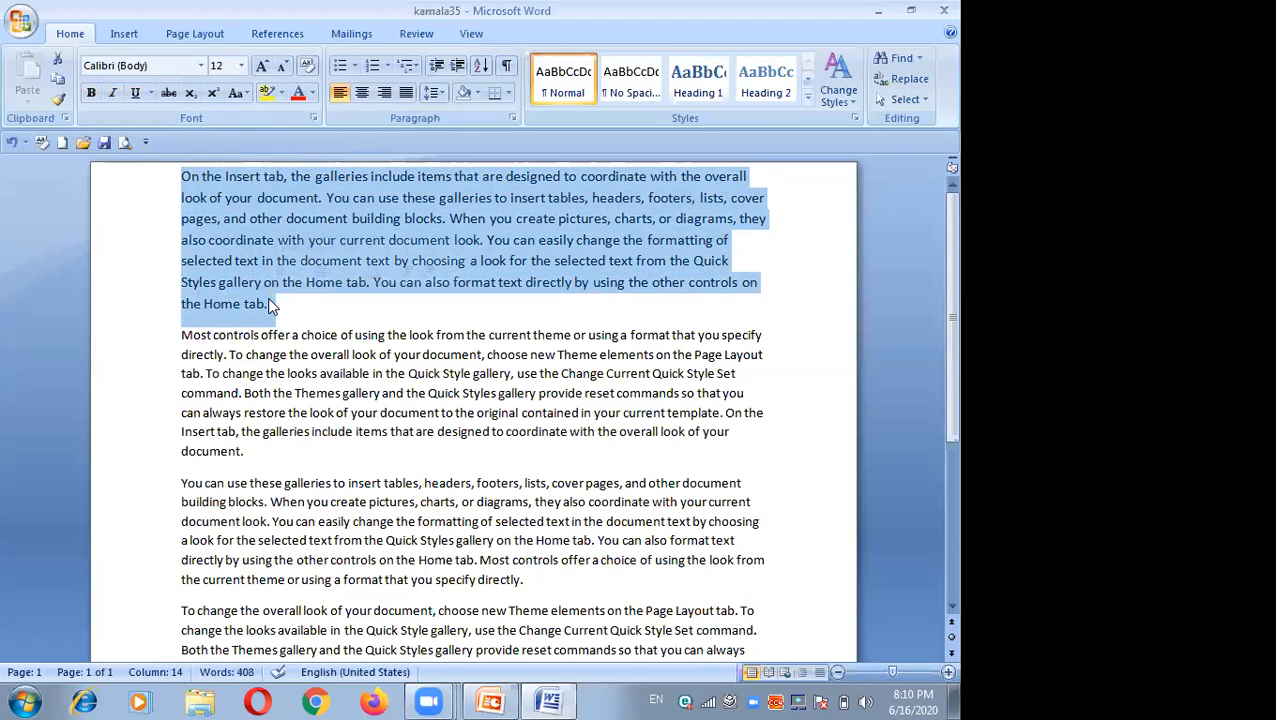
left_click(90, 93)
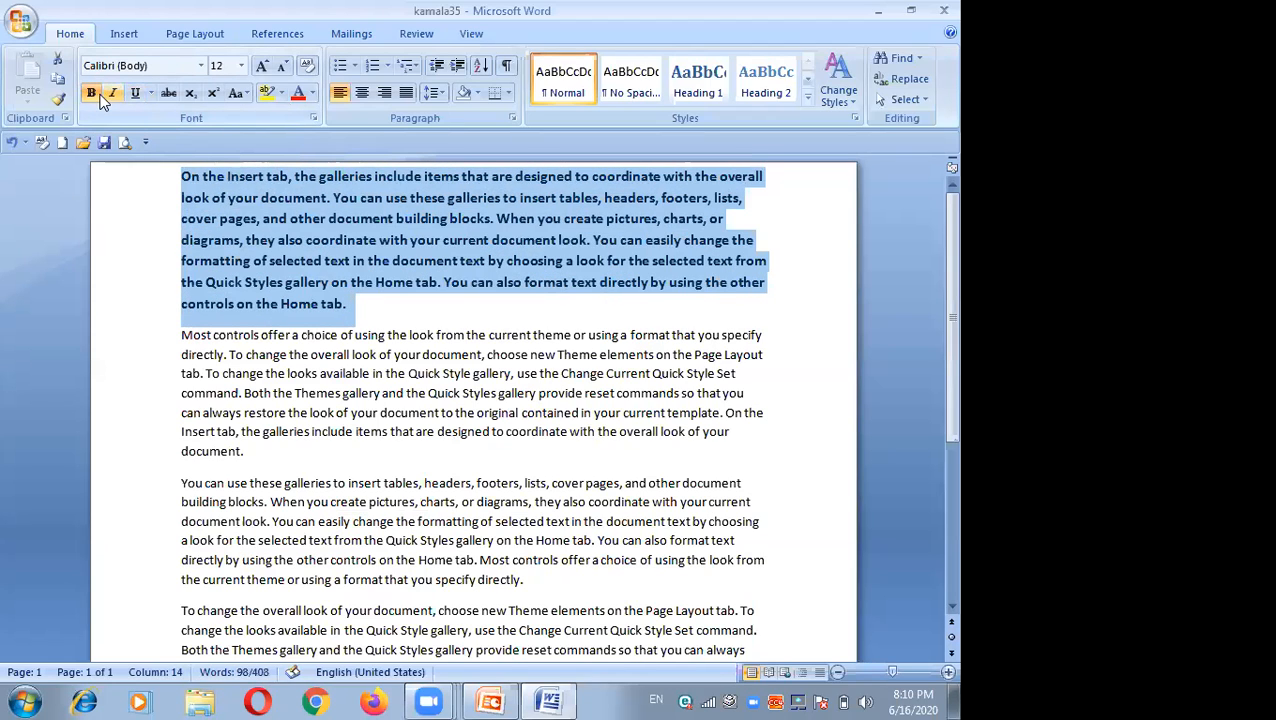
left_click(111, 92)
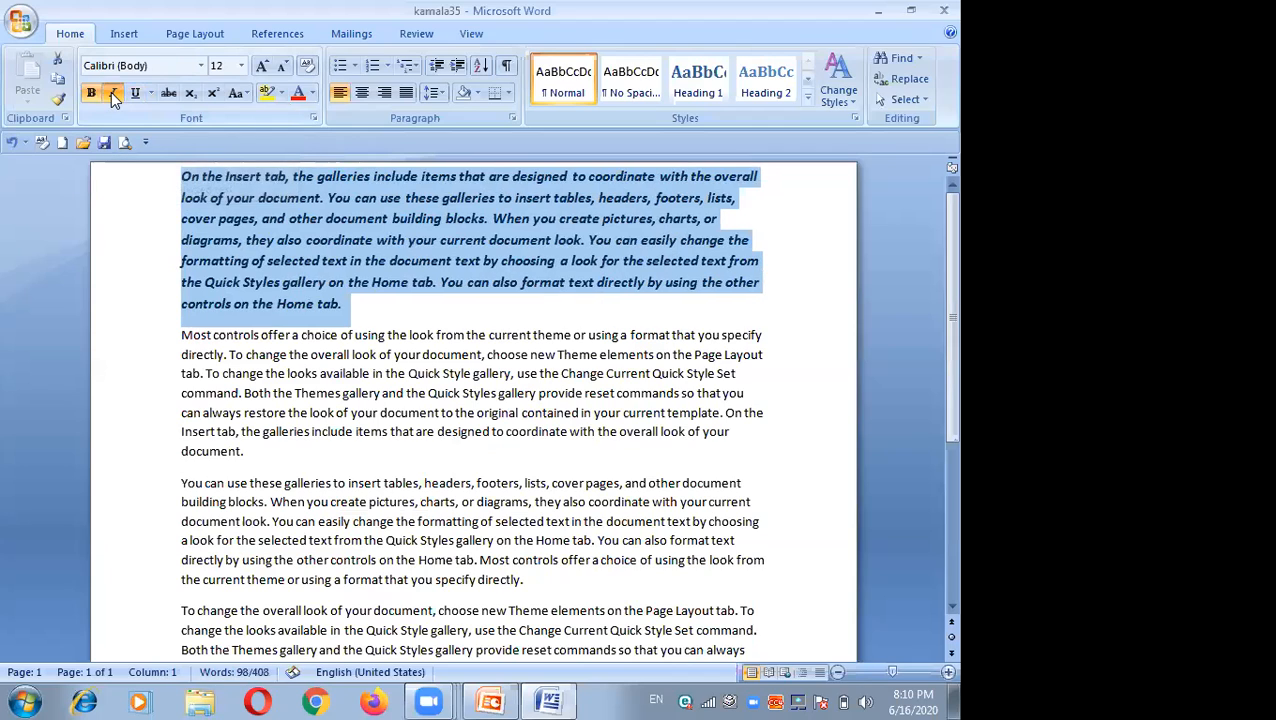
left_click(134, 92)
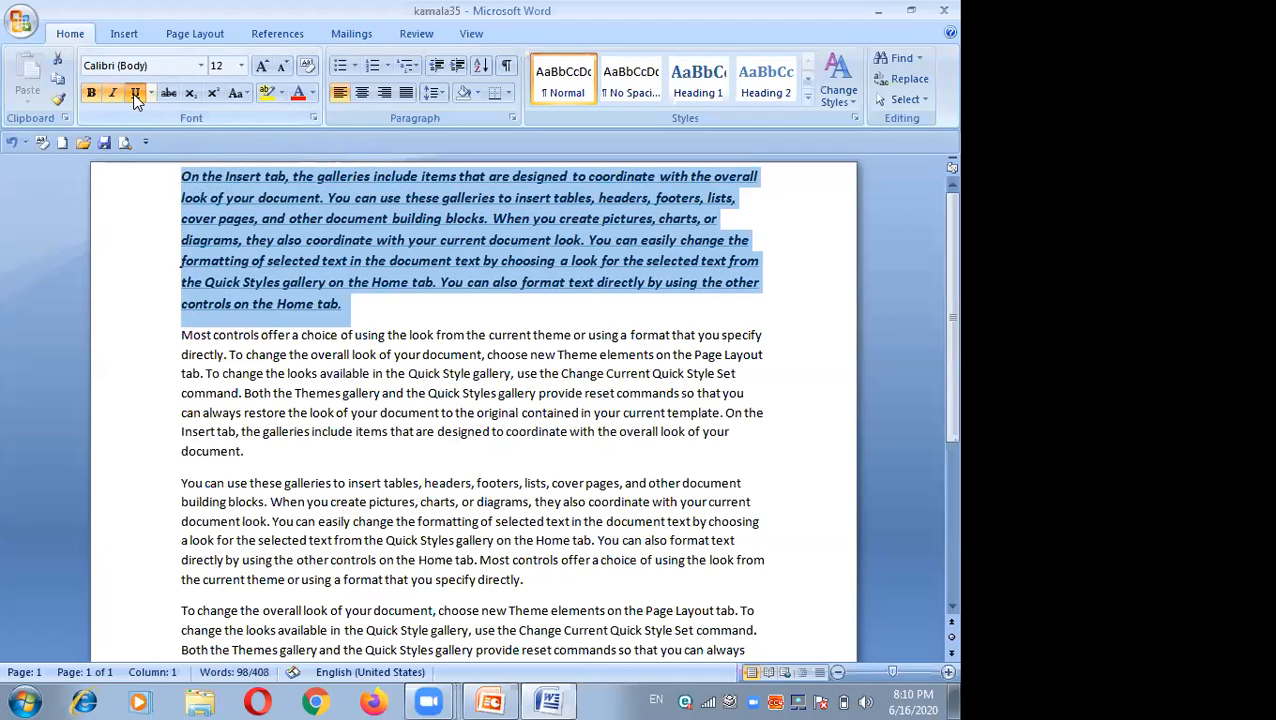
left_click(170, 226)
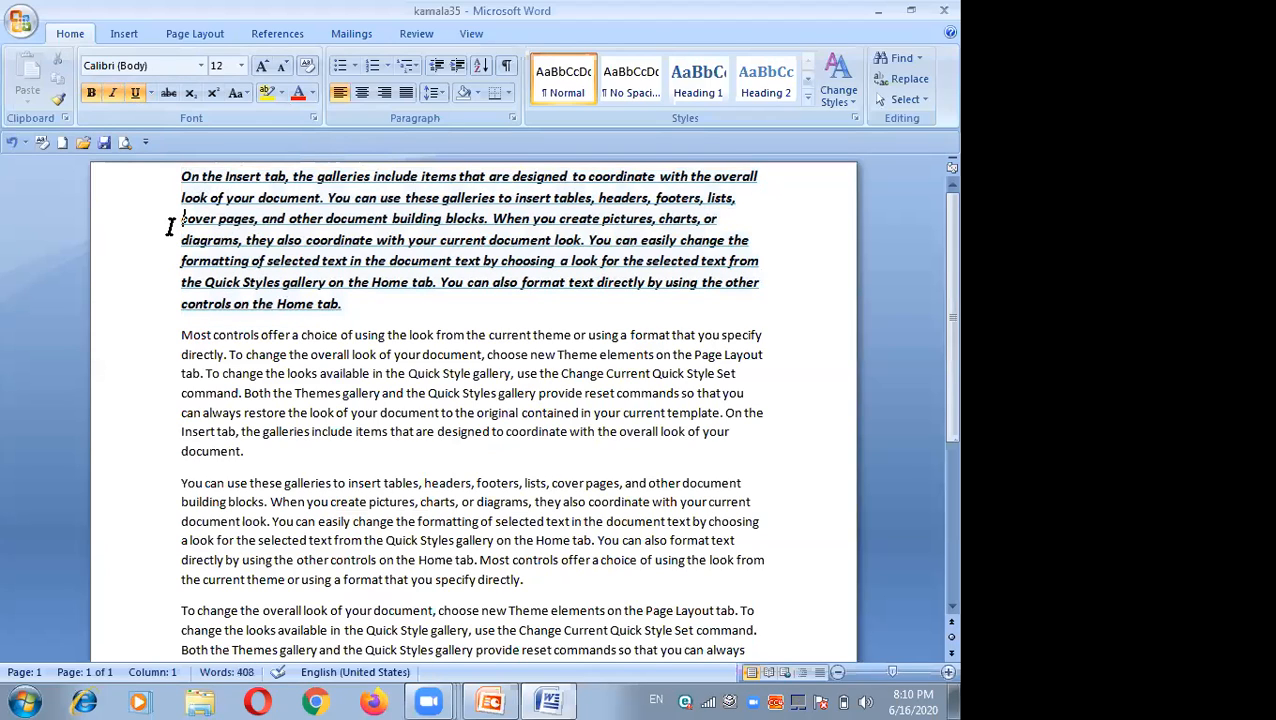
double_click(252, 356)
left_click(174, 337)
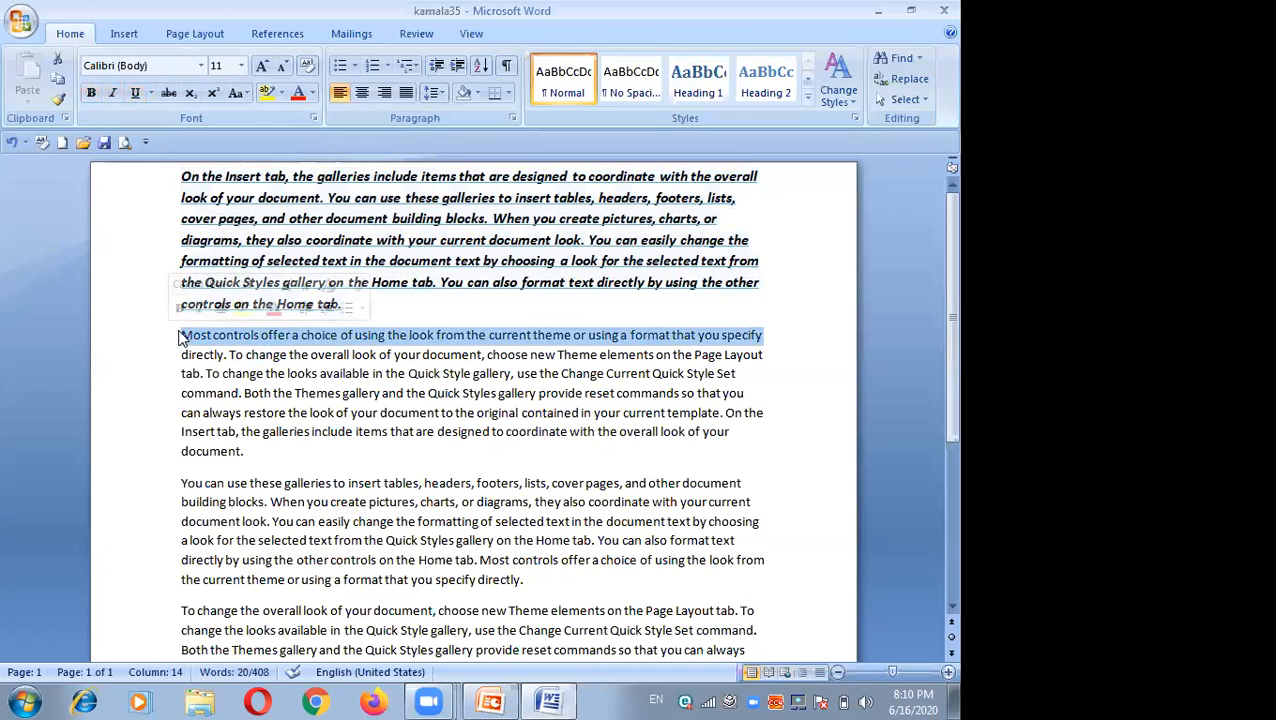
left_click(170, 304)
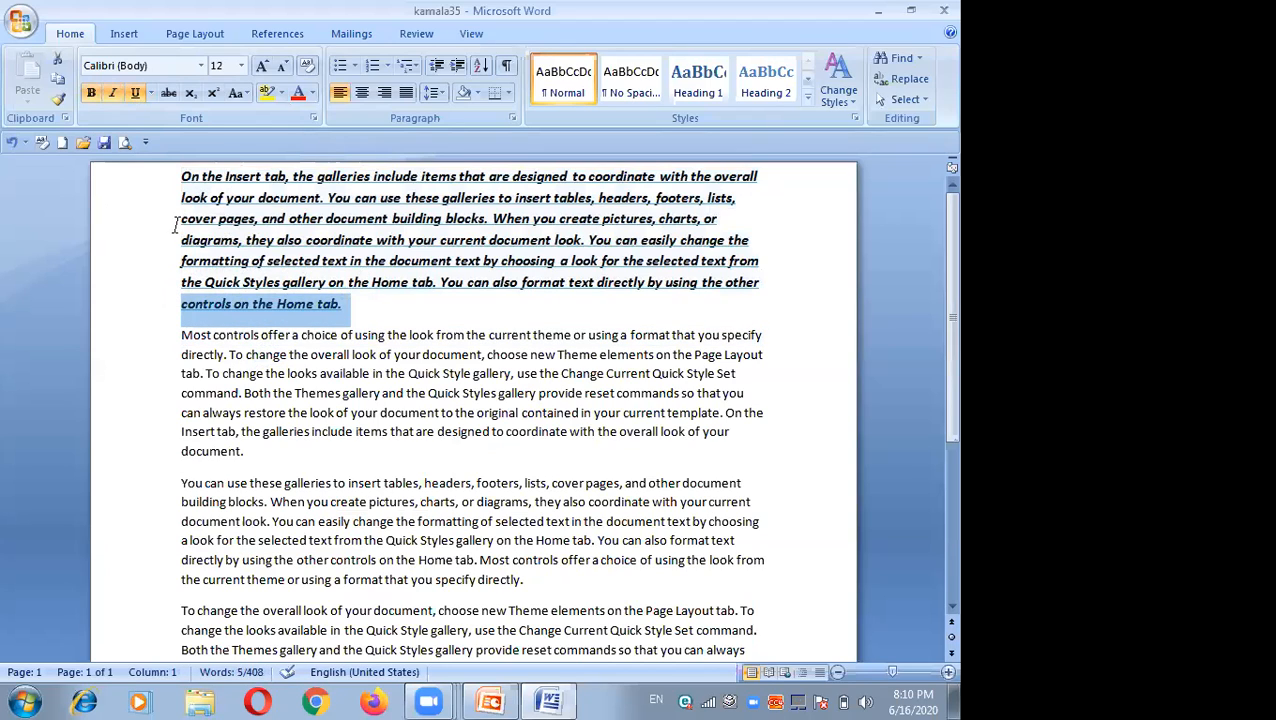
left_click(370, 306)
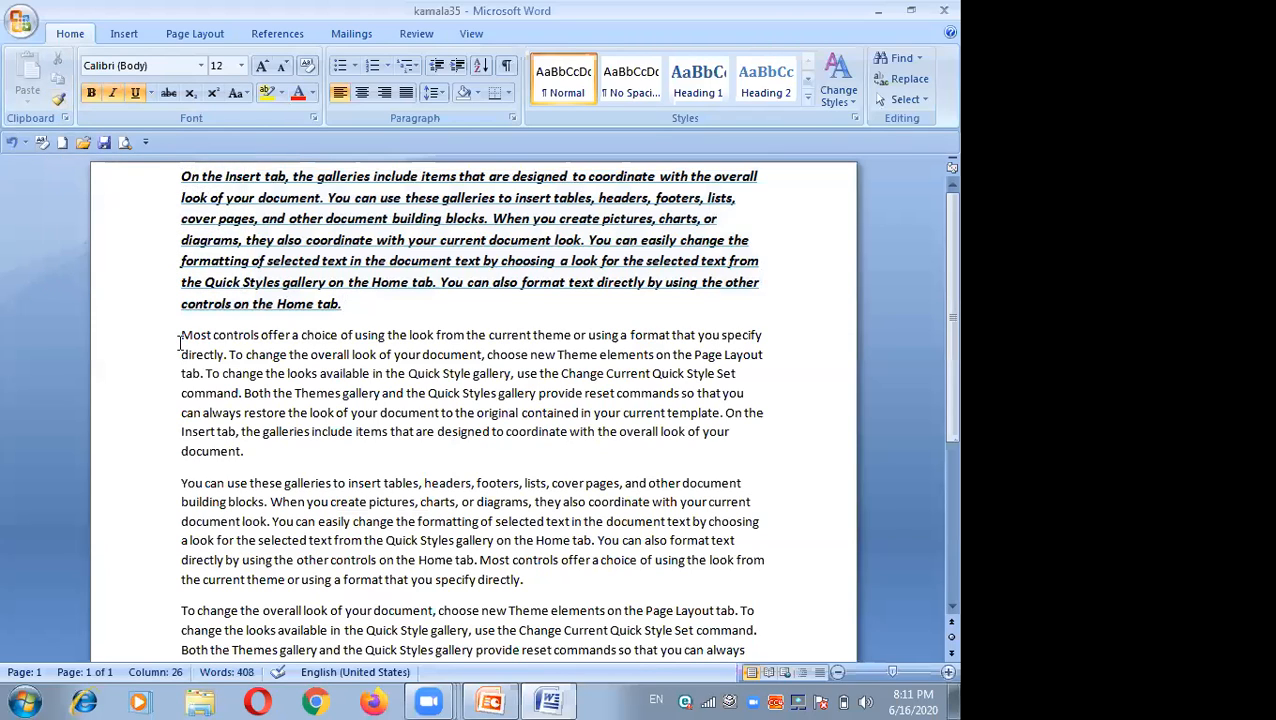
Step: Copy the second paragraph's formatting onto the first paragraph with Format Painter
left_click_drag(180, 340, 283, 453)
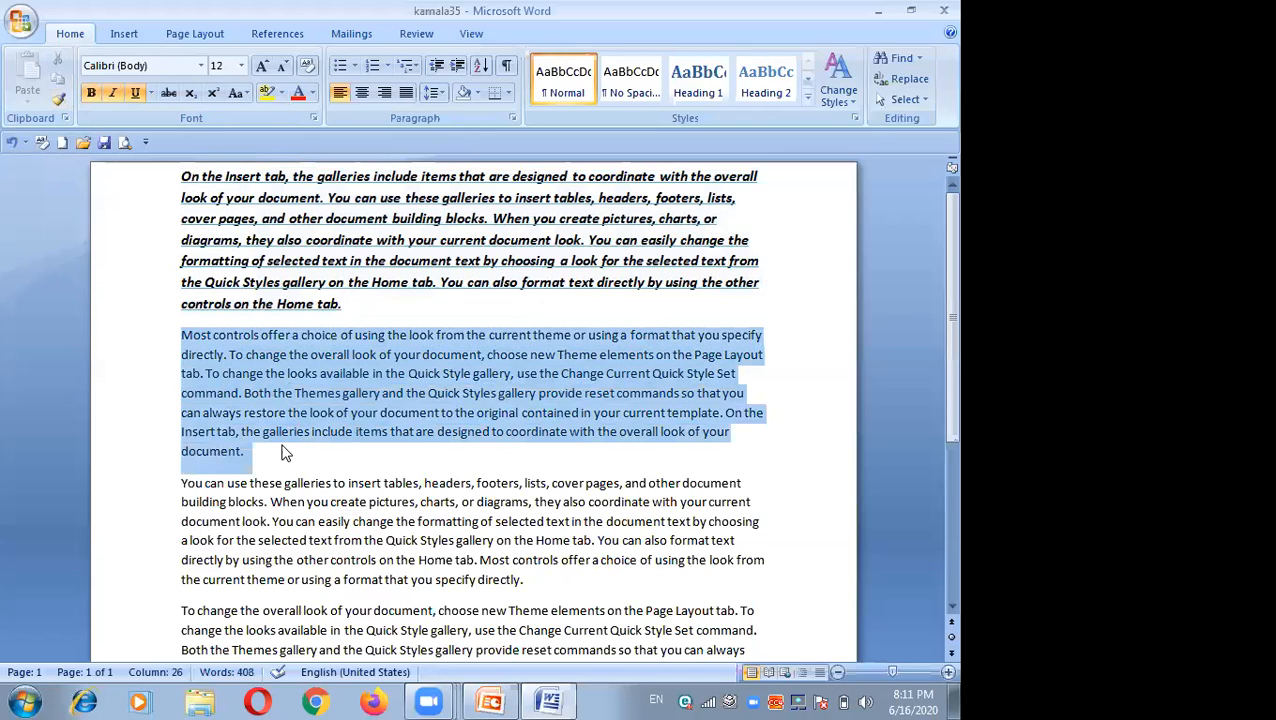
left_click(59, 102)
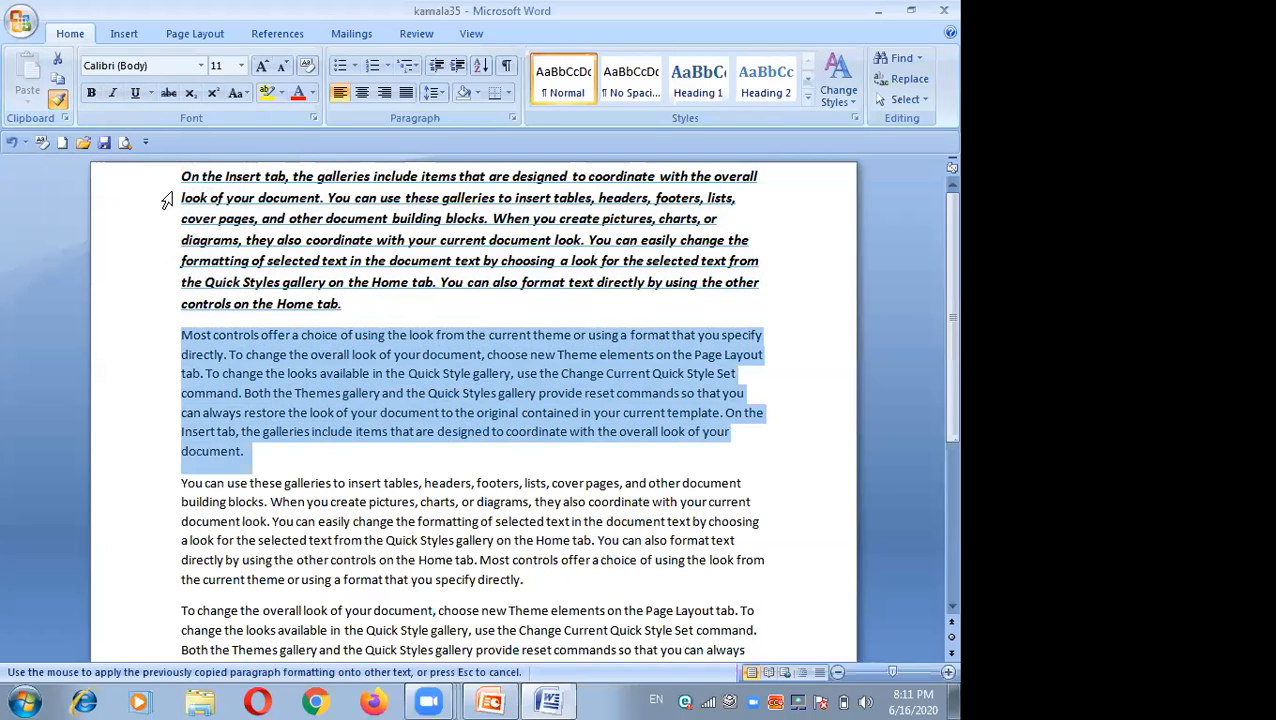
left_click_drag(184, 176, 366, 300)
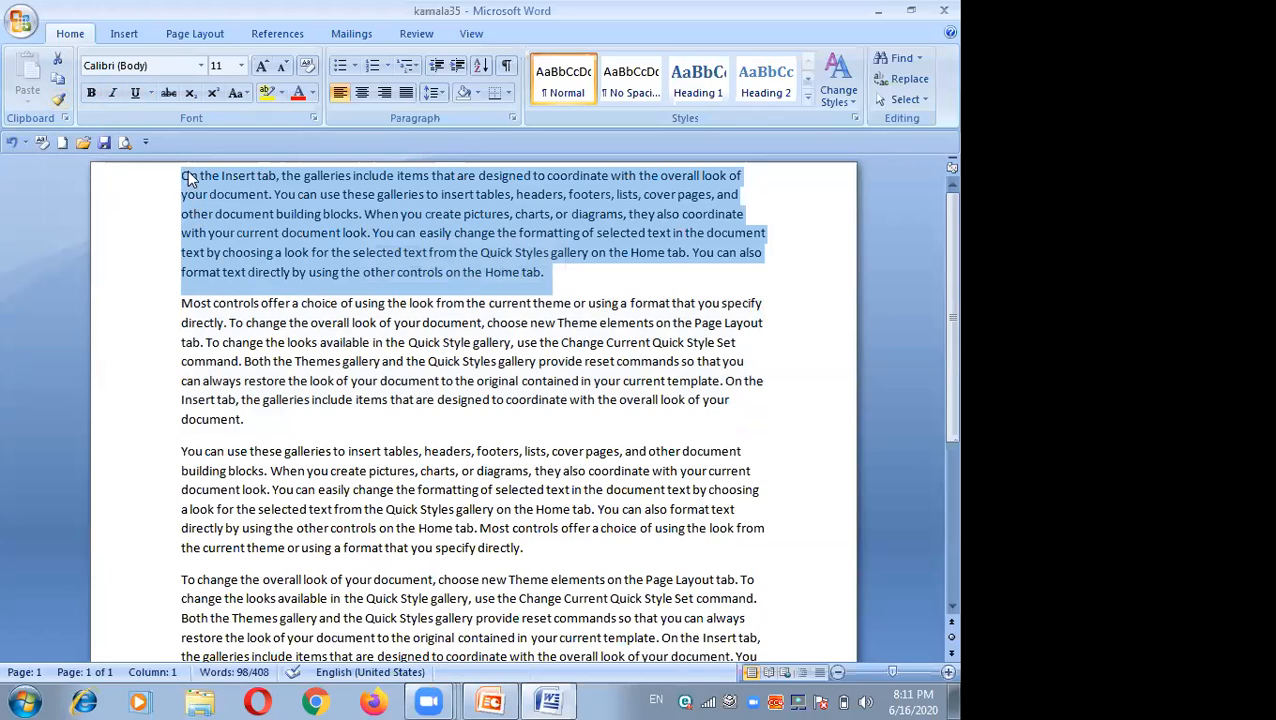
Step: Toggle strikethrough on and then off again for the first paragraph
left_click(170, 96)
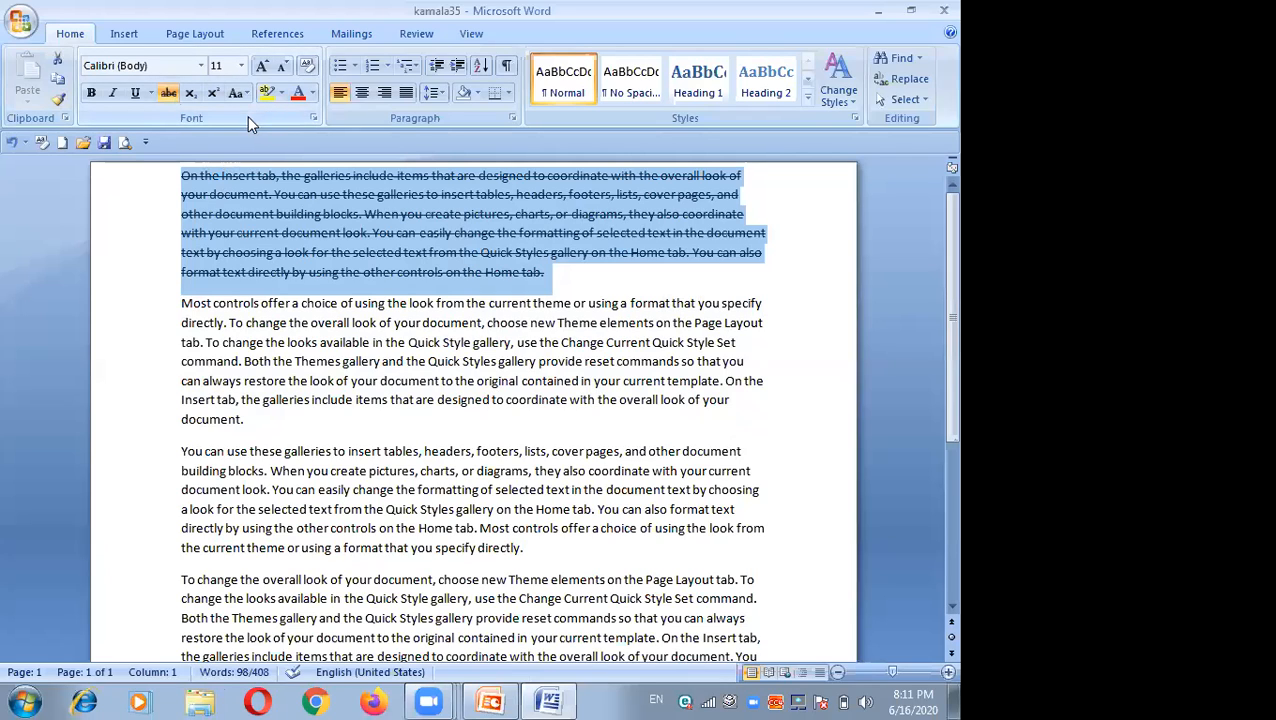
left_click(167, 95)
left_click(167, 95)
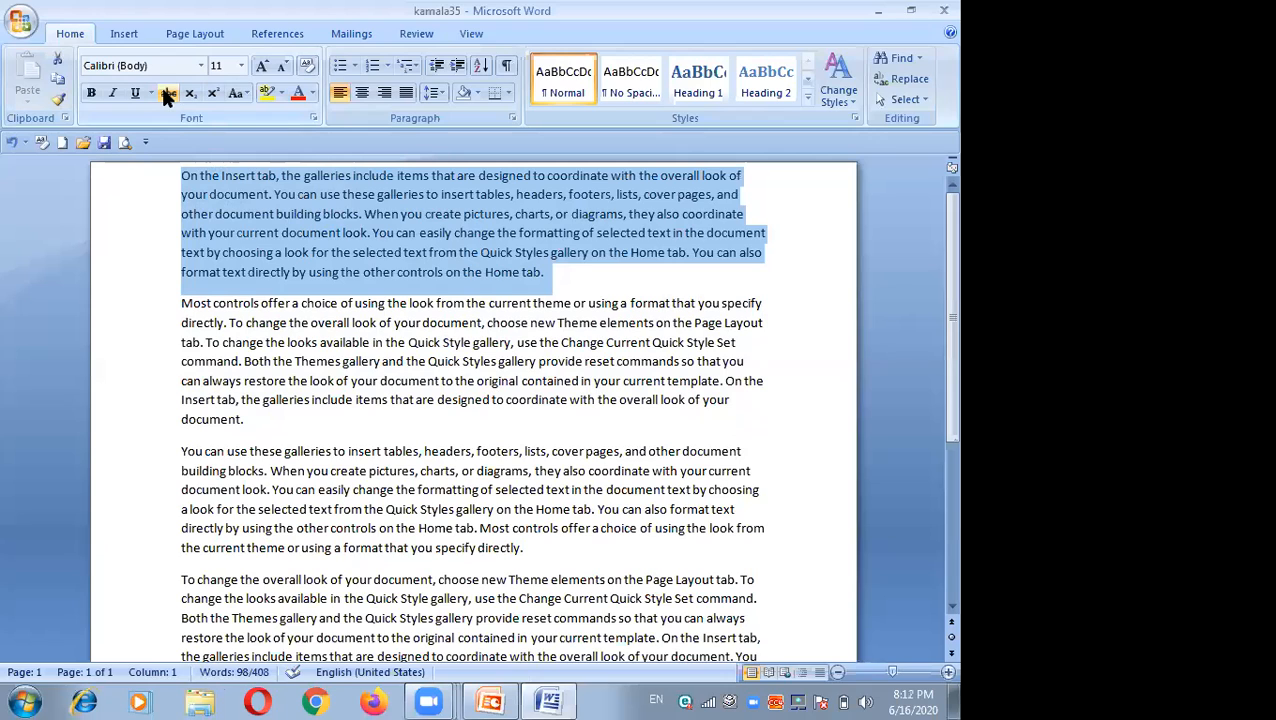
Step: Change the first paragraph's case with Change Case, trying Sentence case and converting it to lowercase
left_click(245, 92)
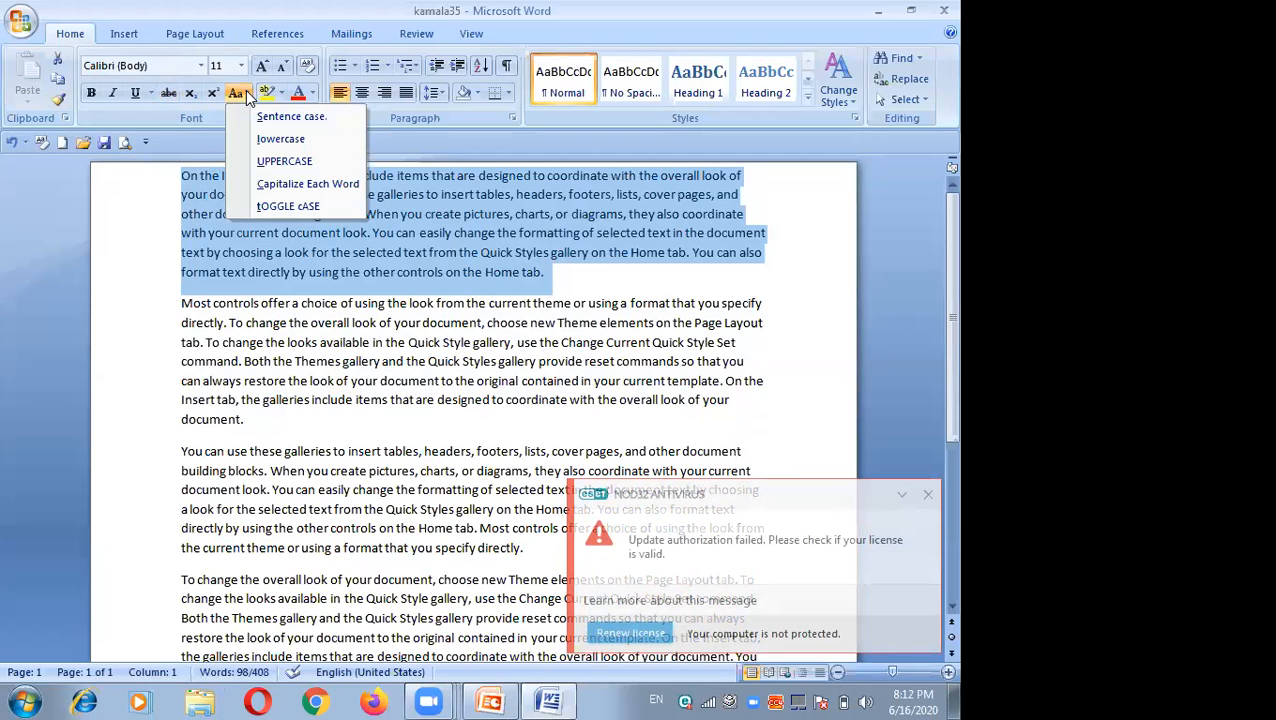
left_click(270, 120)
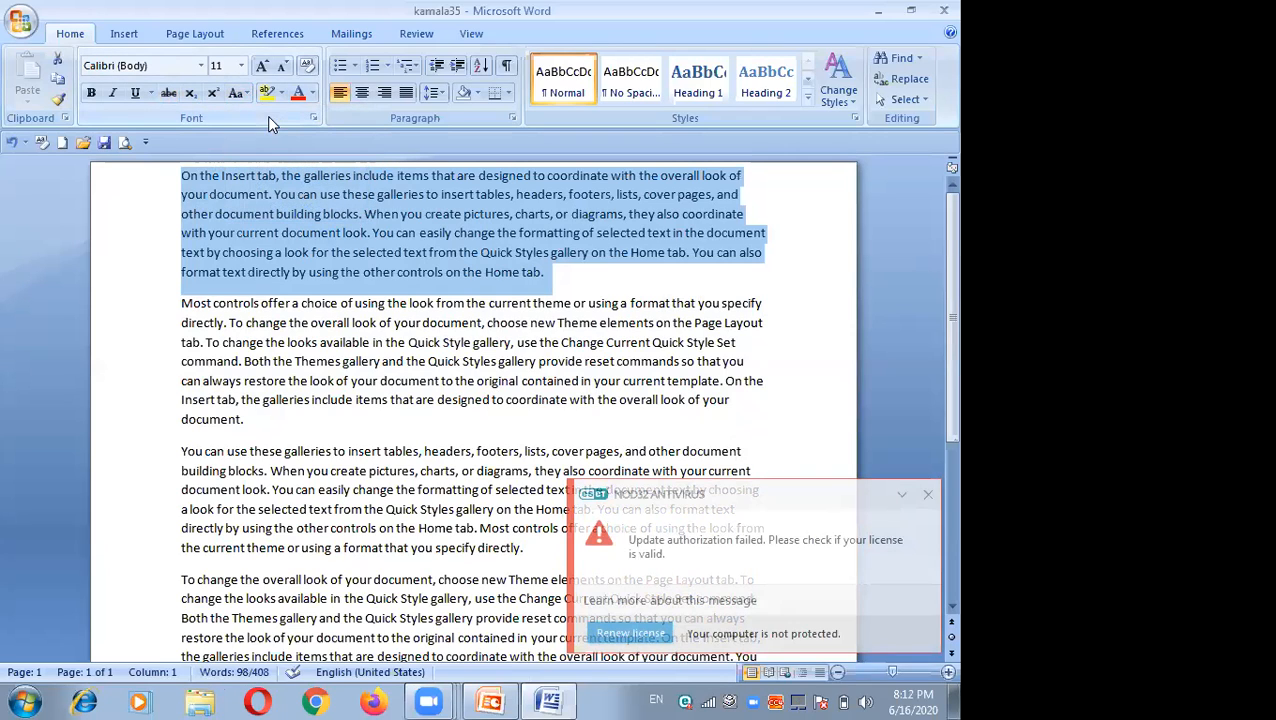
left_click(245, 94)
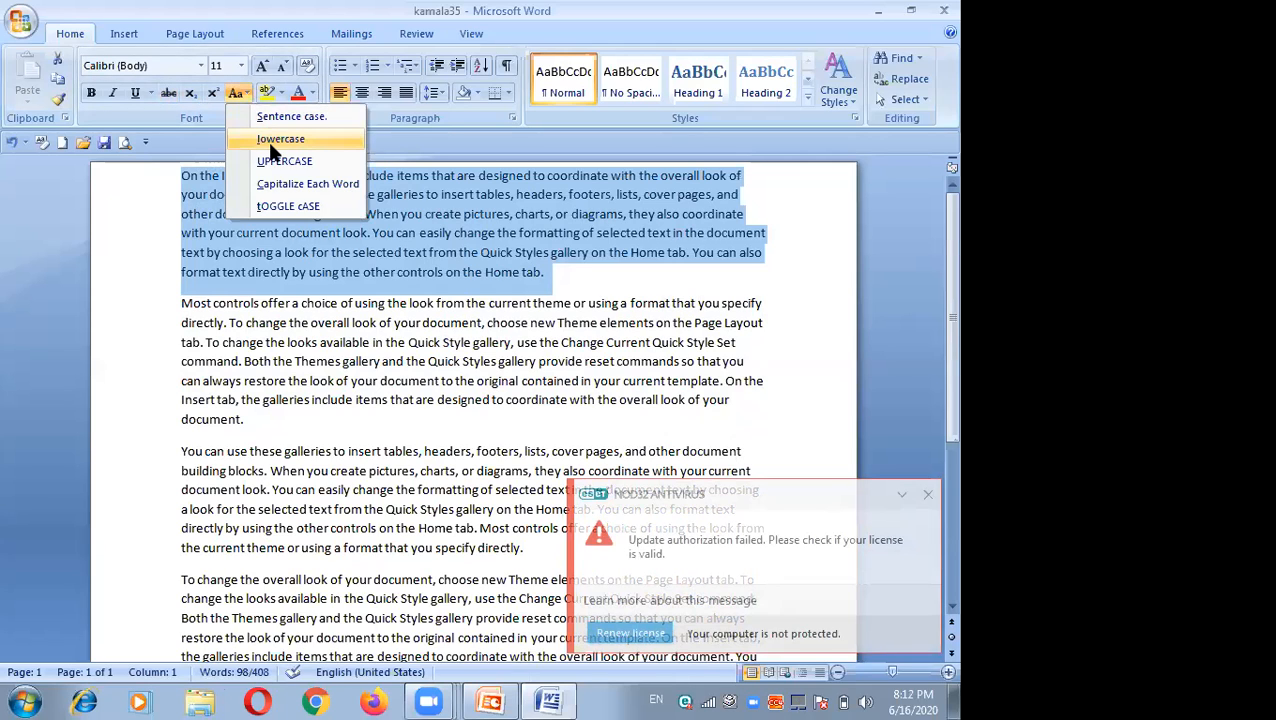
left_click(270, 144)
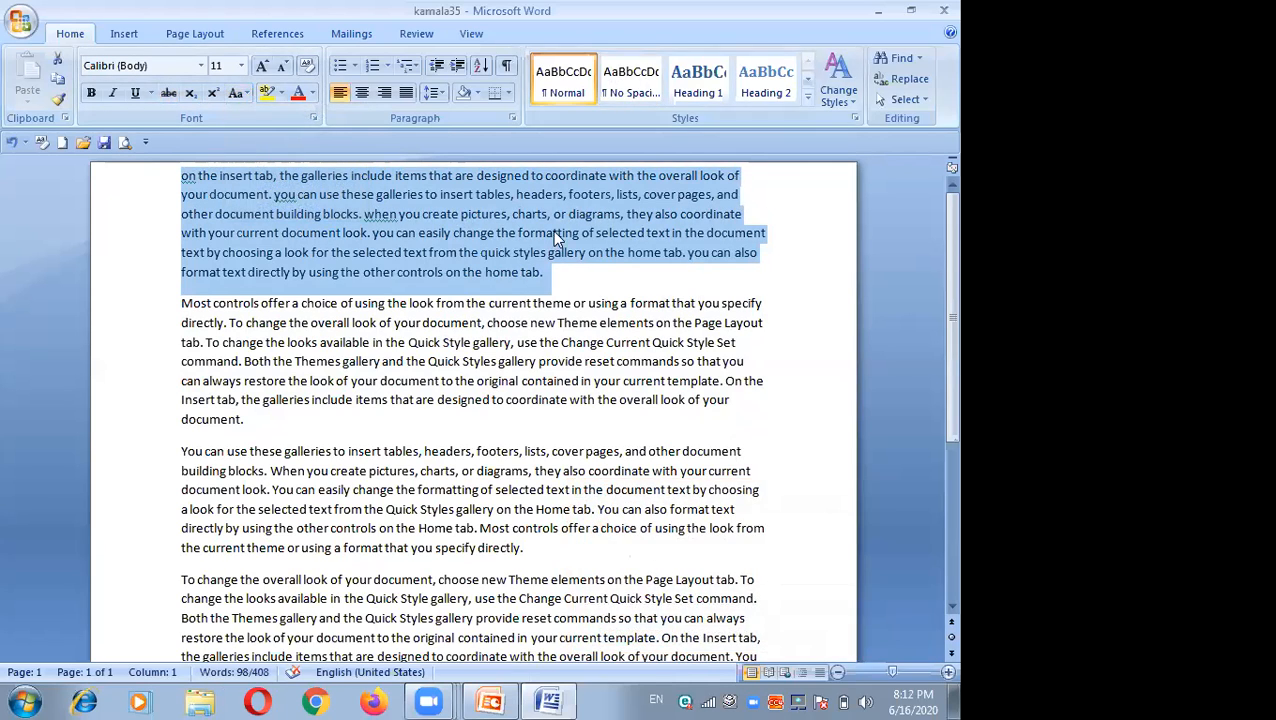
left_click(243, 96)
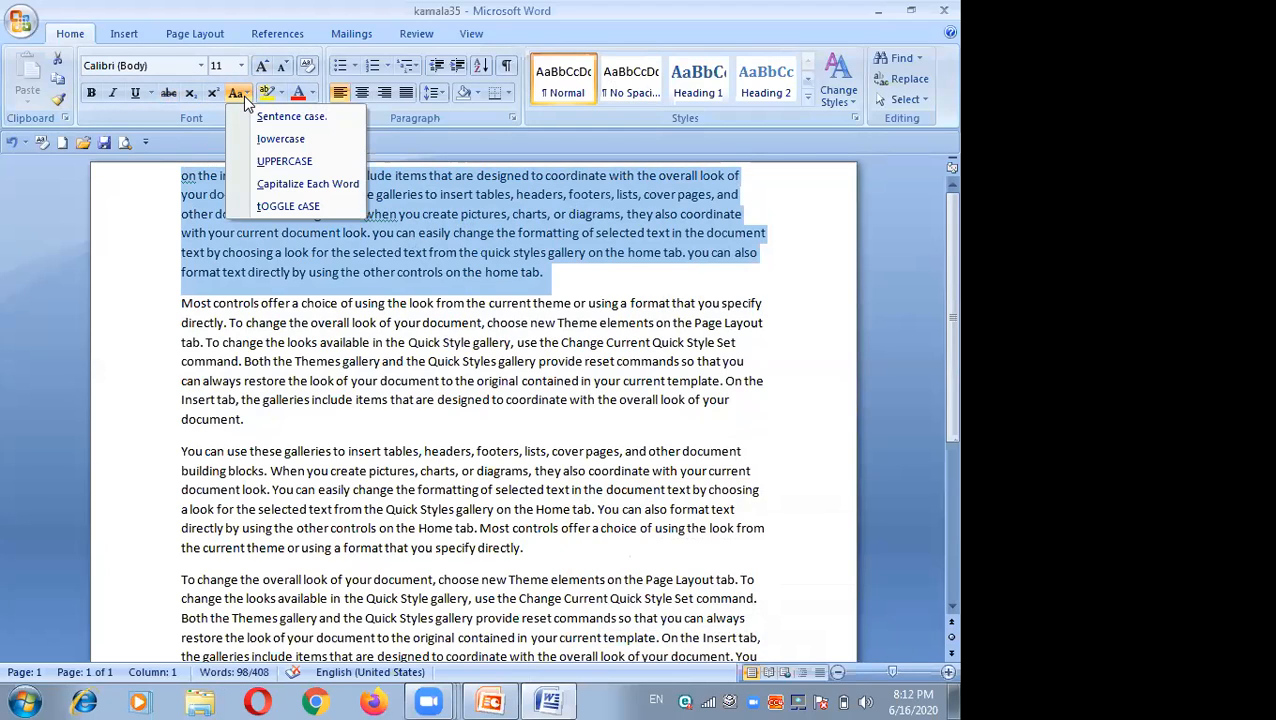
left_click(276, 139)
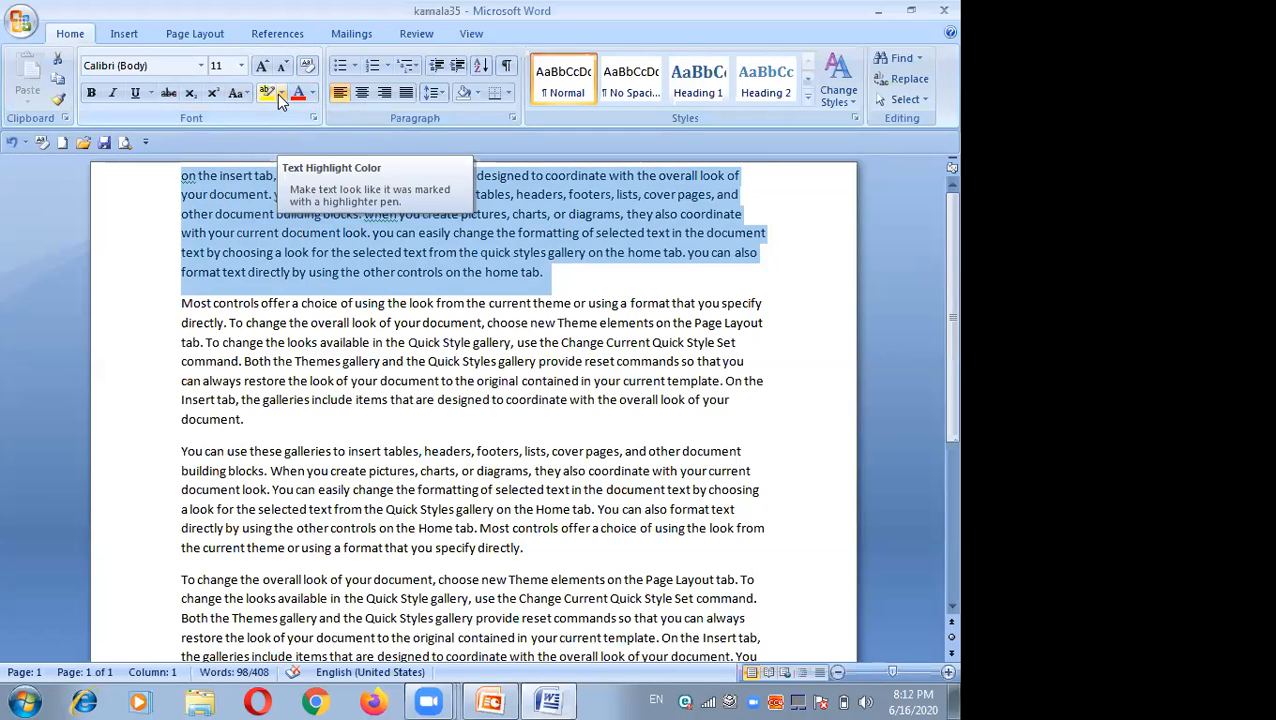
Step: Convert the first paragraph to UPPERCASE, then to Capitalize Each Word
left_click(245, 92)
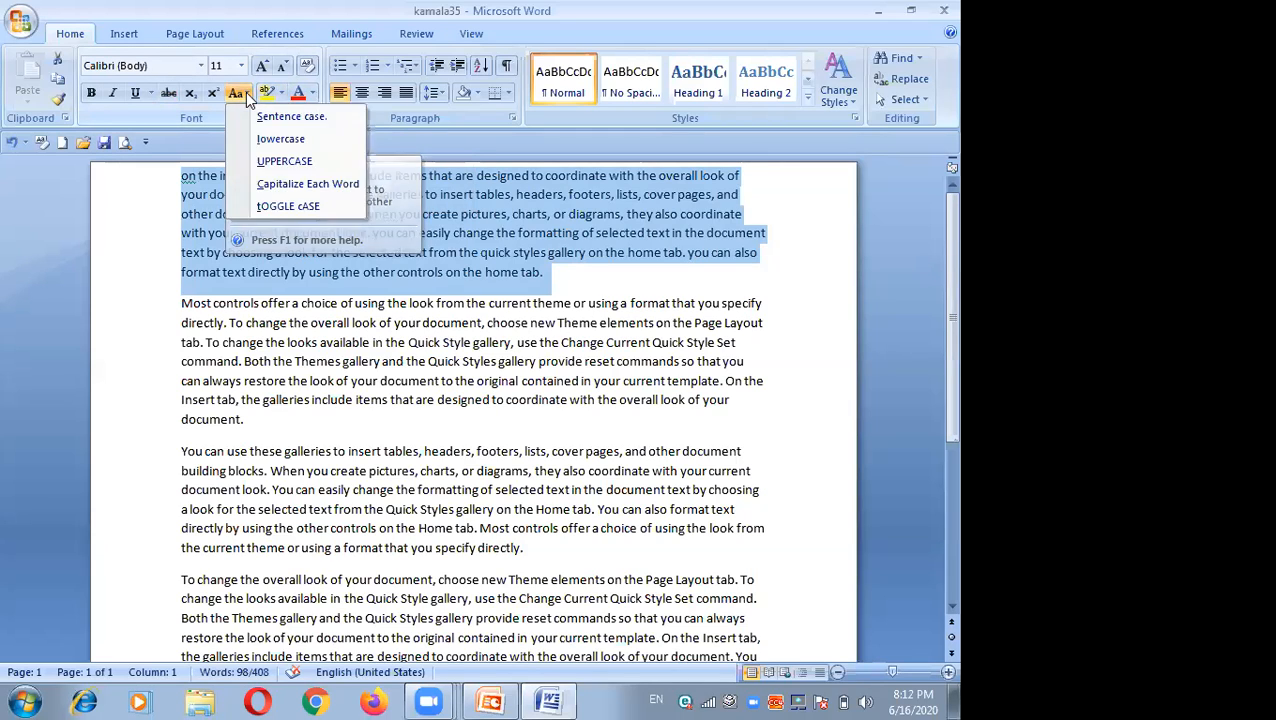
left_click(275, 160)
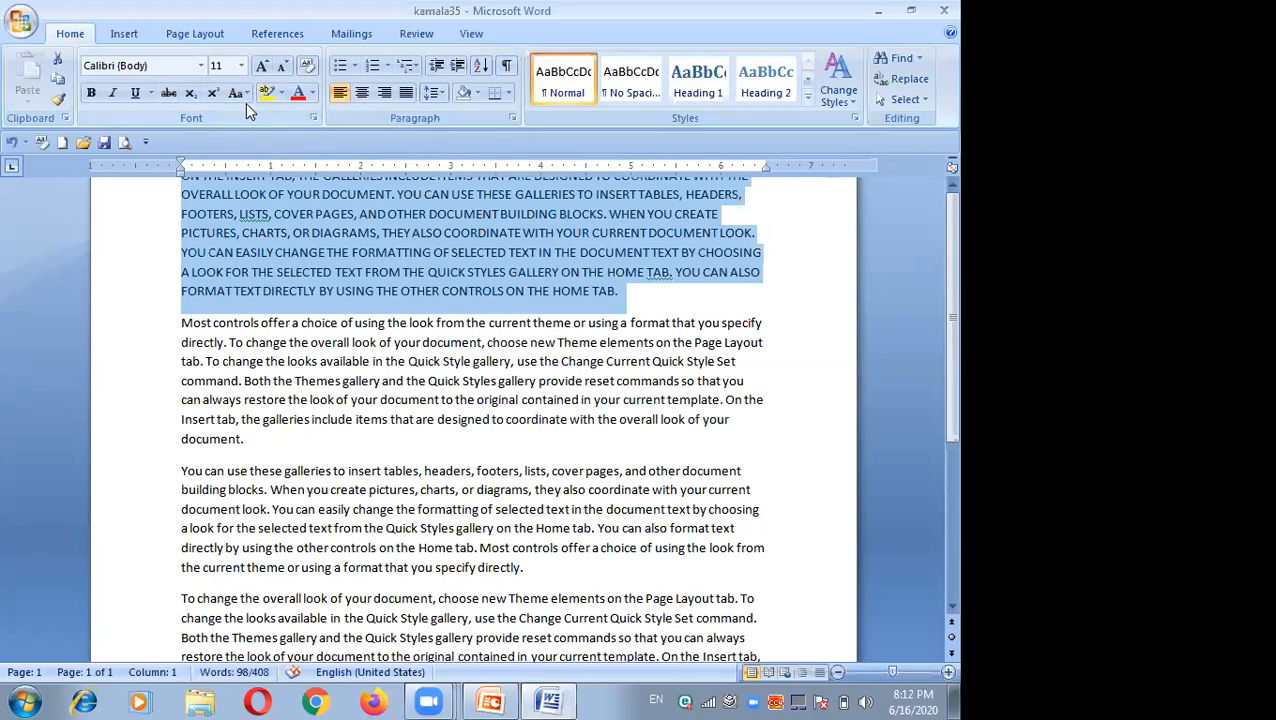
left_click(243, 94)
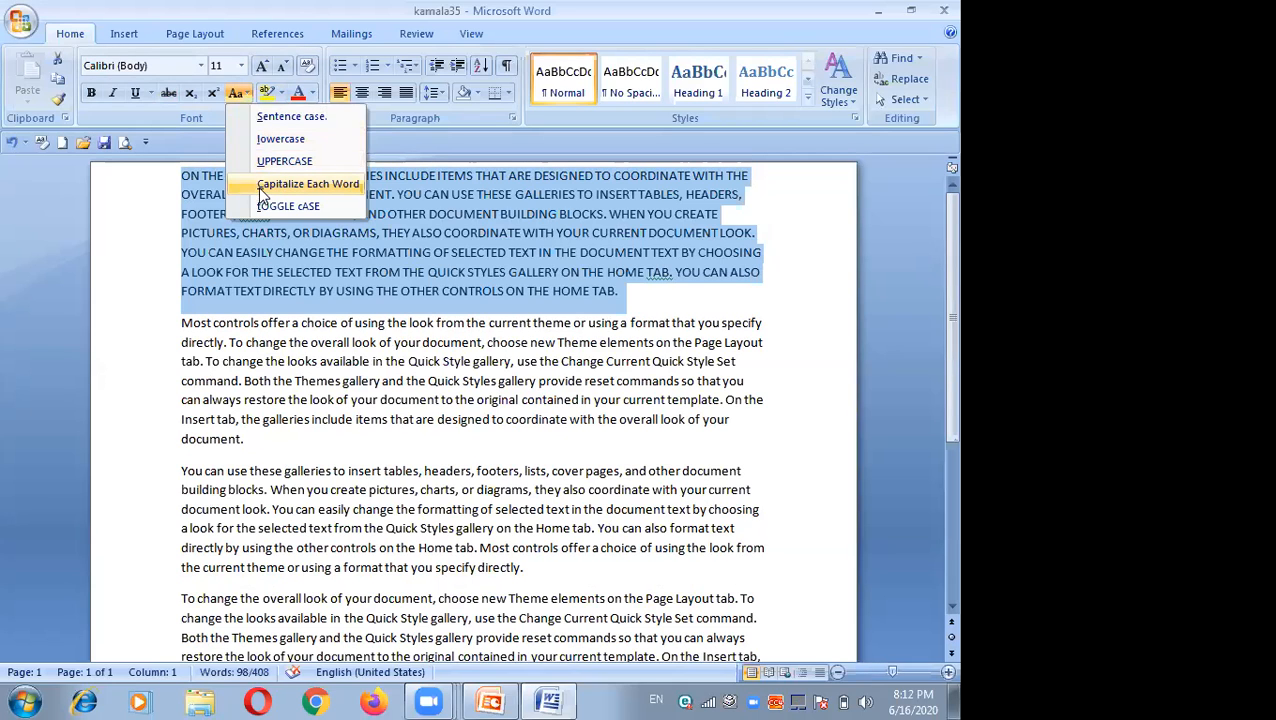
left_click(269, 185)
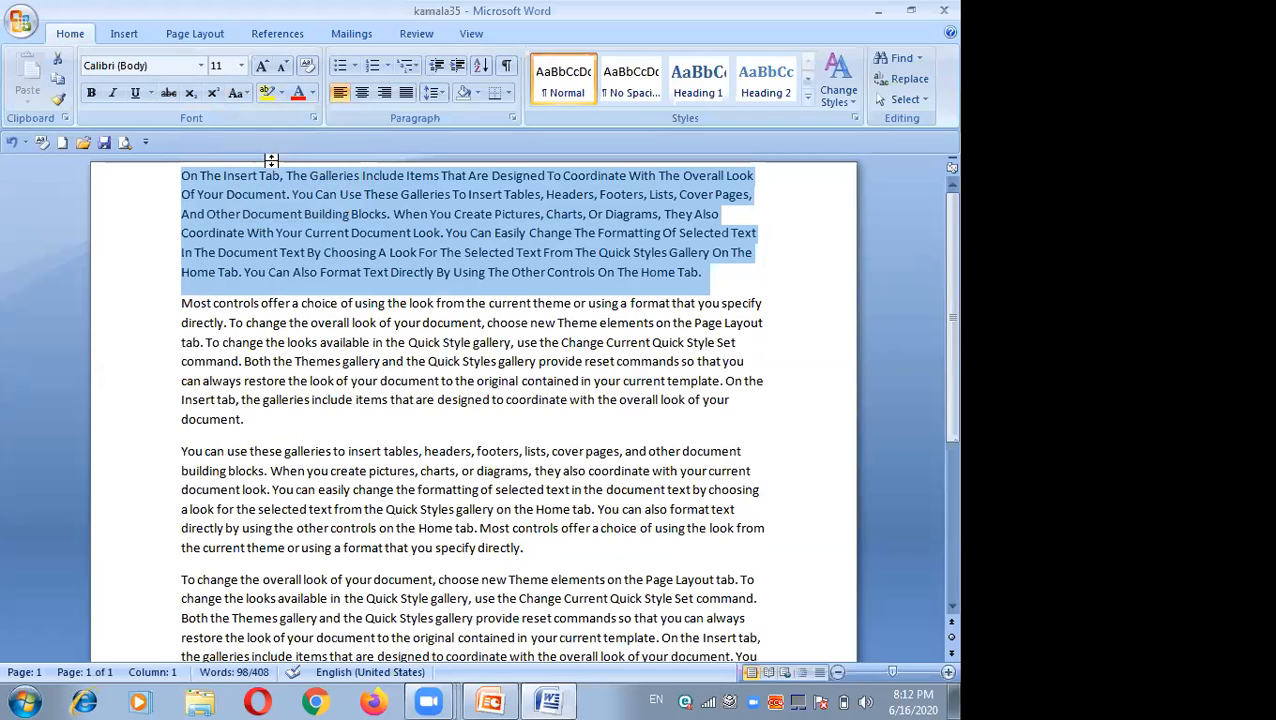
Step: Change the first paragraph to Sentence case and deselect the text
left_click(243, 88)
left_click(268, 118)
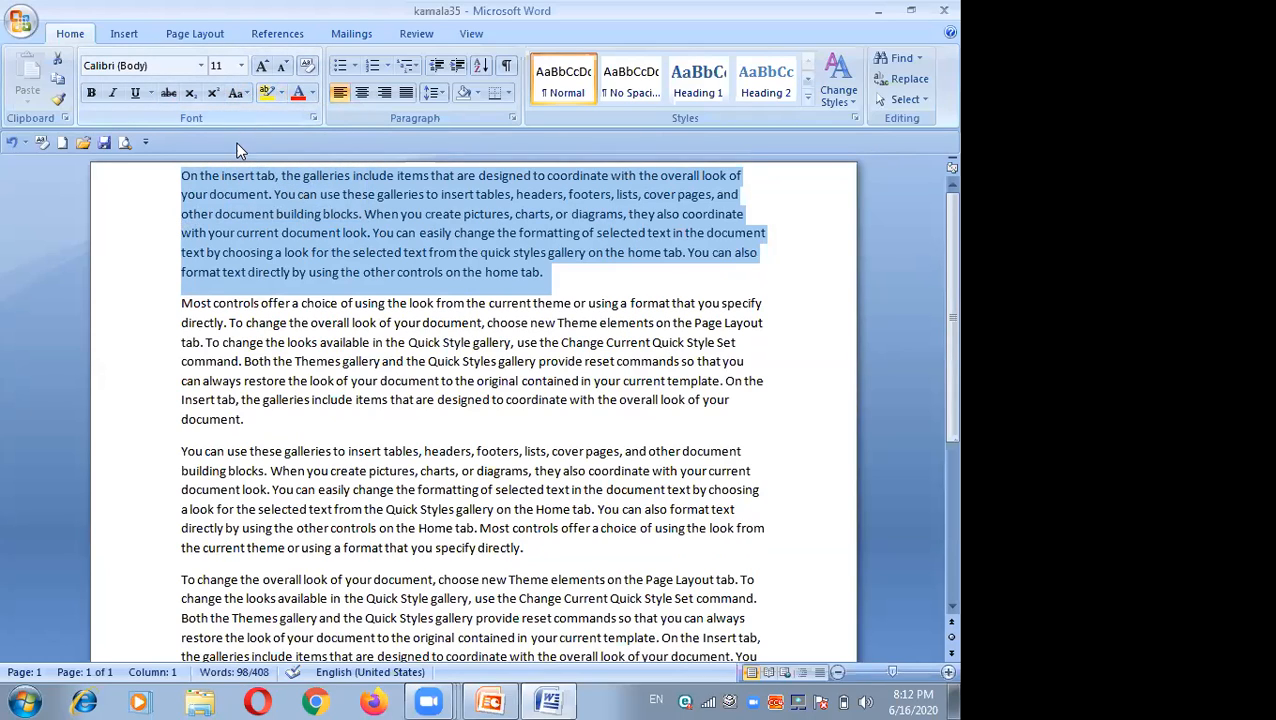
left_click(181, 205)
left_click(159, 200)
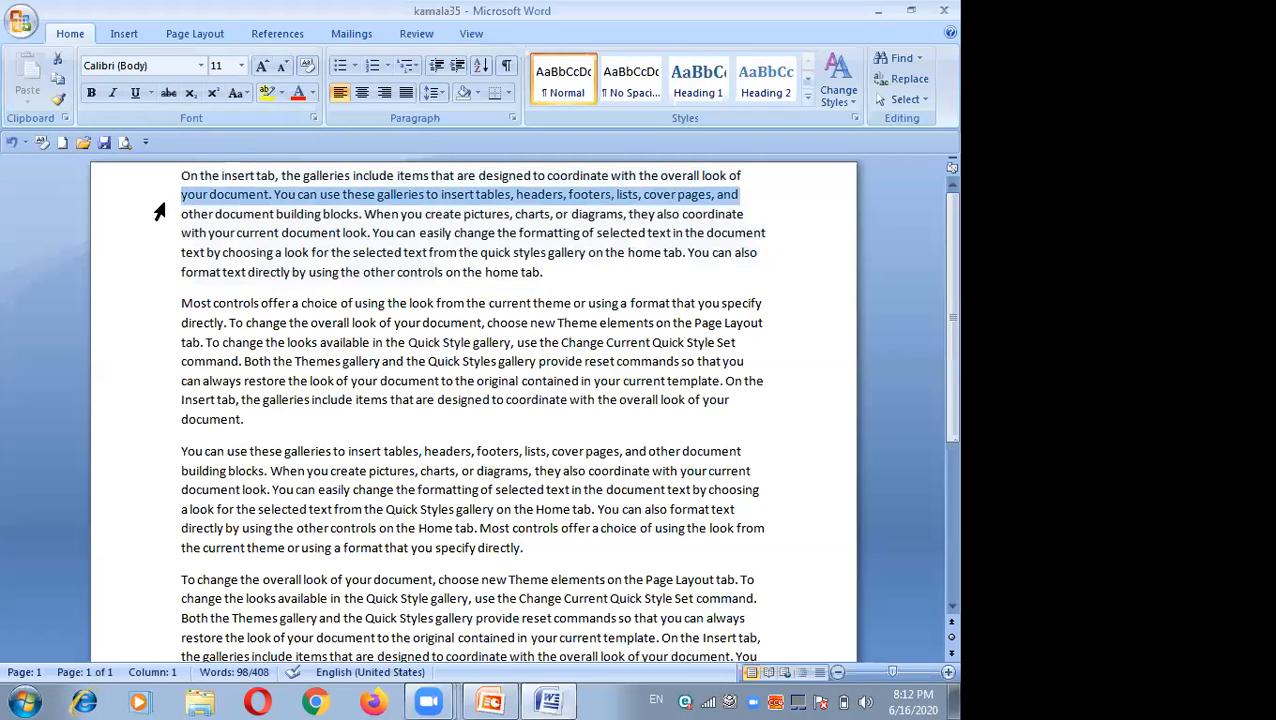
left_click(560, 278)
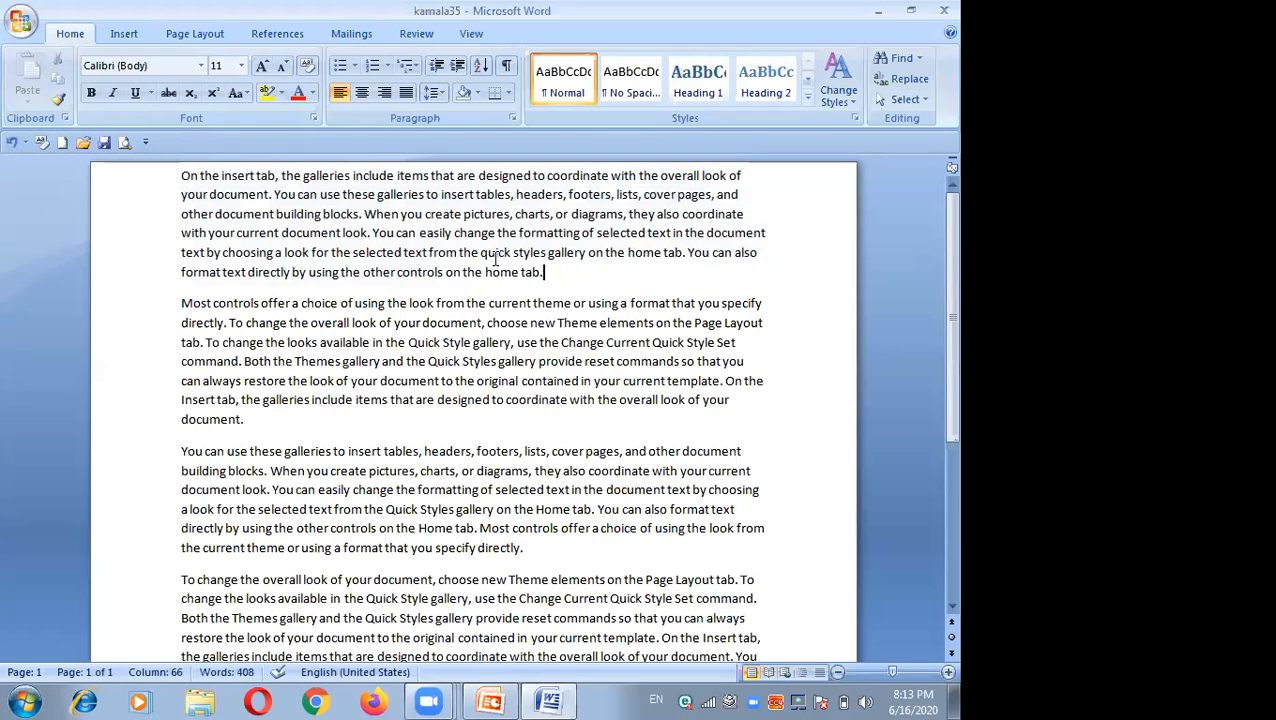
Step: Highlight several phrases in the first two paragraphs in red with the text highlighter
left_click(268, 93)
left_click(280, 93)
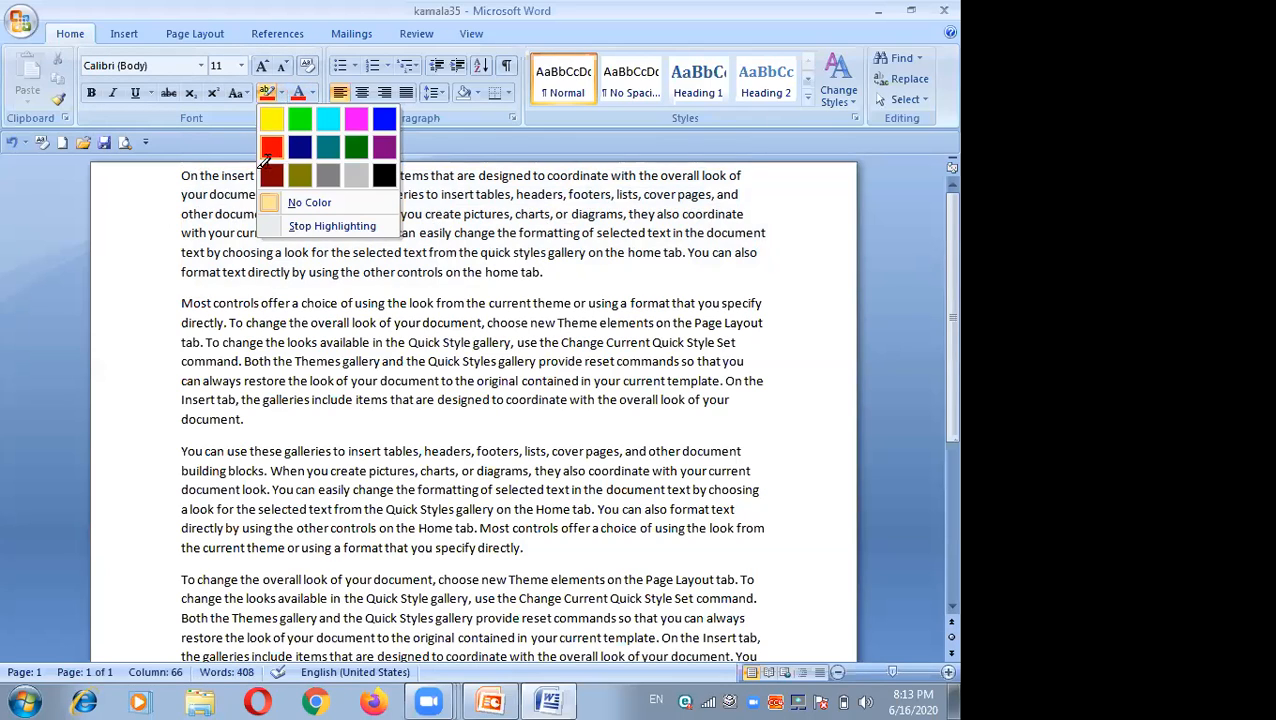
left_click(271, 152)
left_click_drag(183, 176, 428, 177)
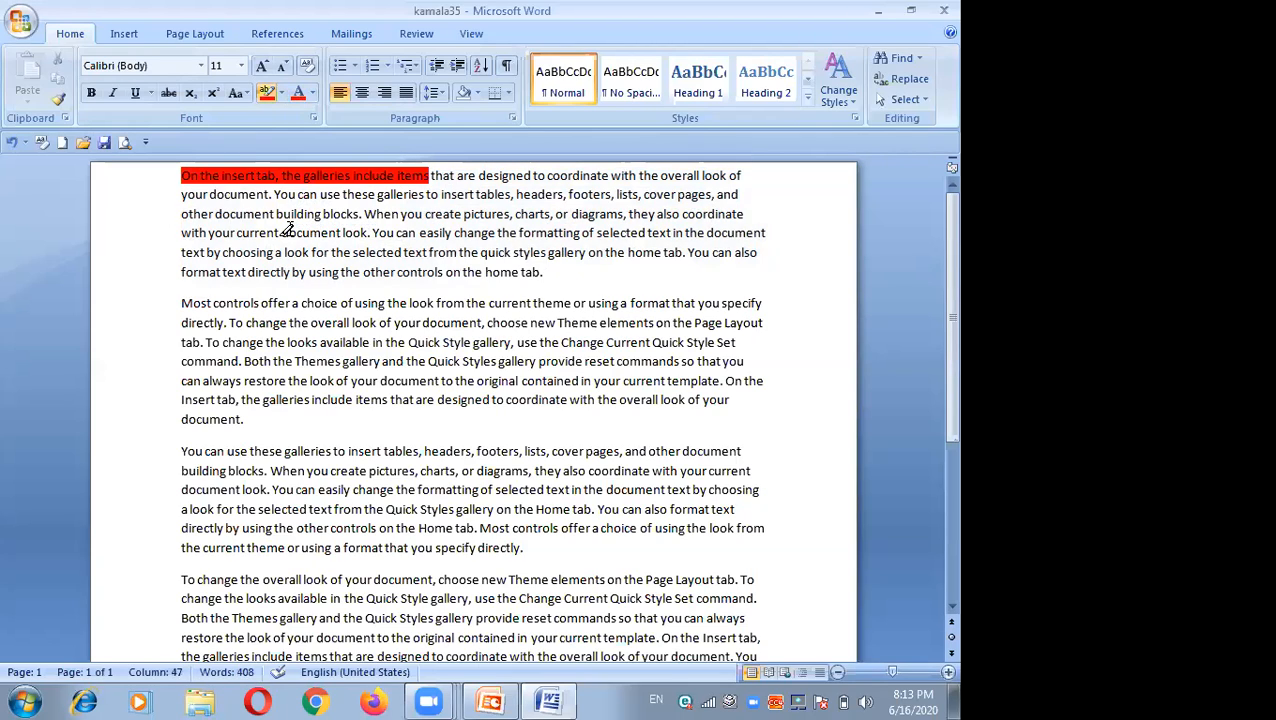
left_click_drag(183, 252, 548, 252)
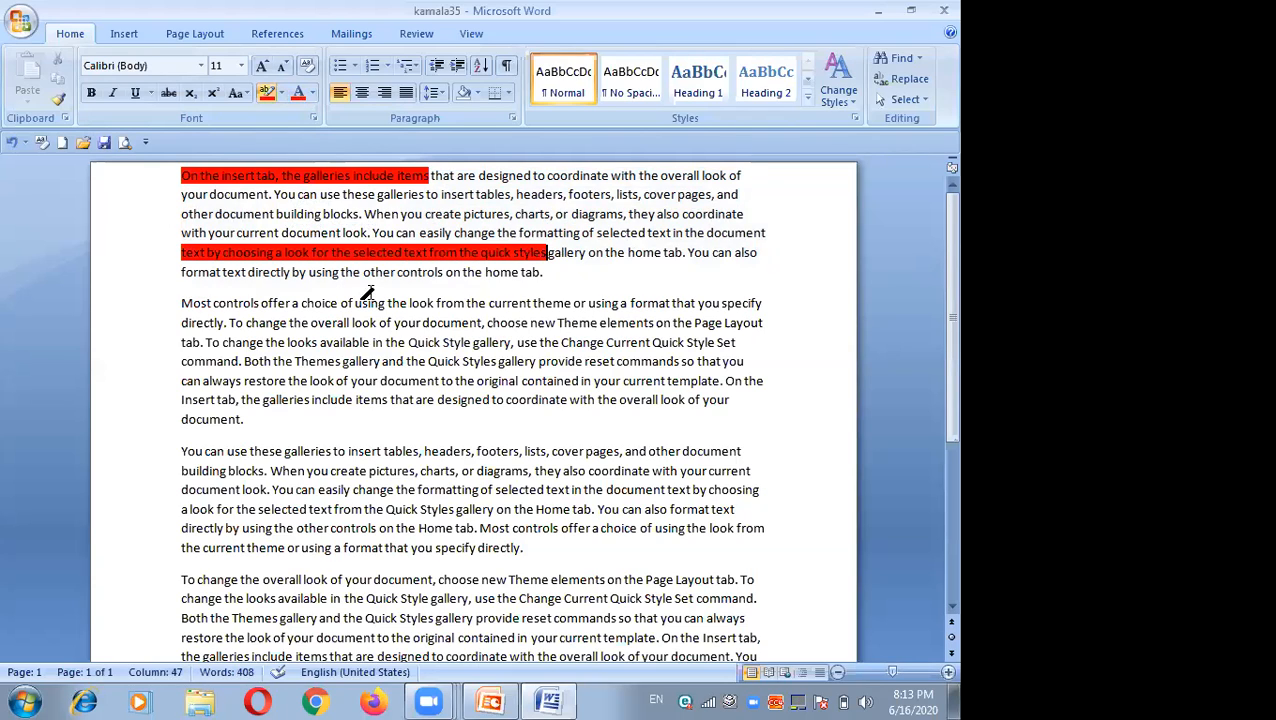
mouse_move(212, 298)
left_mouse_down()
mouse_move(421, 290)
mouse_move(343, 315)
mouse_move(298, 304)
left_mouse_up()
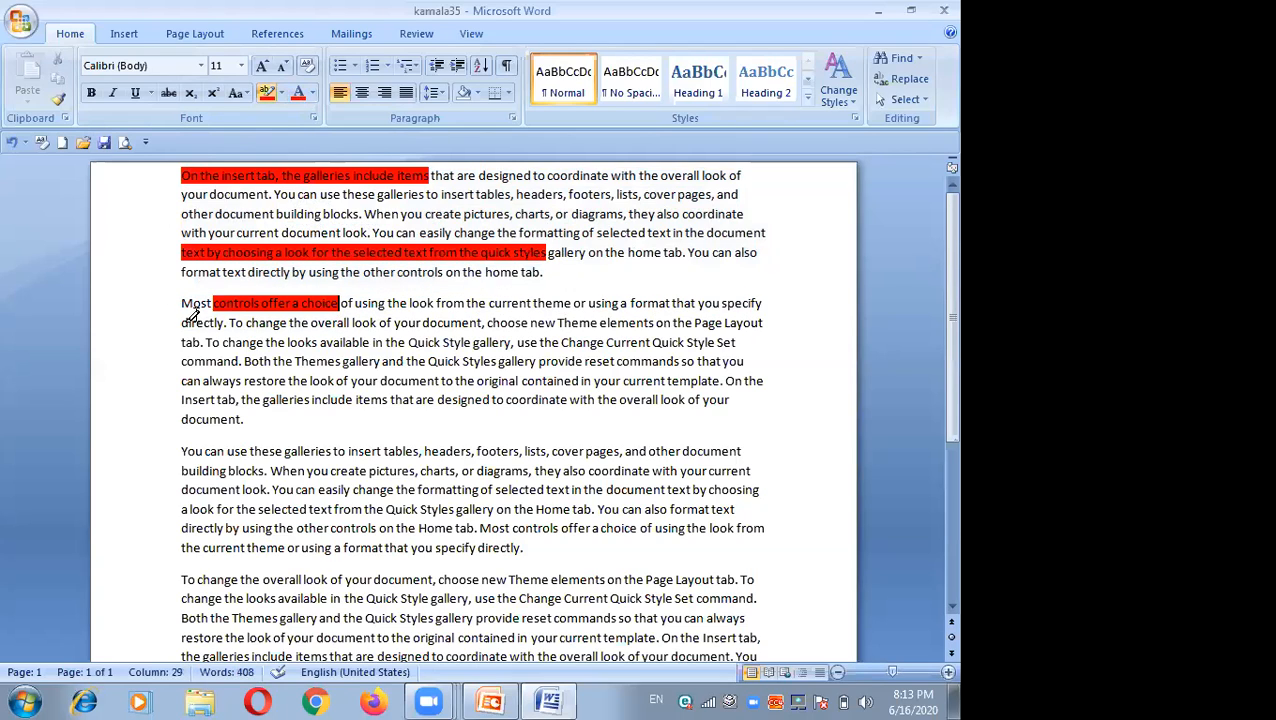
left_click_drag(181, 272, 545, 273)
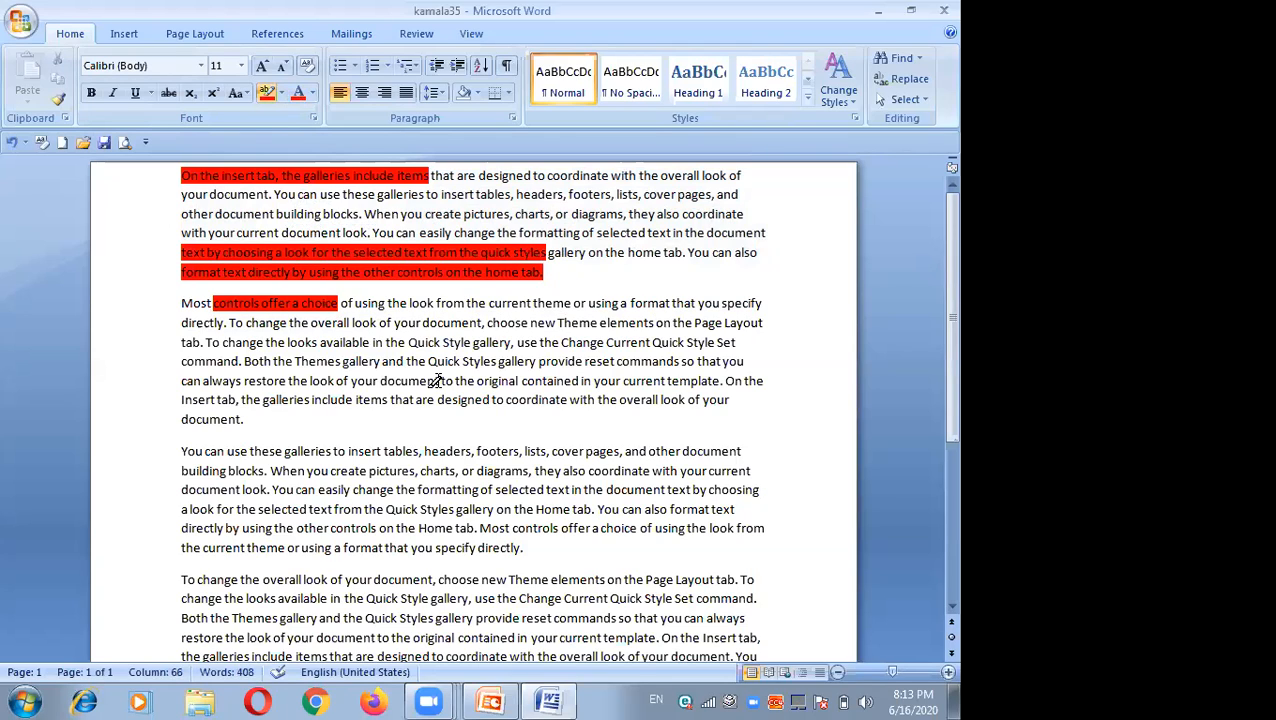
Step: Select the whole third paragraph and justify it
left_click(313, 95)
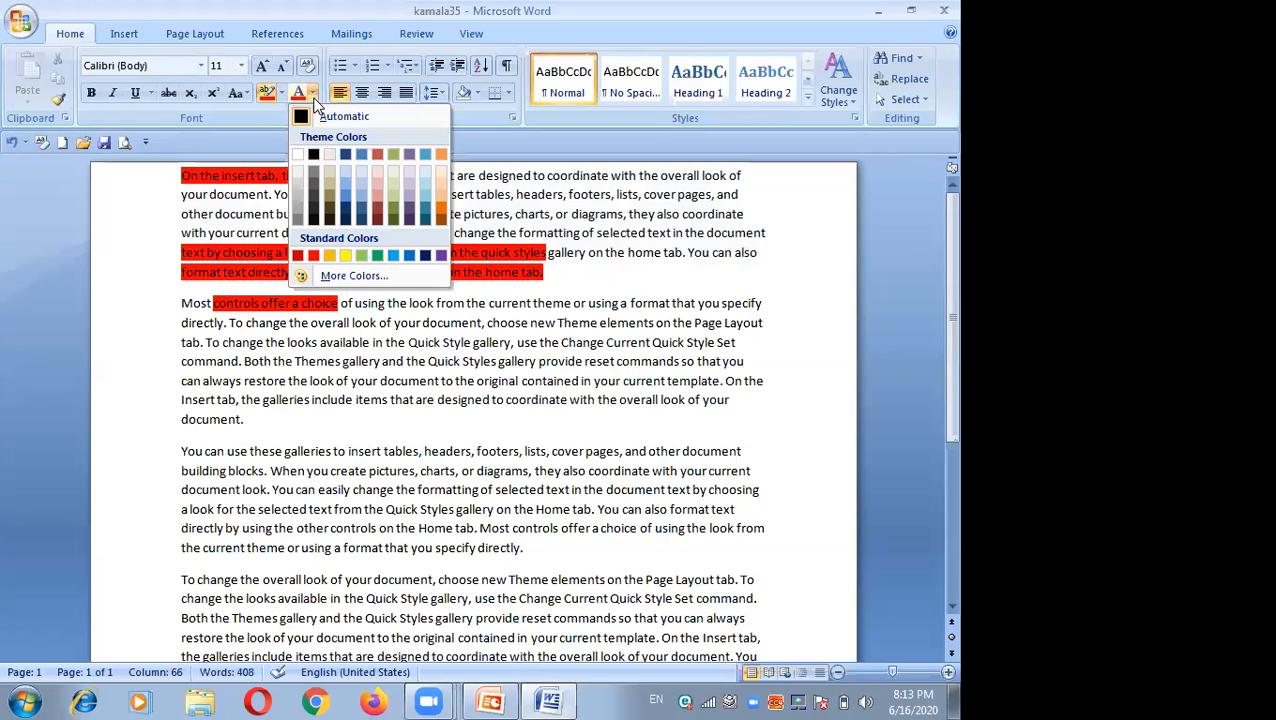
left_click(179, 449)
left_click_drag(181, 450, 552, 548)
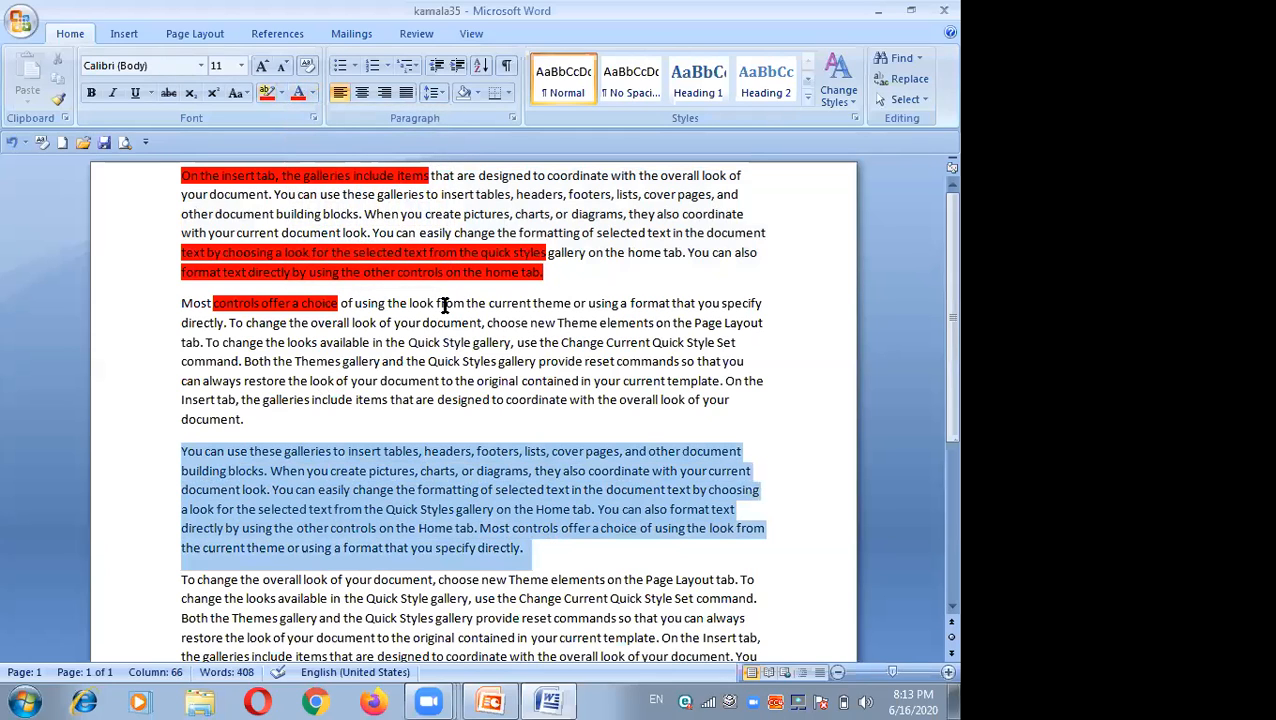
left_click(311, 94)
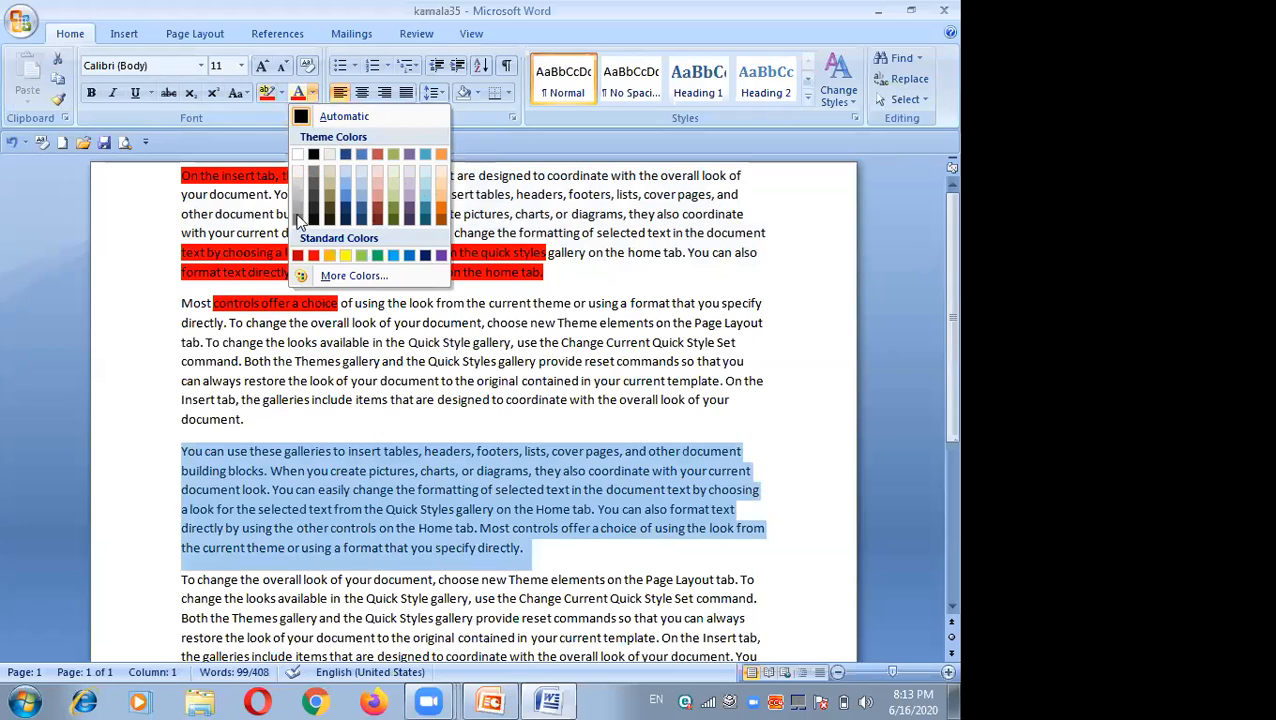
left_click(456, 236)
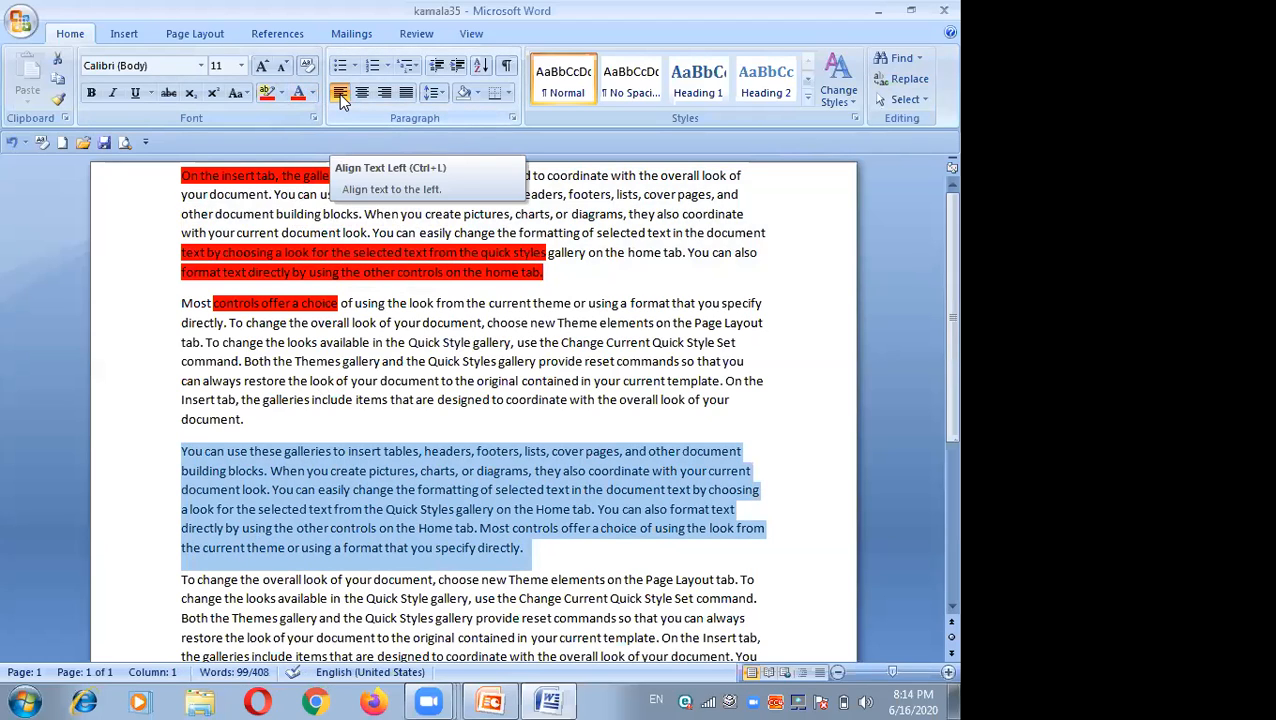
key("ctrl+j")
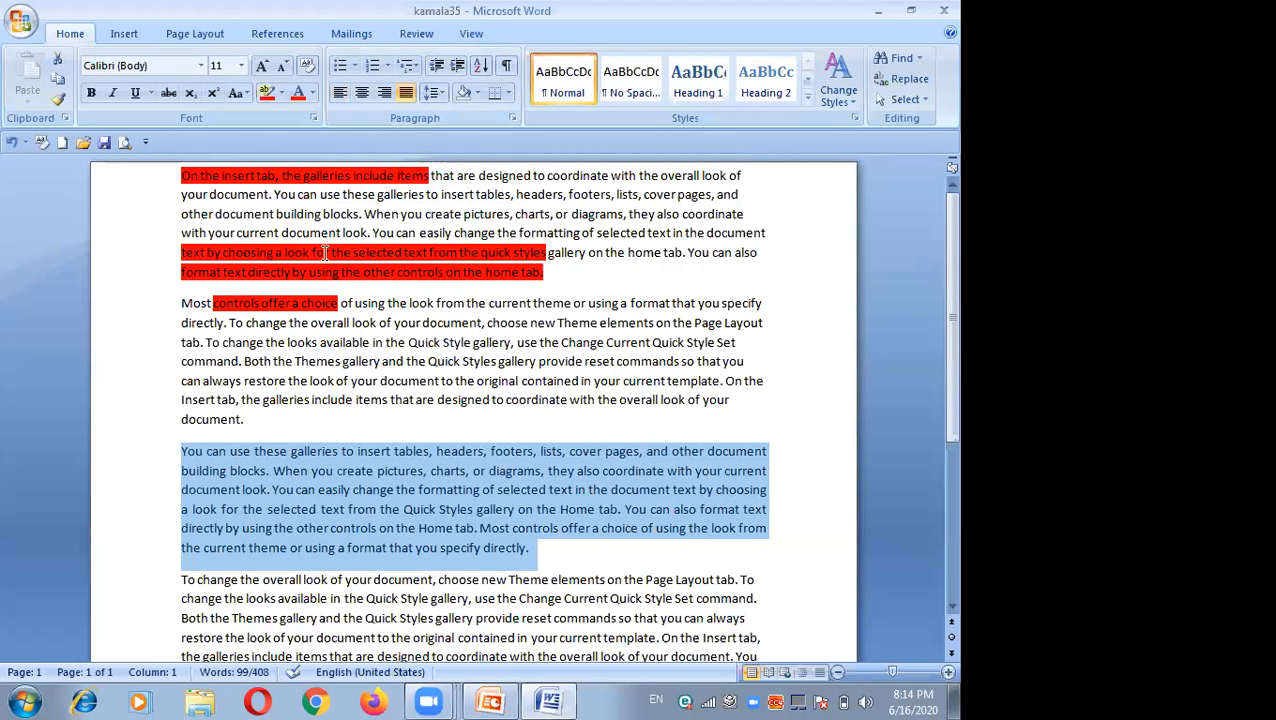
Step: Try left, centered and right alignment on the third paragraph, returning it to justified
left_click(340, 94)
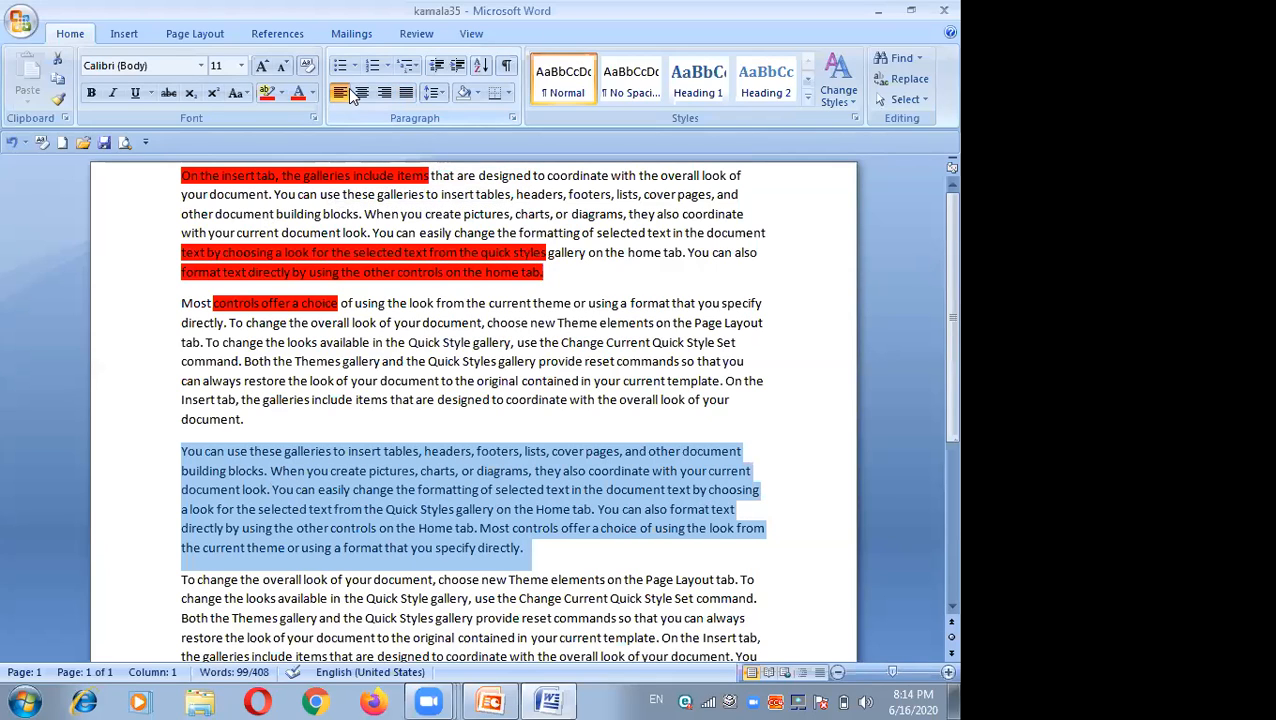
left_click(362, 94)
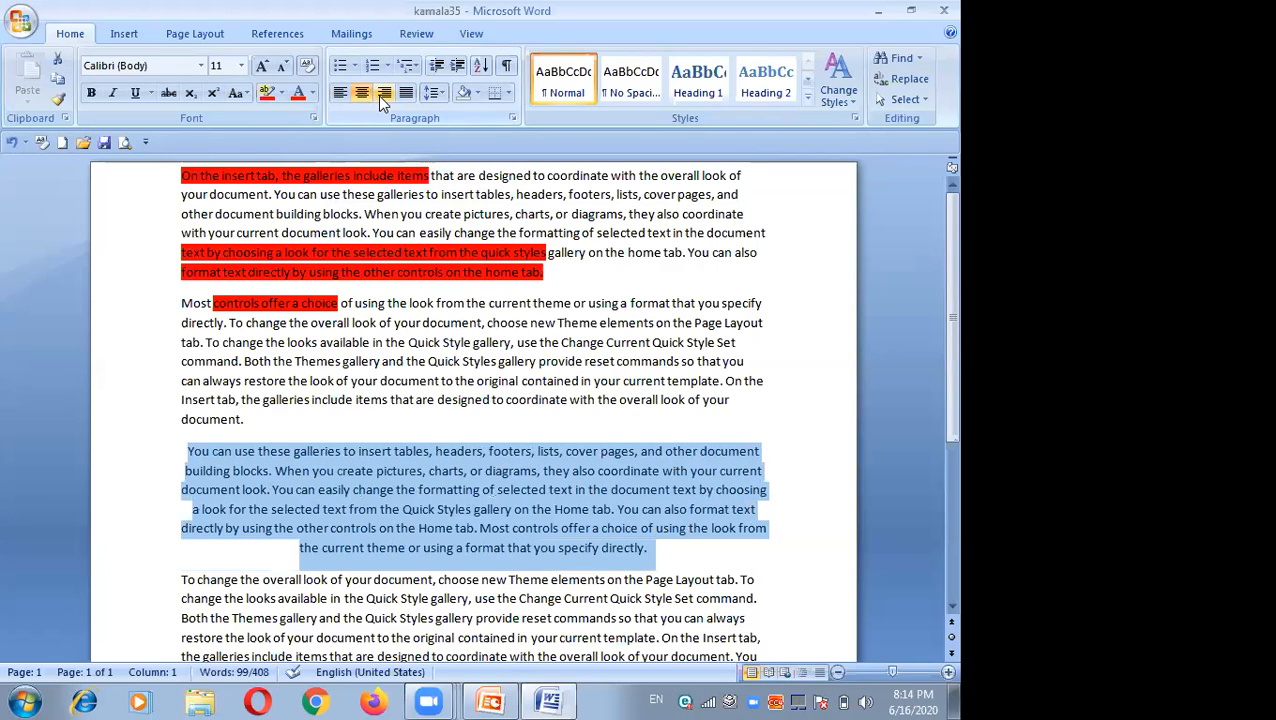
left_click(383, 95)
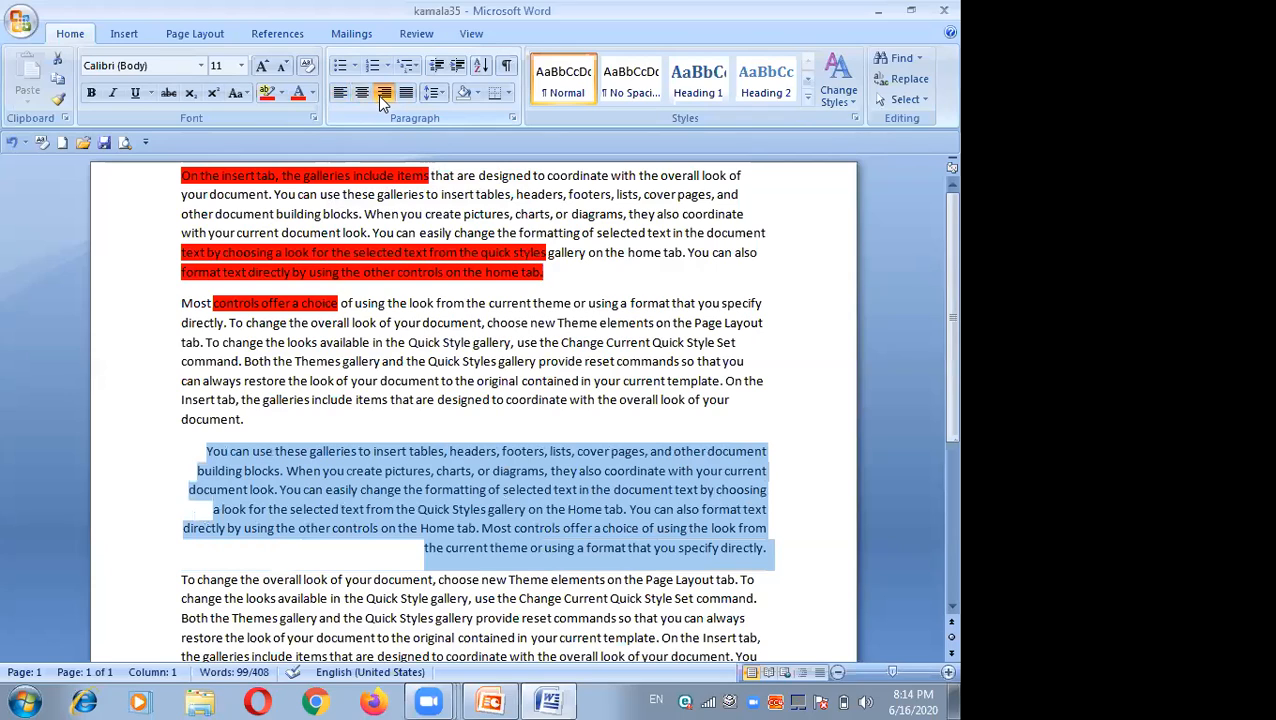
left_click(405, 94)
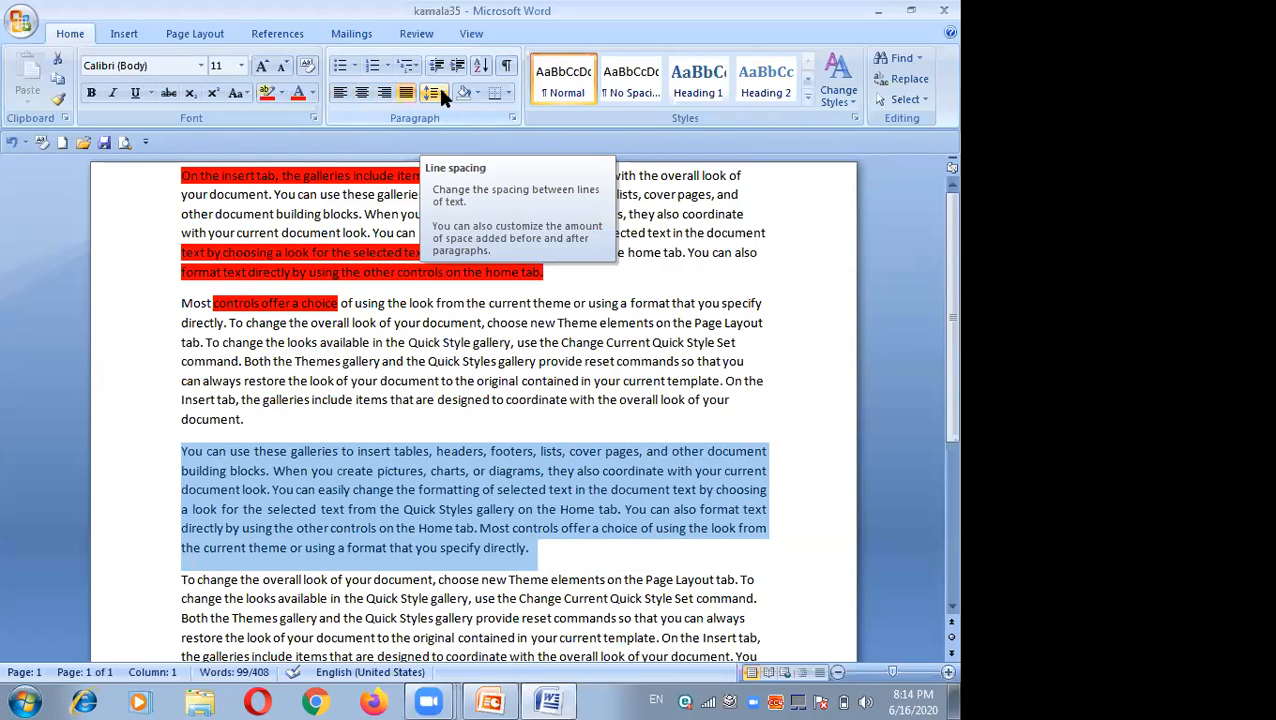
Step: Set the third paragraph's line spacing, trying 1.0 and 1.5 before settling on 2.5
left_click(439, 90)
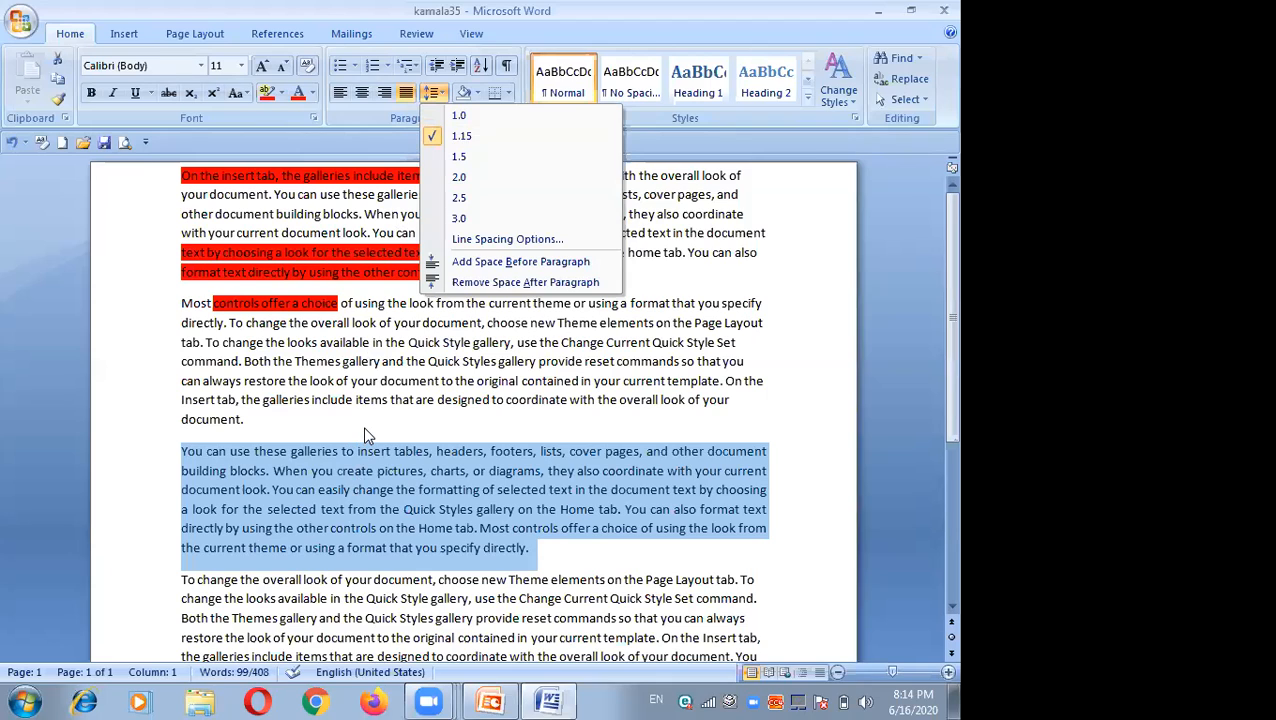
left_click(455, 116)
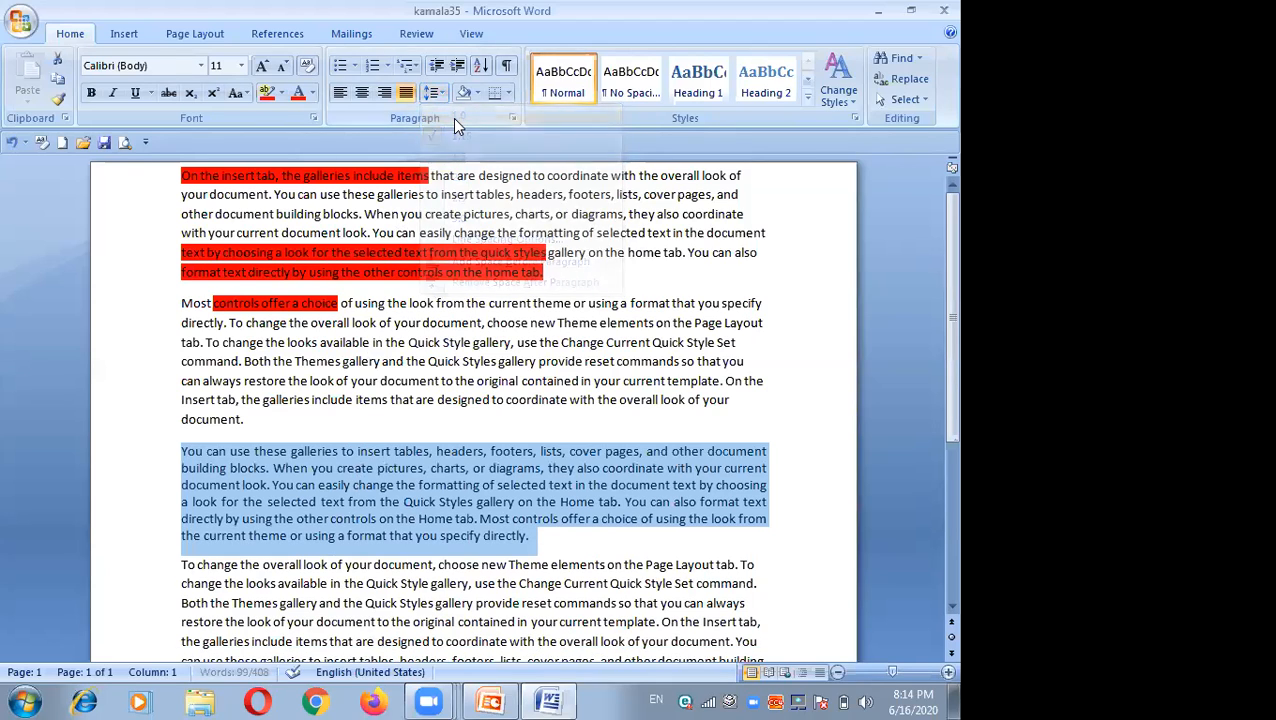
left_click(444, 90)
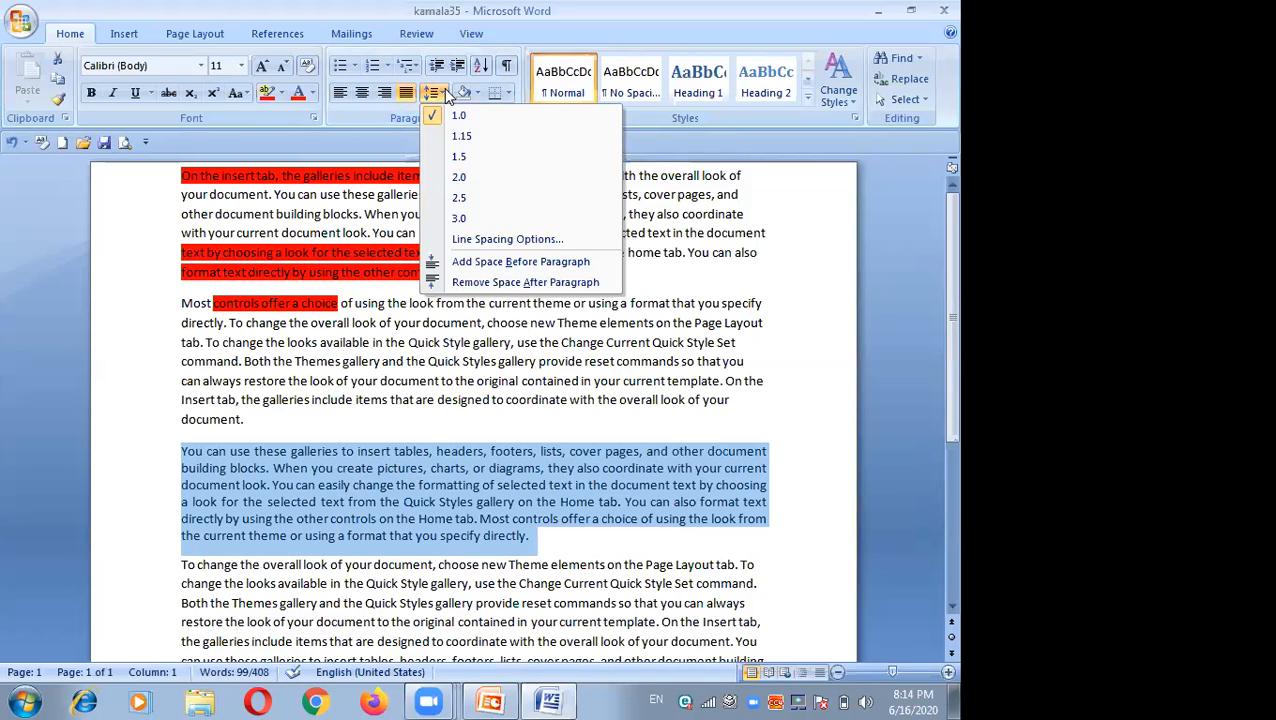
left_click(460, 157)
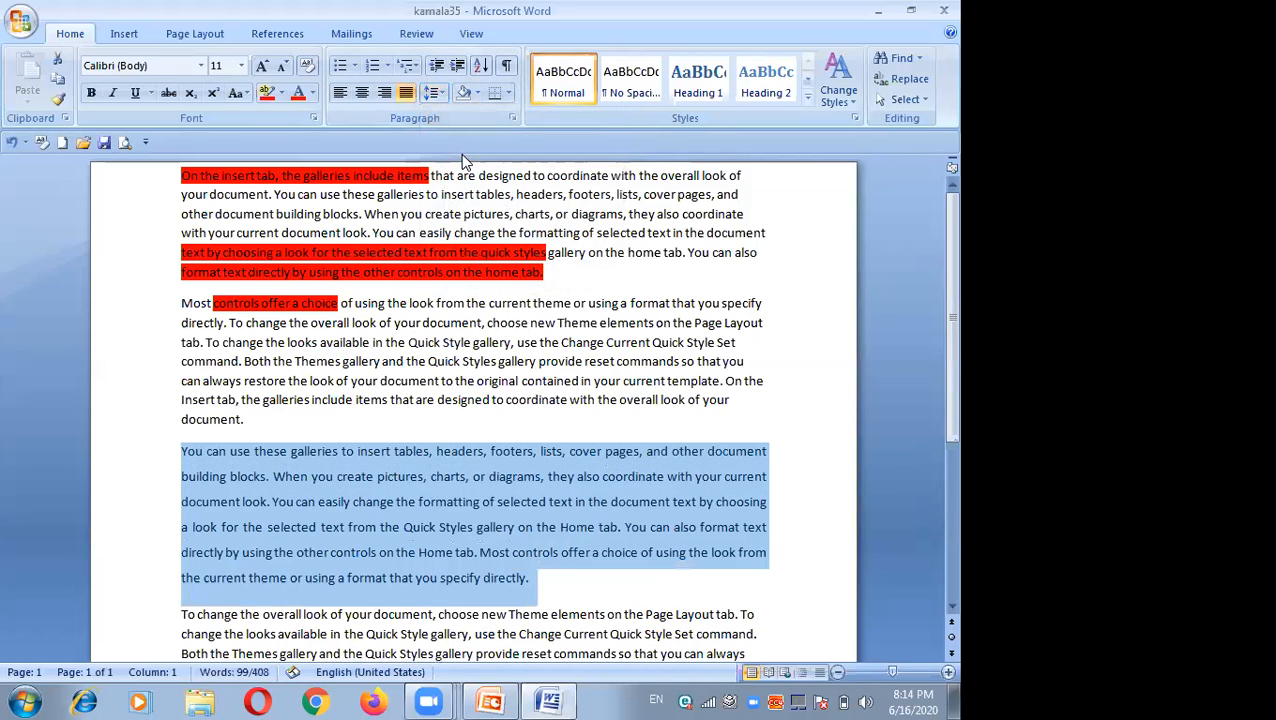
left_click(438, 92)
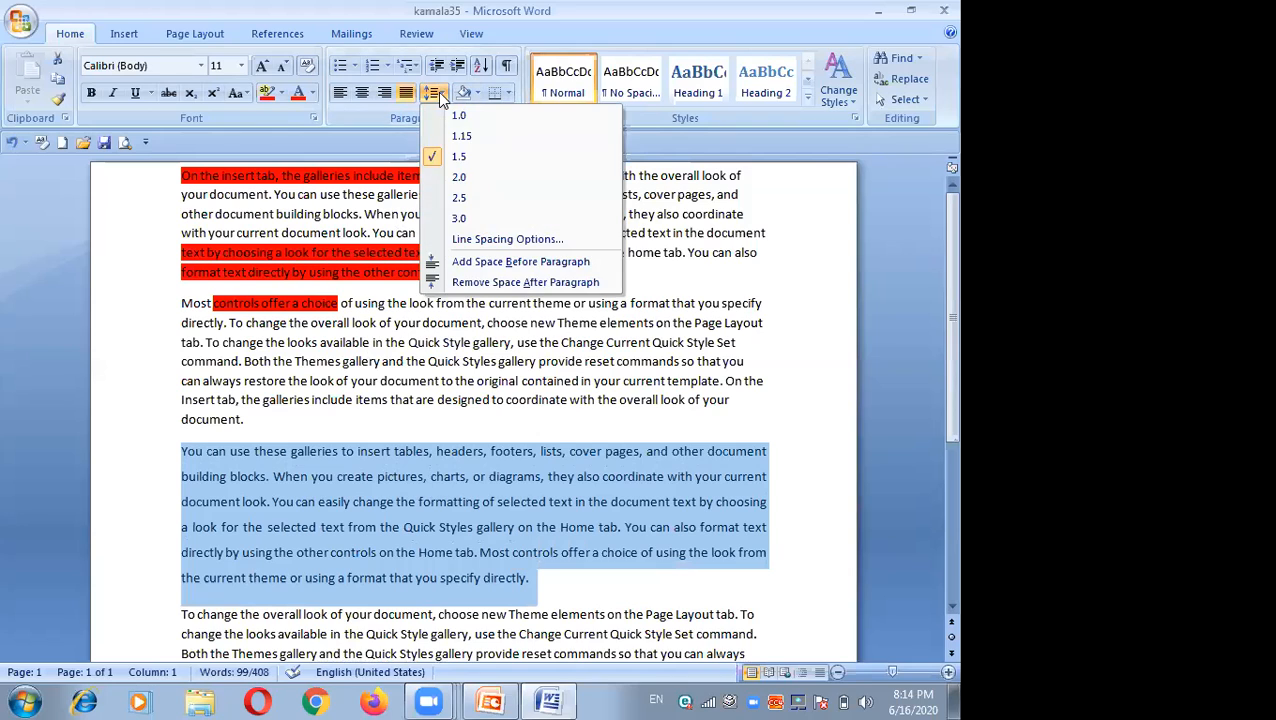
left_click(459, 197)
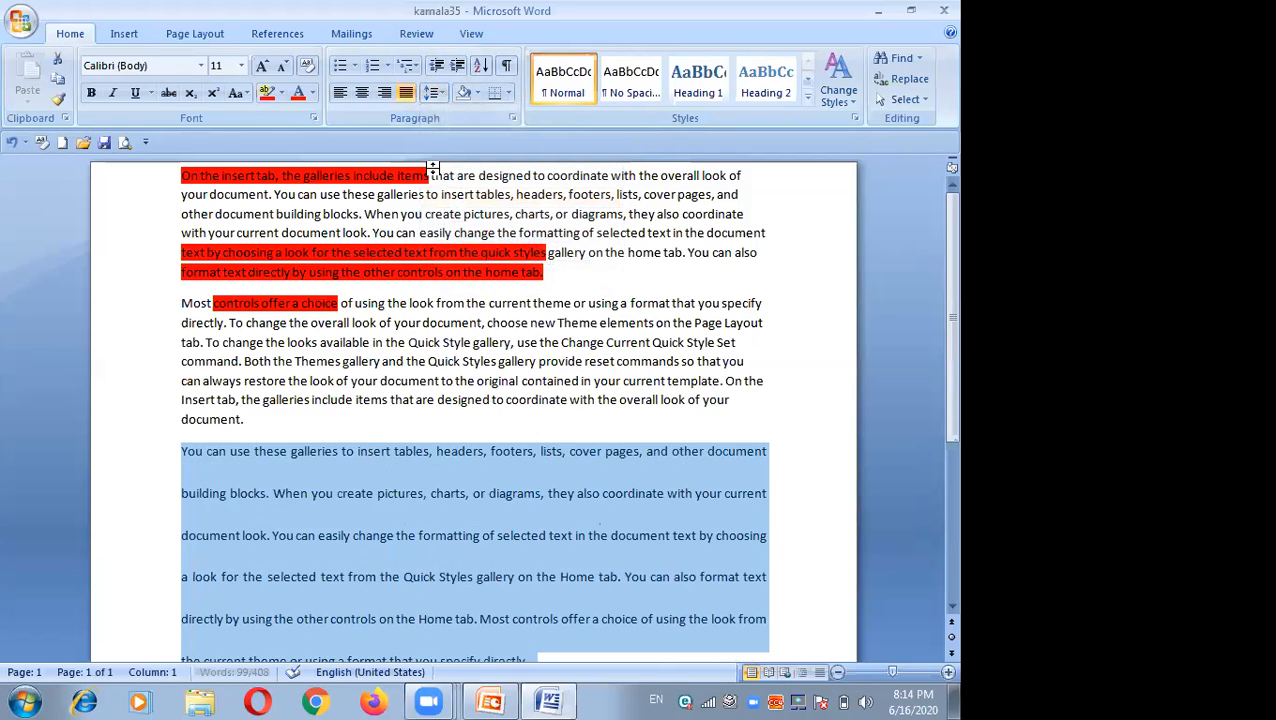
Step: Remove the space after the third paragraph
left_click(440, 92)
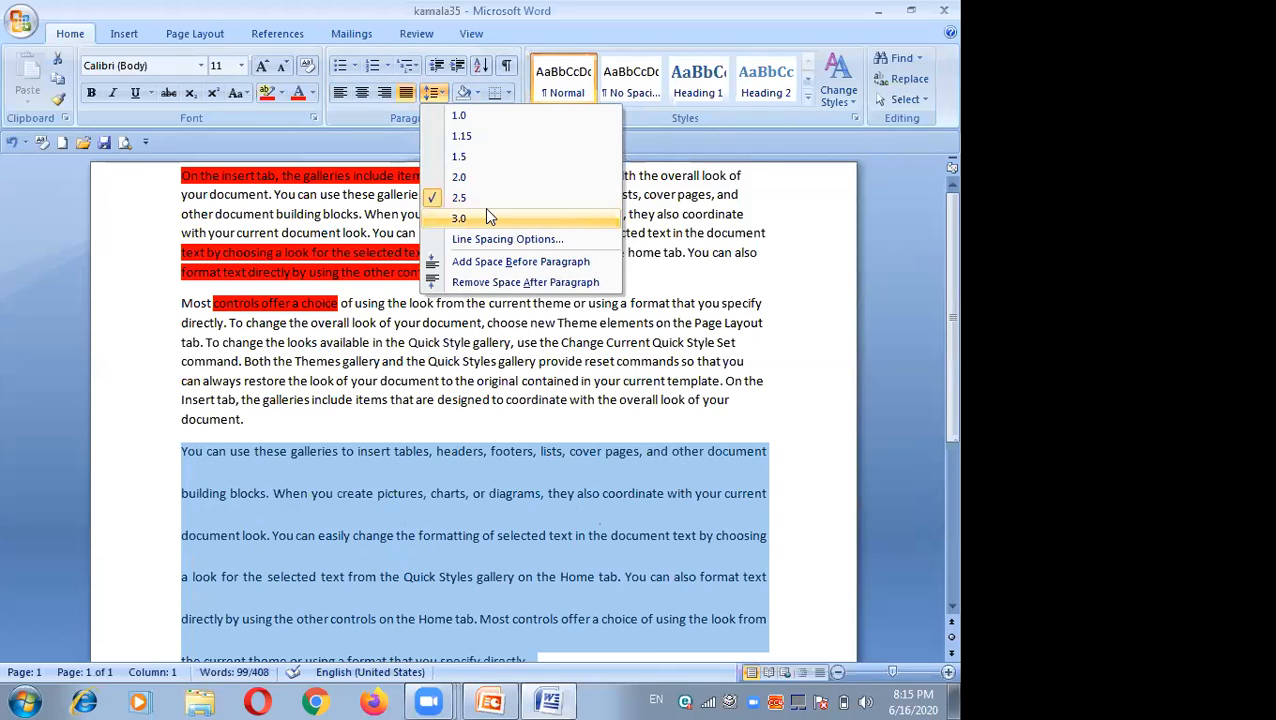
left_click(503, 283)
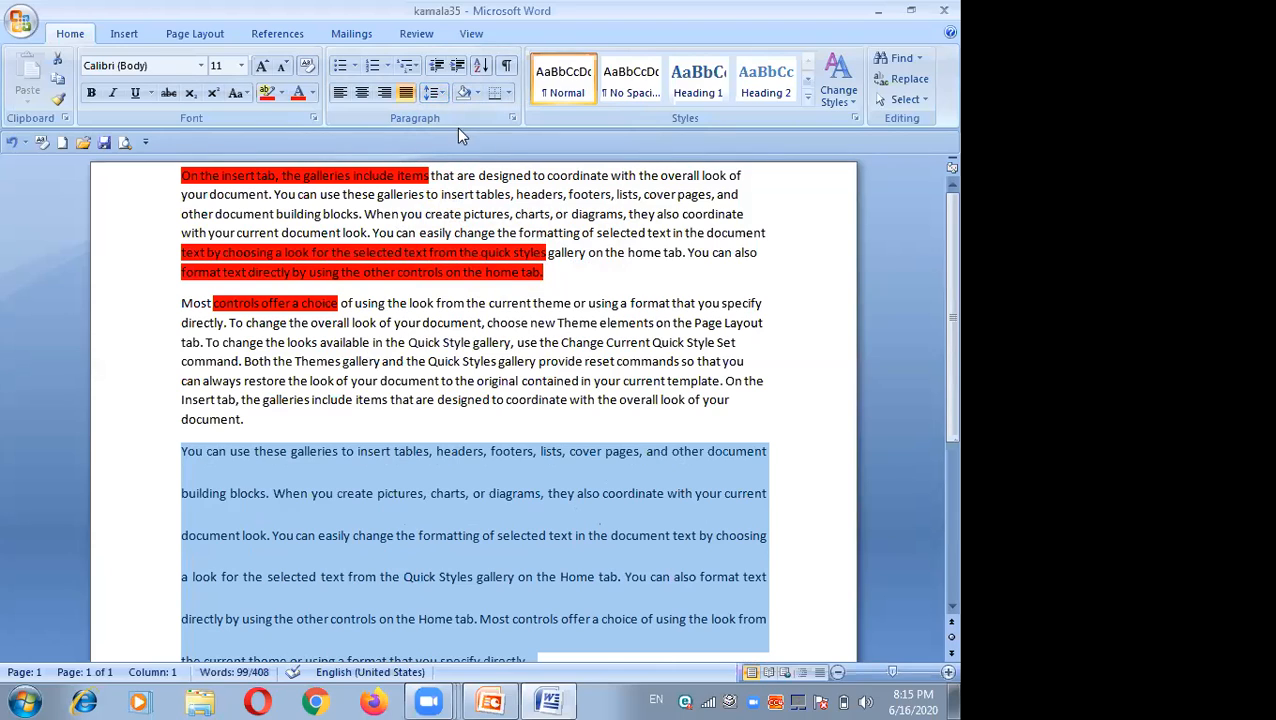
left_click(440, 94)
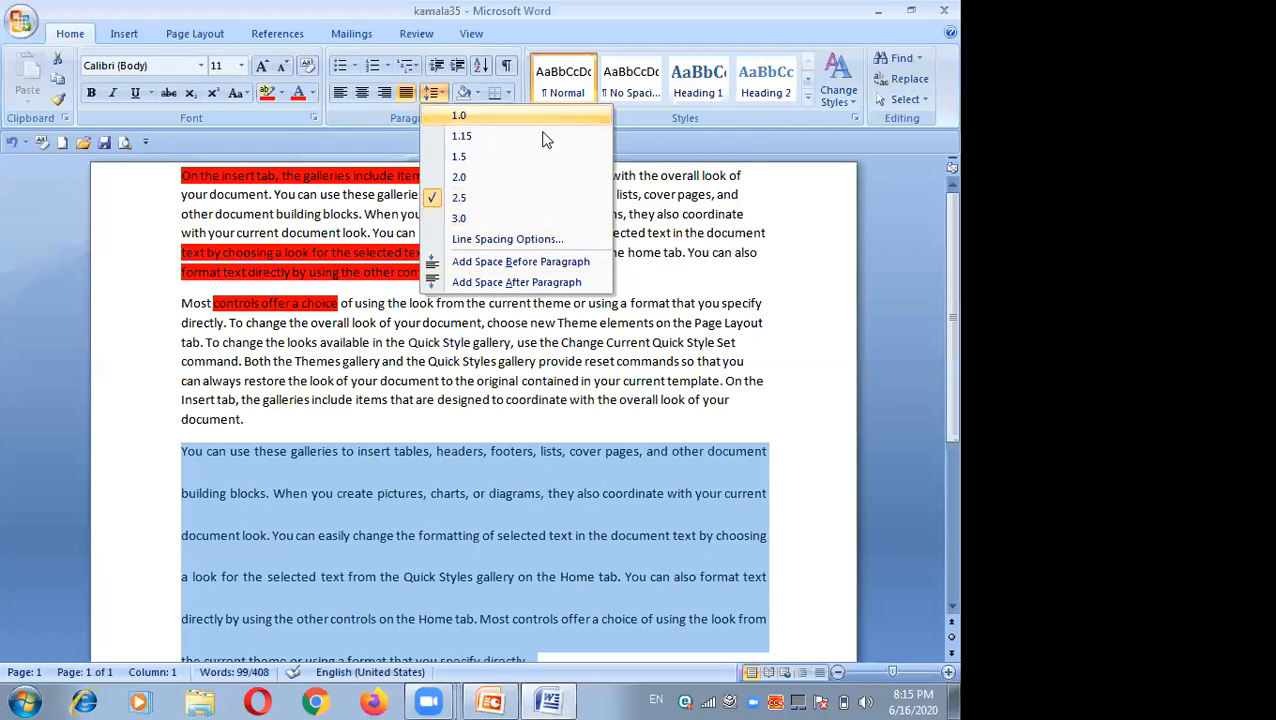
left_click(655, 266)
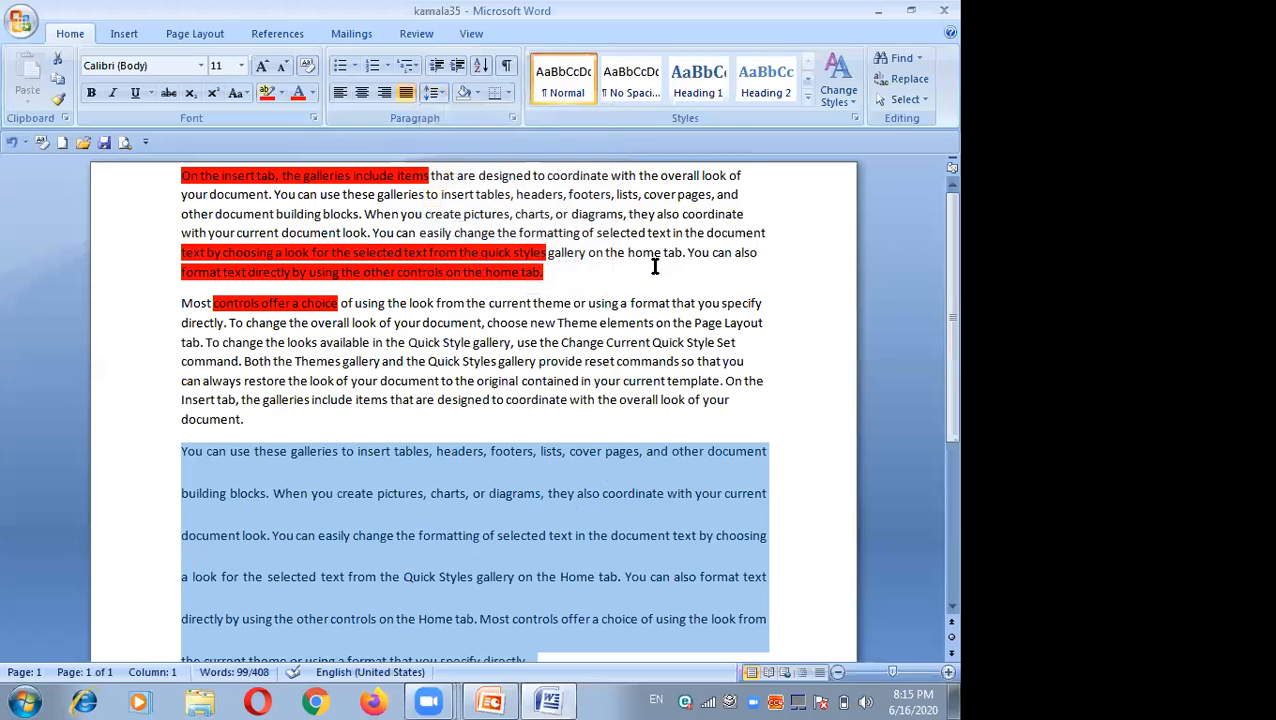
left_click_drag(525, 197, 480, 176)
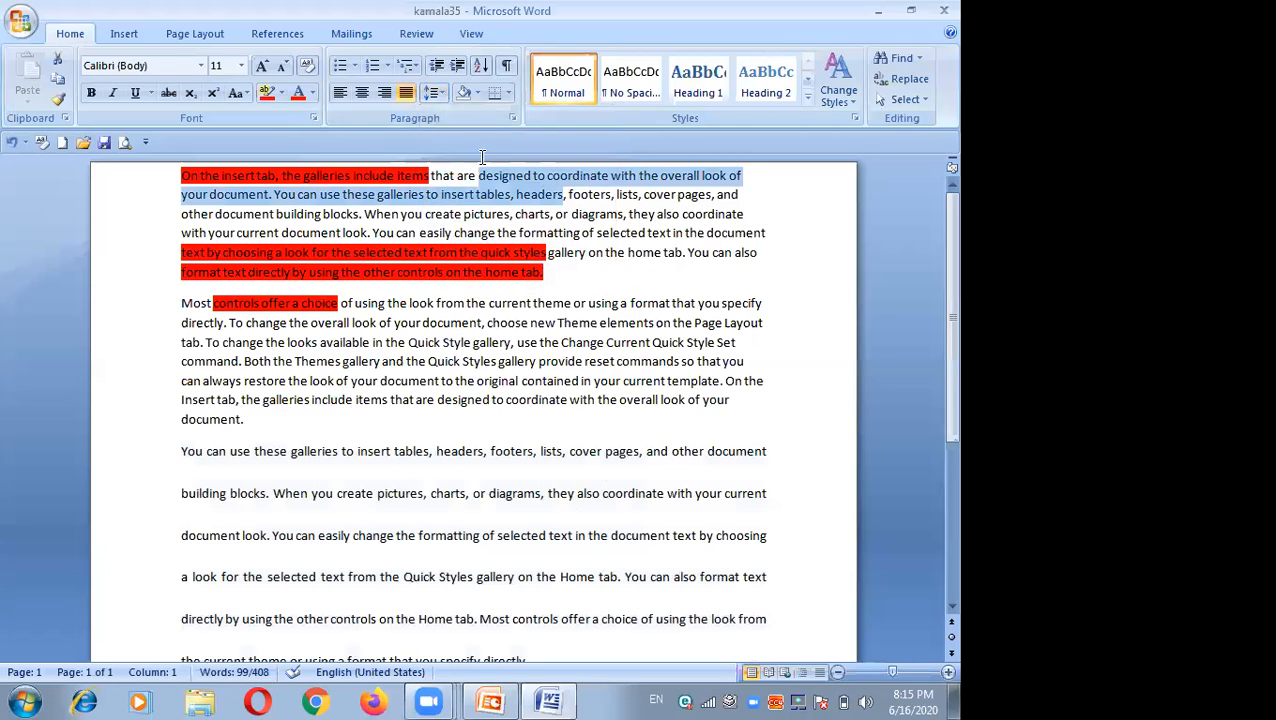
left_click(473, 96)
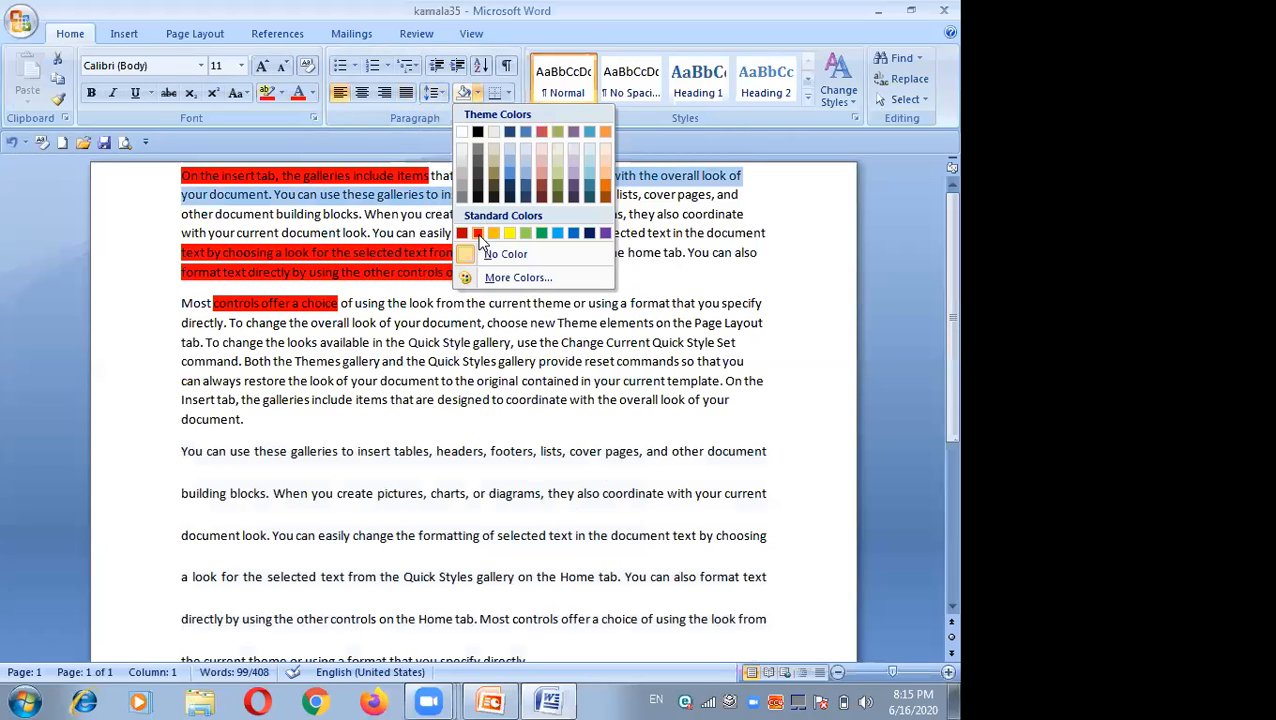
left_click(335, 428)
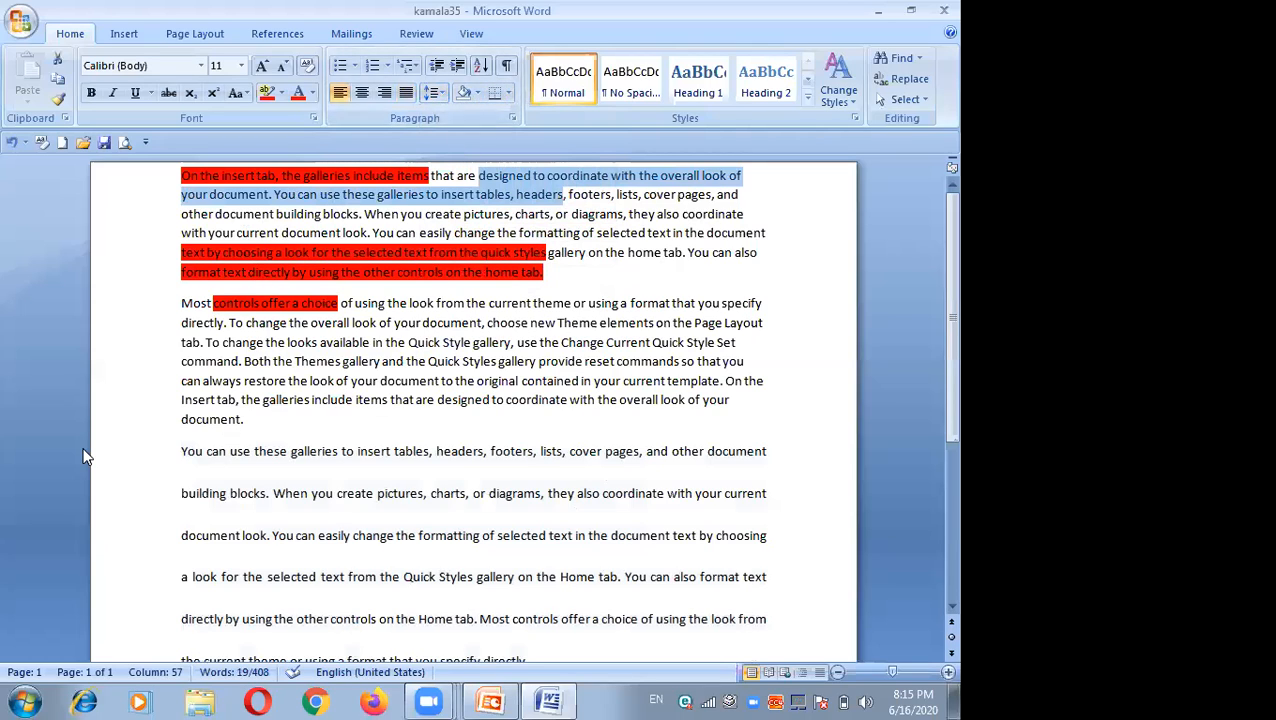
Step: Select the whole second paragraph and add a right border, a left border, then all borders around it
left_click(183, 313)
left_click(182, 310)
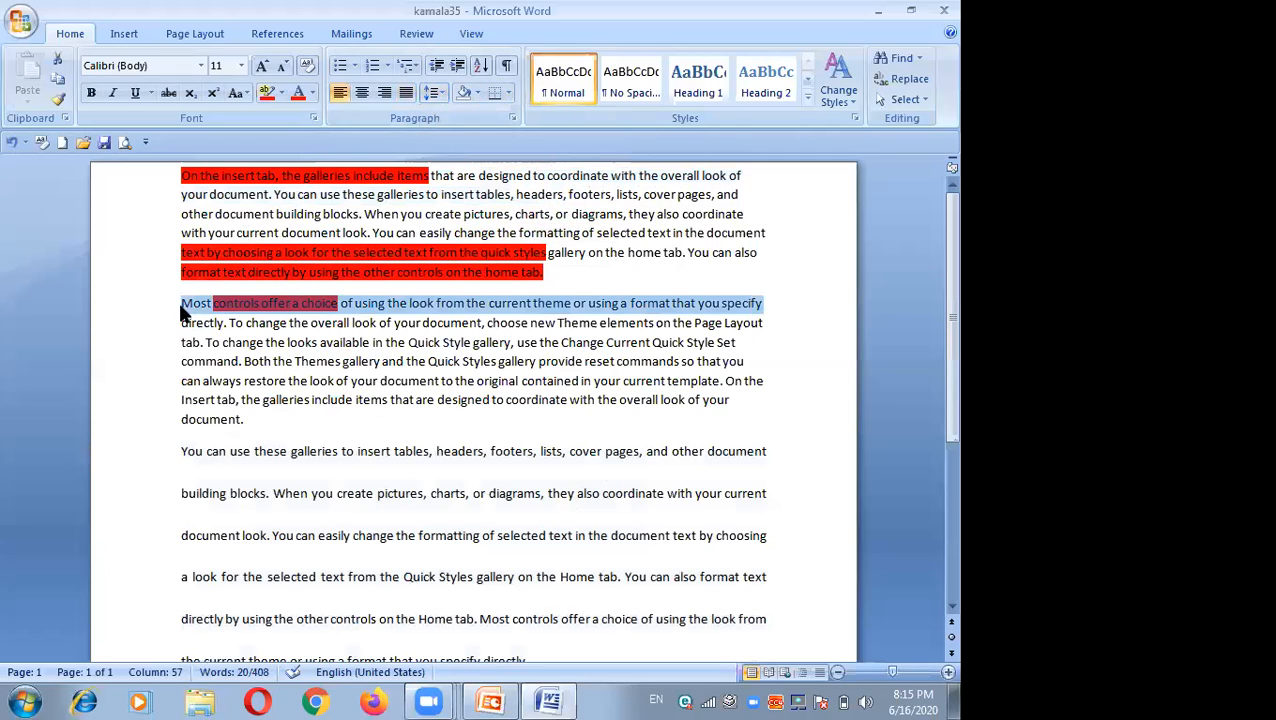
left_click_drag(181, 303, 262, 420)
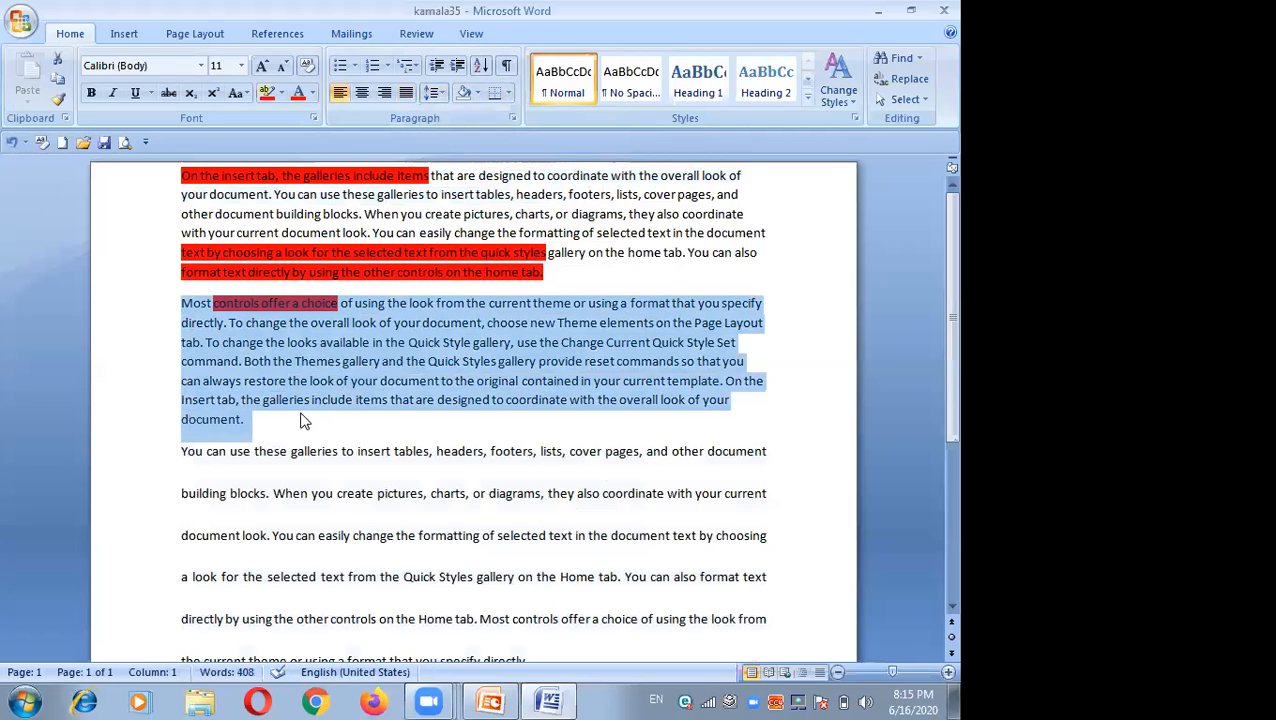
left_click(509, 93)
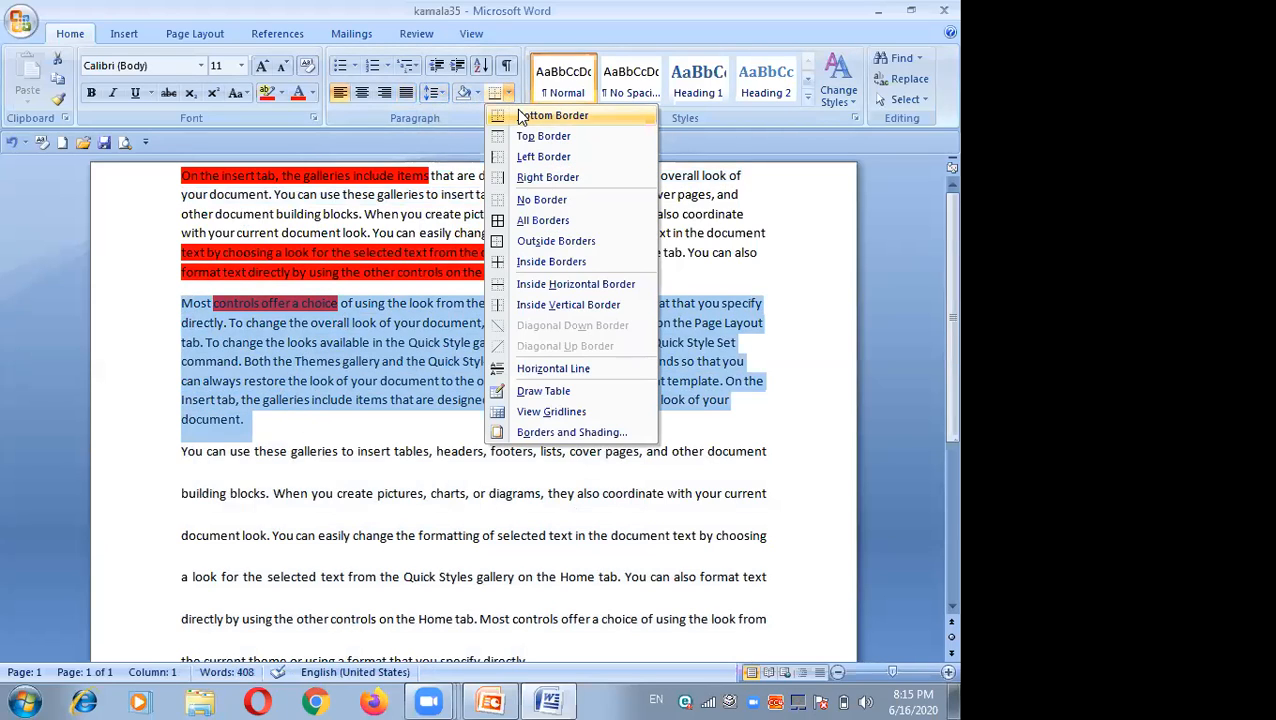
left_click(545, 179)
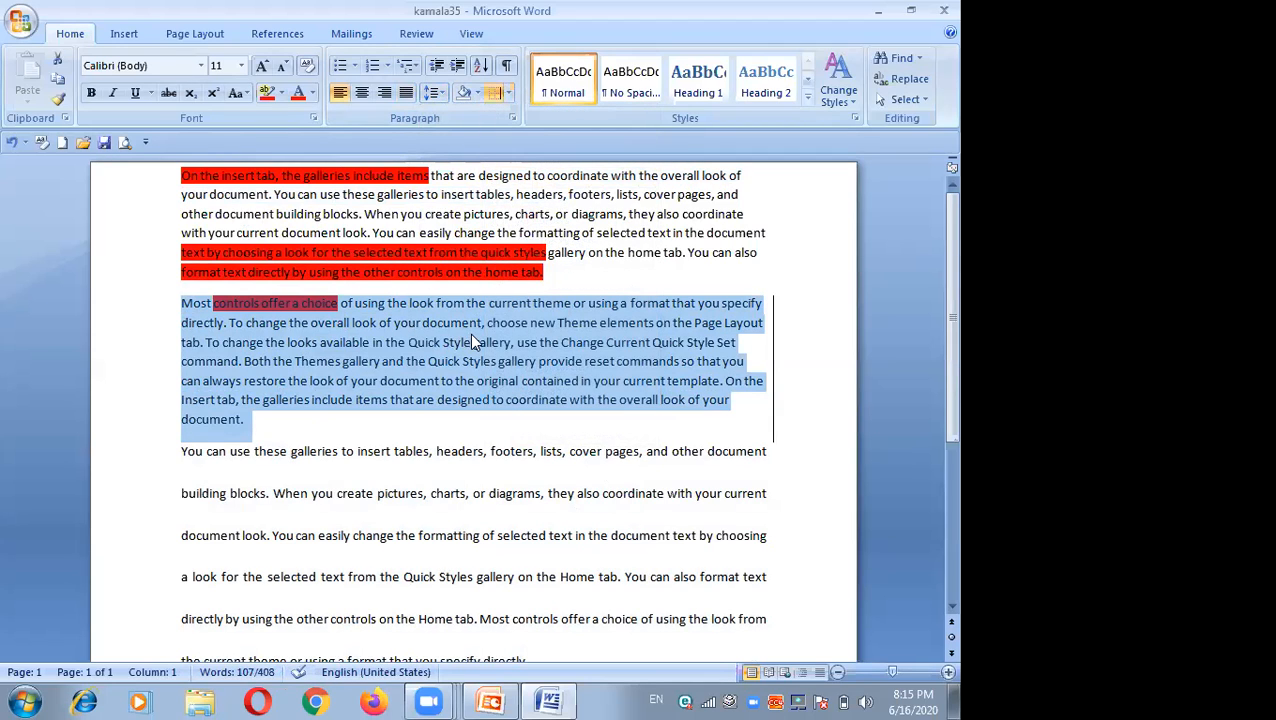
left_click(772, 331)
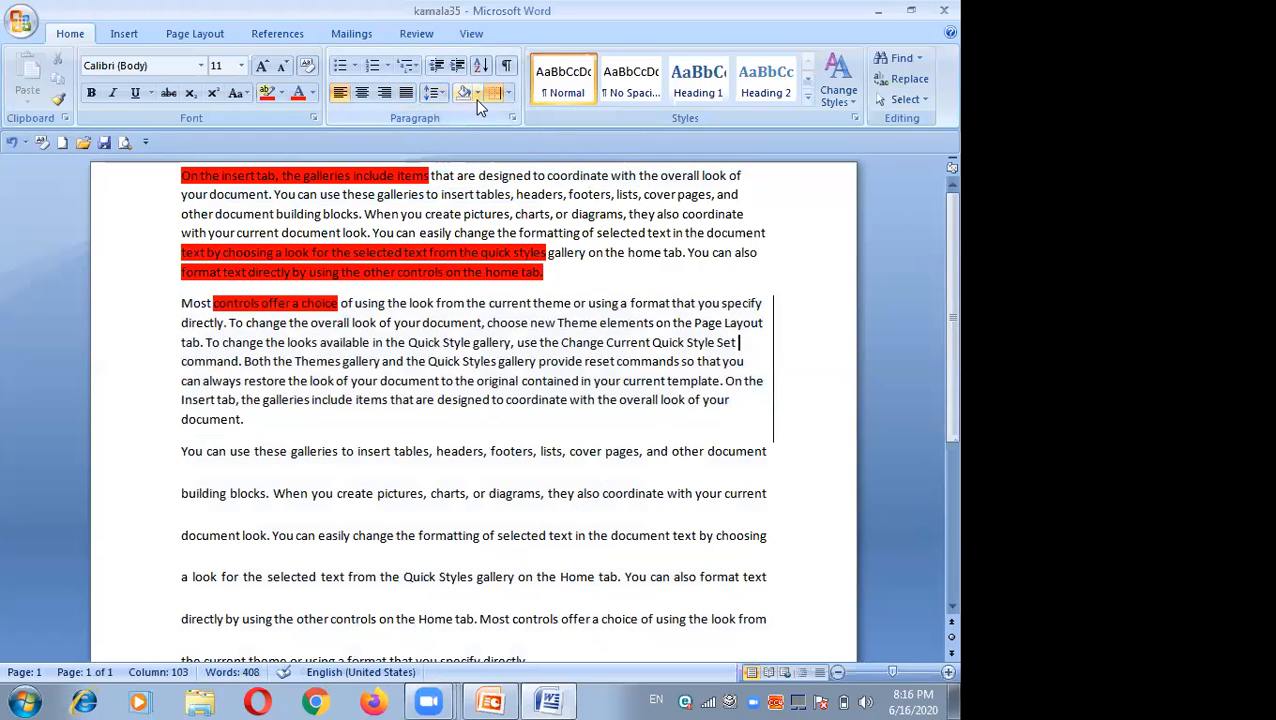
left_click(509, 93)
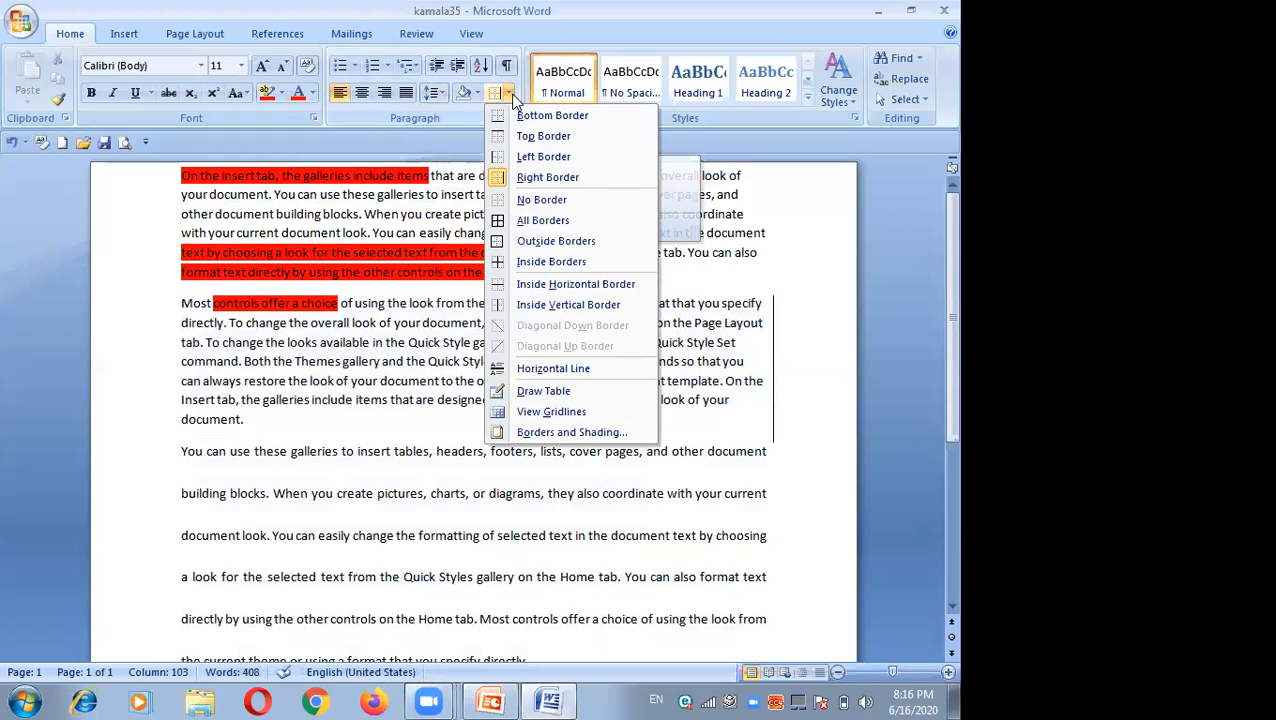
left_click(533, 158)
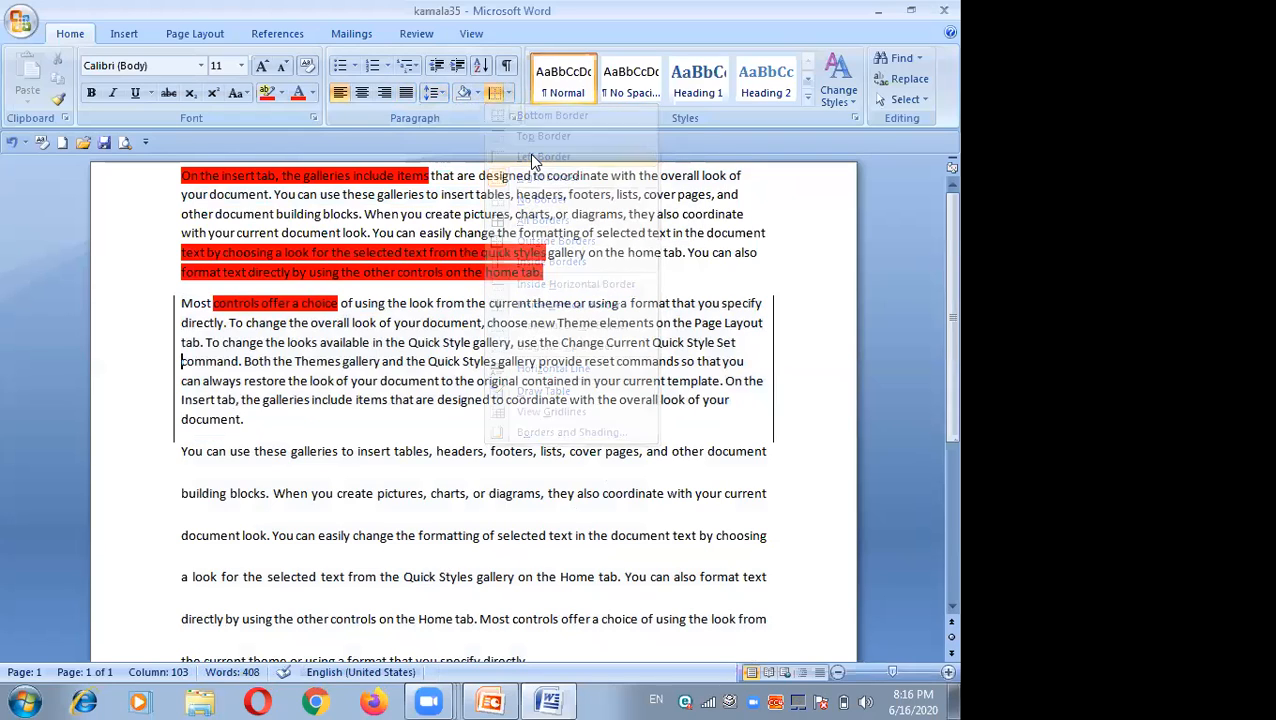
left_click(507, 91)
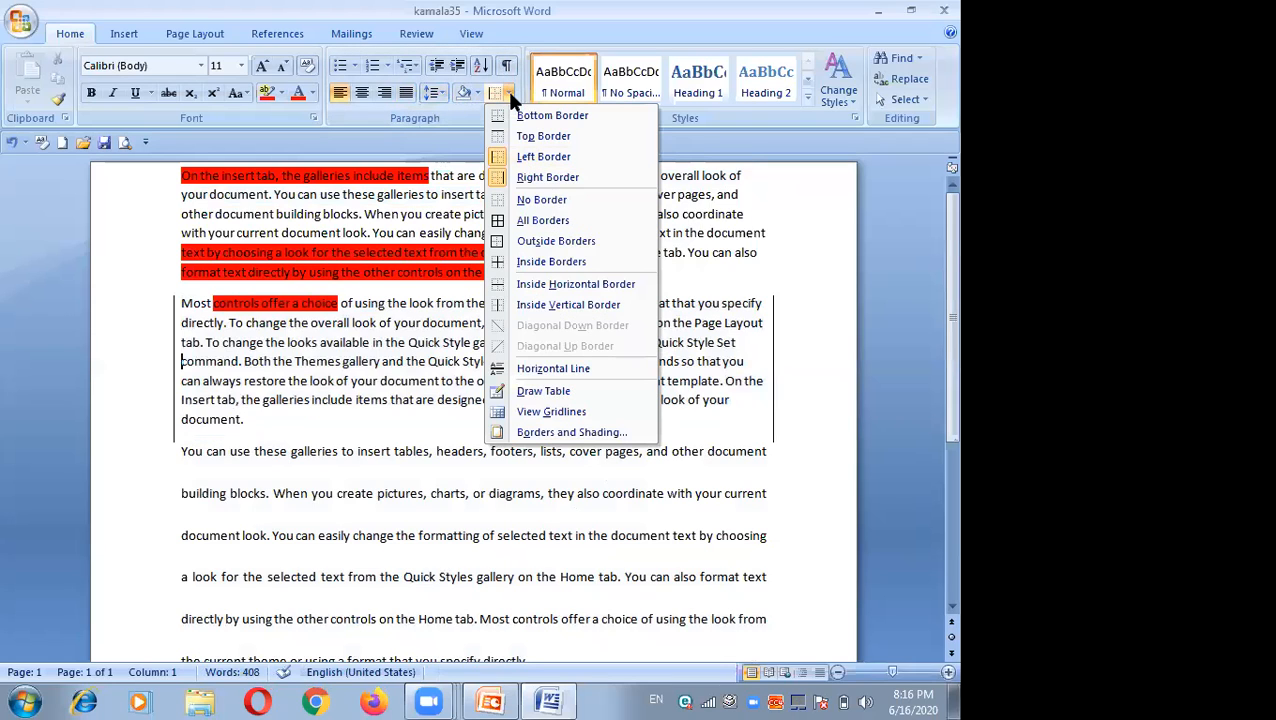
left_click(540, 220)
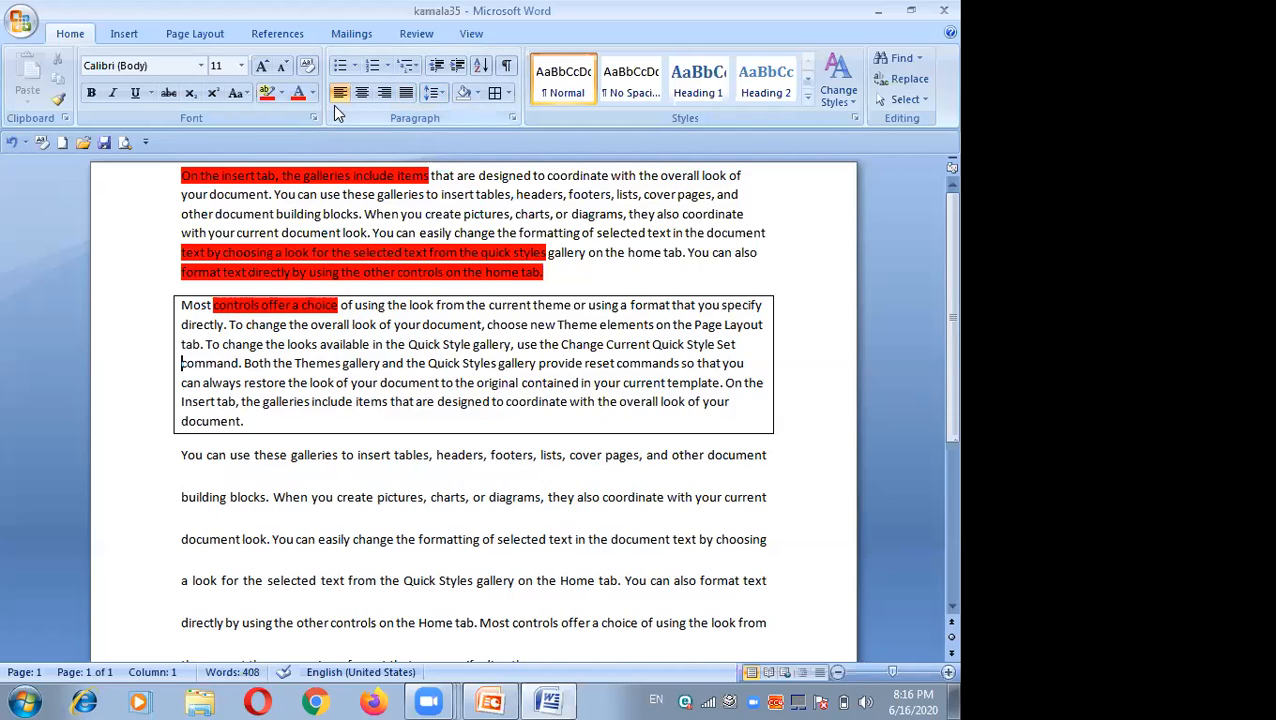
Step: Apply the arrow bullet to the second paragraph and nudge its indent slightly to the left
left_click(355, 67)
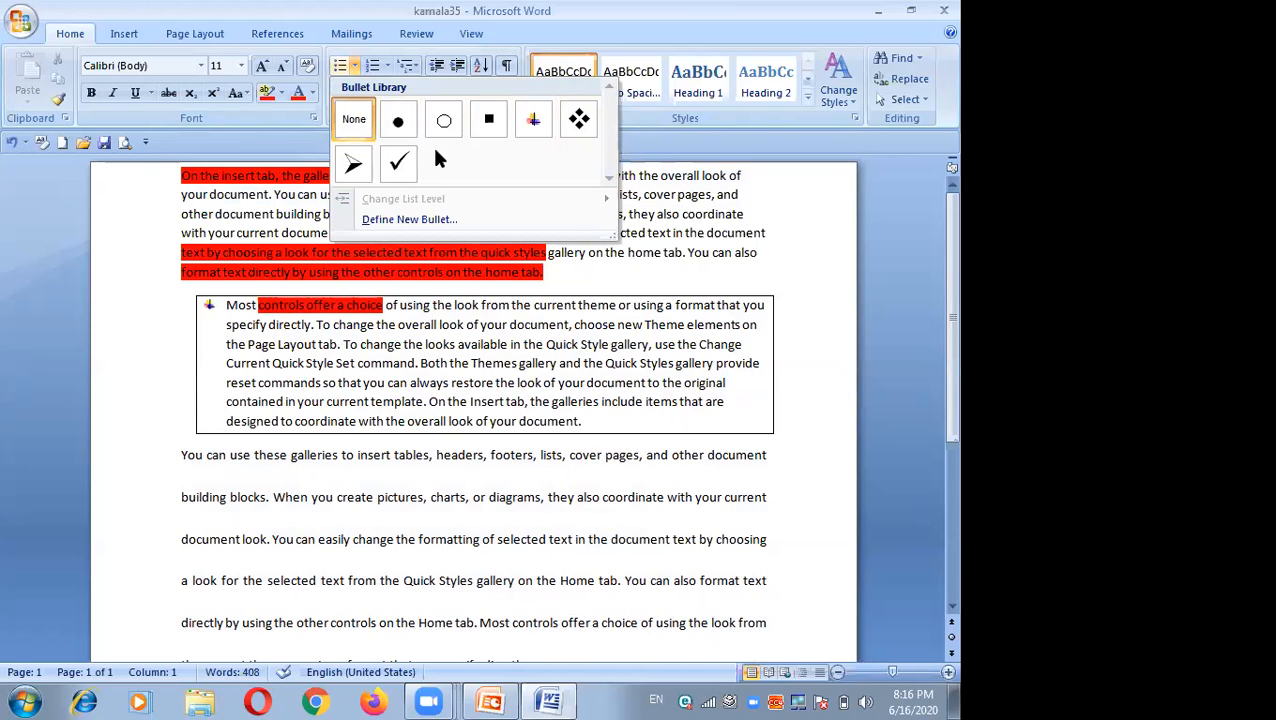
left_click(351, 167)
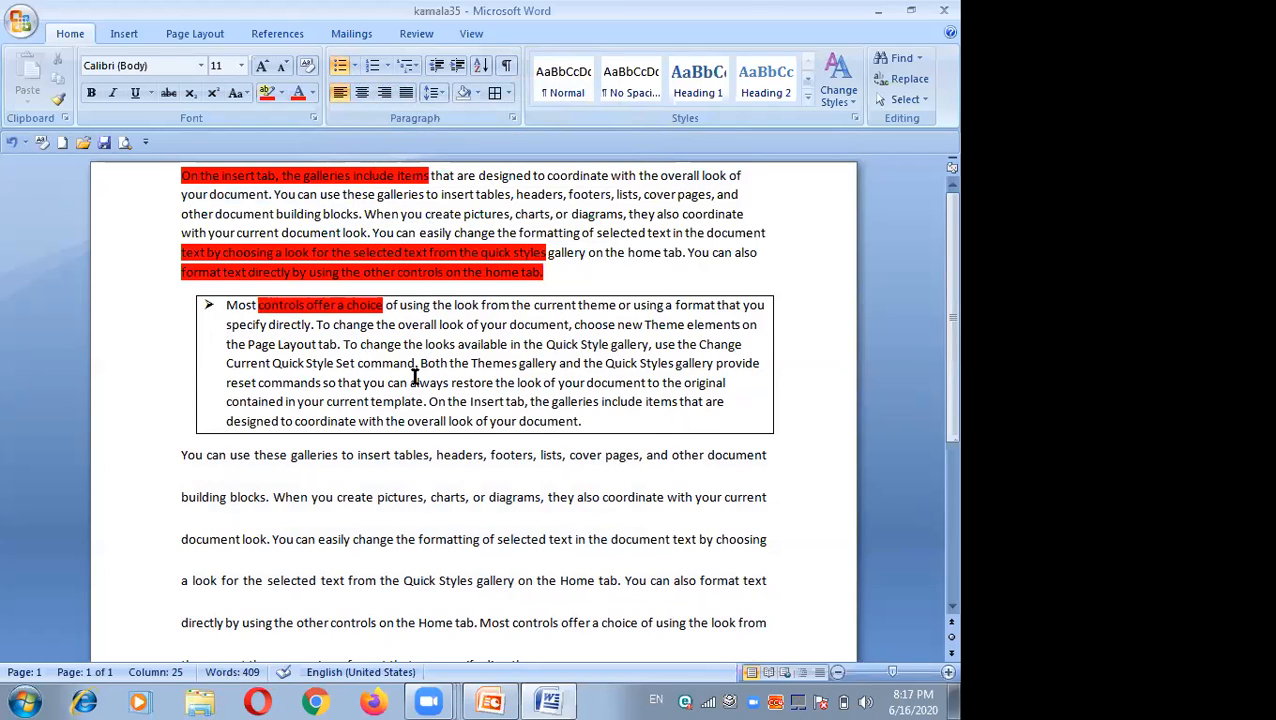
left_click(778, 410)
double_click(779, 410)
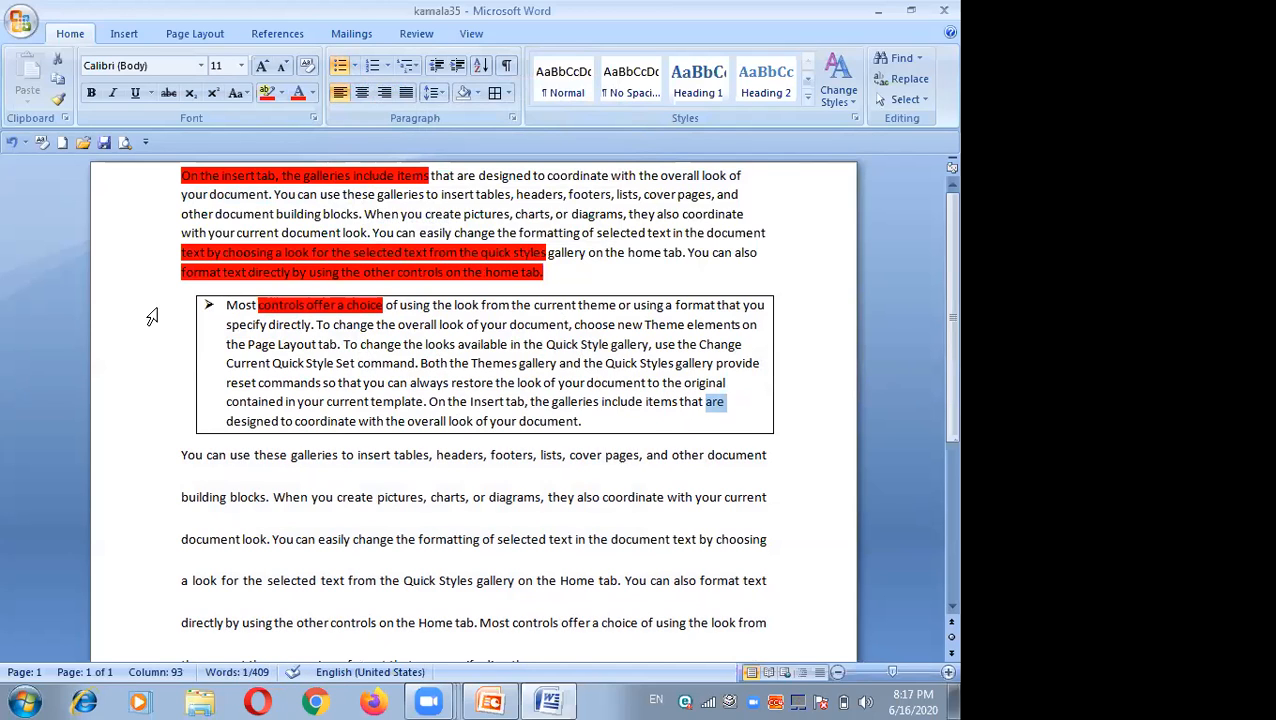
left_click_drag(208, 305, 198, 372)
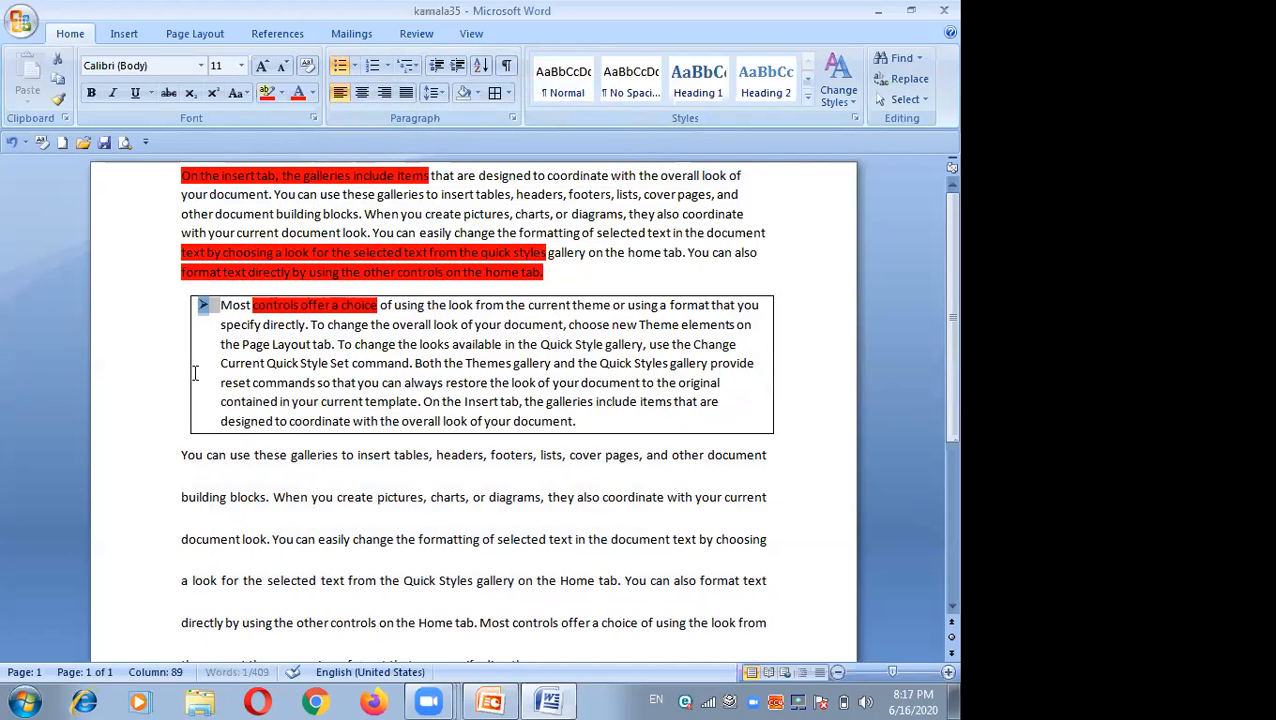
Step: Select the bulleted paragraph's text and remove all of its borders
left_click_drag(219, 306, 751, 424)
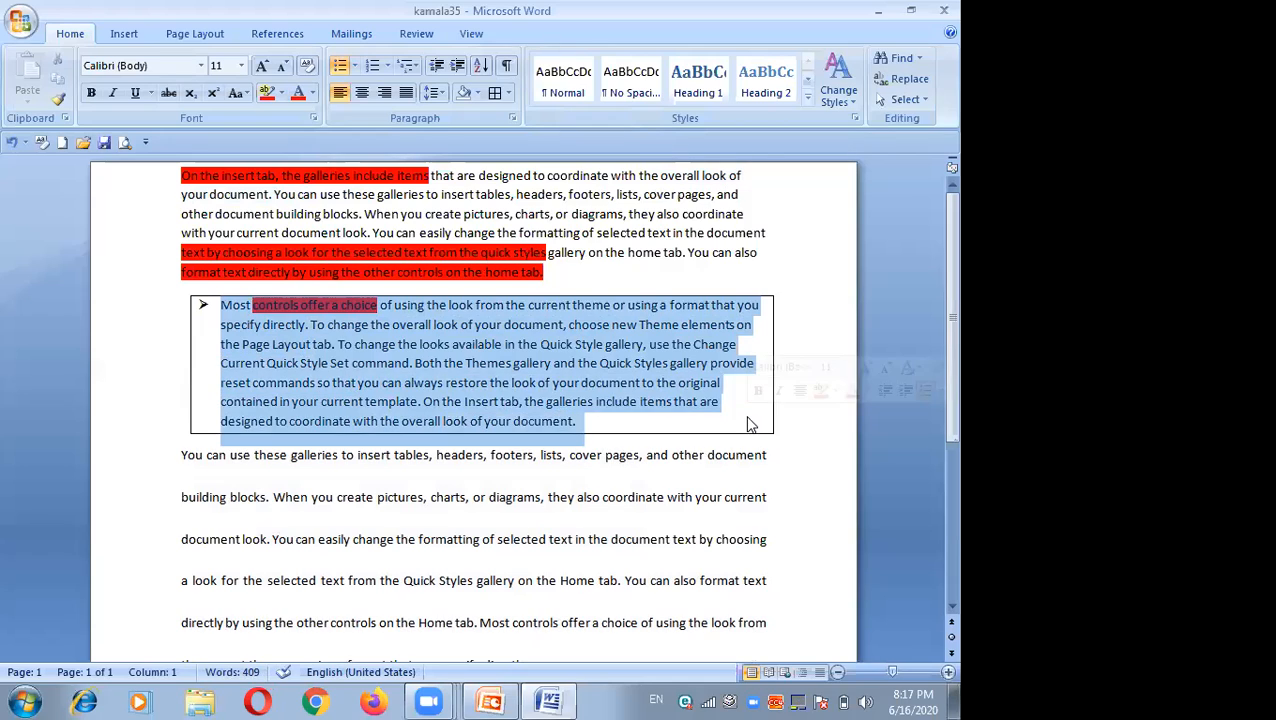
left_click(507, 93)
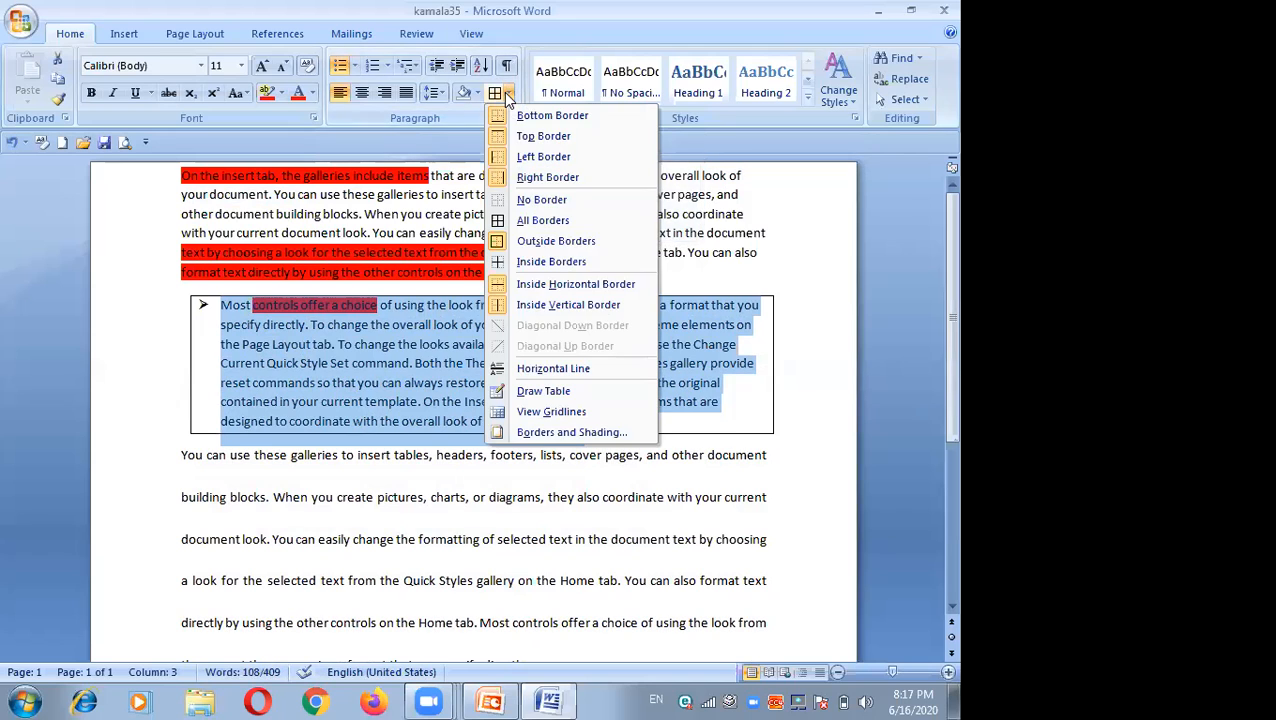
left_click(541, 199)
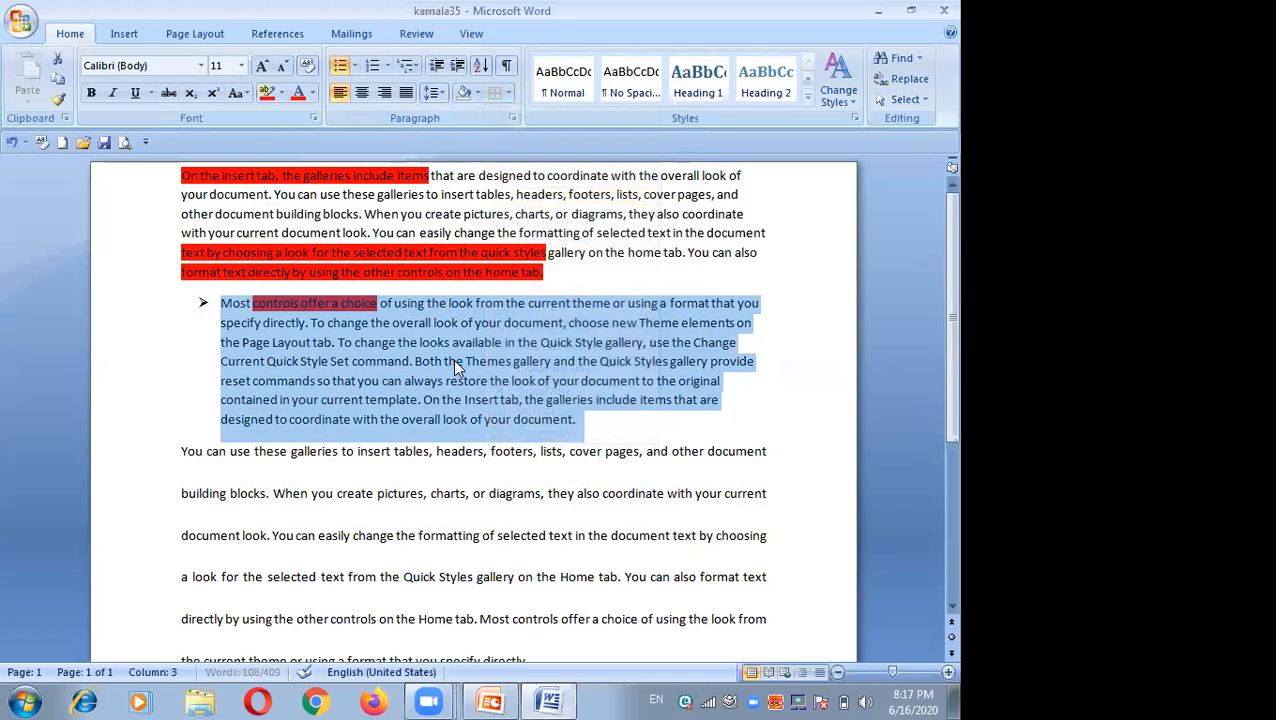
left_click(437, 382)
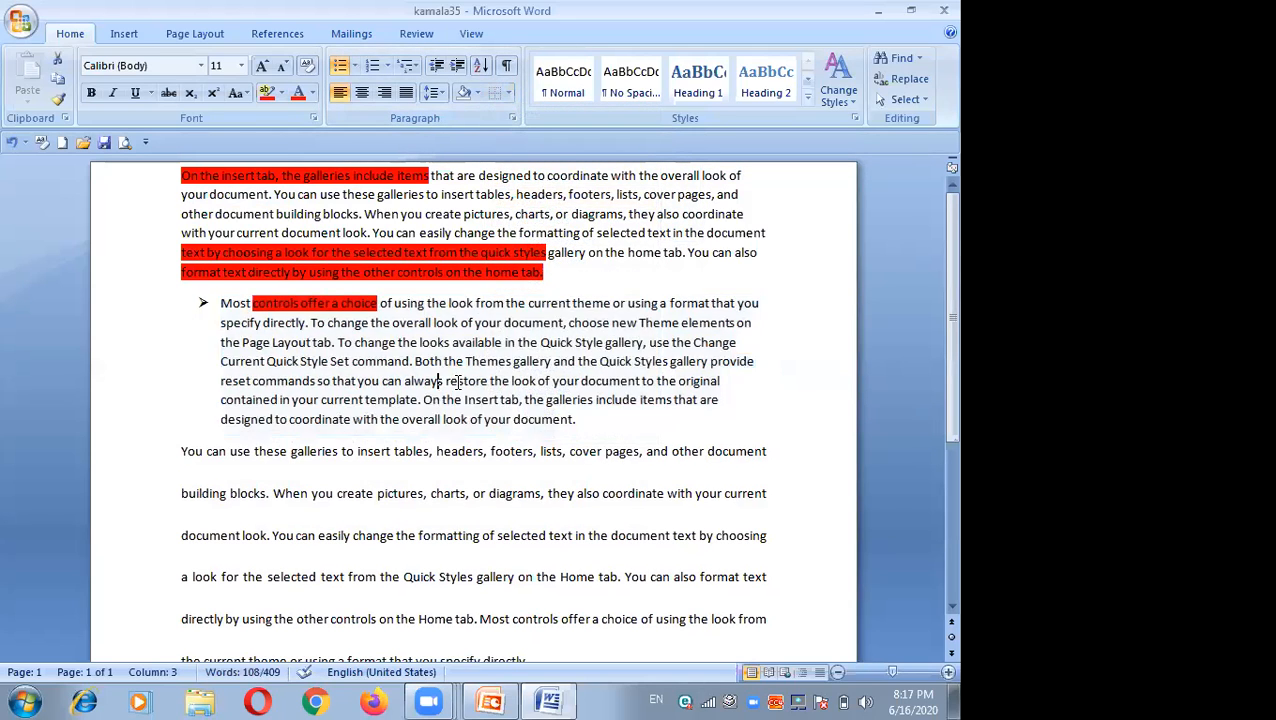
Step: Turn the third paragraph into a second arrow-bulleted item following the first one
left_click(580, 419)
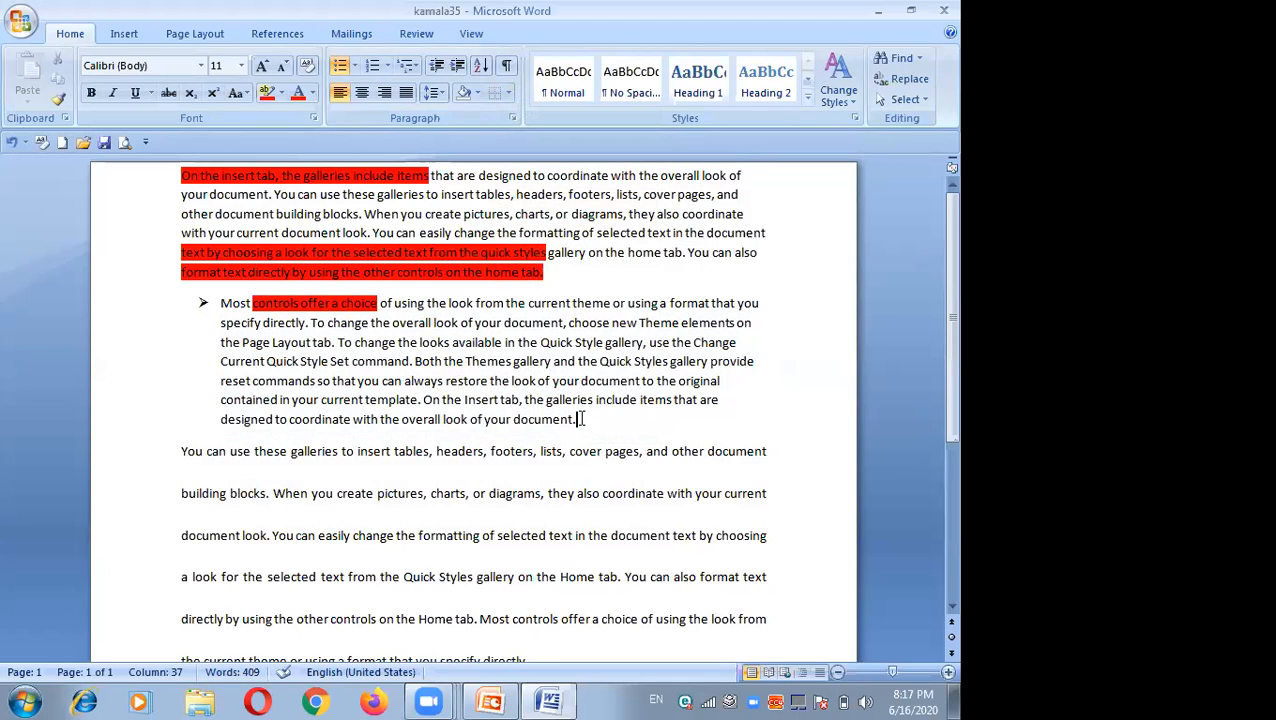
key("Return")
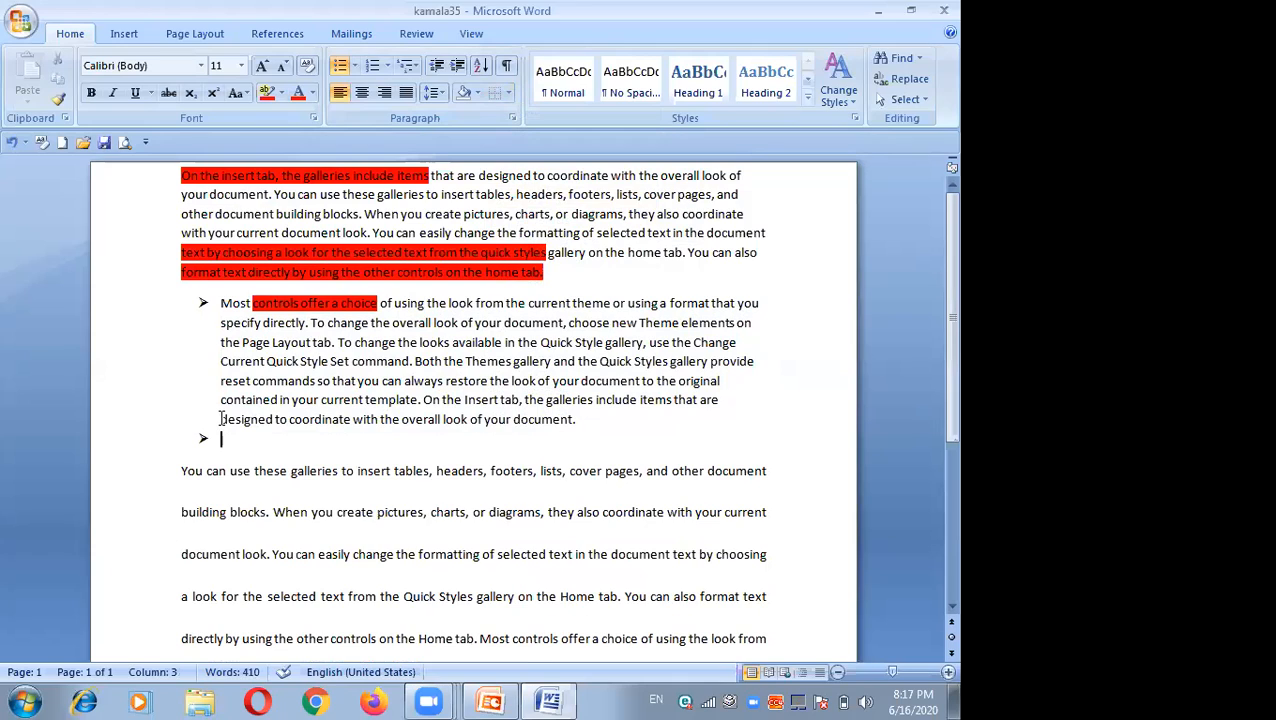
key("Return")
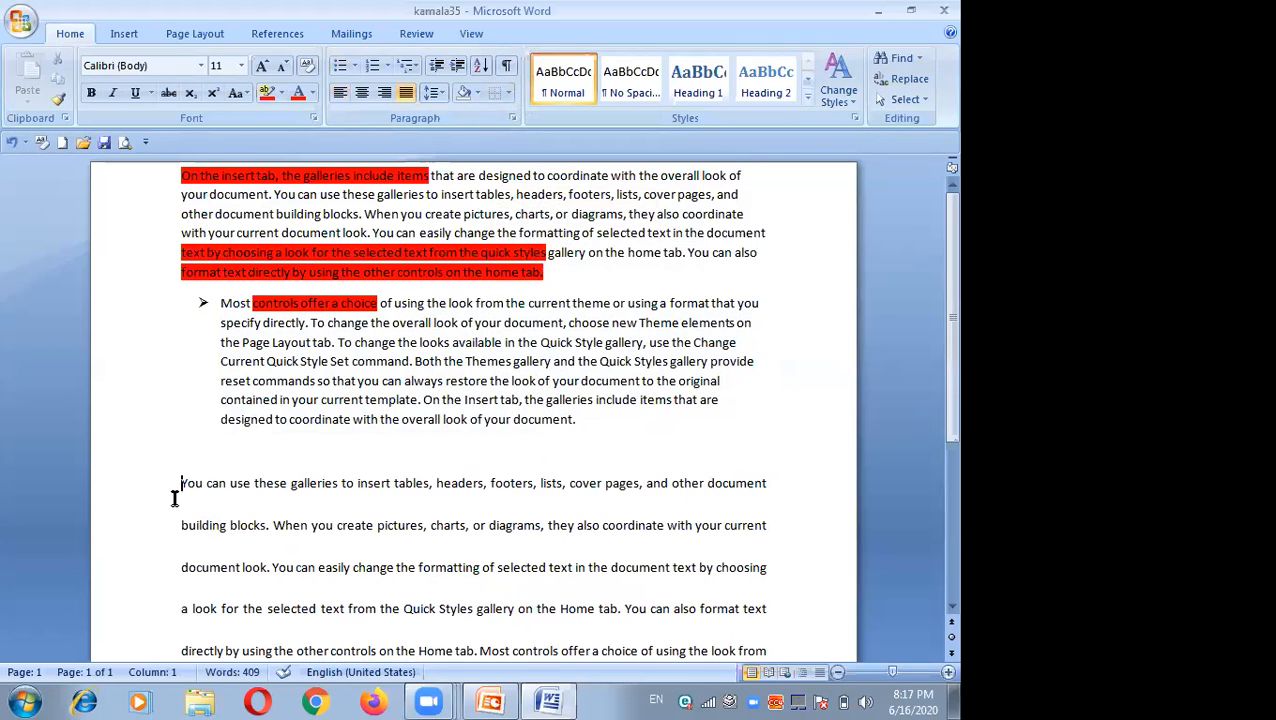
key("BackSpace")
key("BackSpace")
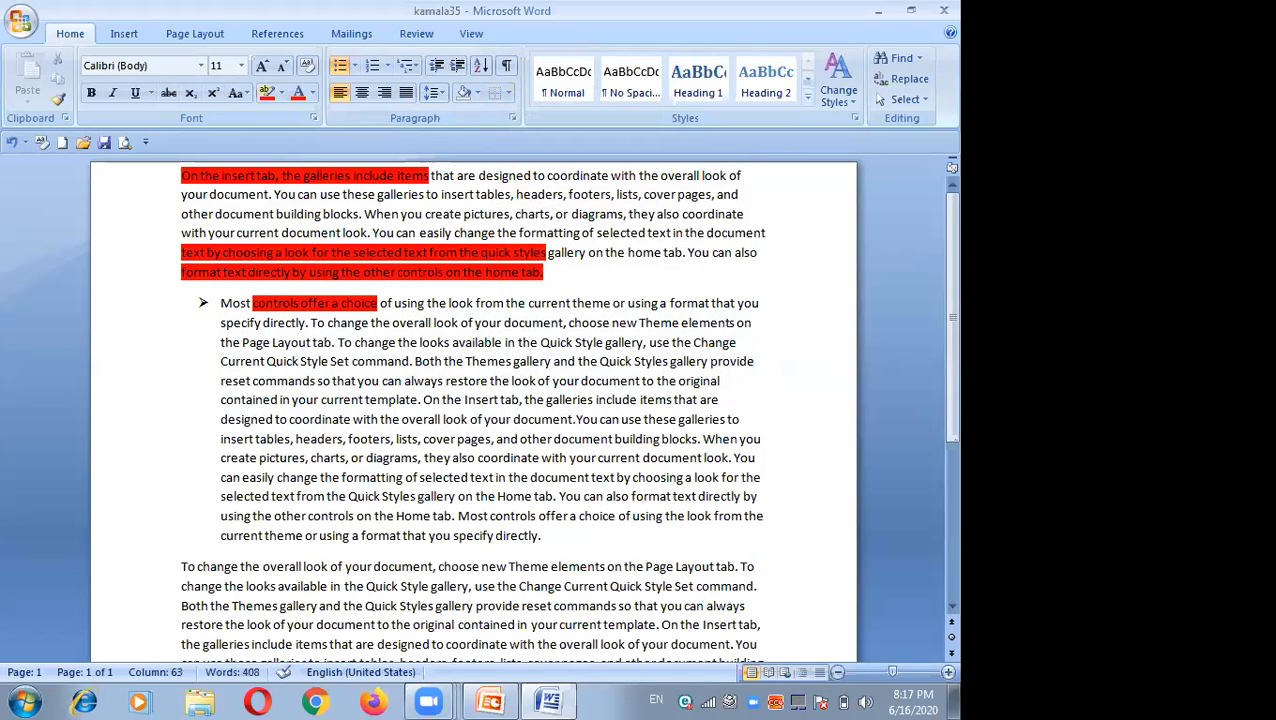
key("Return")
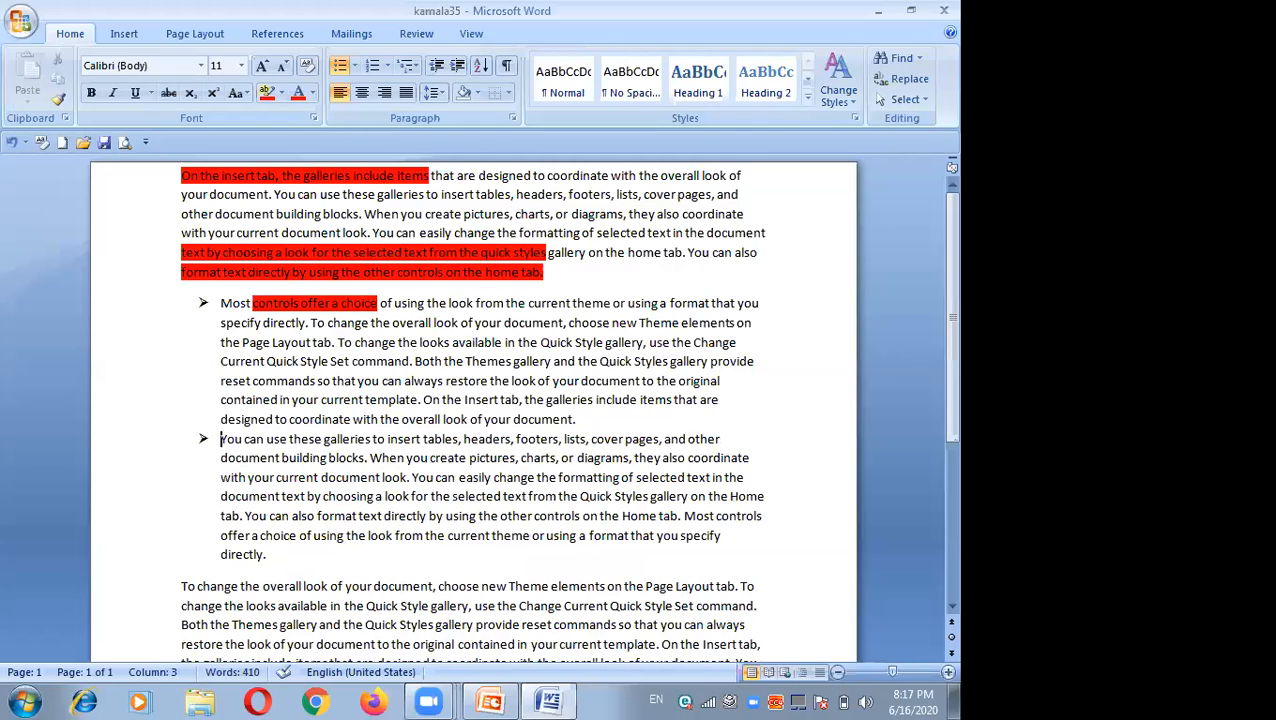
Step: Convert the two bulleted items into a numbered list, then apply the 1) a) i) multilevel list style
left_click(388, 67)
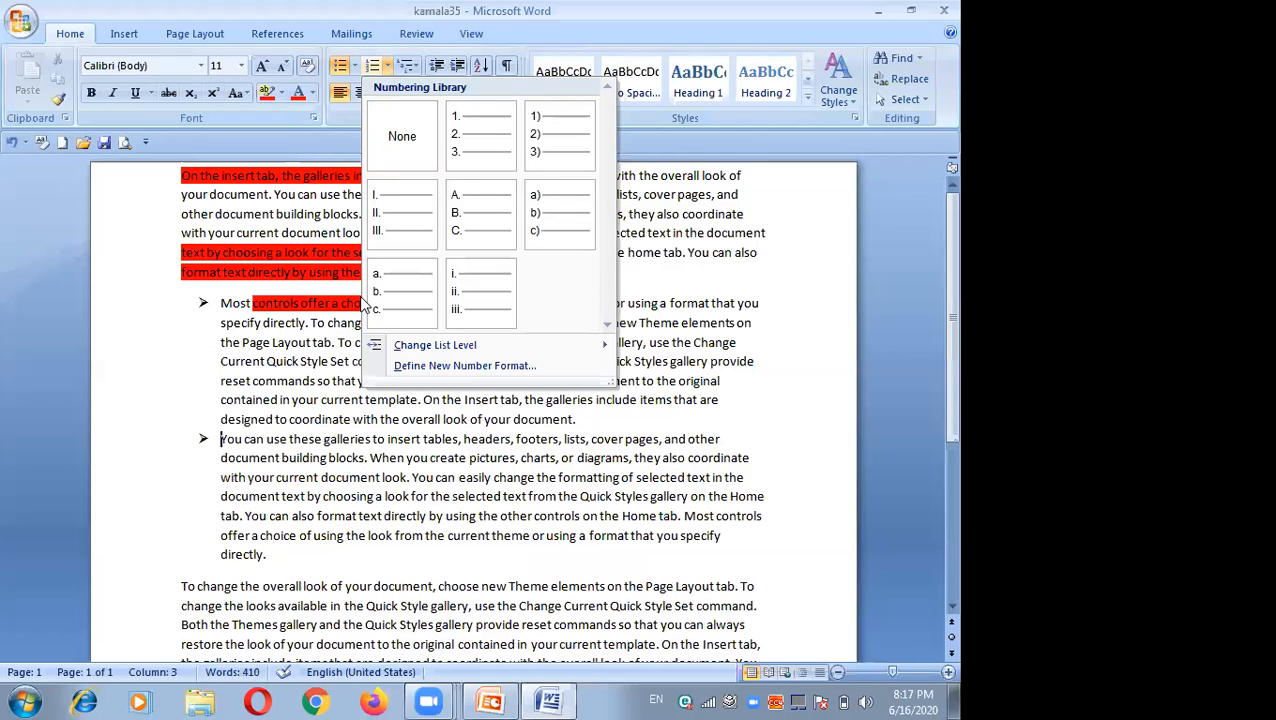
left_click(482, 122)
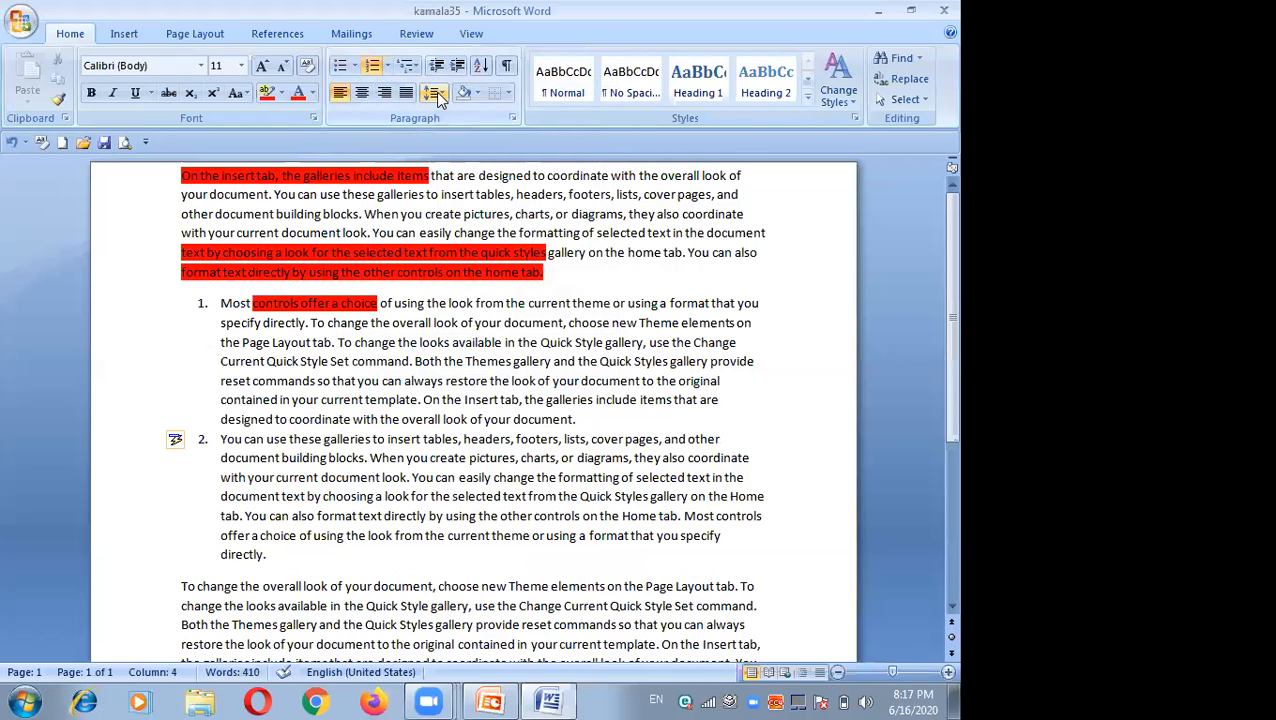
left_click(411, 66)
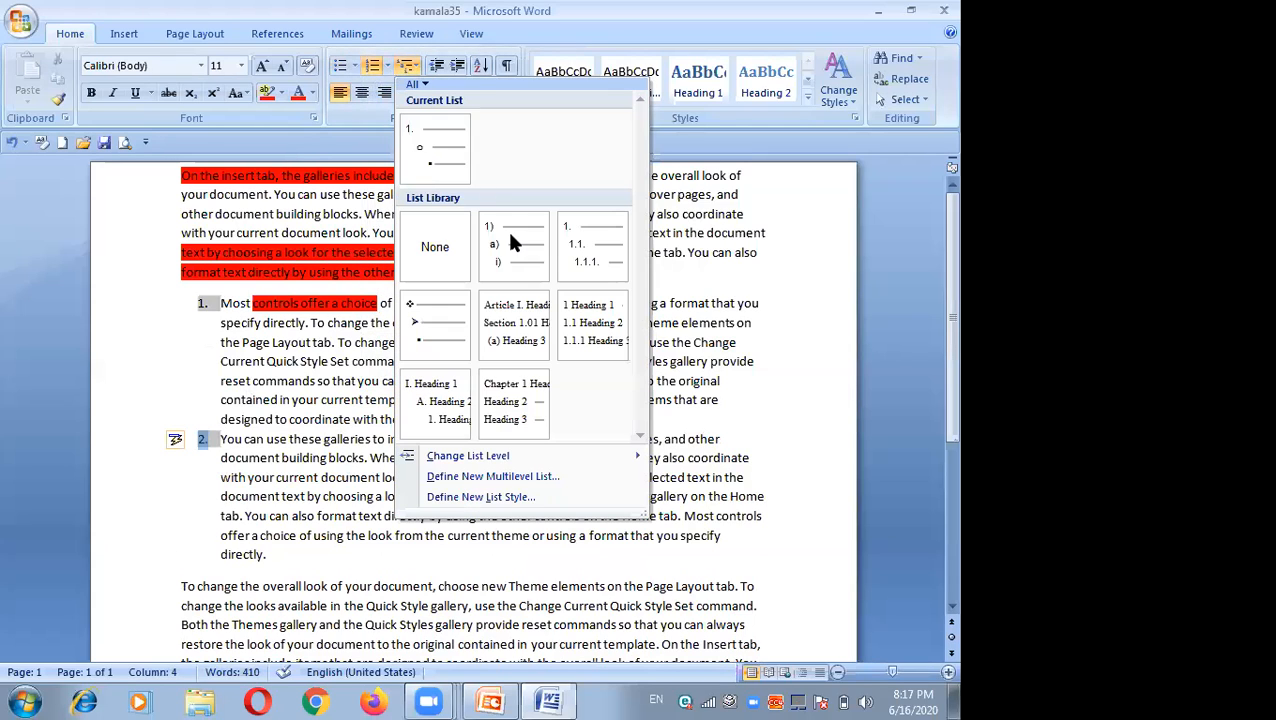
mouse_move(508, 256)
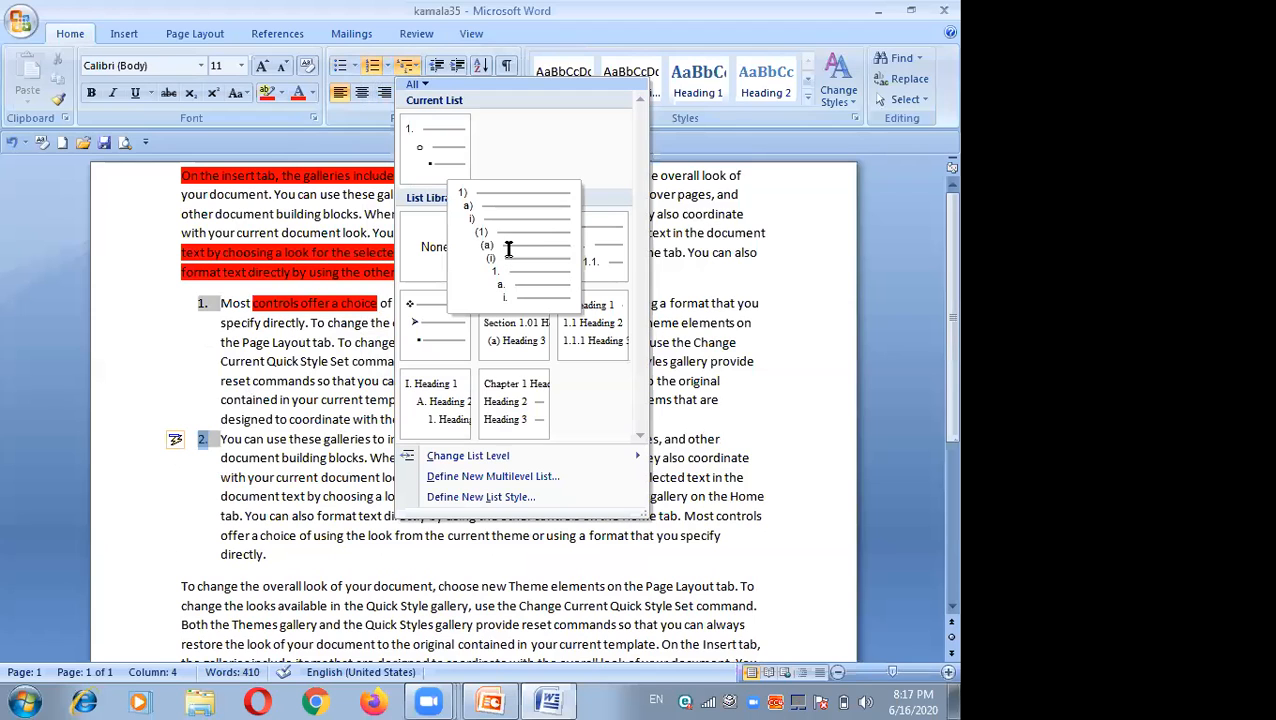
left_click(508, 250)
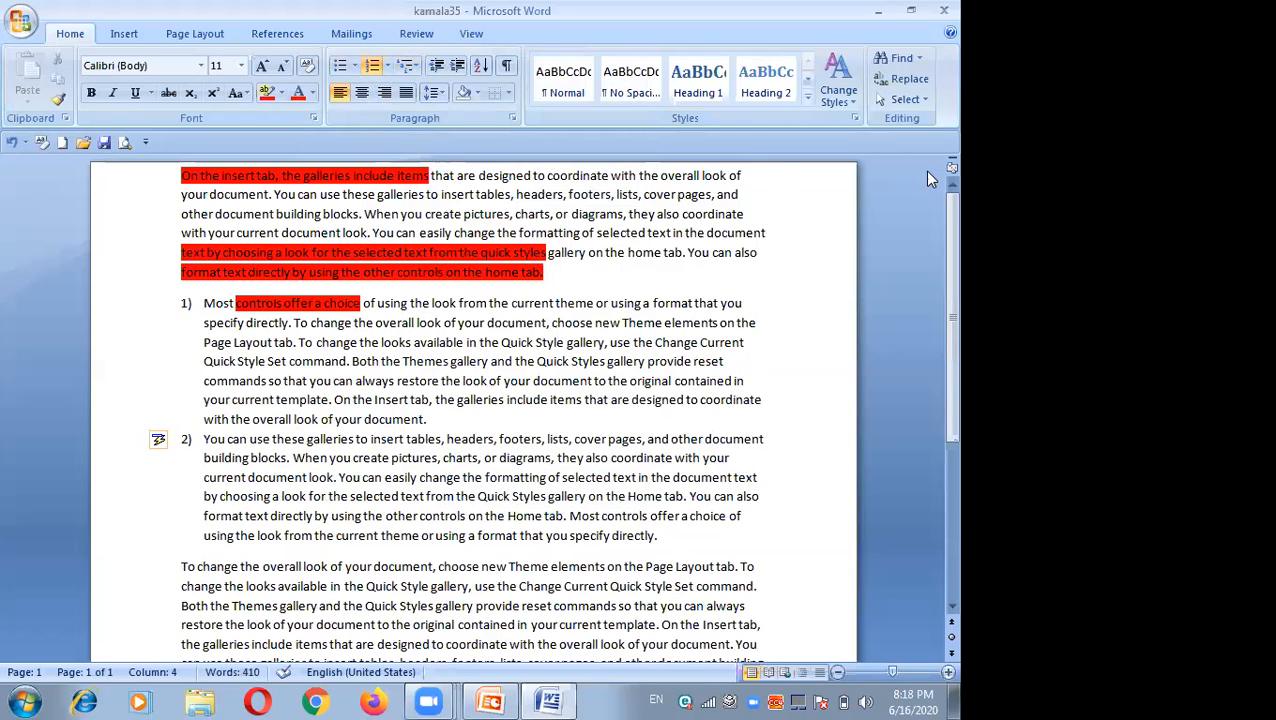
Step: Increase the third paragraph's indent several steps, then decrease it back to the margin
left_click(181, 567)
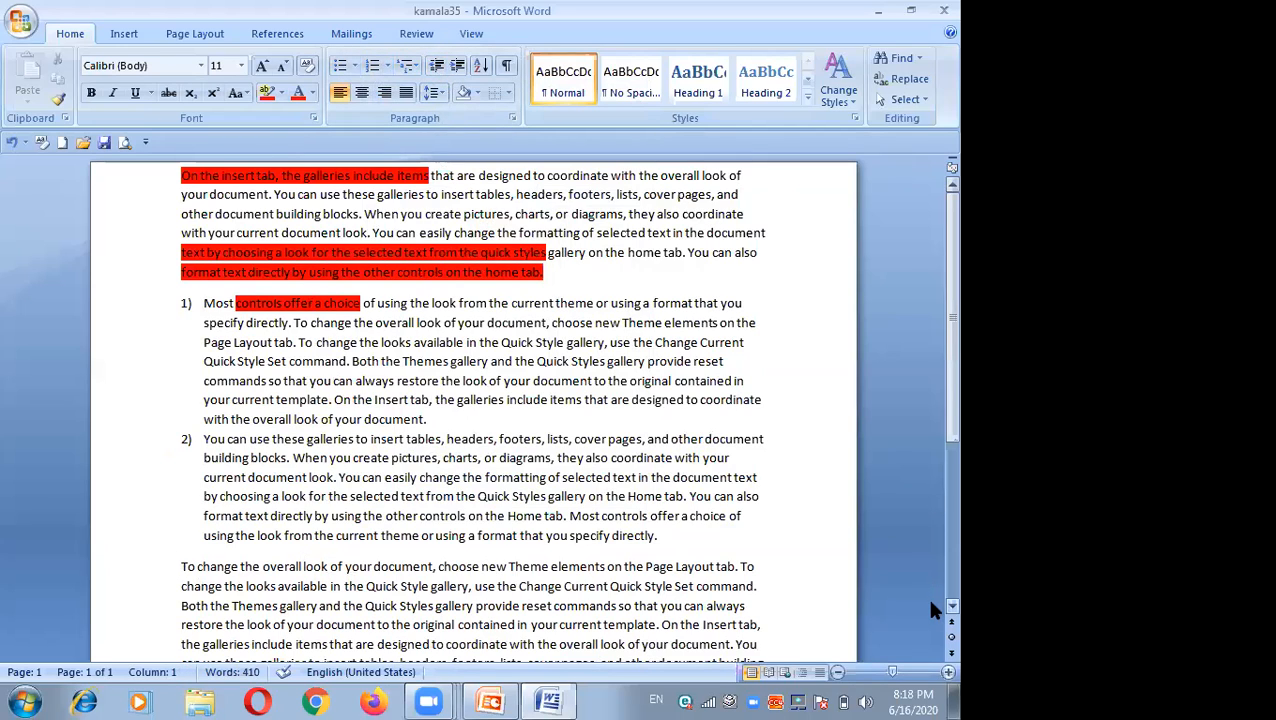
scroll(930, 605, "down", 1)
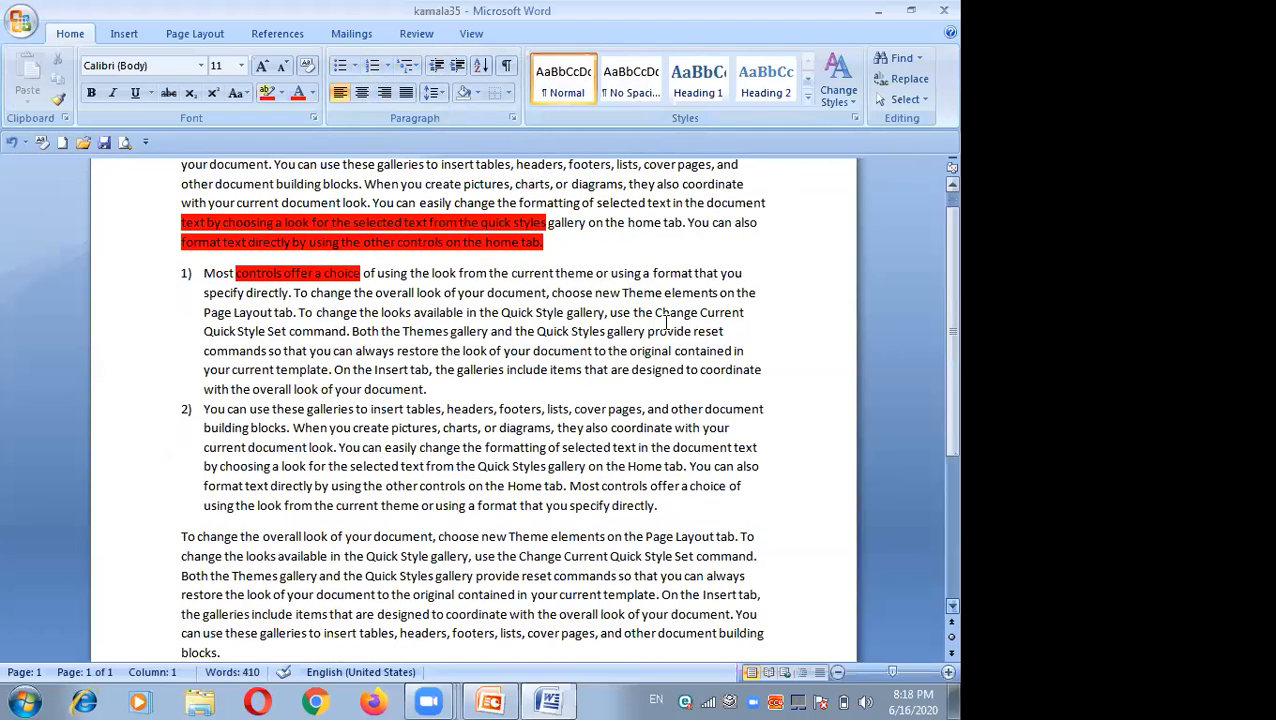
left_click(459, 66)
left_click(459, 66)
left_click(459, 66)
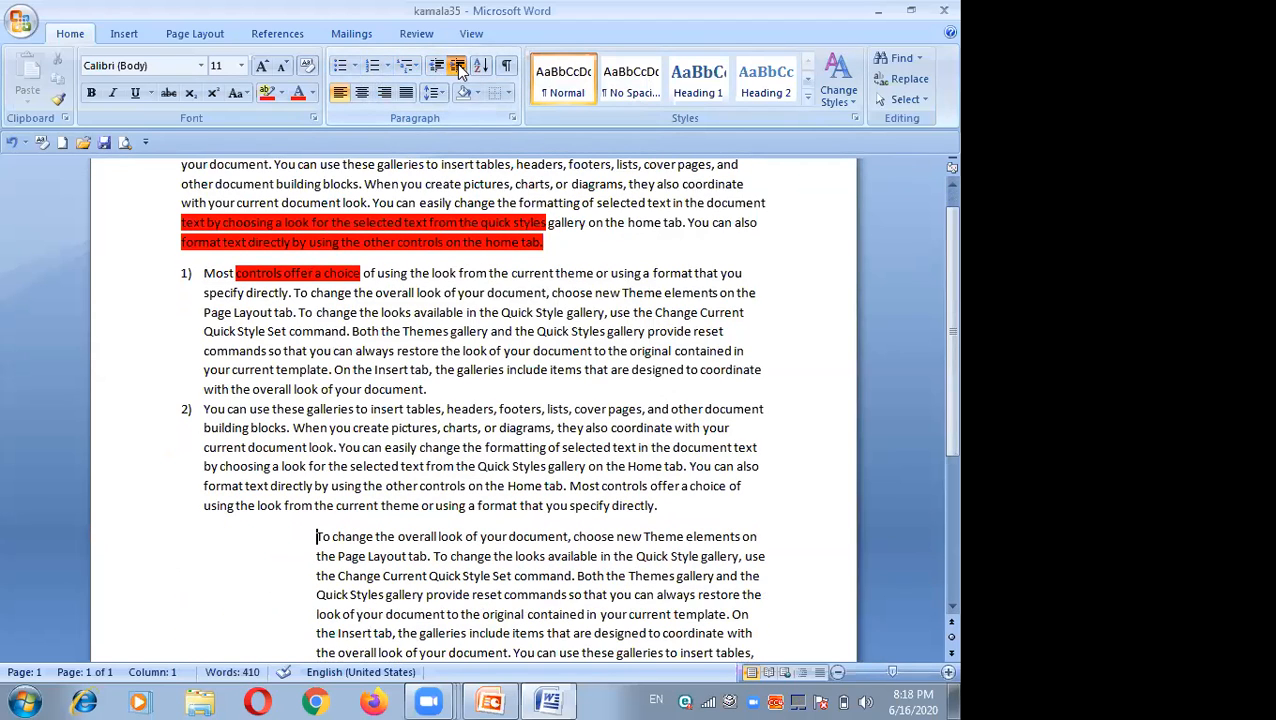
left_click(459, 66)
left_click(459, 66)
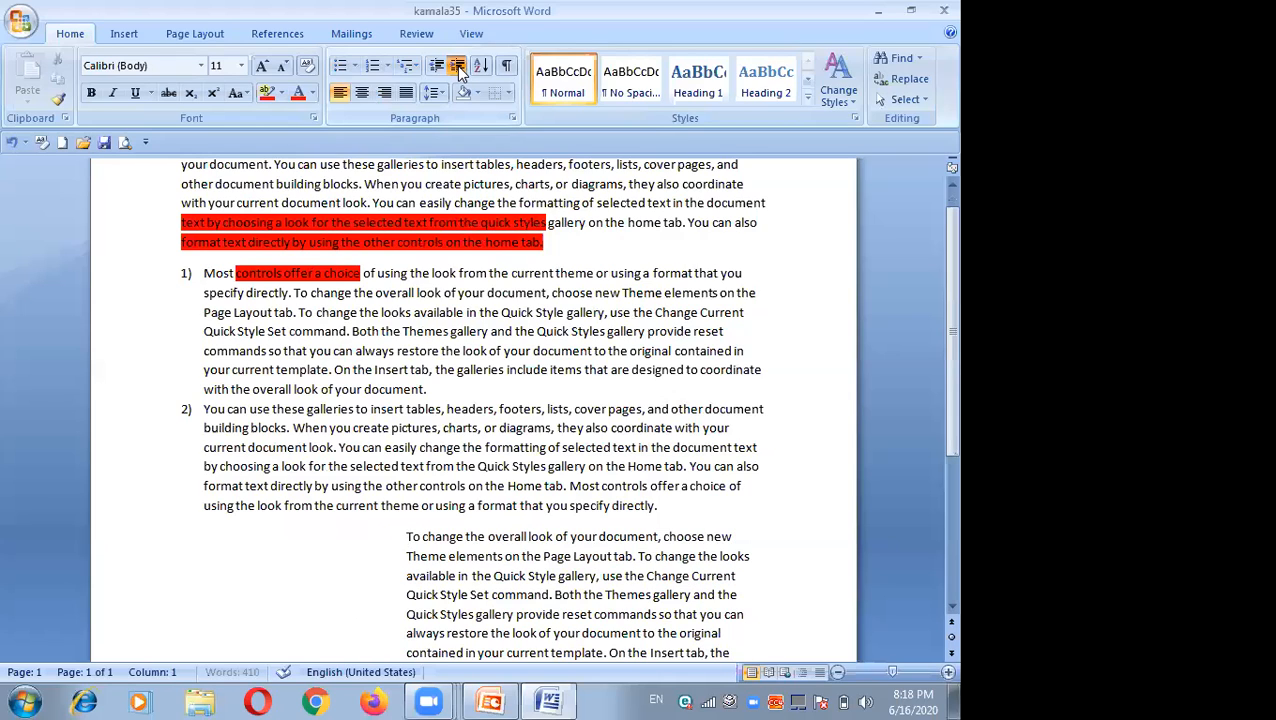
left_click(459, 66)
left_click(459, 68)
left_click(459, 68)
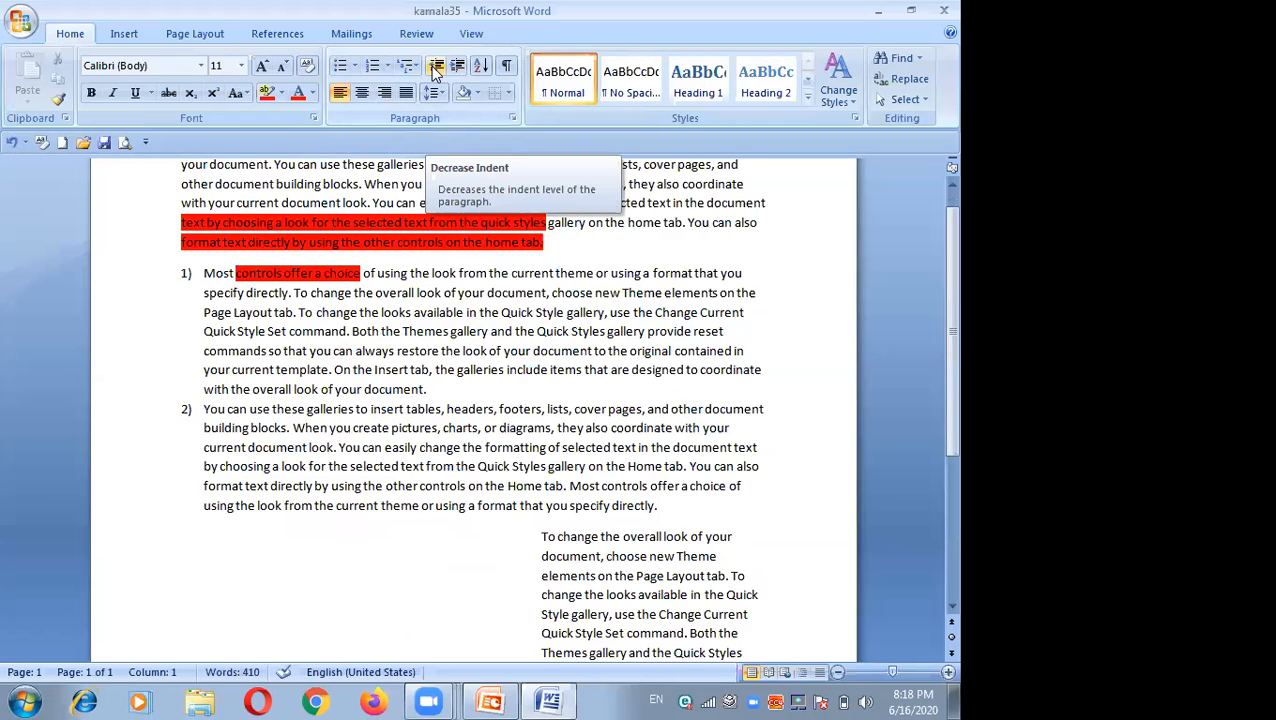
left_click(433, 68)
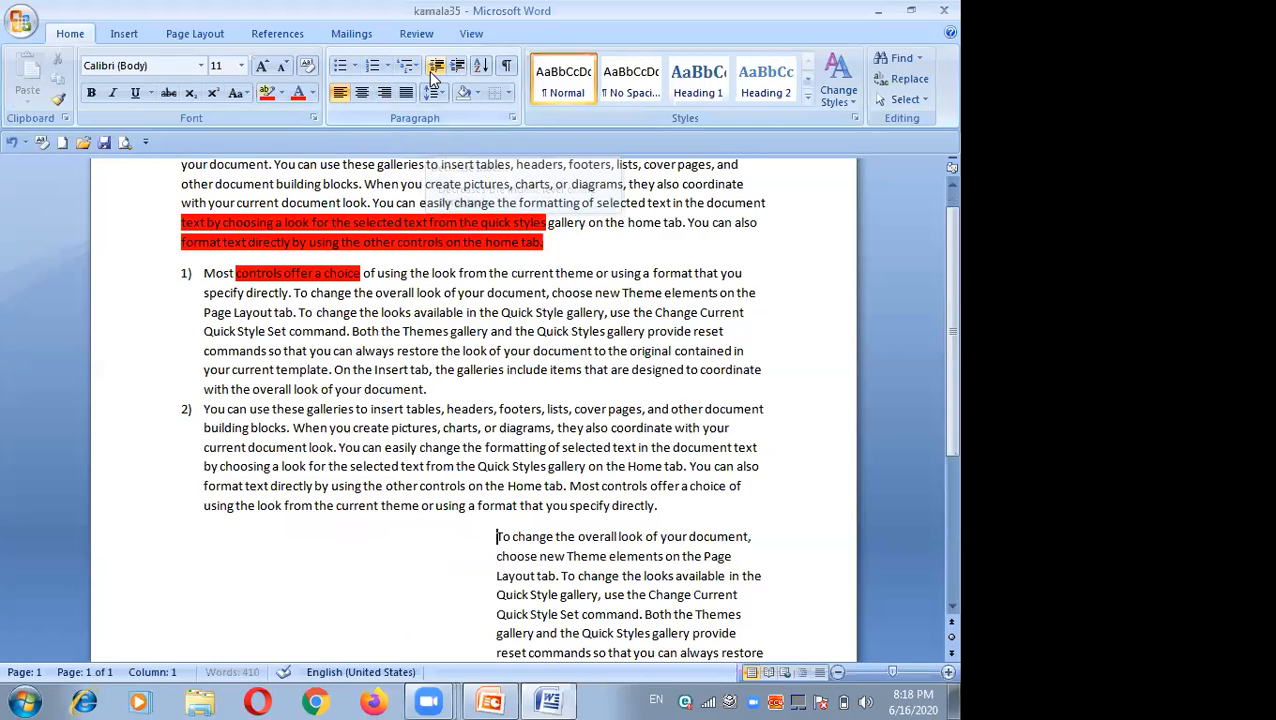
left_click(433, 70)
left_click(432, 74)
left_click(431, 73)
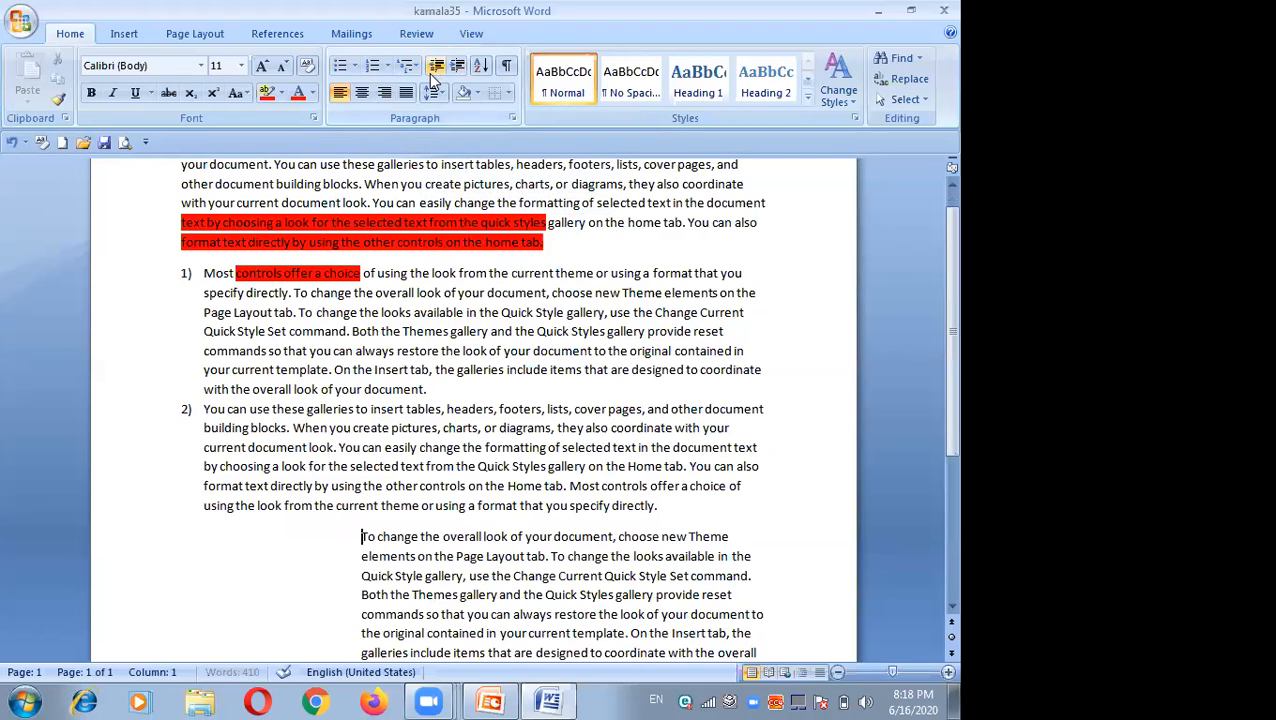
left_click(433, 68)
left_click(434, 68)
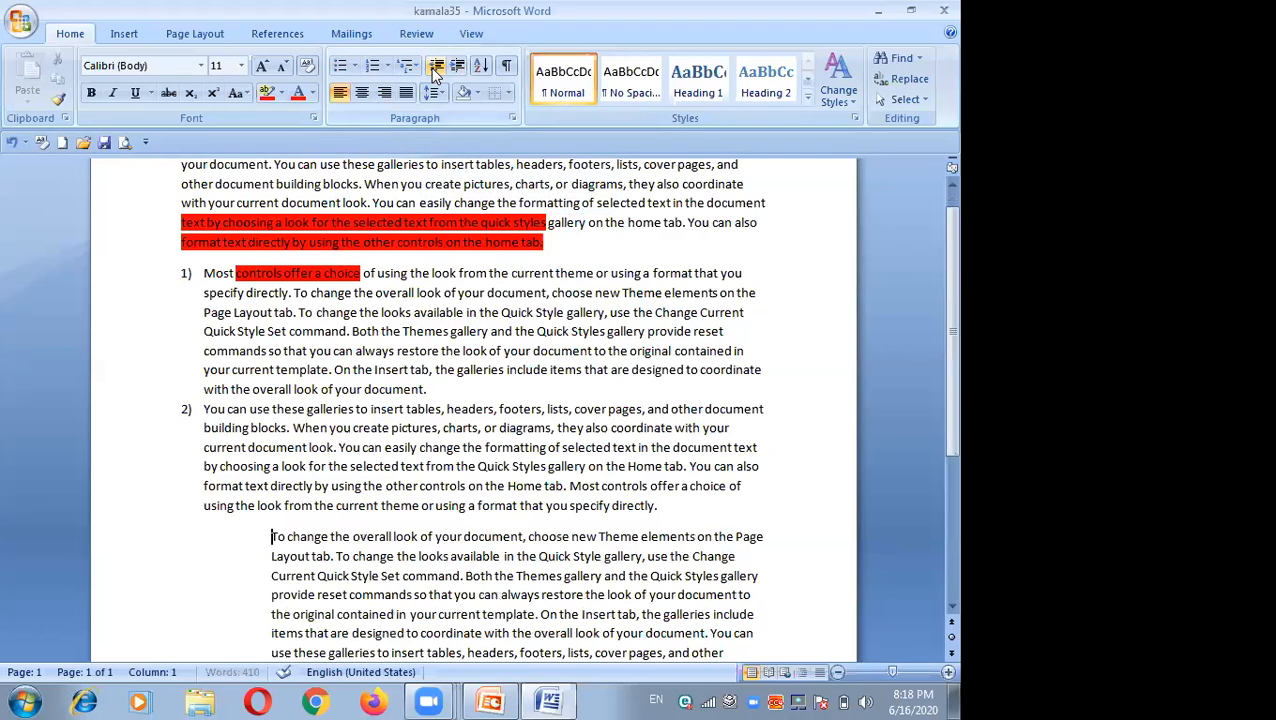
left_click(434, 68)
left_click(434, 68)
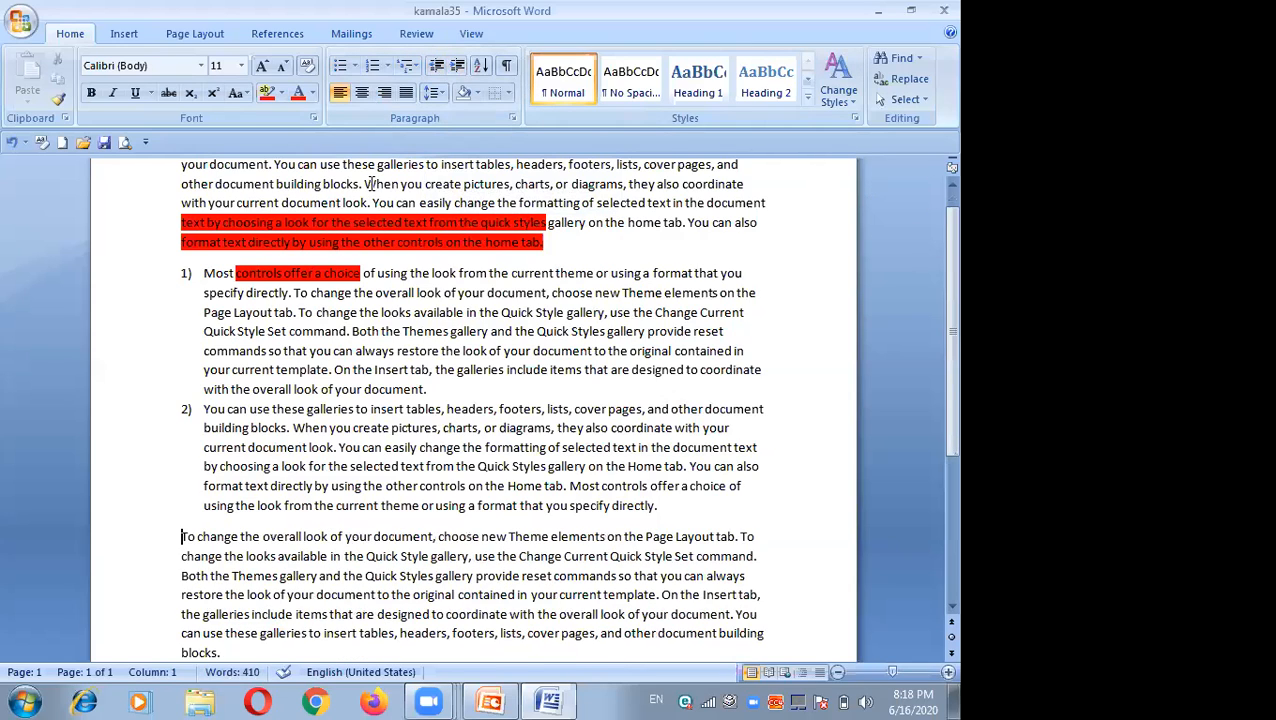
Step: Insert three blank lines above the first paragraph
scroll(930, 182, "up", 2)
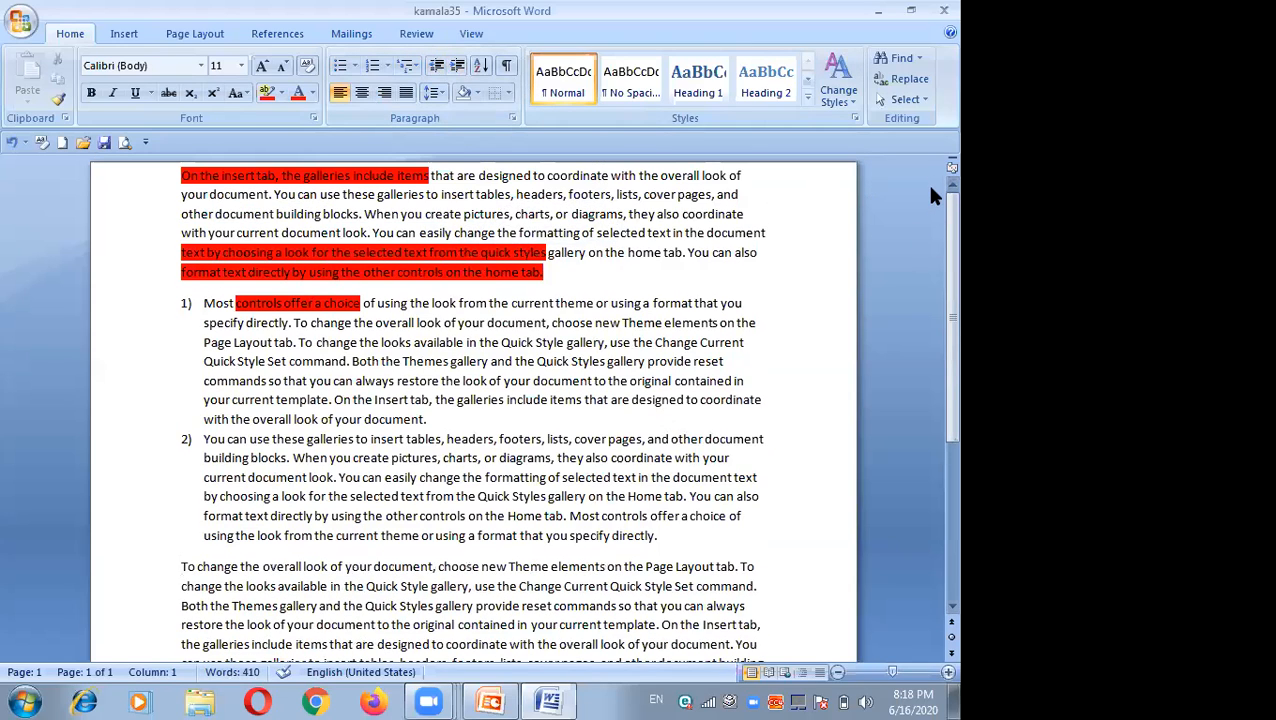
left_click(176, 176)
key("Return")
key("Return")
key("Return")
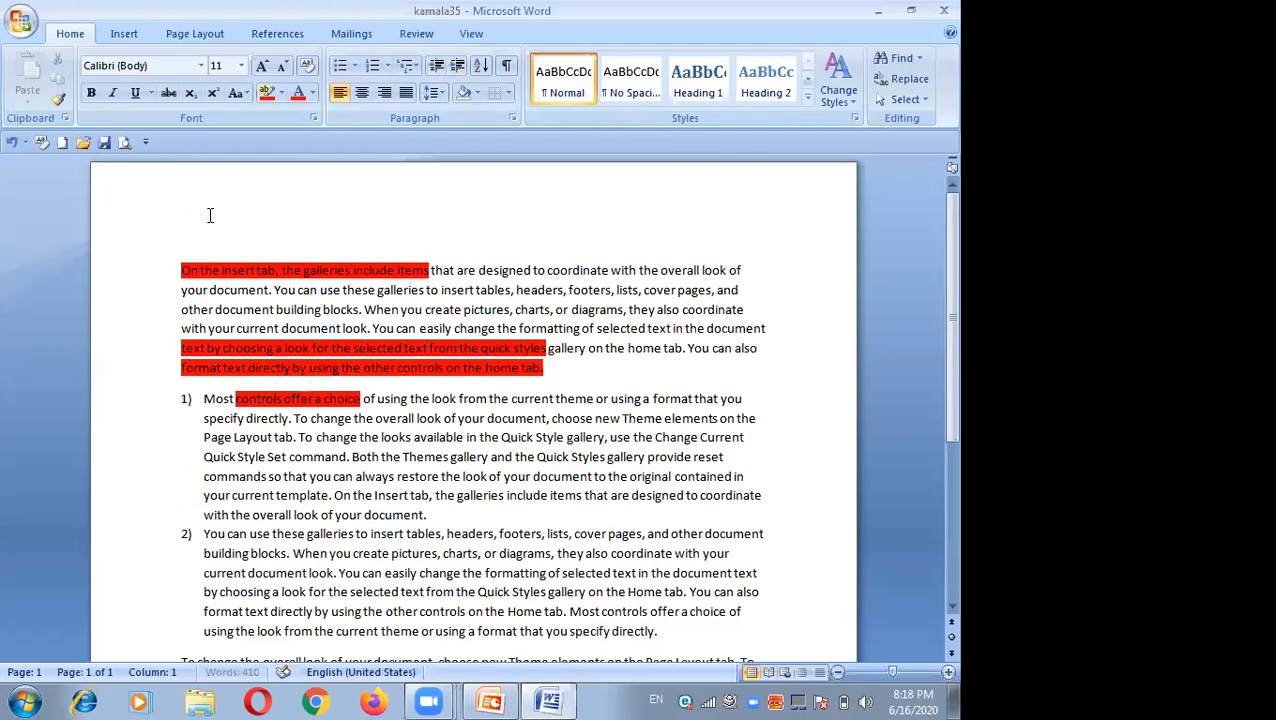
Step: Type 3009 on one of the new blank lines at the top
left_click(204, 227)
type("3009")
Step: Try right, left, centre and right alignment on the 3009 line, then apply the Normal style to it
left_click(176, 209)
key("ctrl+r")
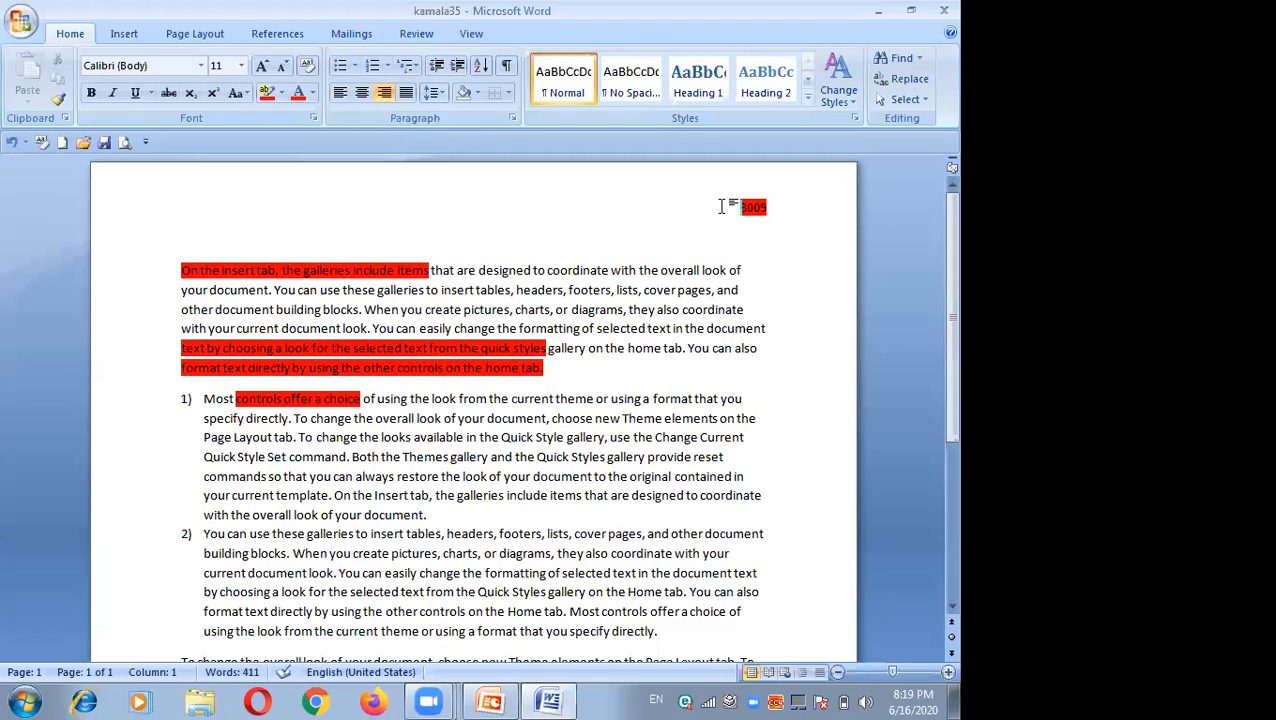
key("ctrl+l")
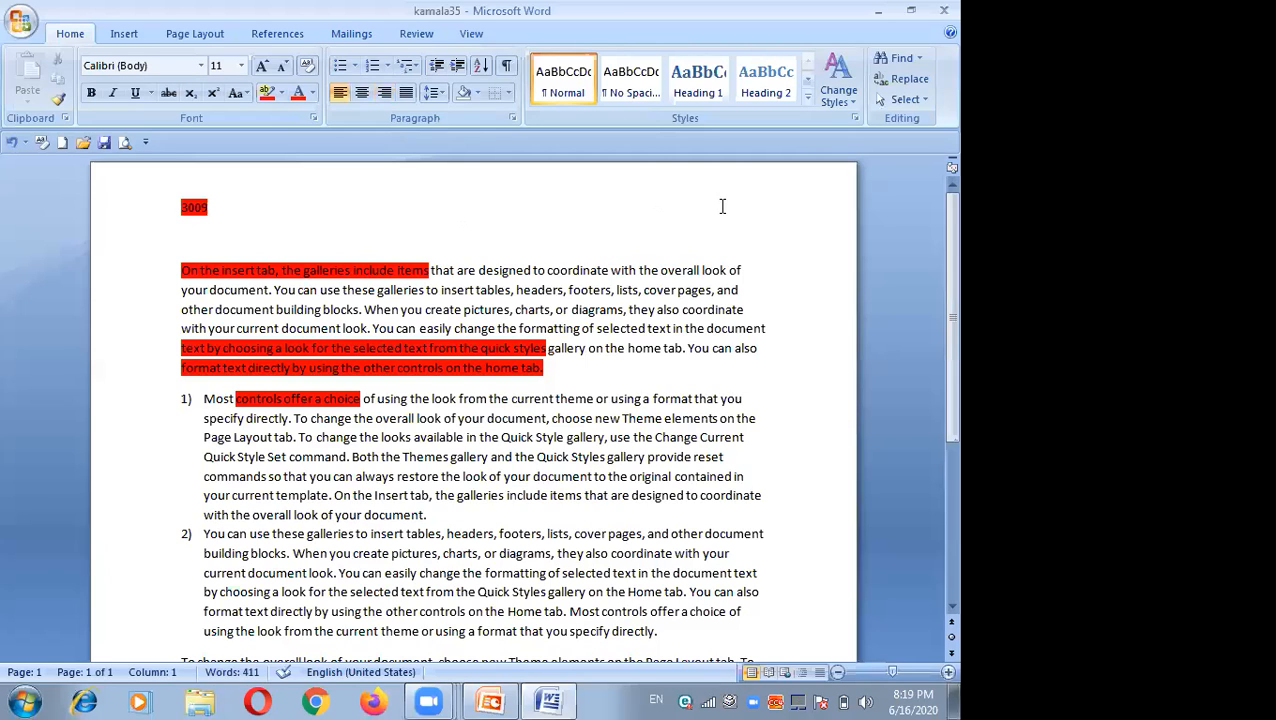
key("ctrl+e")
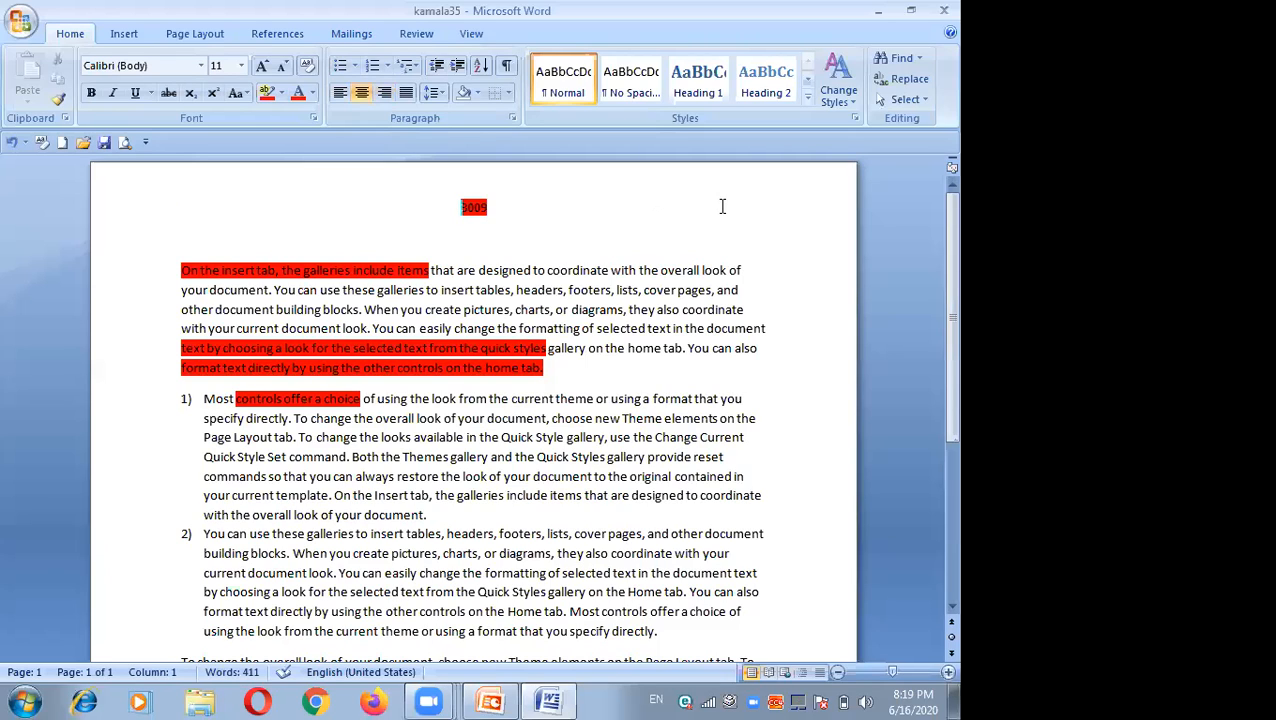
key("ctrl+r")
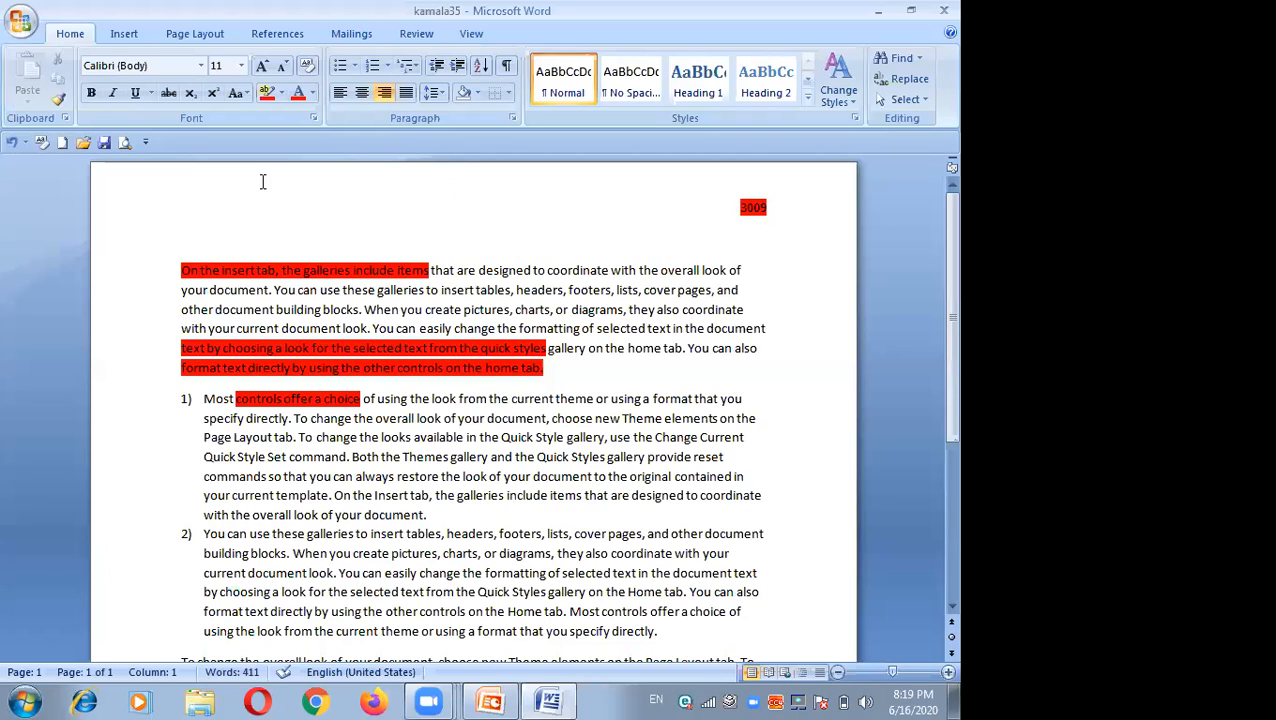
left_click(585, 75)
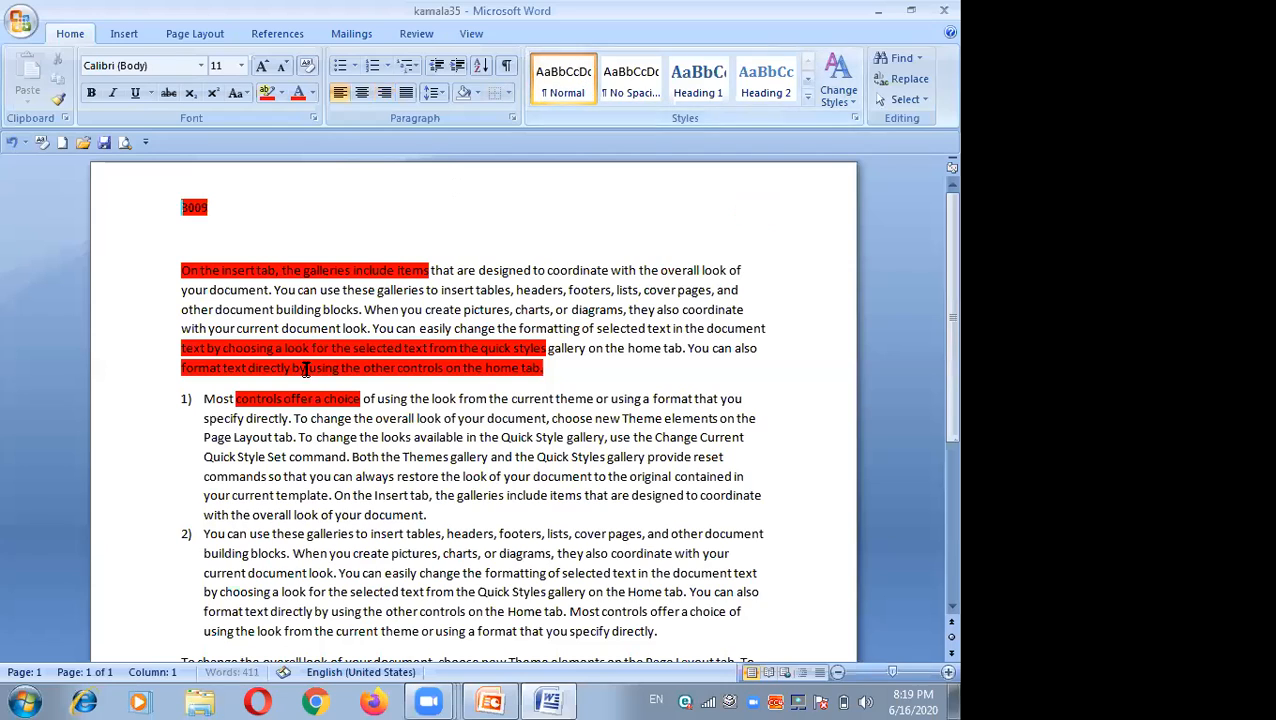
Step: Select the first paragraph and cycle through the quick styles, finishing with Heading 2
left_click_drag(182, 270, 566, 372)
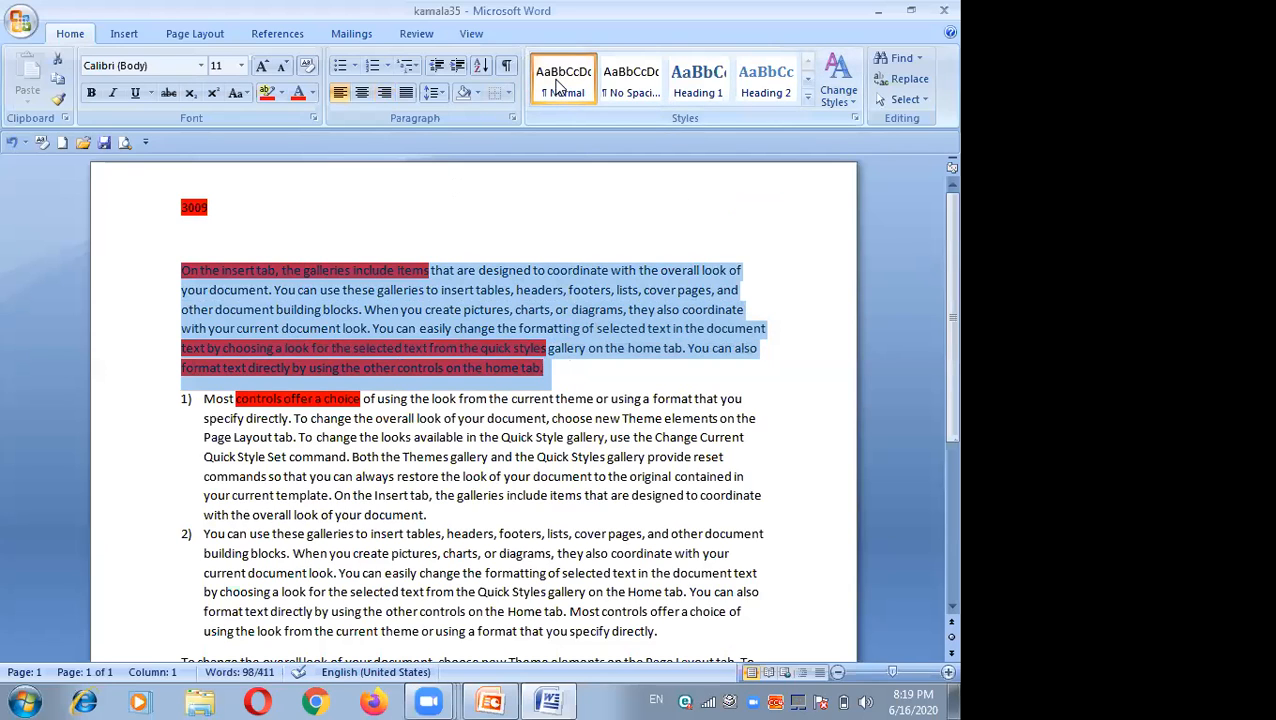
left_click(615, 88)
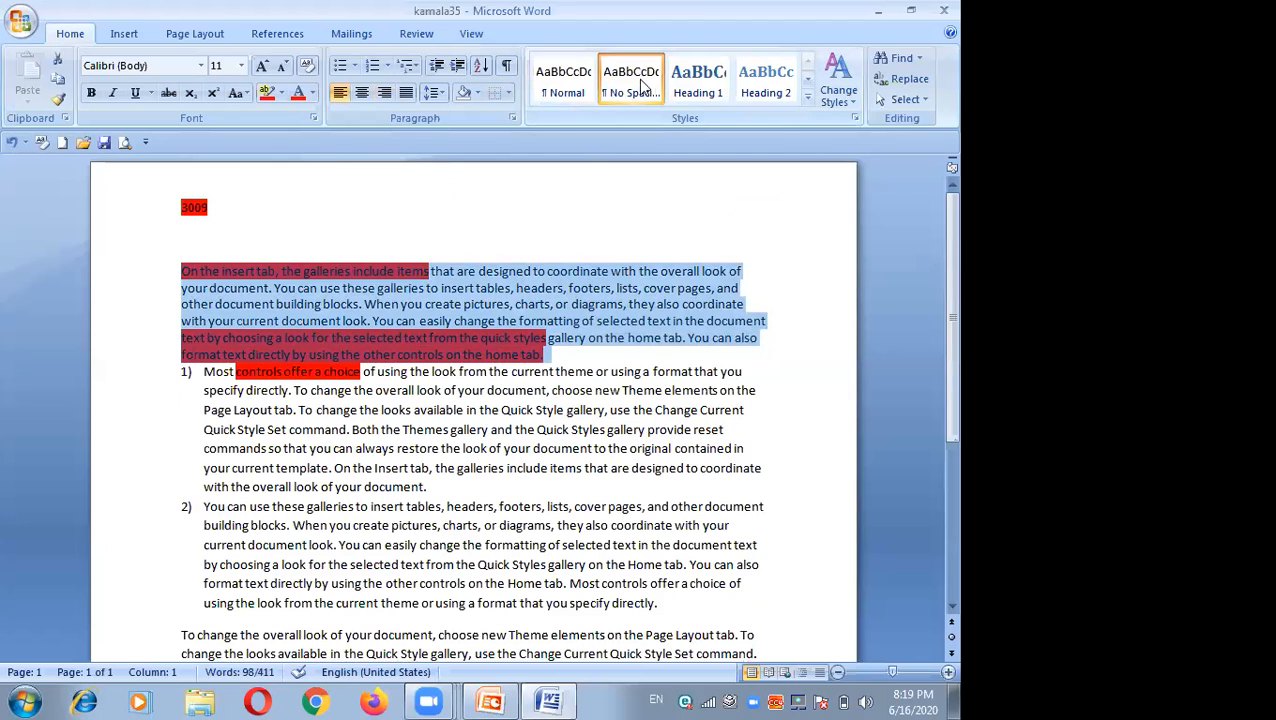
left_click(683, 88)
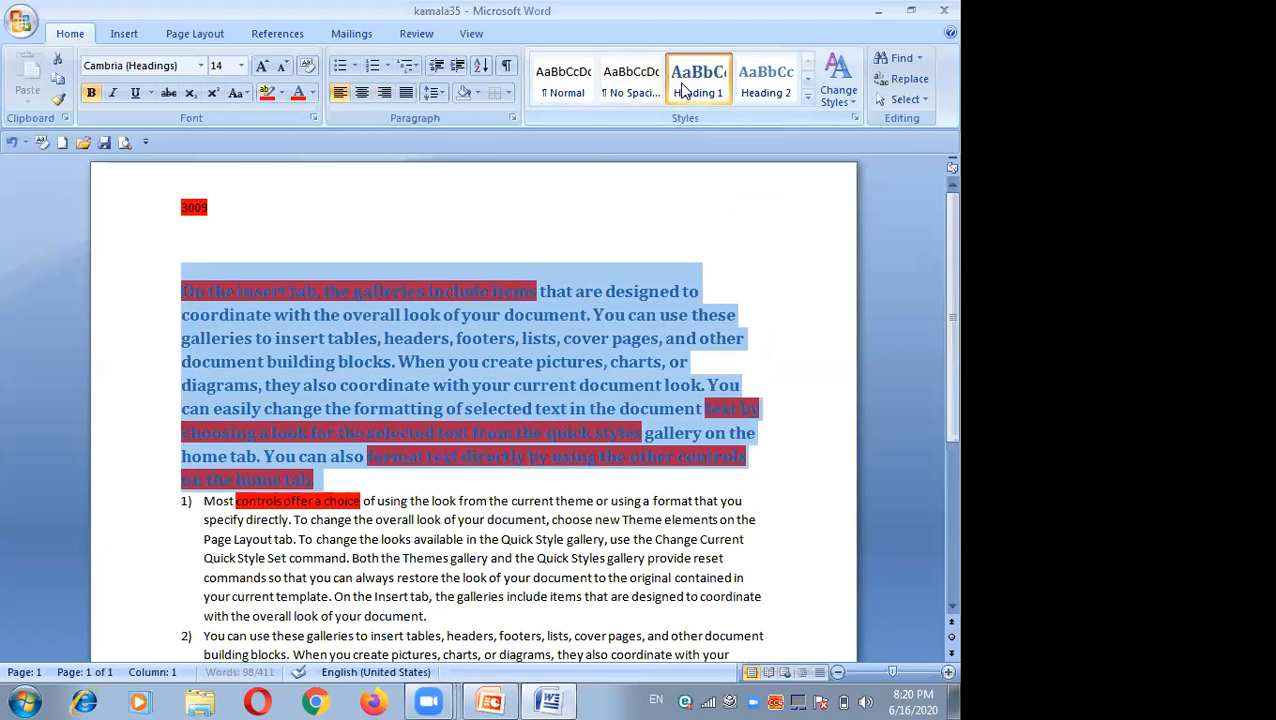
left_click(755, 86)
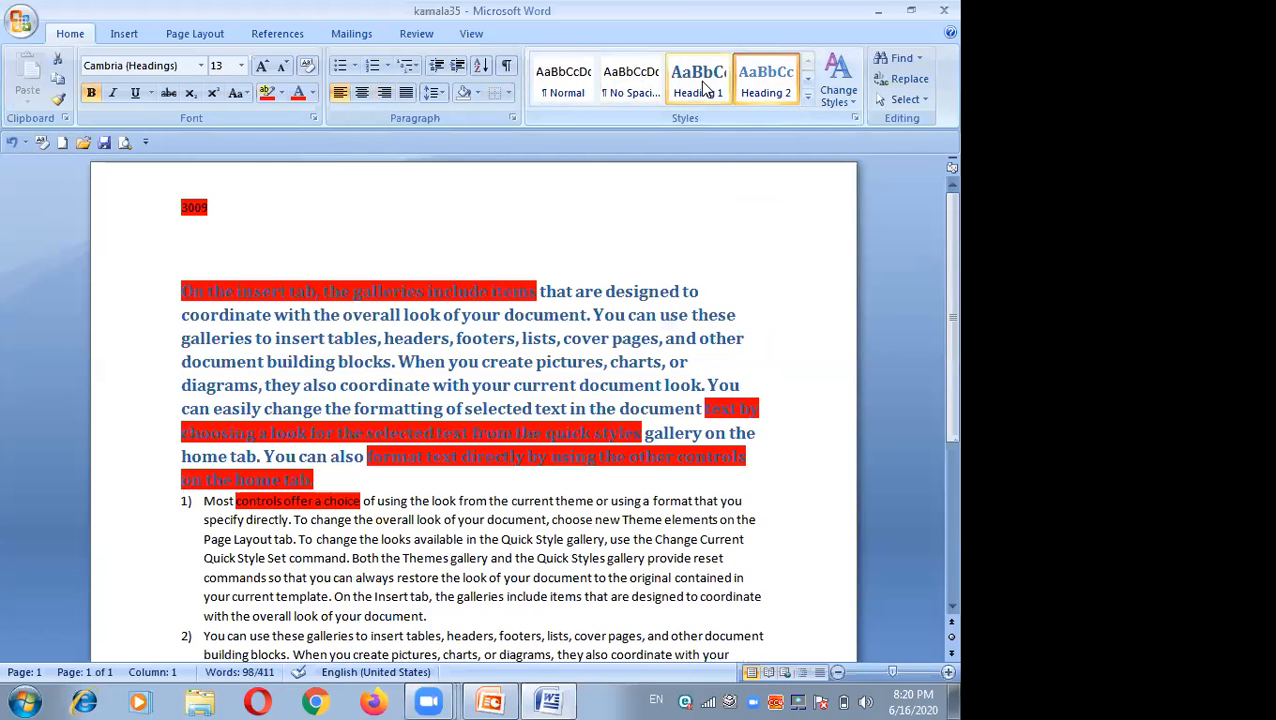
left_click(624, 88)
left_click(552, 86)
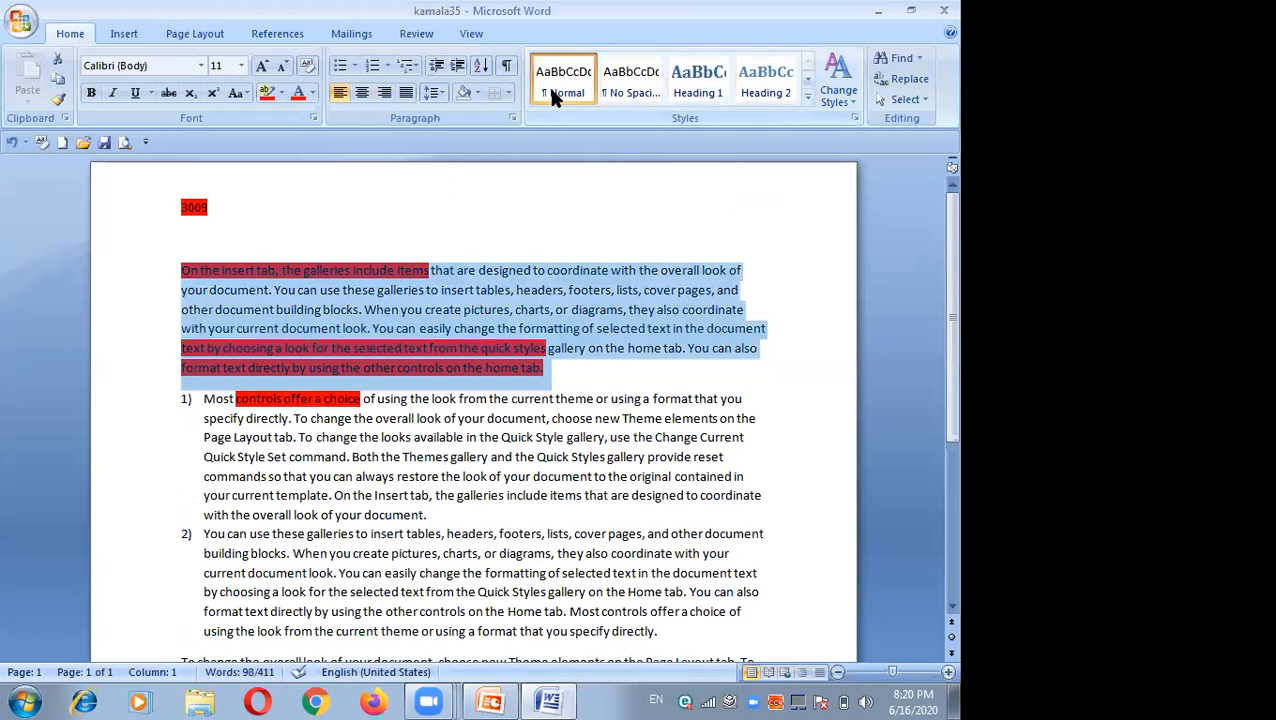
left_click(630, 85)
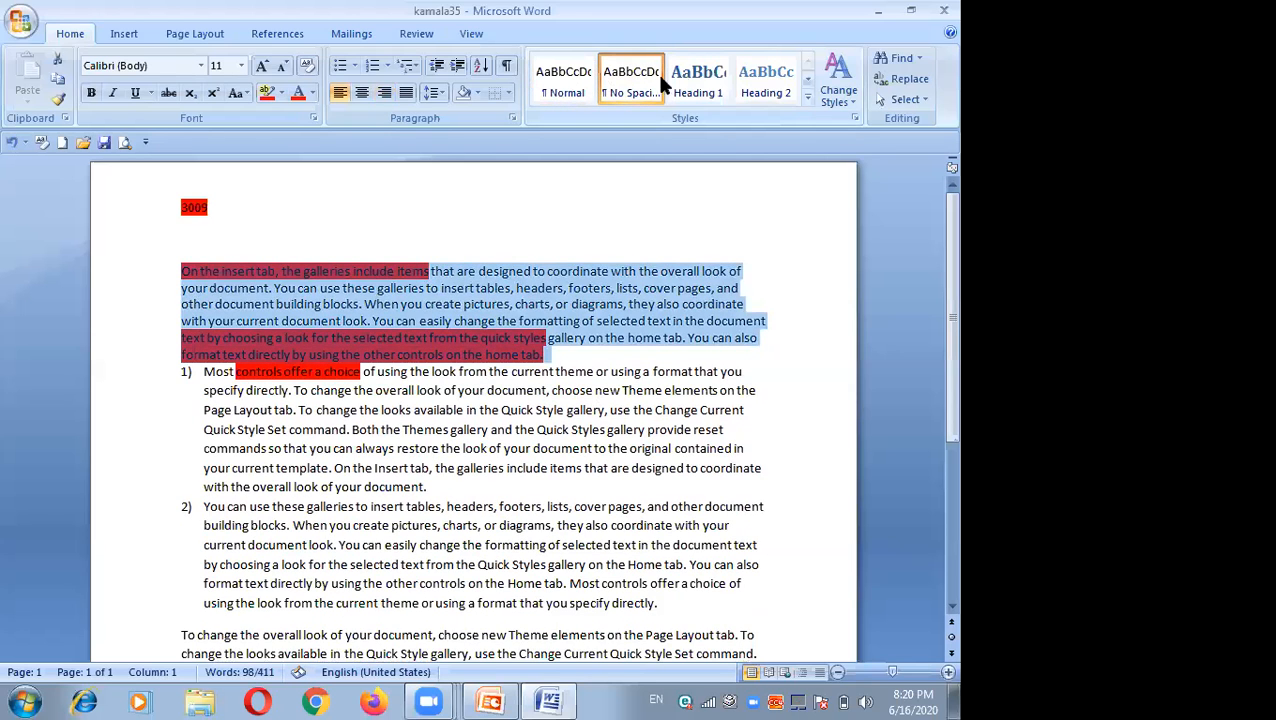
left_click(703, 88)
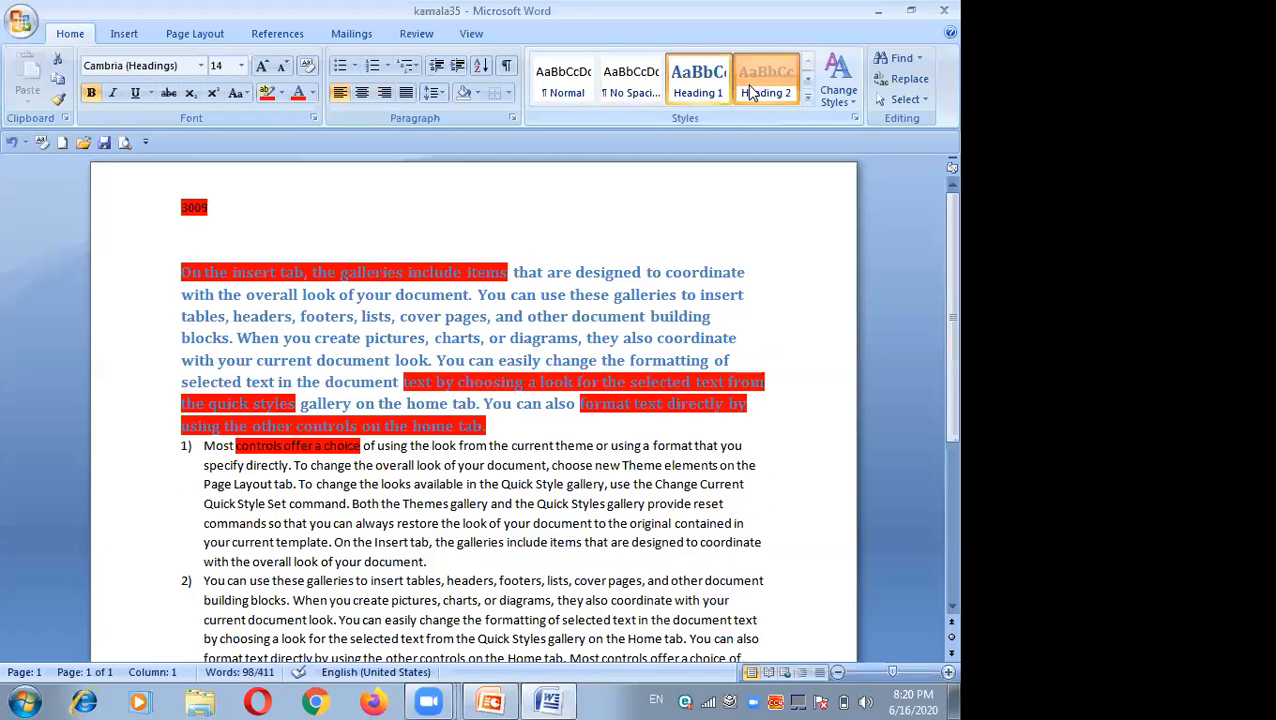
left_click(755, 88)
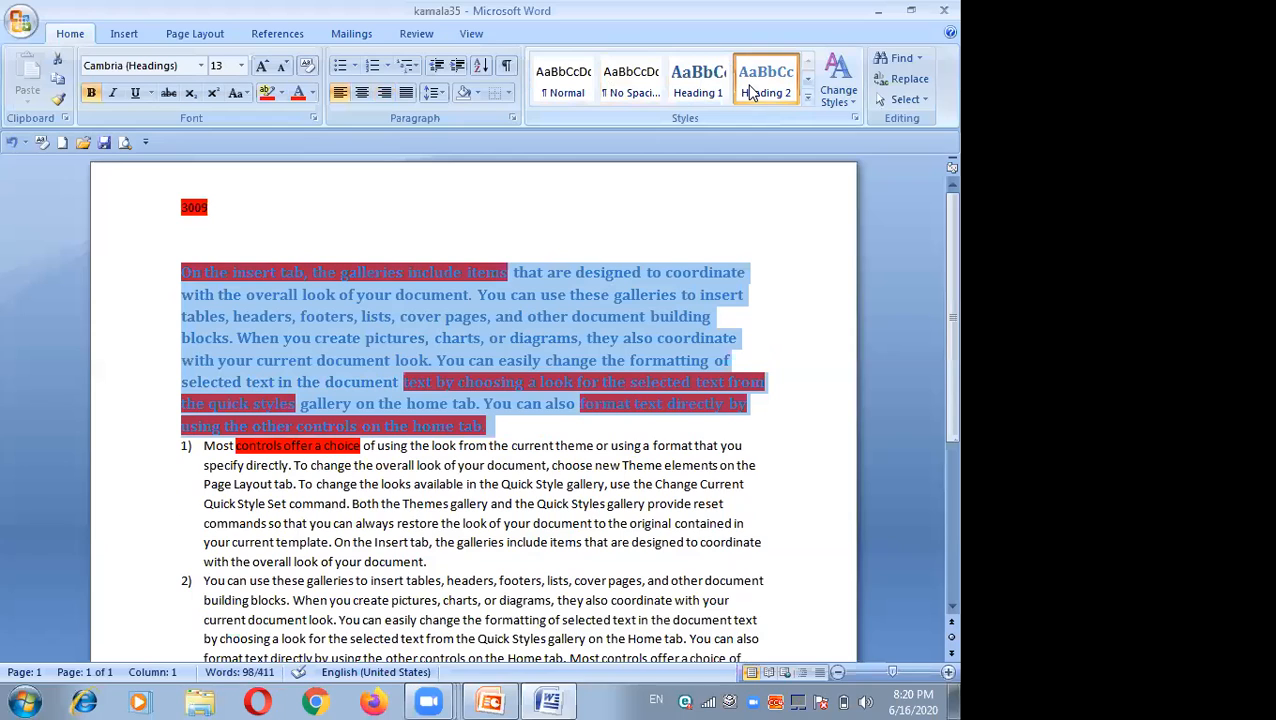
left_click(543, 232)
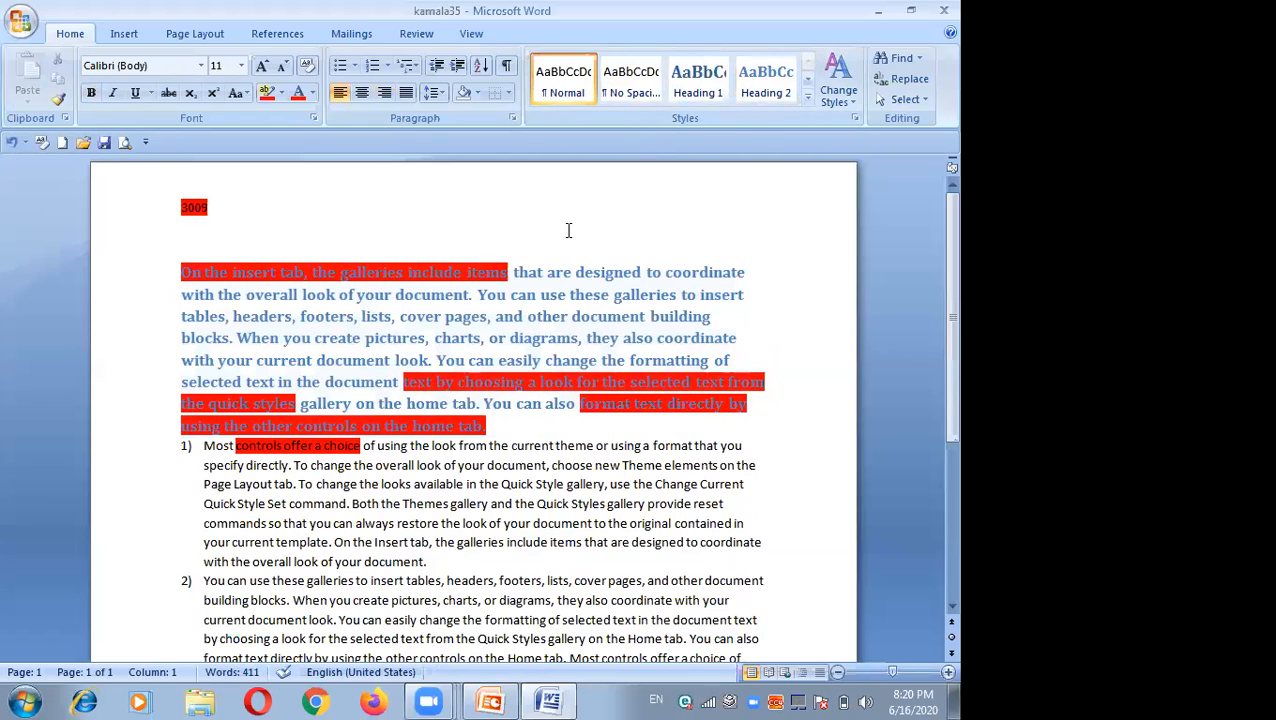
Step: Find every occurrence of "table" in the main document, then close the search dialog
left_click(918, 59)
left_click(906, 74)
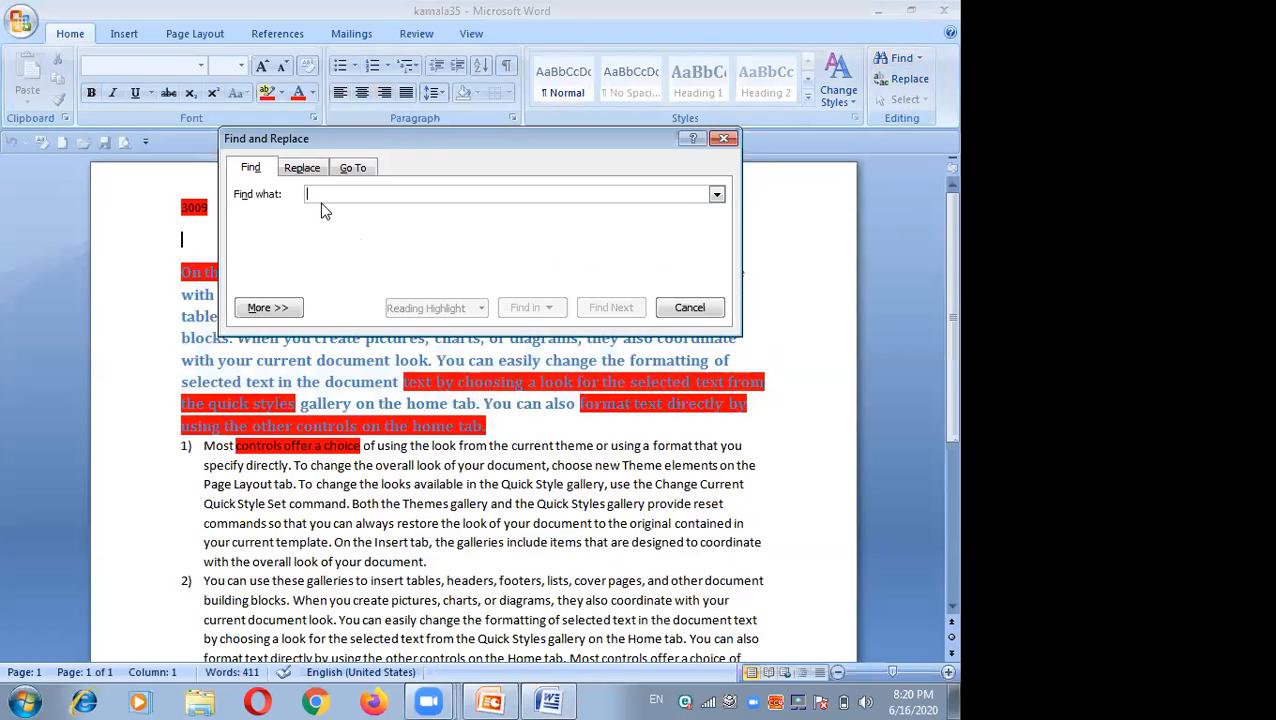
type("table")
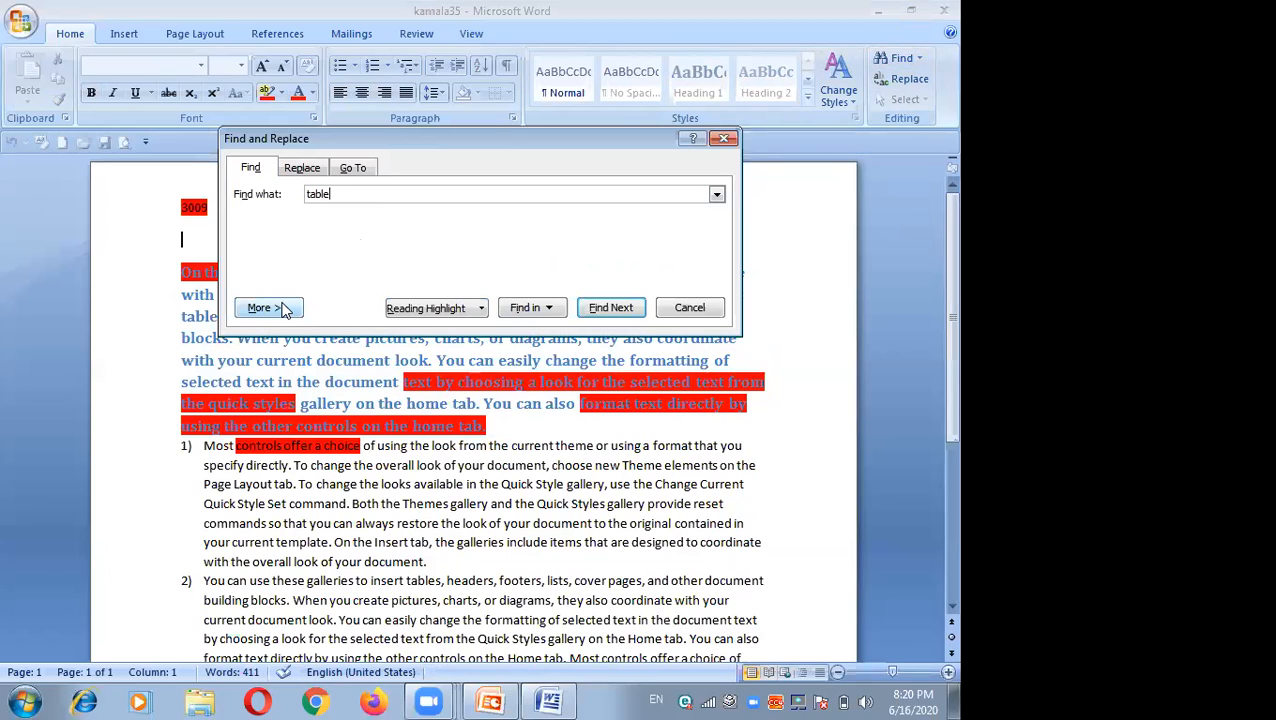
left_click(557, 313)
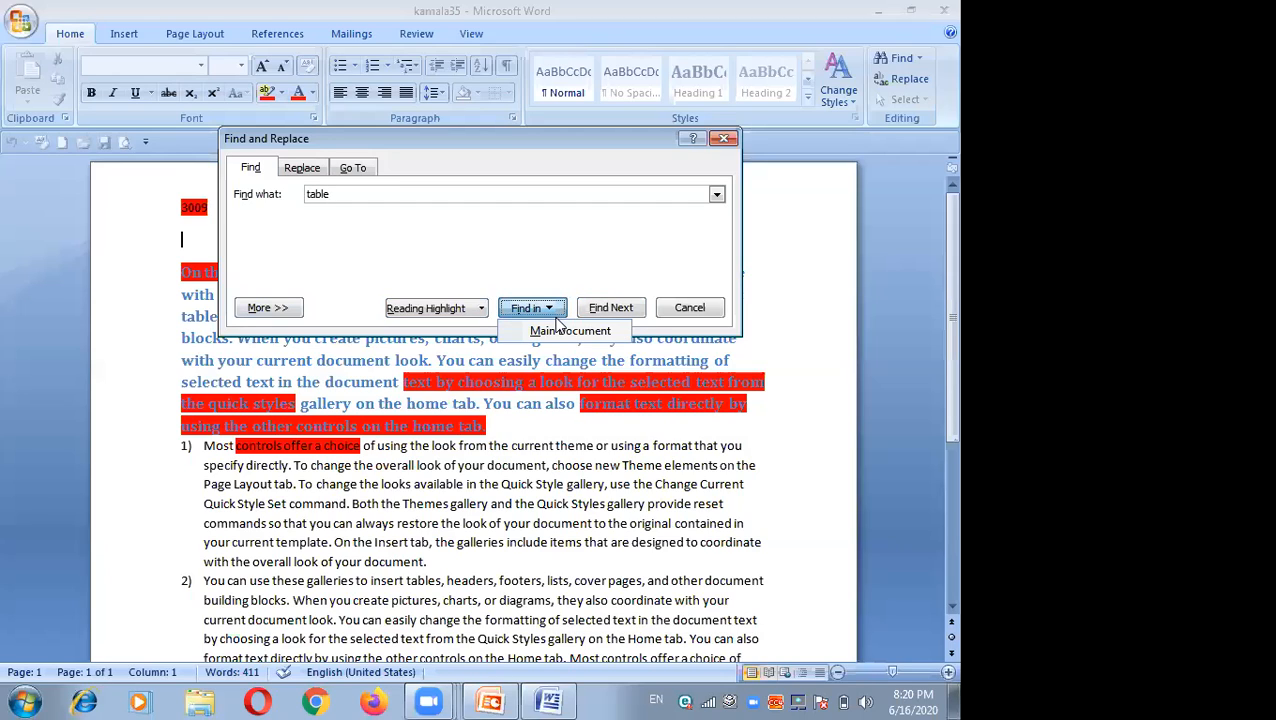
left_click(563, 331)
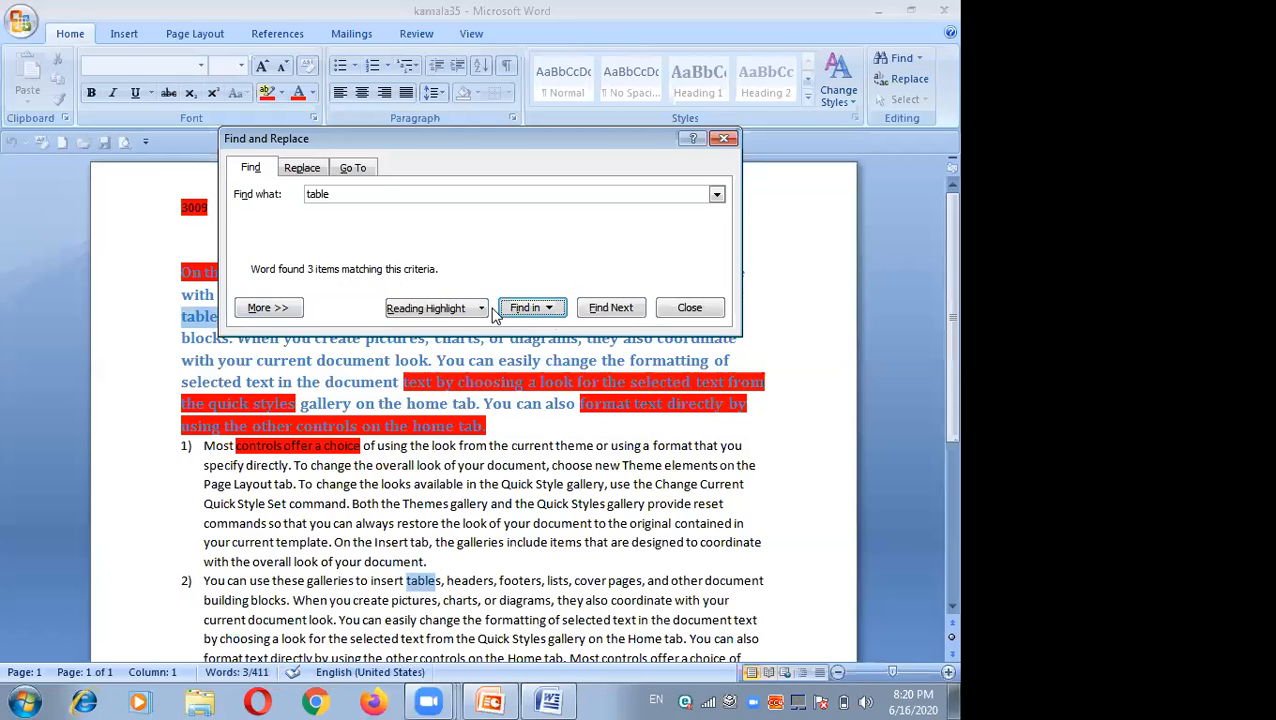
left_click(680, 308)
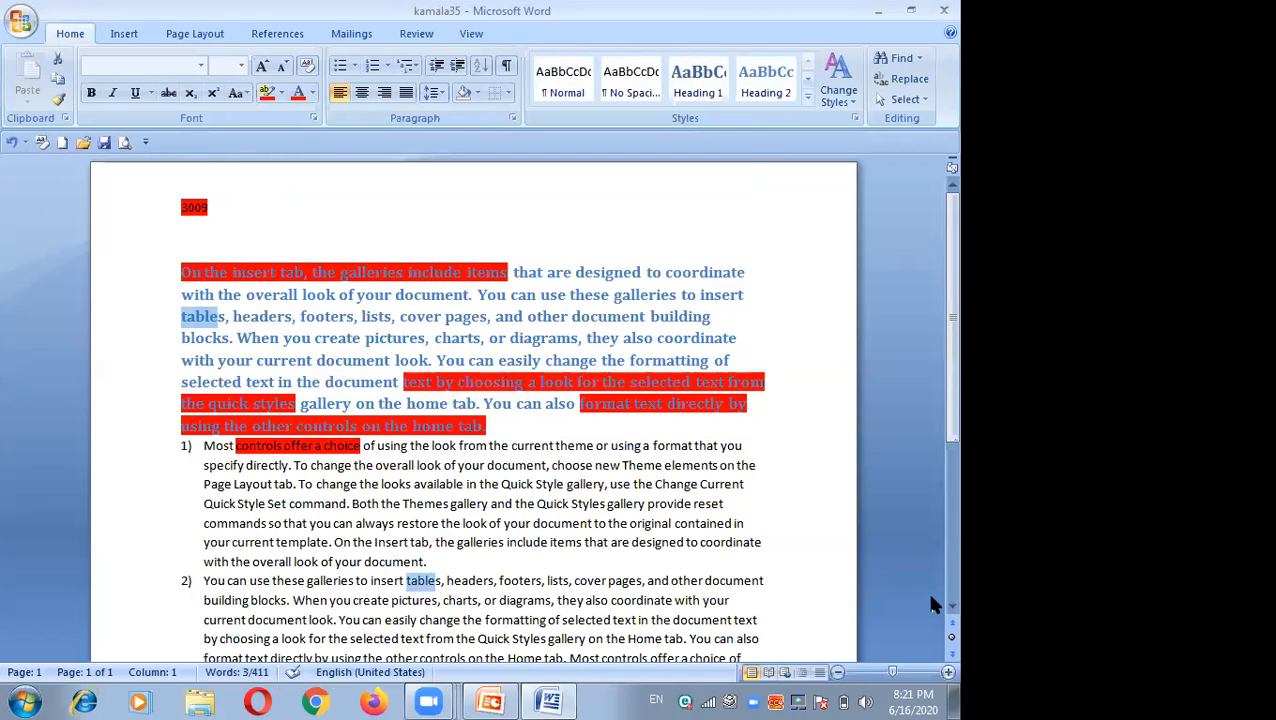
Step: Replace all occurrences of "table" with "chair" throughout the document, searching from the beginning, then close the dialog
scroll(928, 605, "down", 4)
scroll(930, 603, "down", 5)
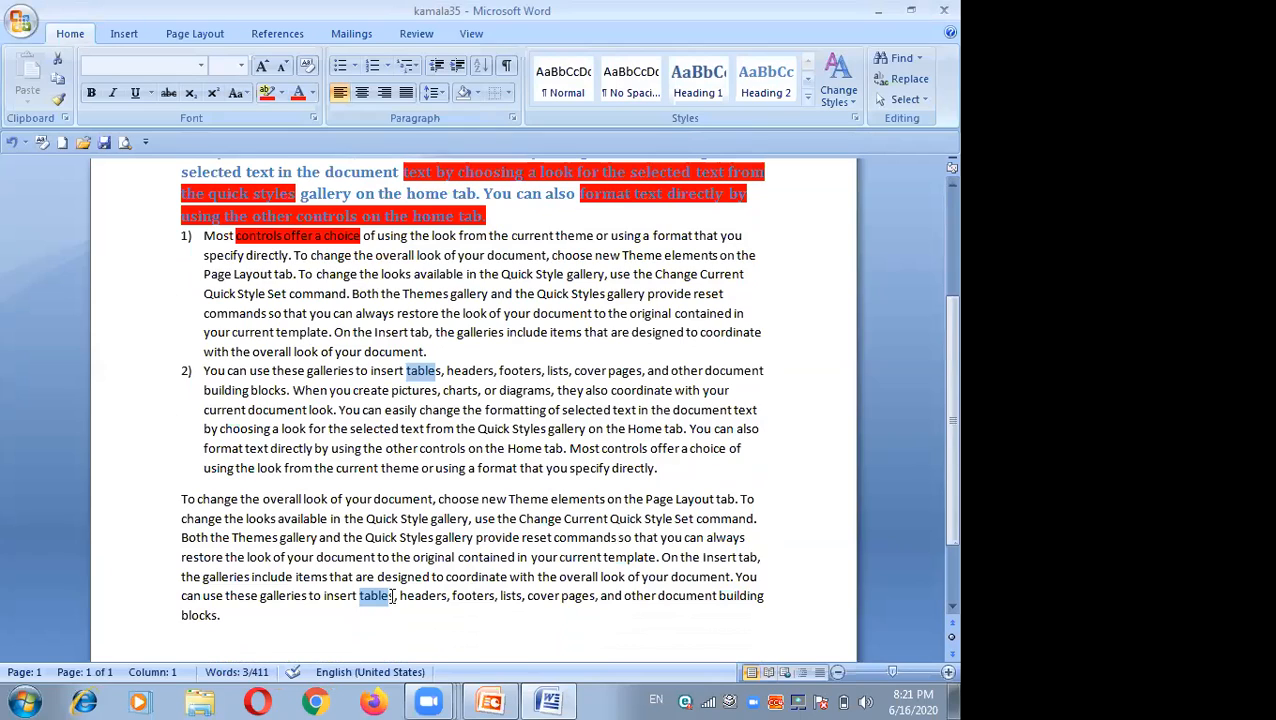
left_click(410, 391)
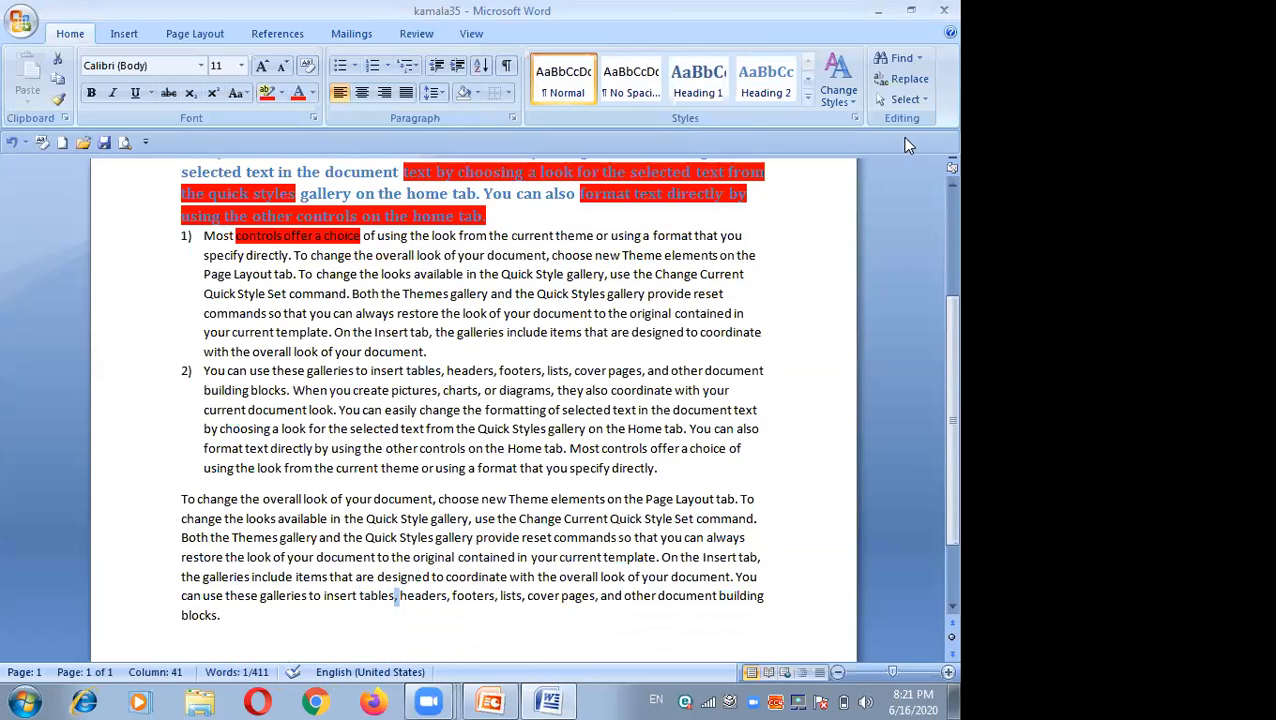
left_click(900, 60)
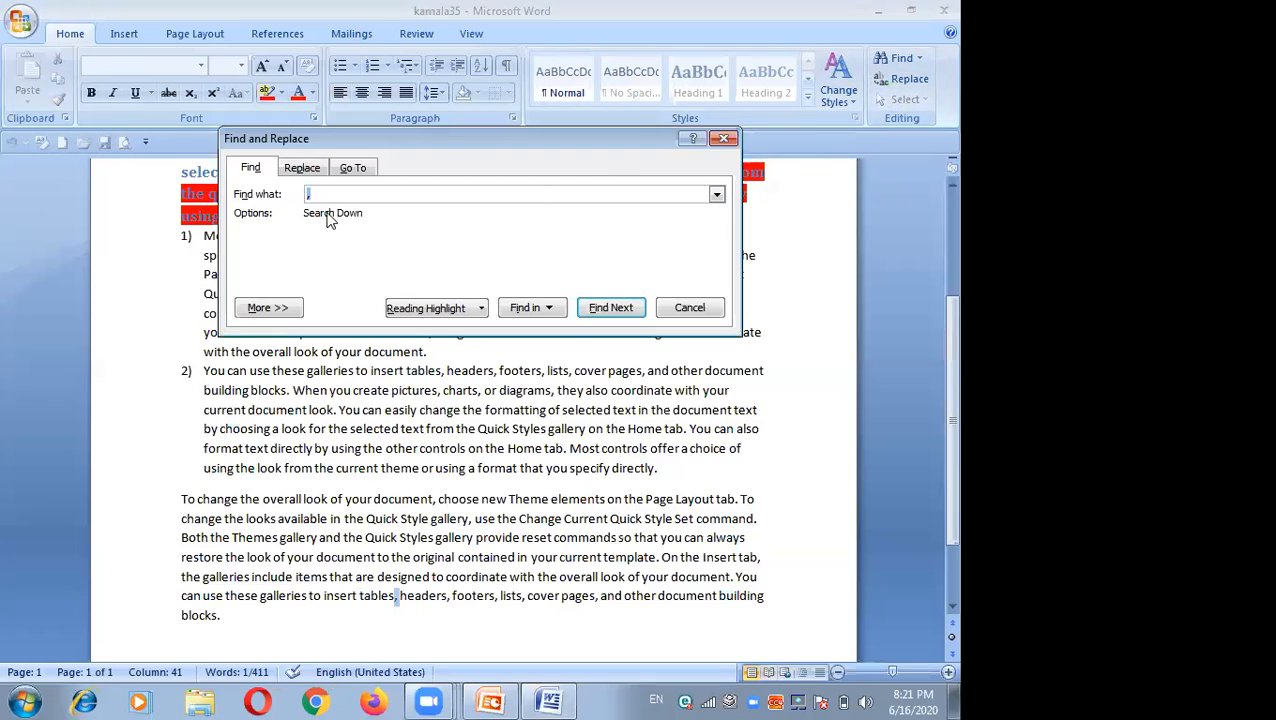
type("table")
left_click(301, 169)
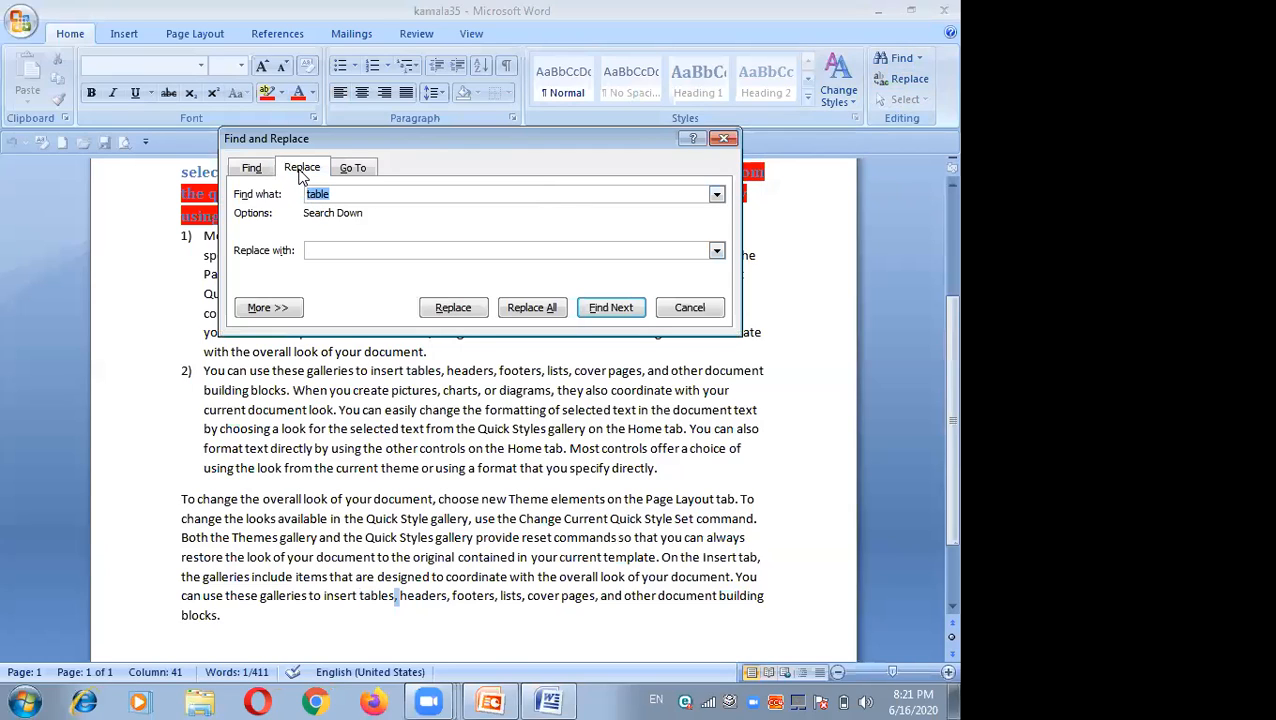
left_click(316, 252)
type("chair")
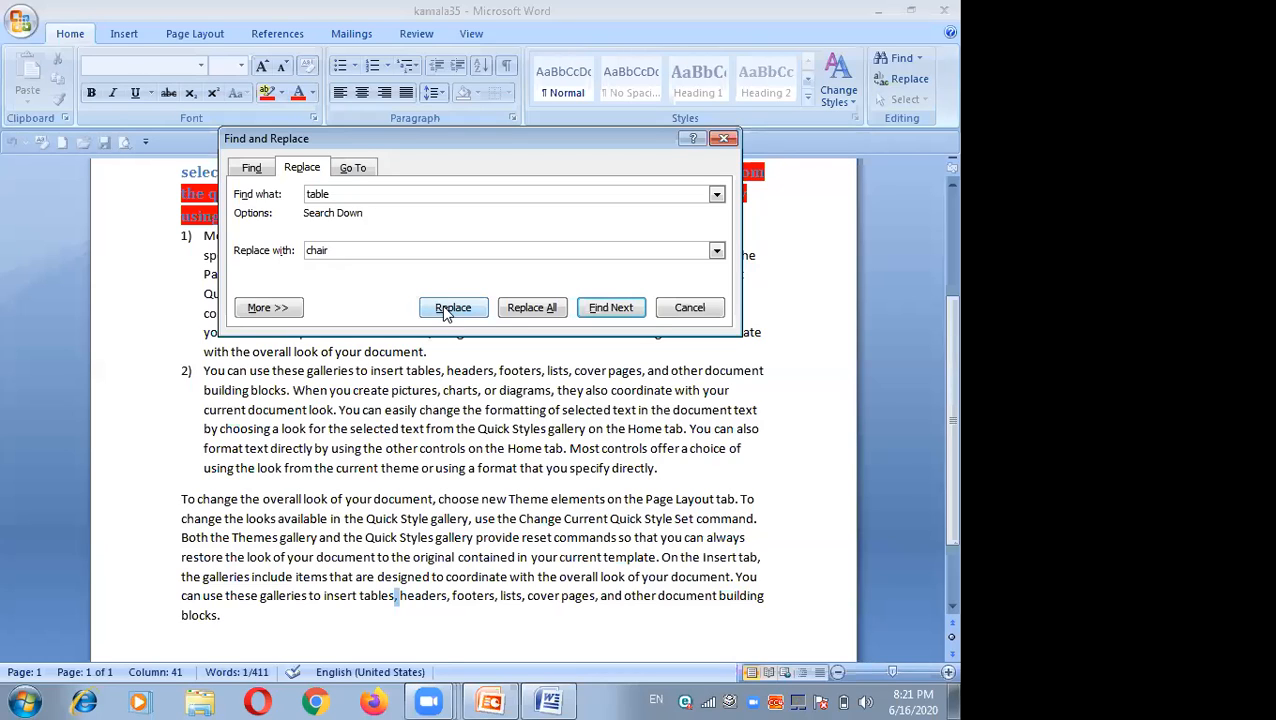
left_click(513, 310)
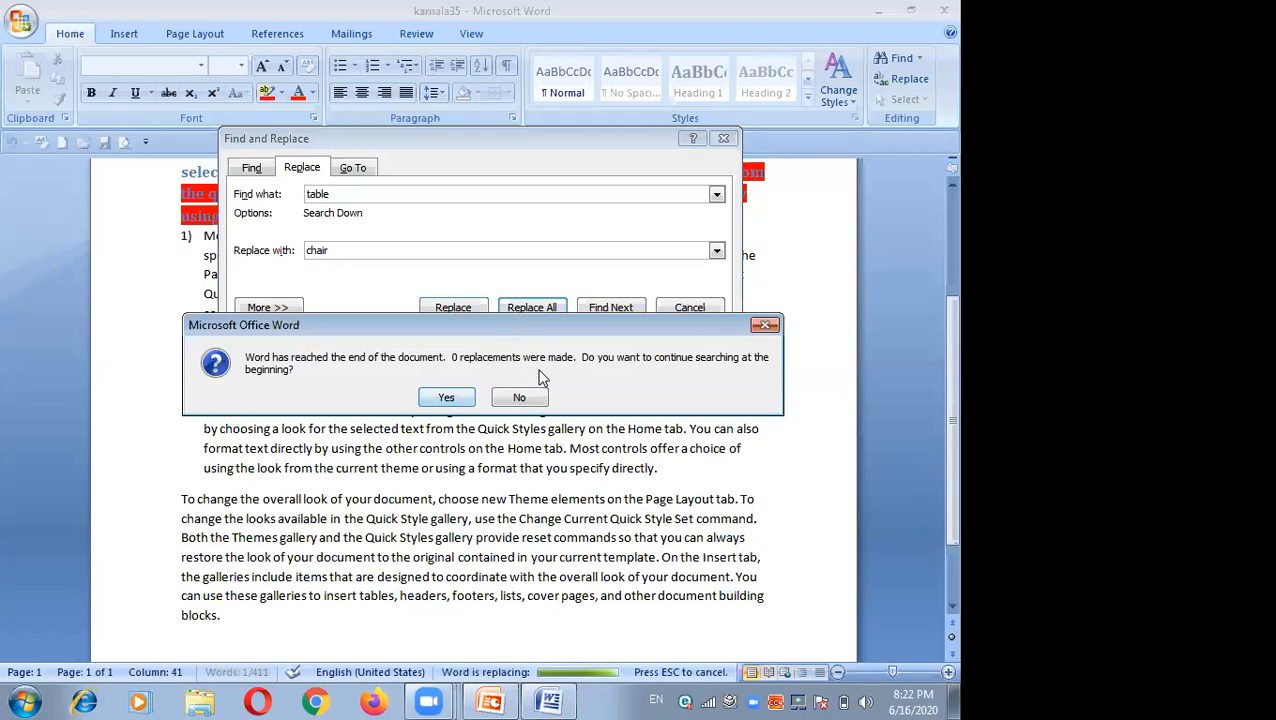
left_click(450, 391)
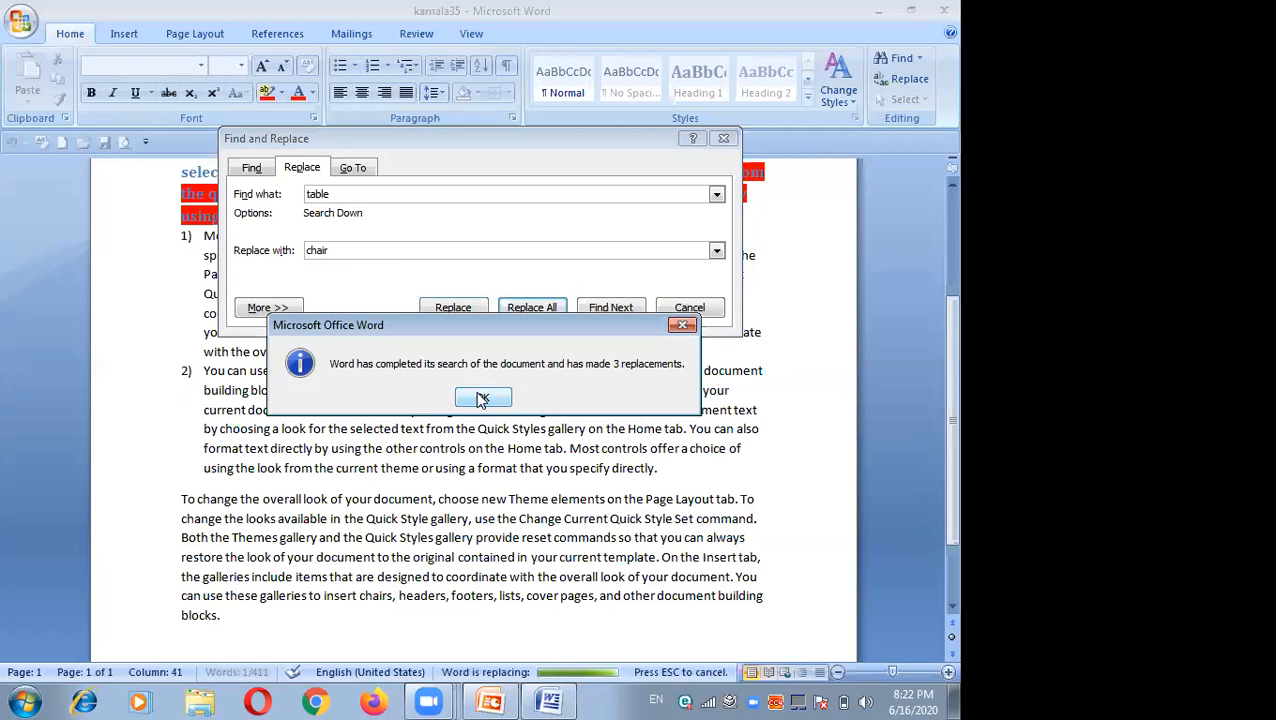
left_click(481, 399)
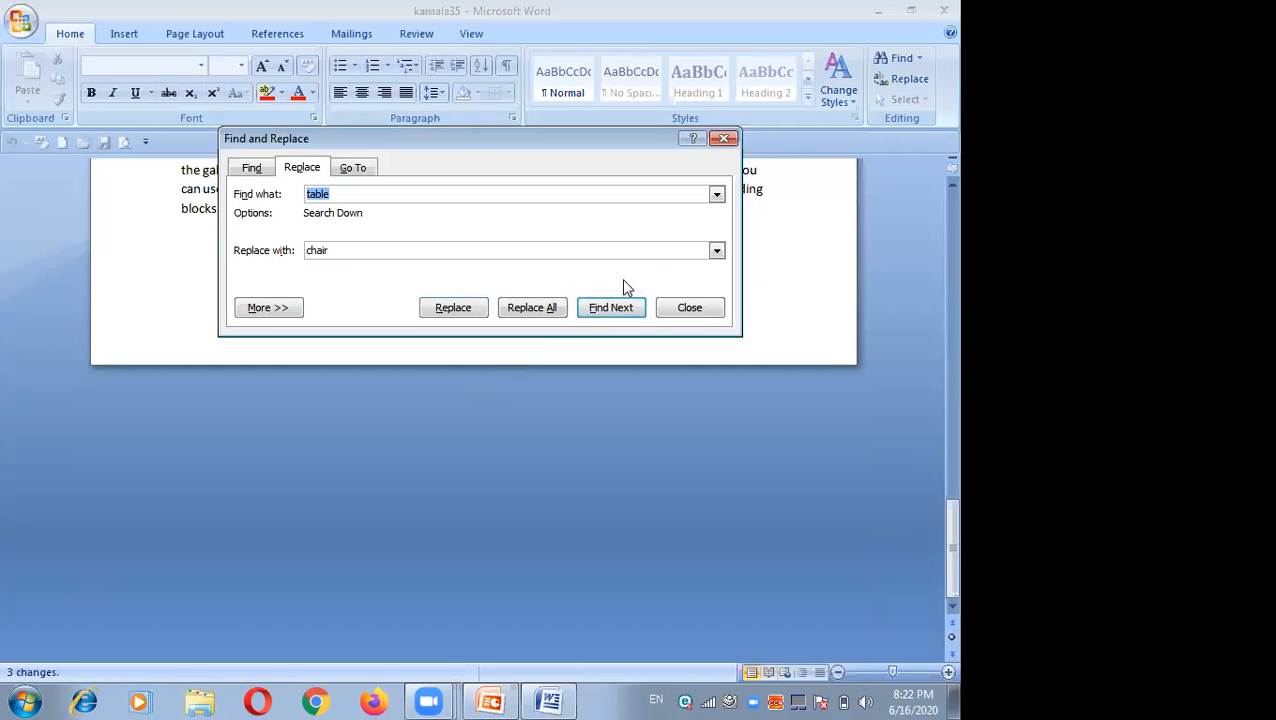
left_click(691, 308)
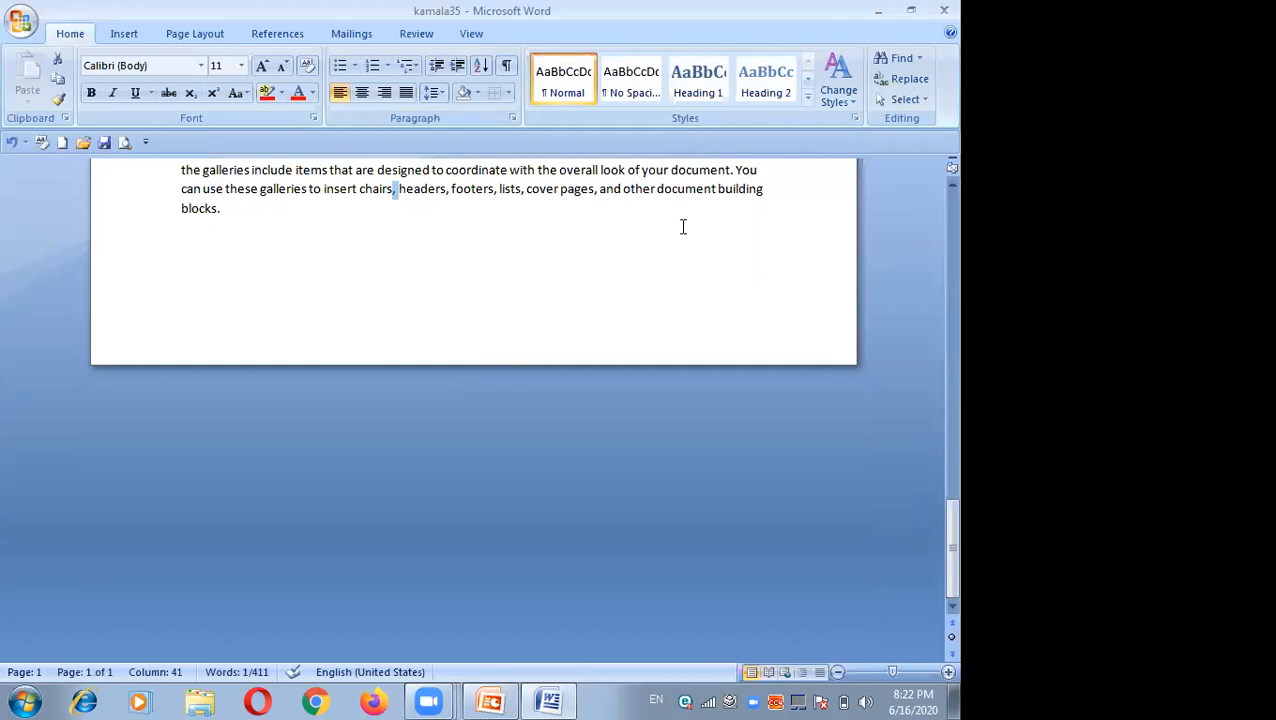
Step: Insert the Alphabet built-in cover page at the start of the document
scroll(926, 176, "up", 2)
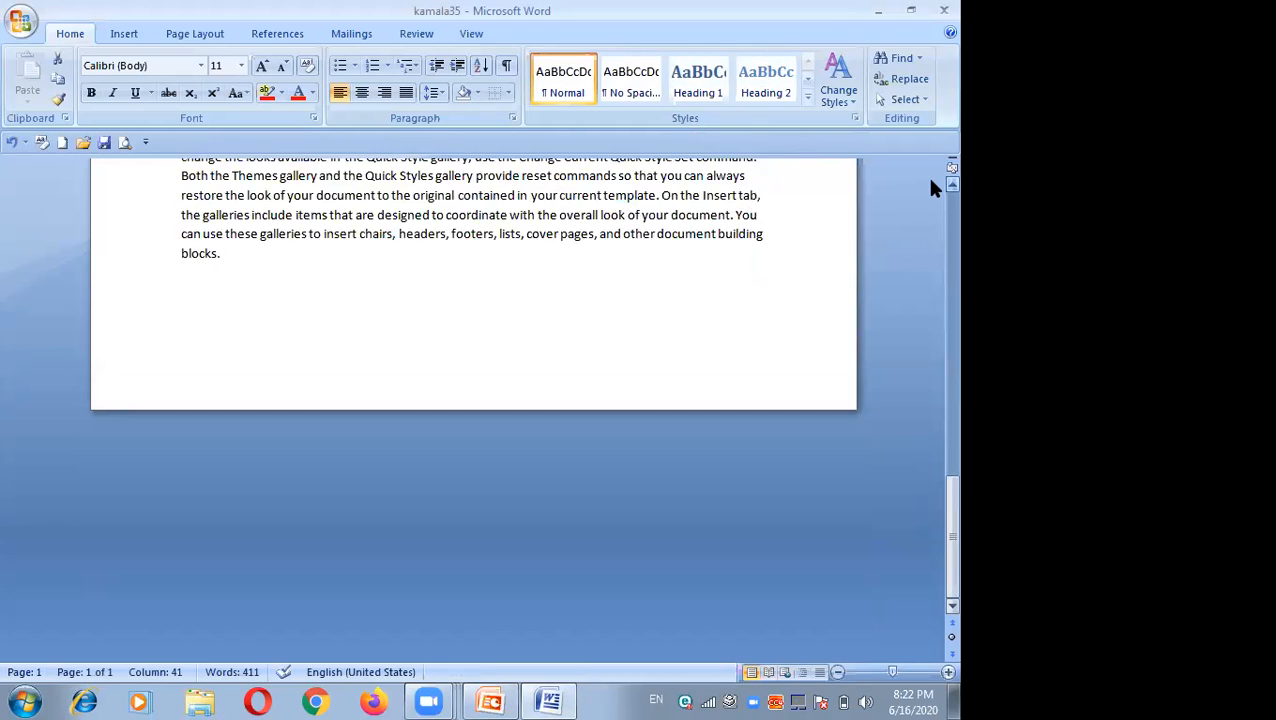
scroll(931, 186, "up", 3)
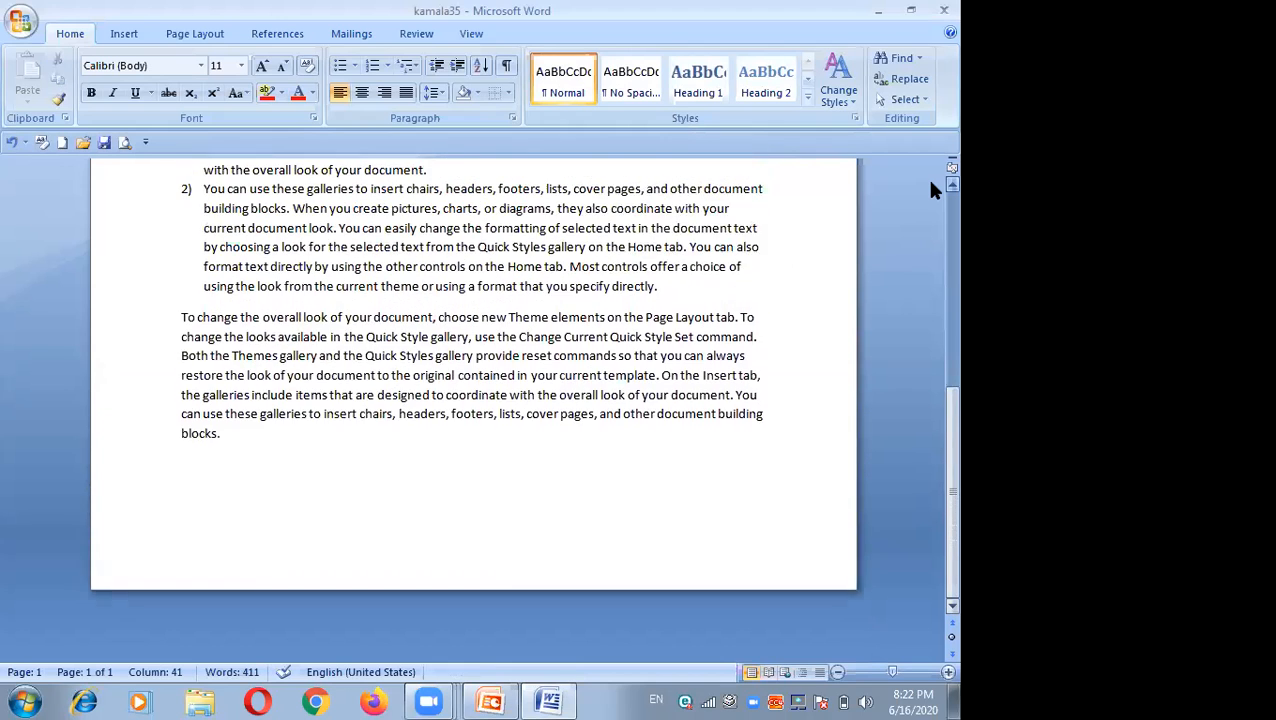
scroll(931, 190, "up", 1)
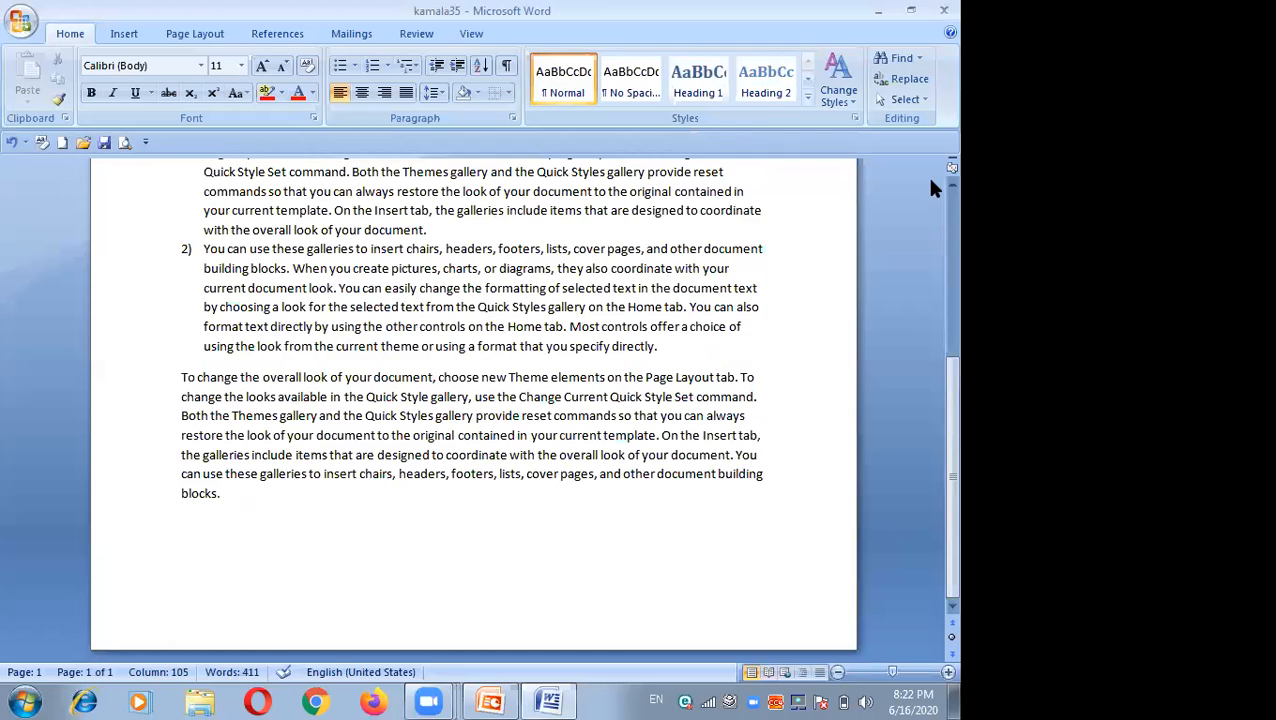
scroll(931, 183, "up", 3)
scroll(929, 183, "up", 2)
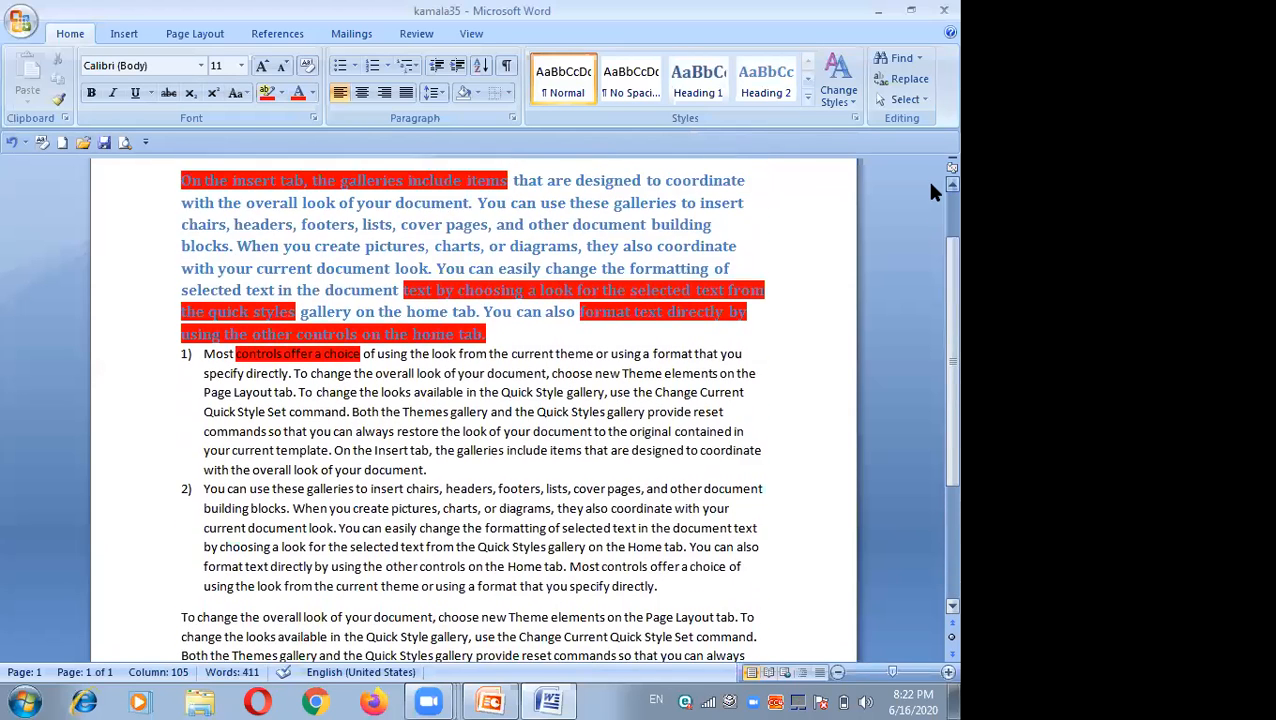
scroll(930, 187, "up", 2)
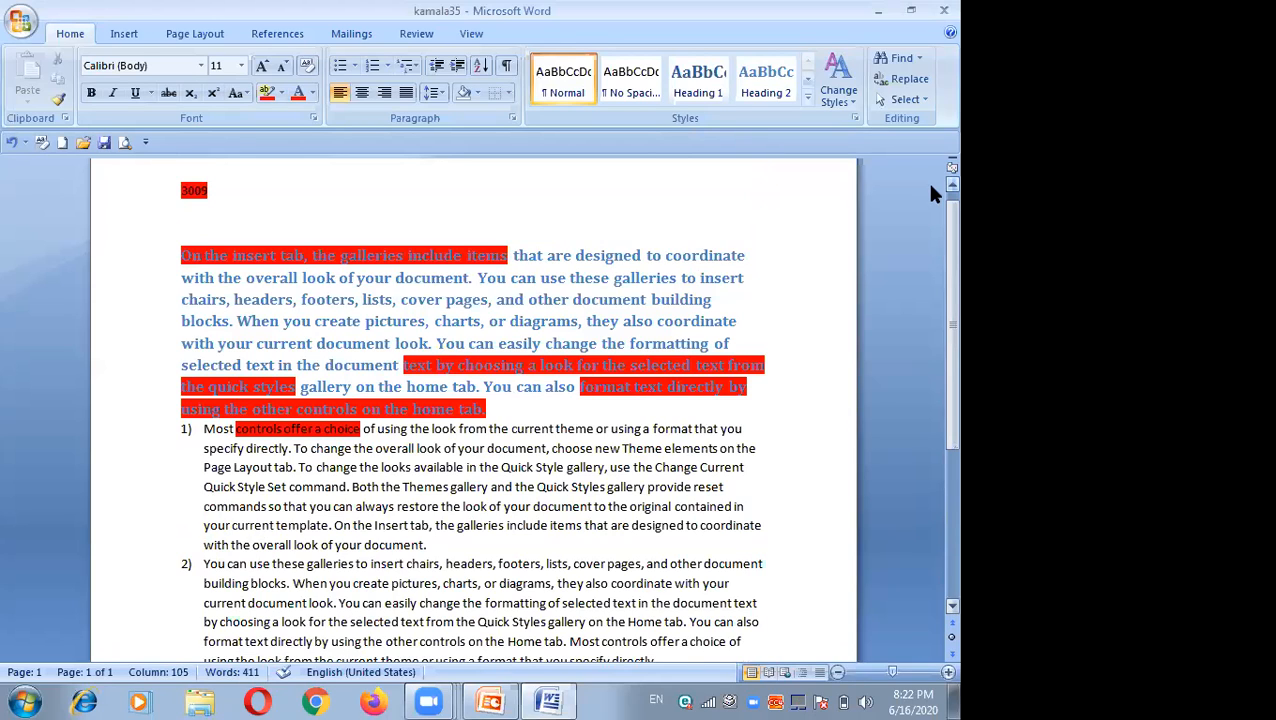
left_click(124, 34)
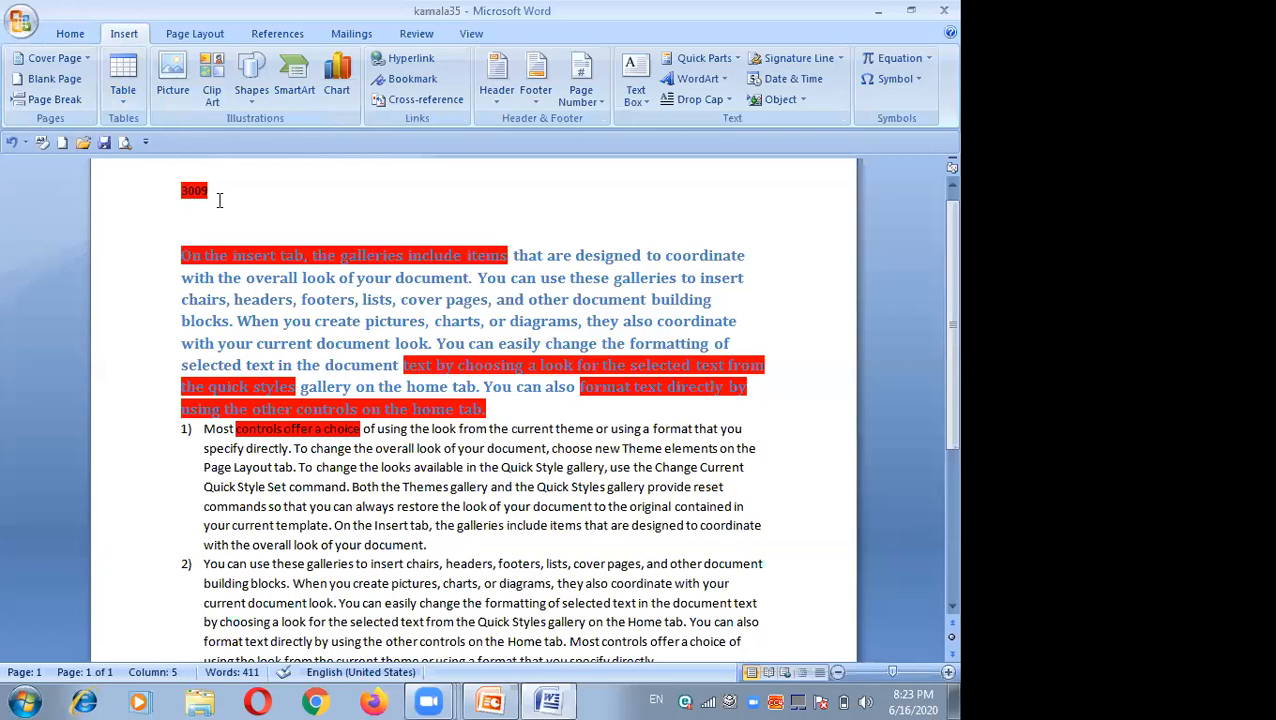
left_click(77, 60)
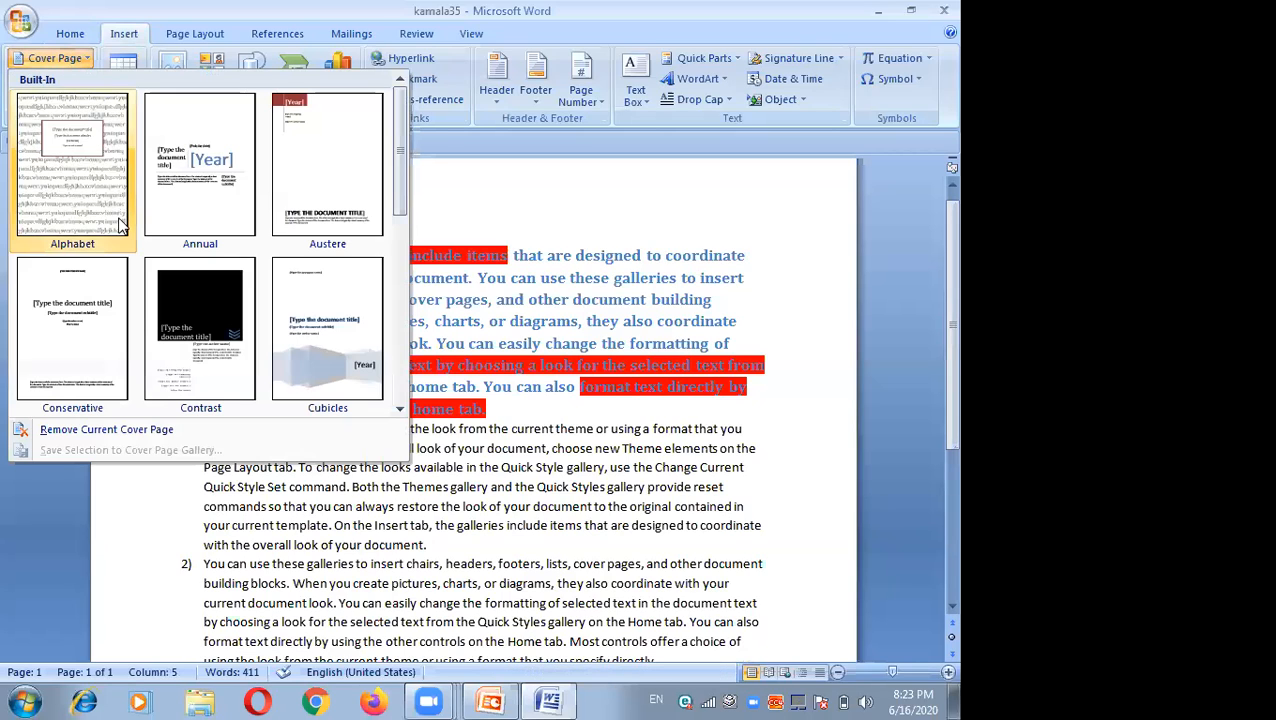
left_click(88, 200)
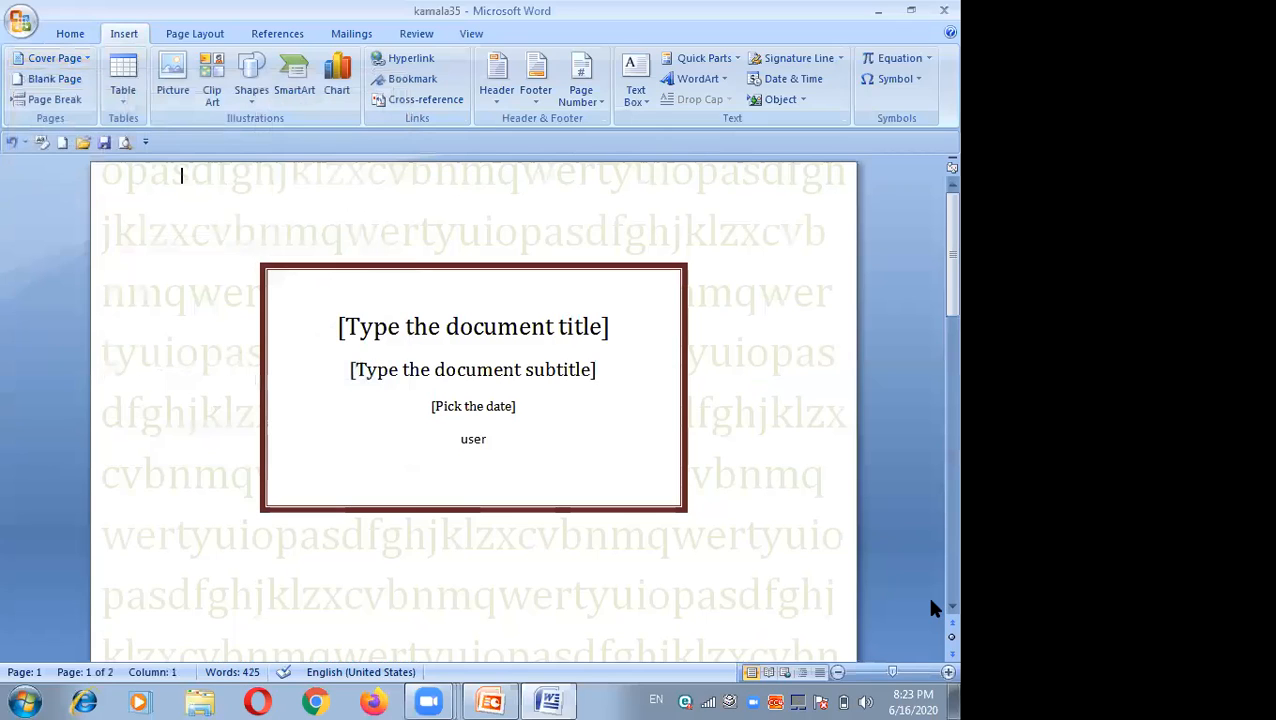
Step: Switch the cover page to the Annual design and then to the Transcend design
left_click(84, 62)
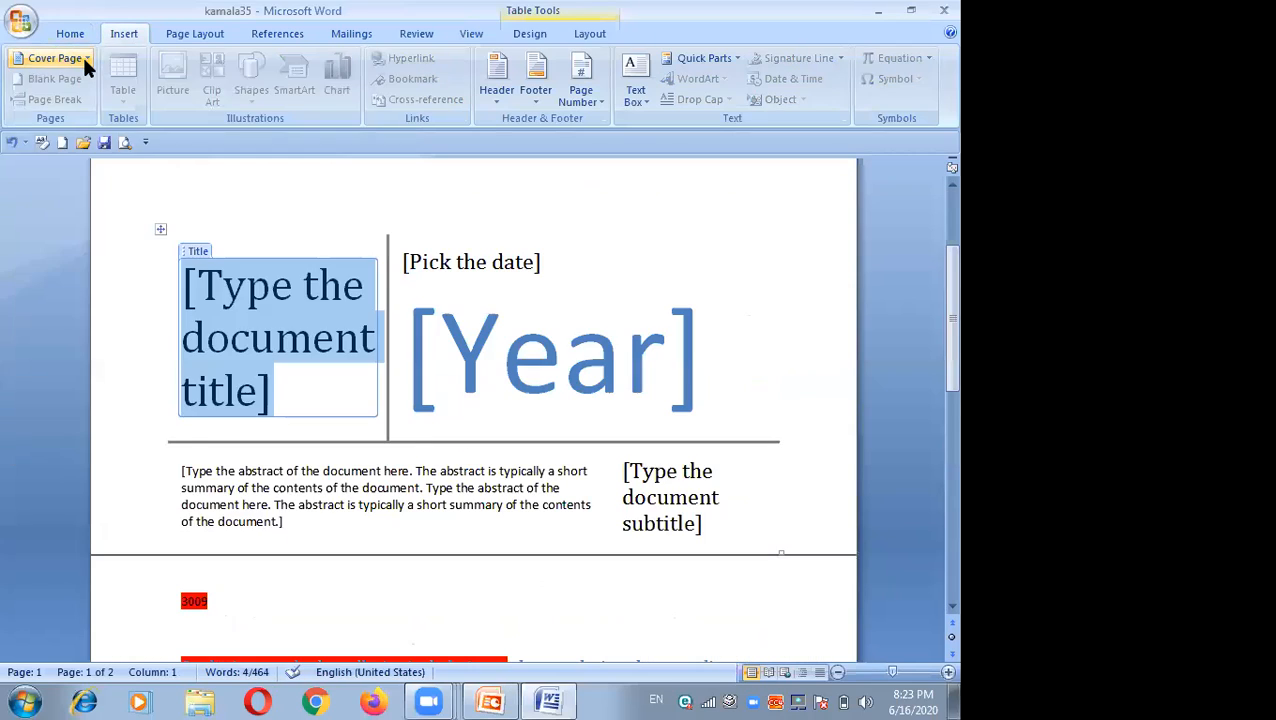
left_click(84, 58)
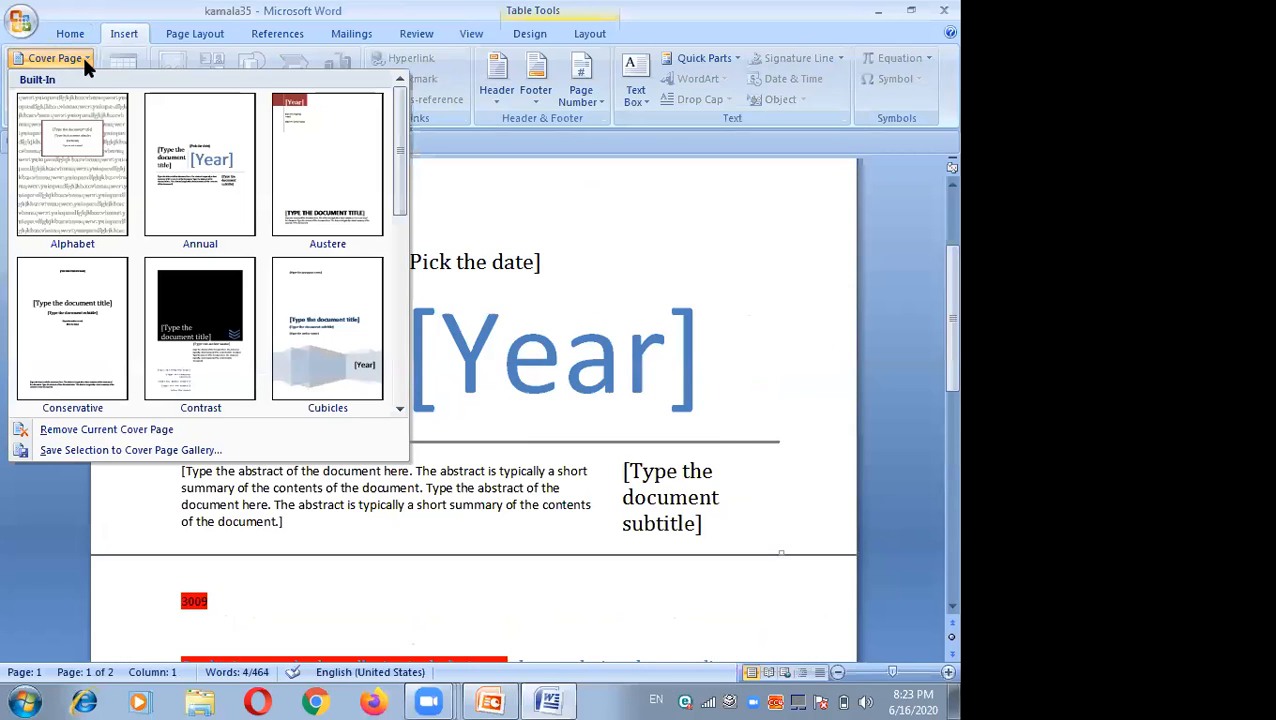
left_click(398, 411)
left_click(398, 411)
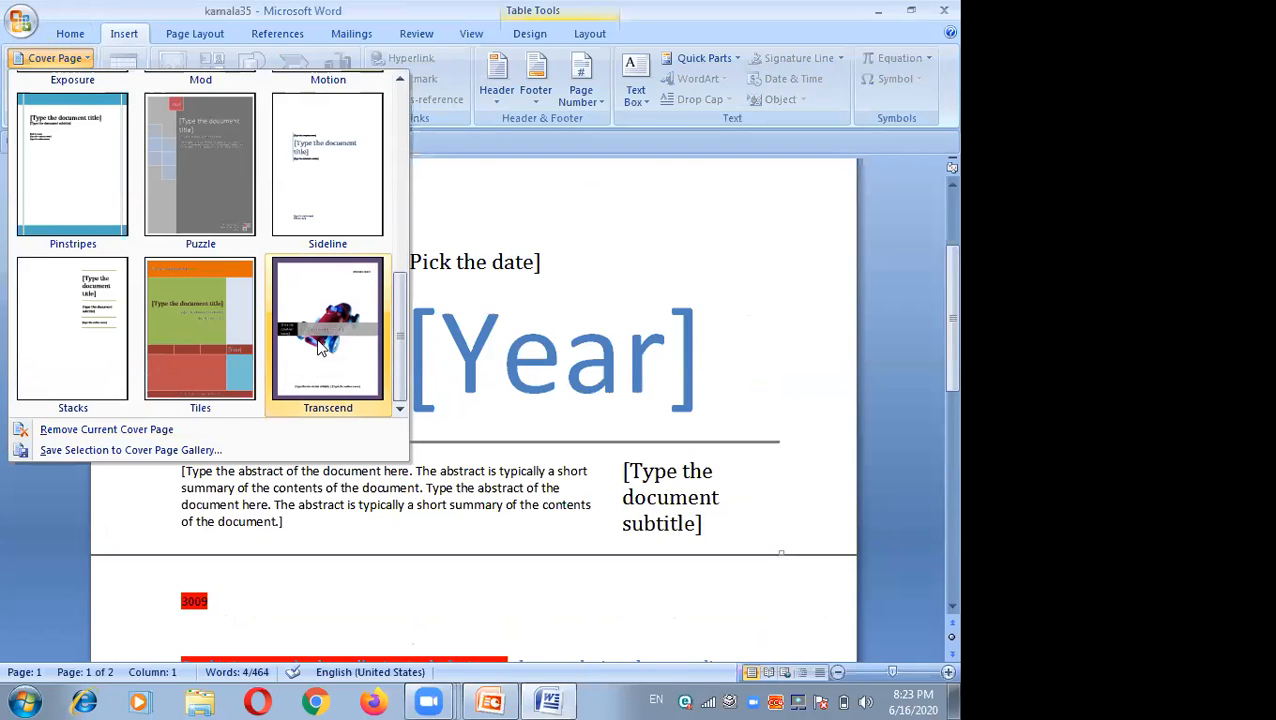
left_click(317, 341)
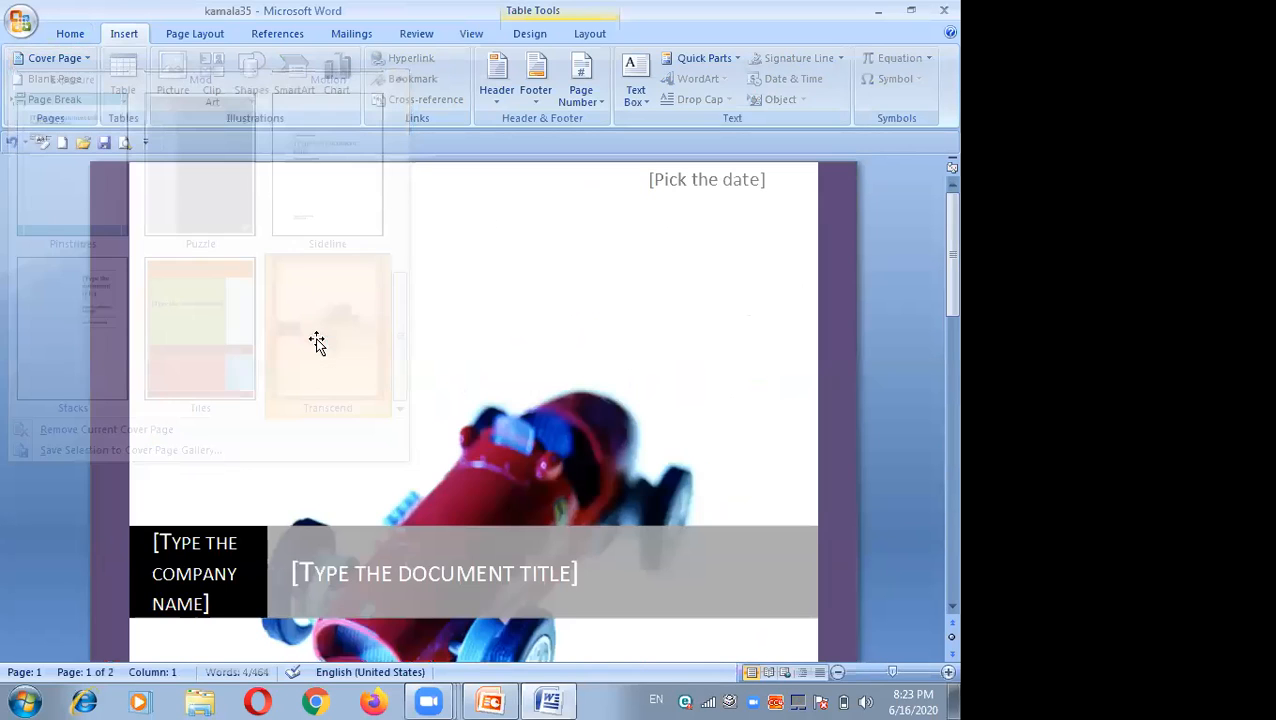
left_click(393, 572)
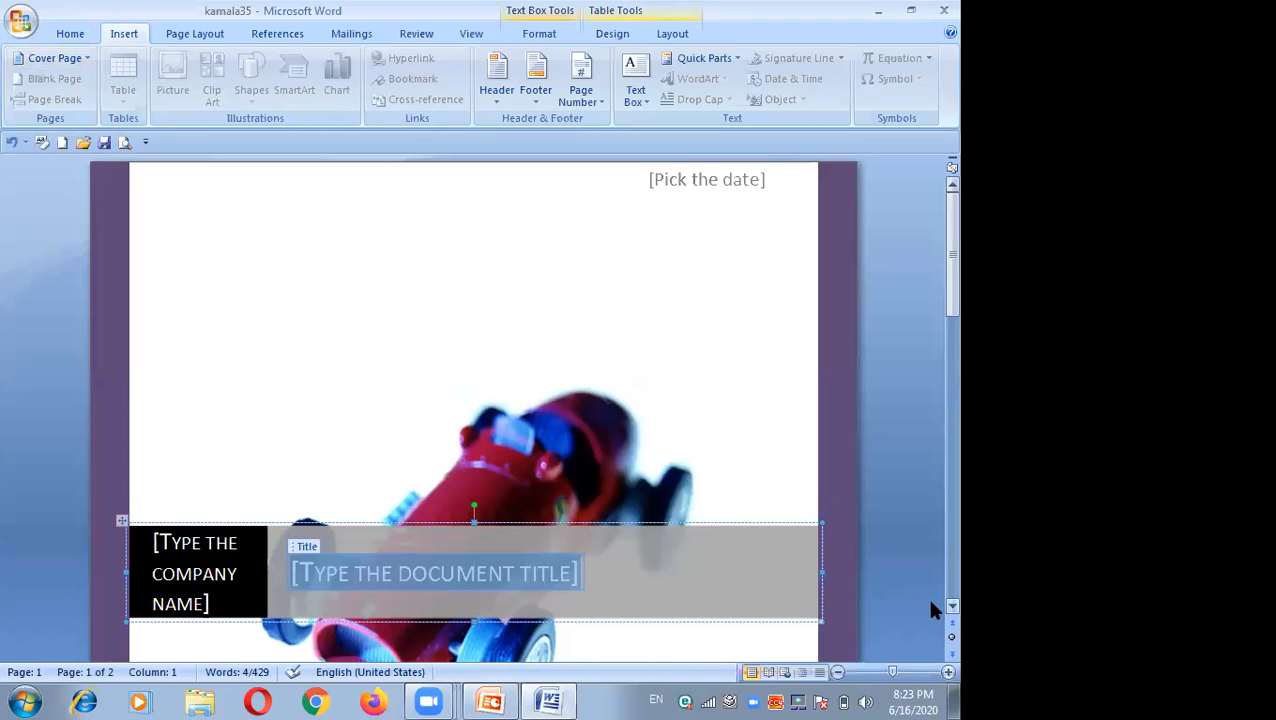
scroll(931, 603, "down", 3)
scroll(930, 612, "down", 2)
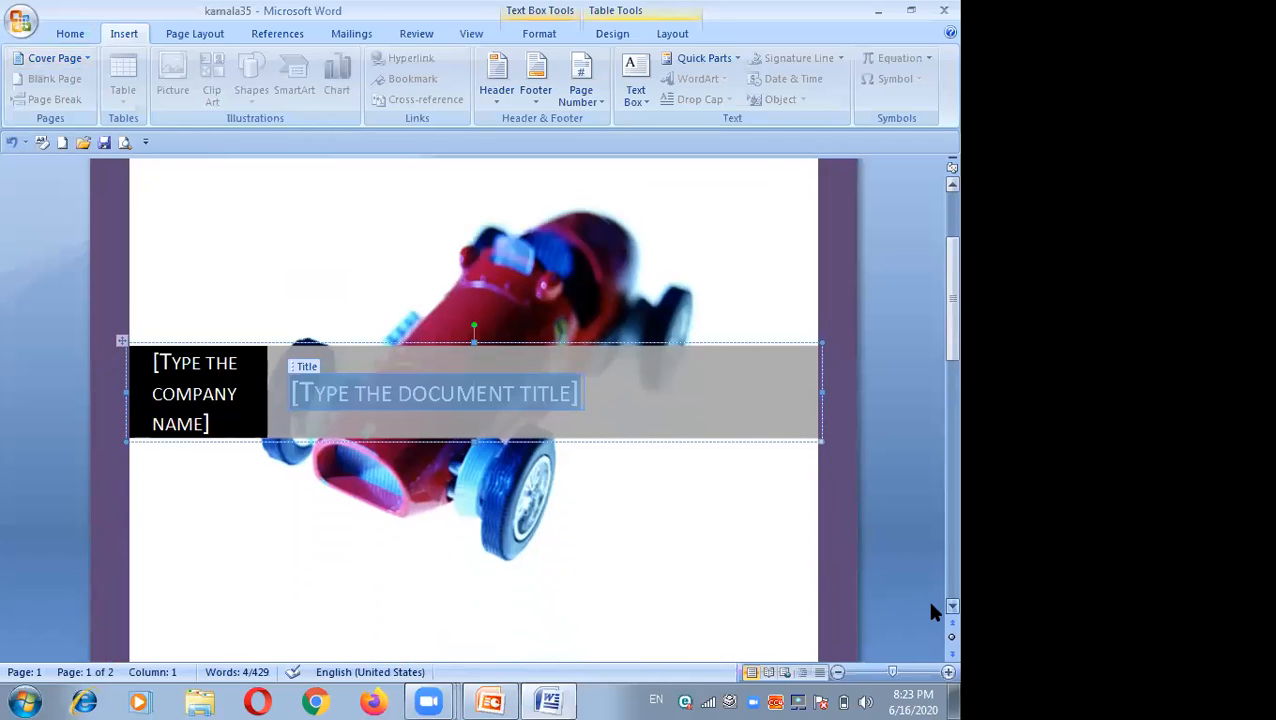
left_click(85, 58)
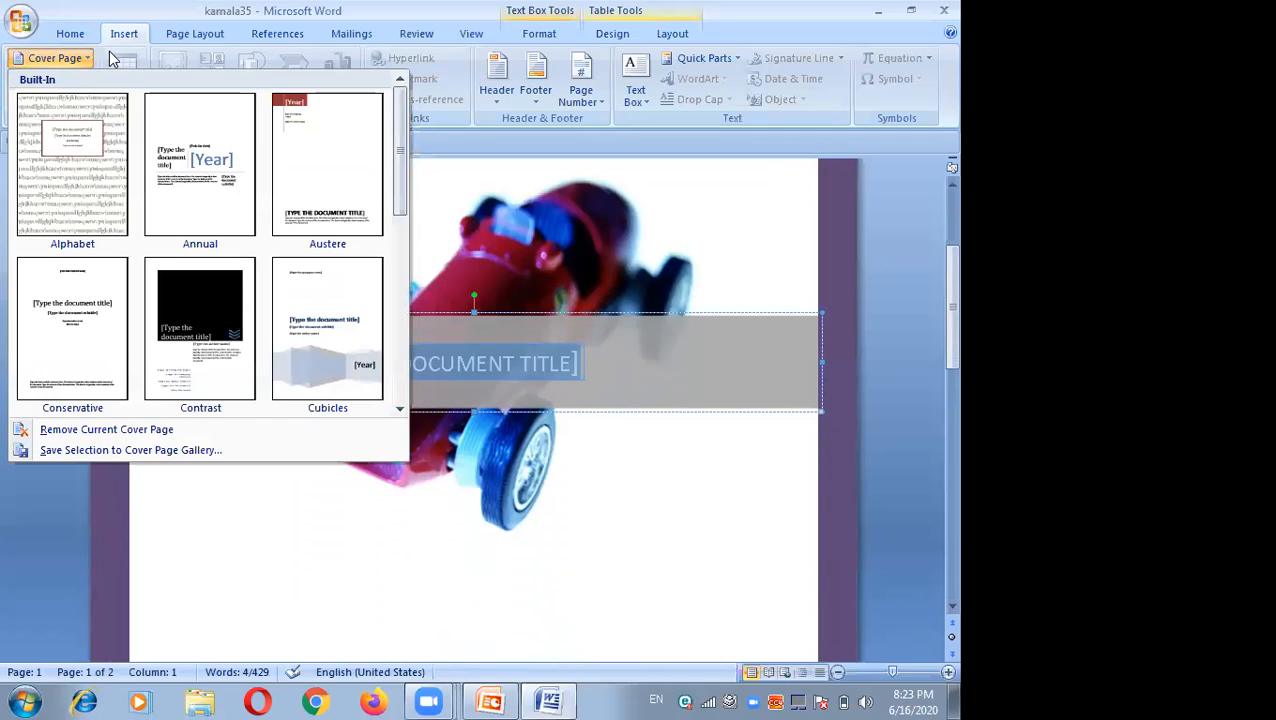
left_click(443, 193)
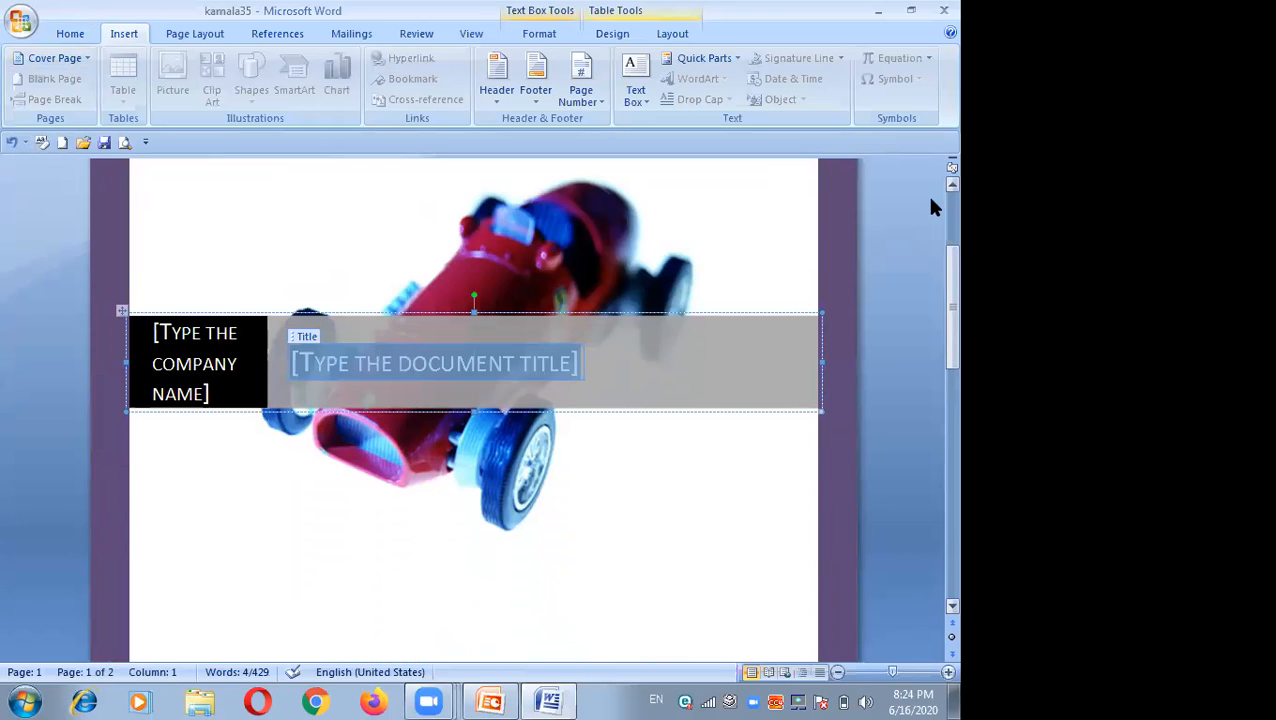
Step: Remove the current cover page from the document
scroll(930, 210, "up", 4)
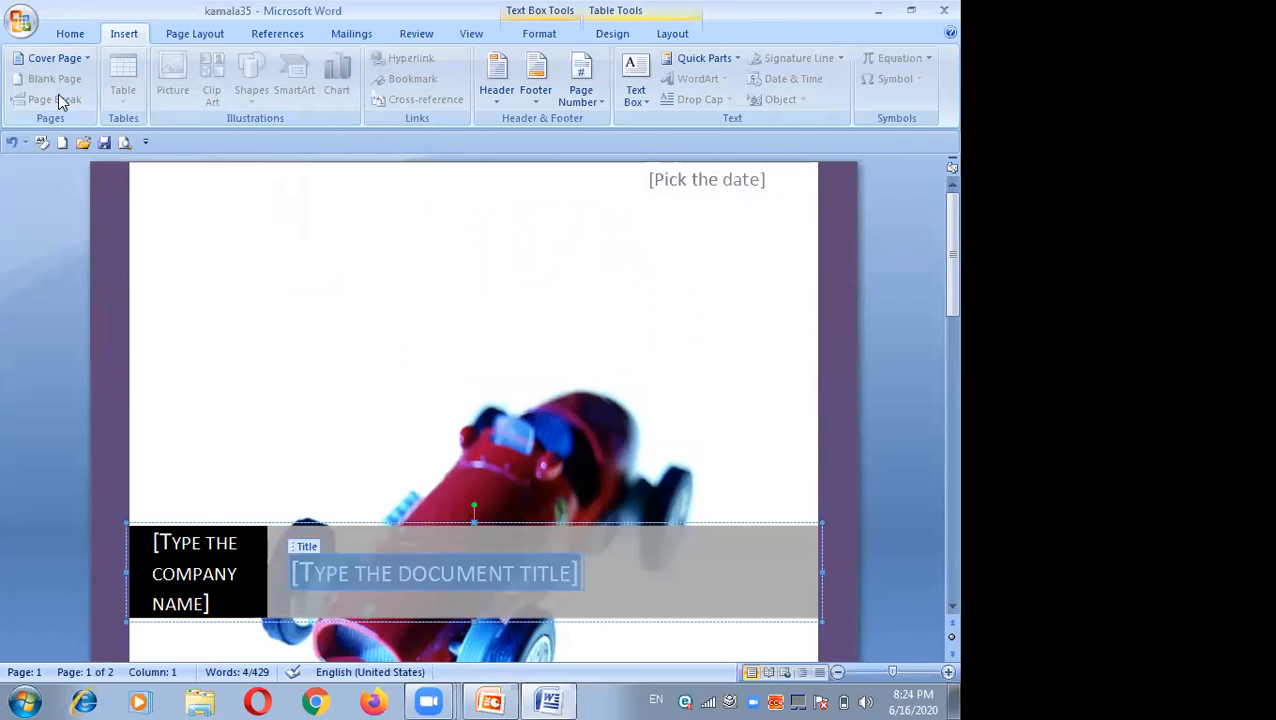
left_click(68, 33)
left_click(120, 36)
left_click(86, 58)
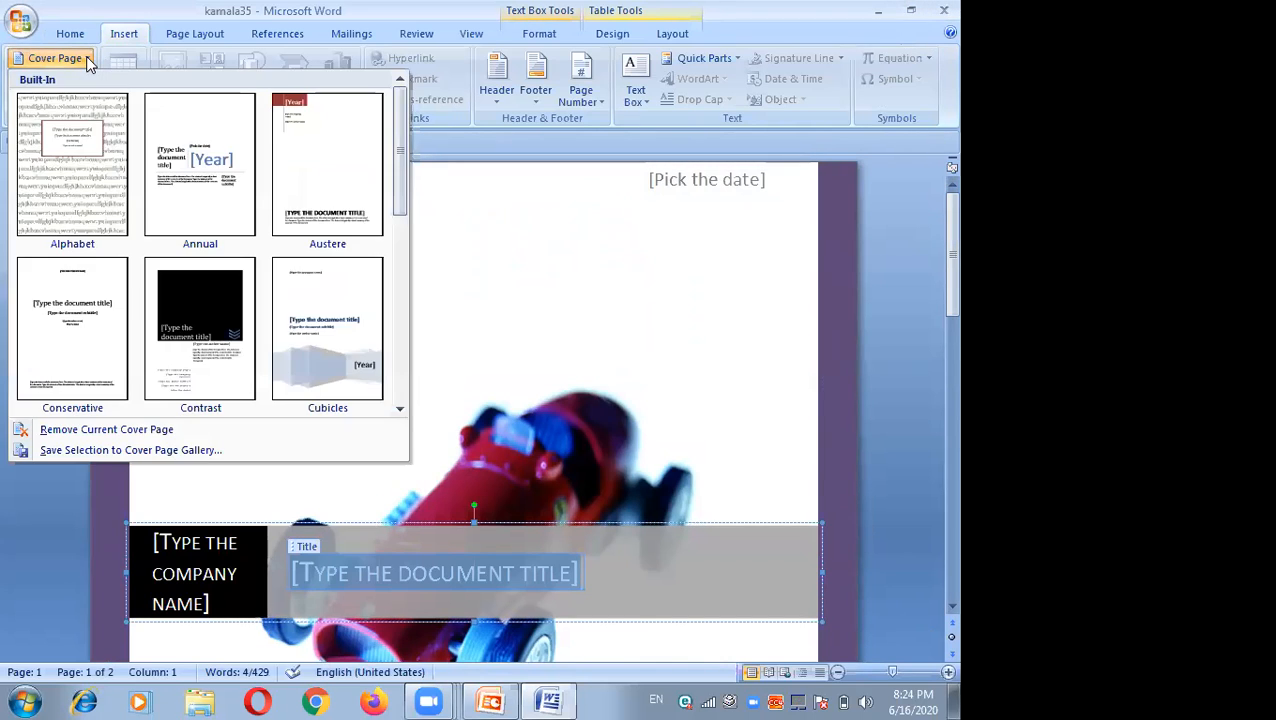
left_click(125, 427)
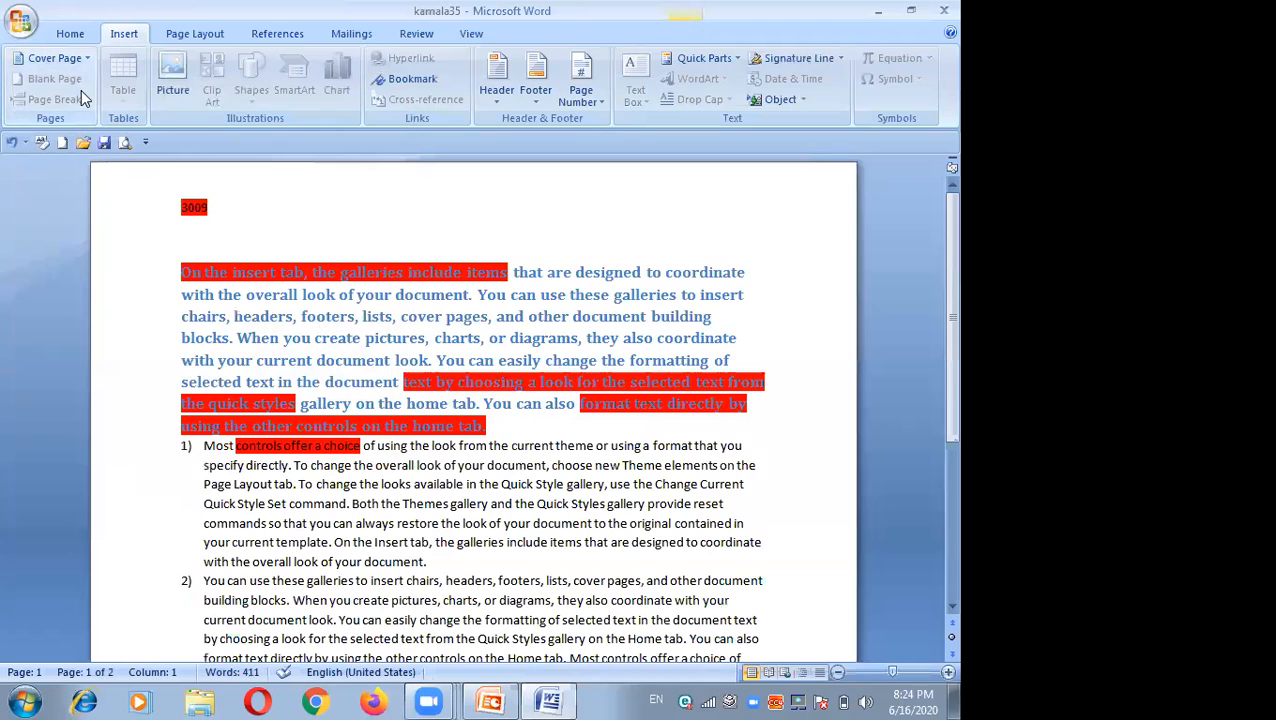
left_click(84, 56)
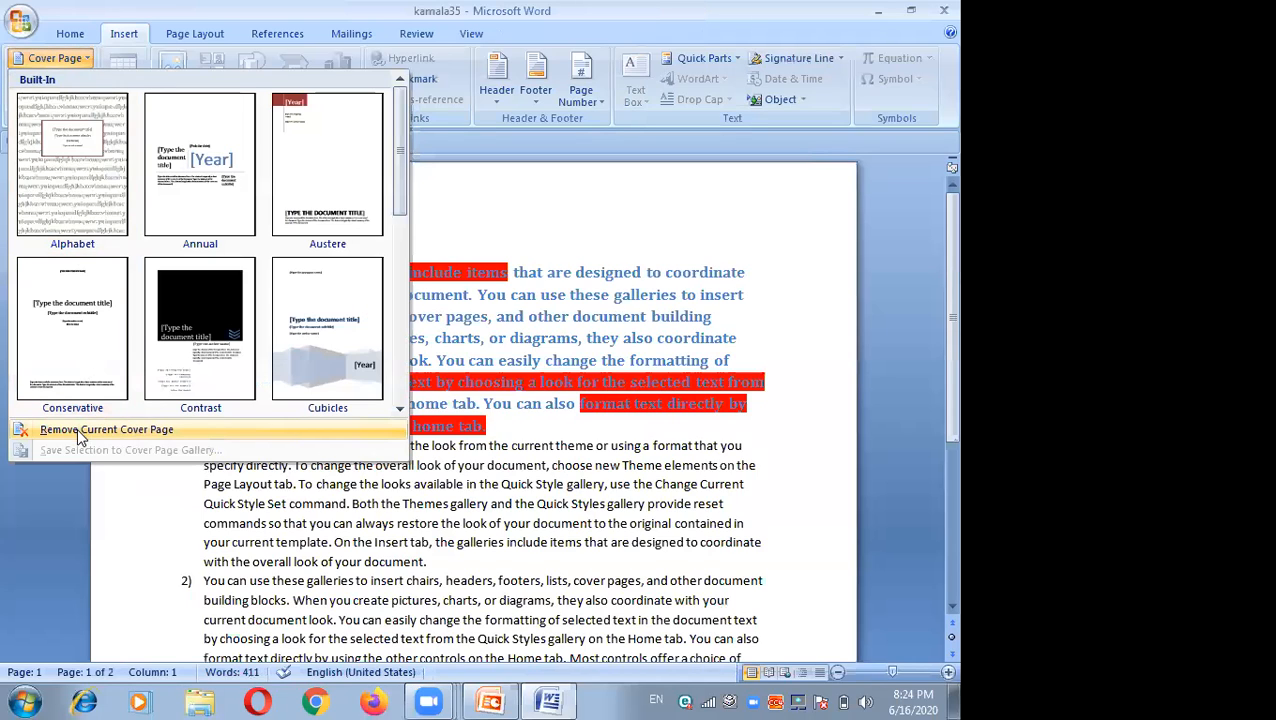
left_click(469, 222)
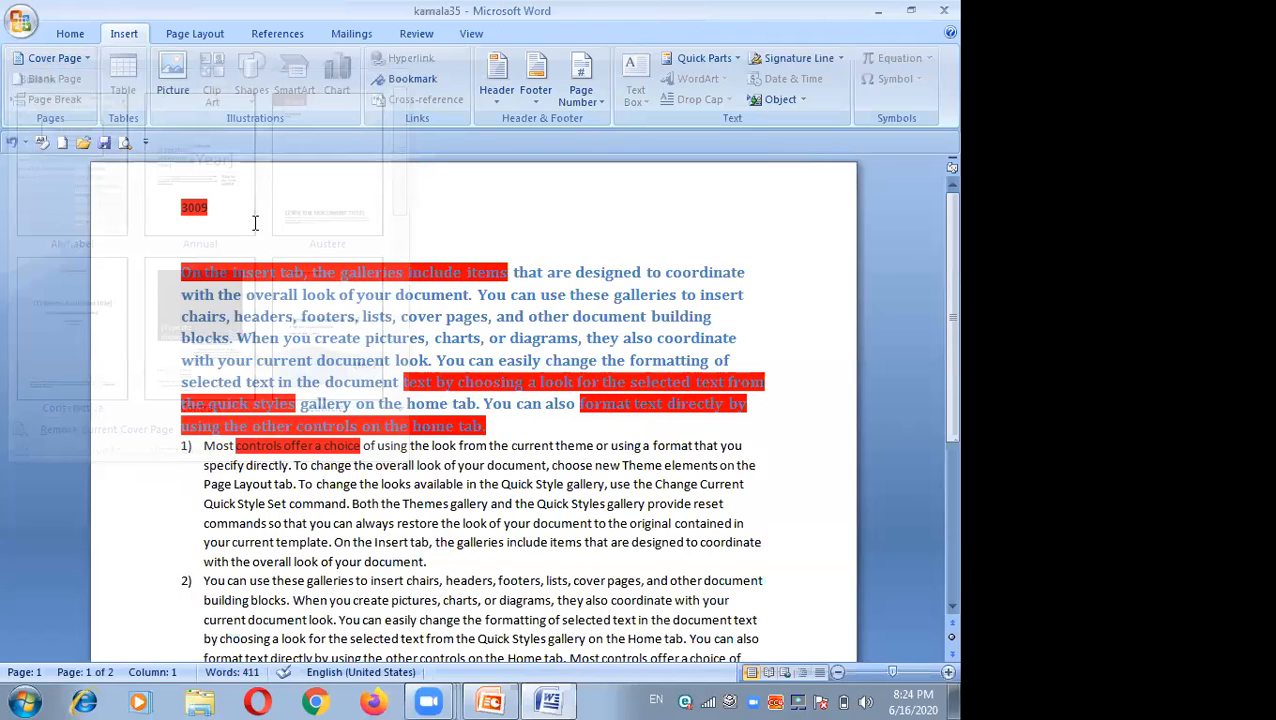
left_click(126, 100)
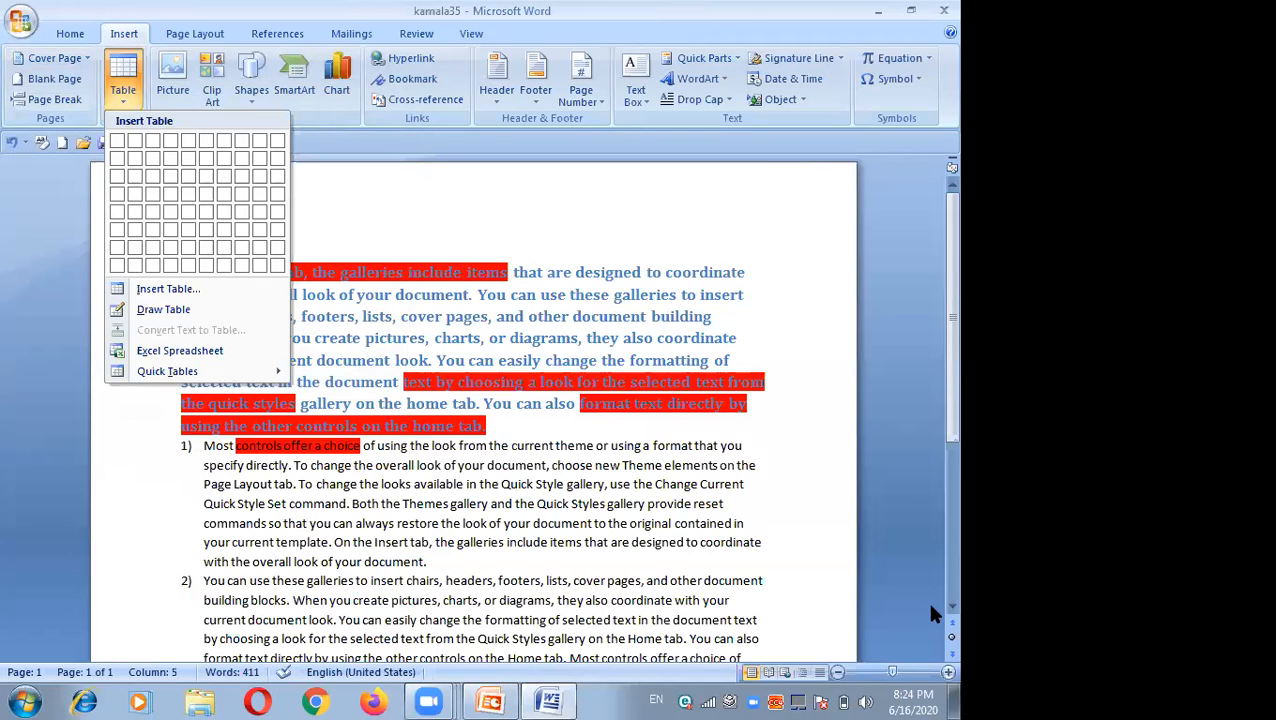
scroll(931, 606, "down", 3)
scroll(931, 608, "down", 5)
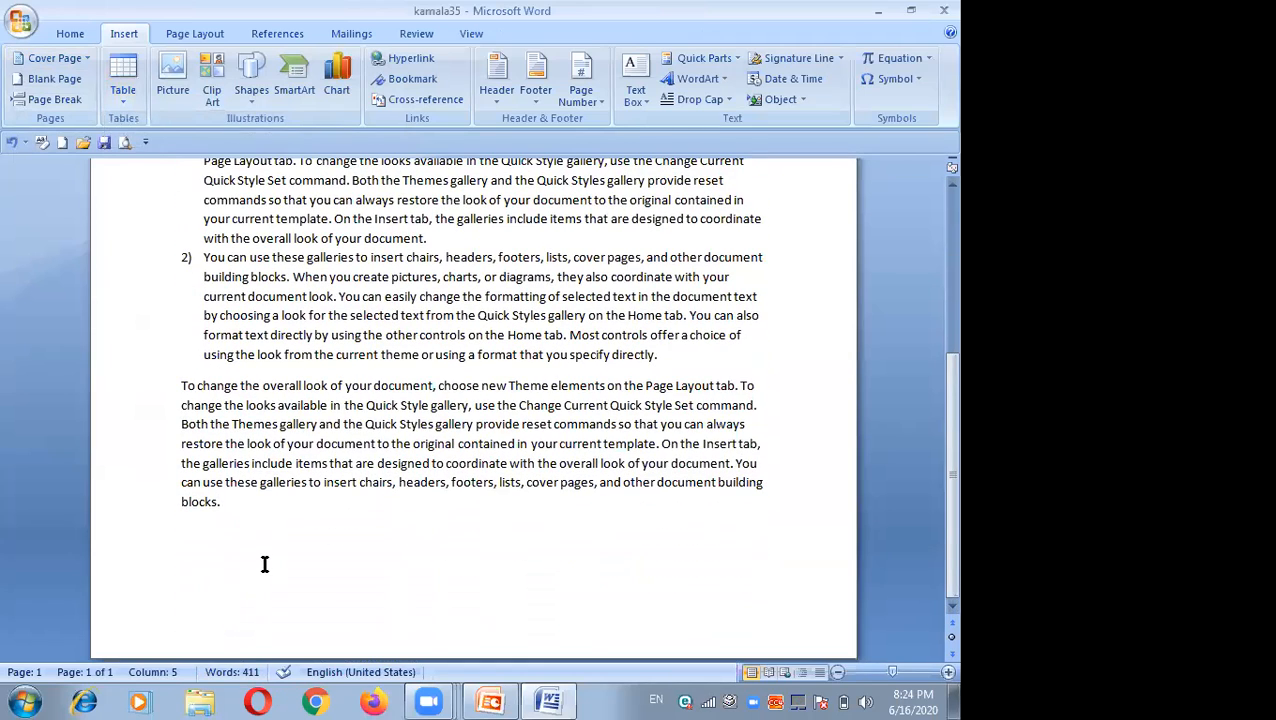
left_click_drag(175, 340, 140, 198)
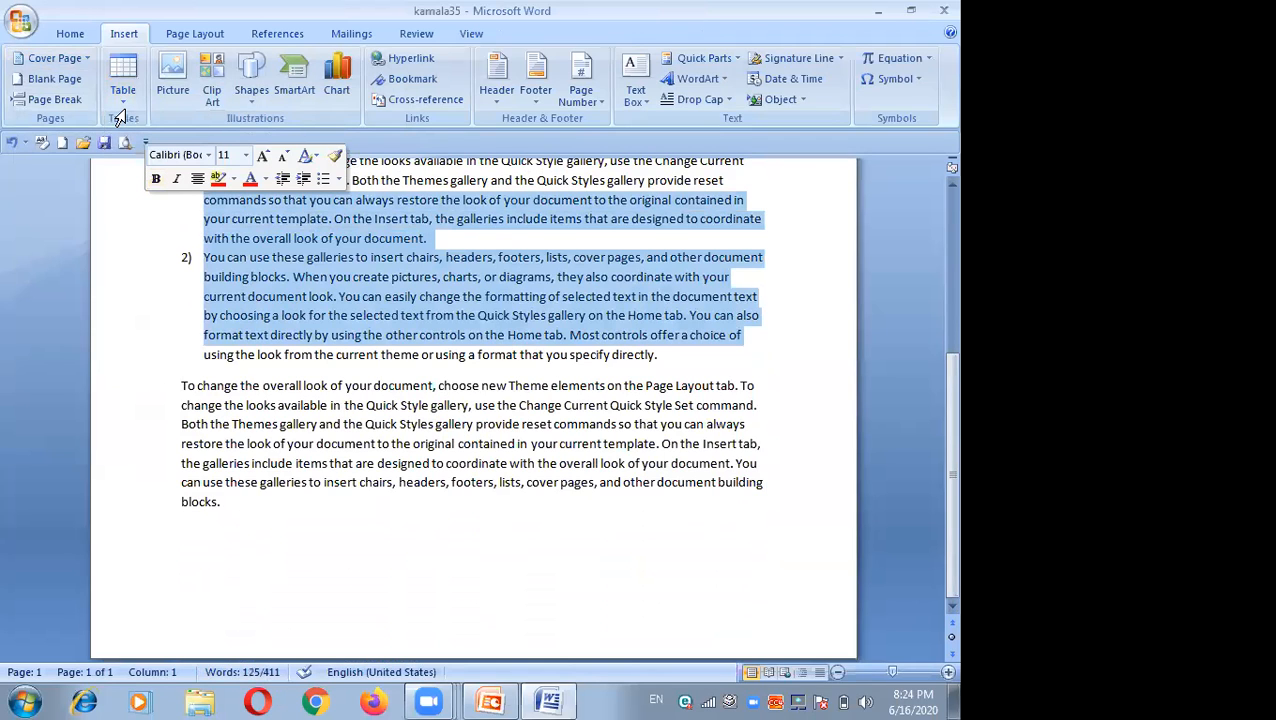
Step: Insert a table with 3 columns and 6 rows at the end of the document
left_click(122, 98)
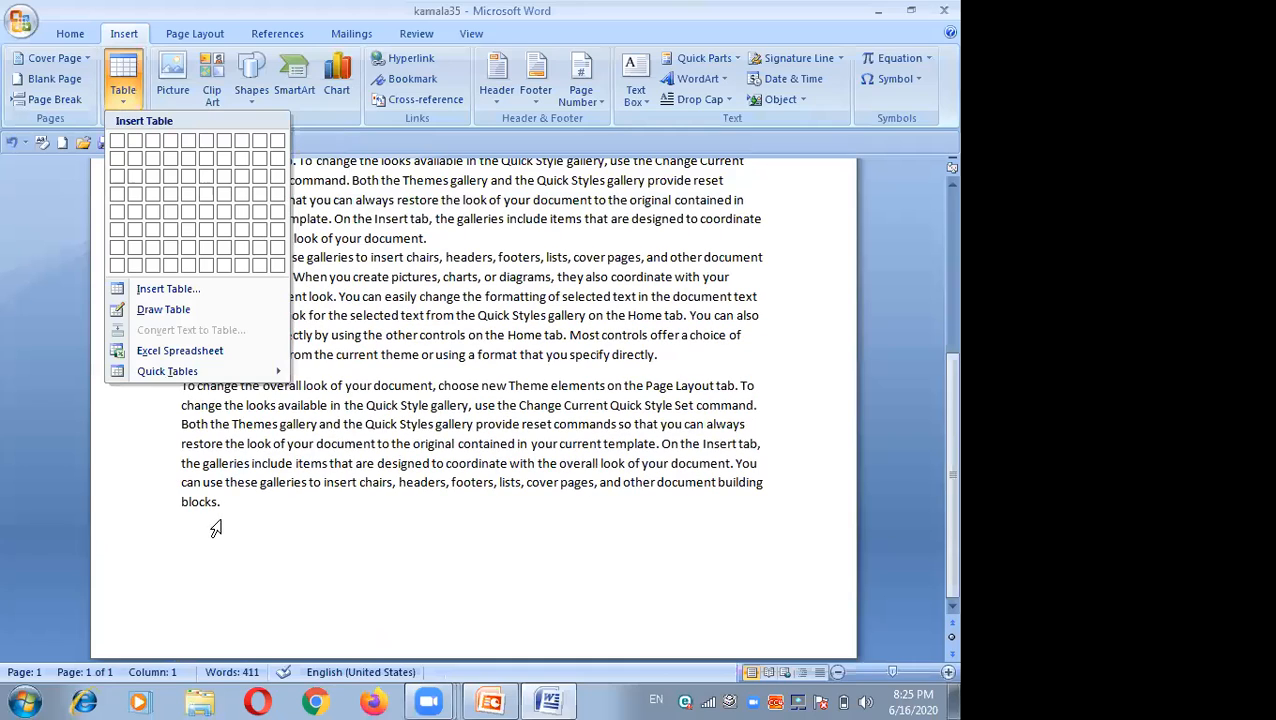
left_click(281, 558)
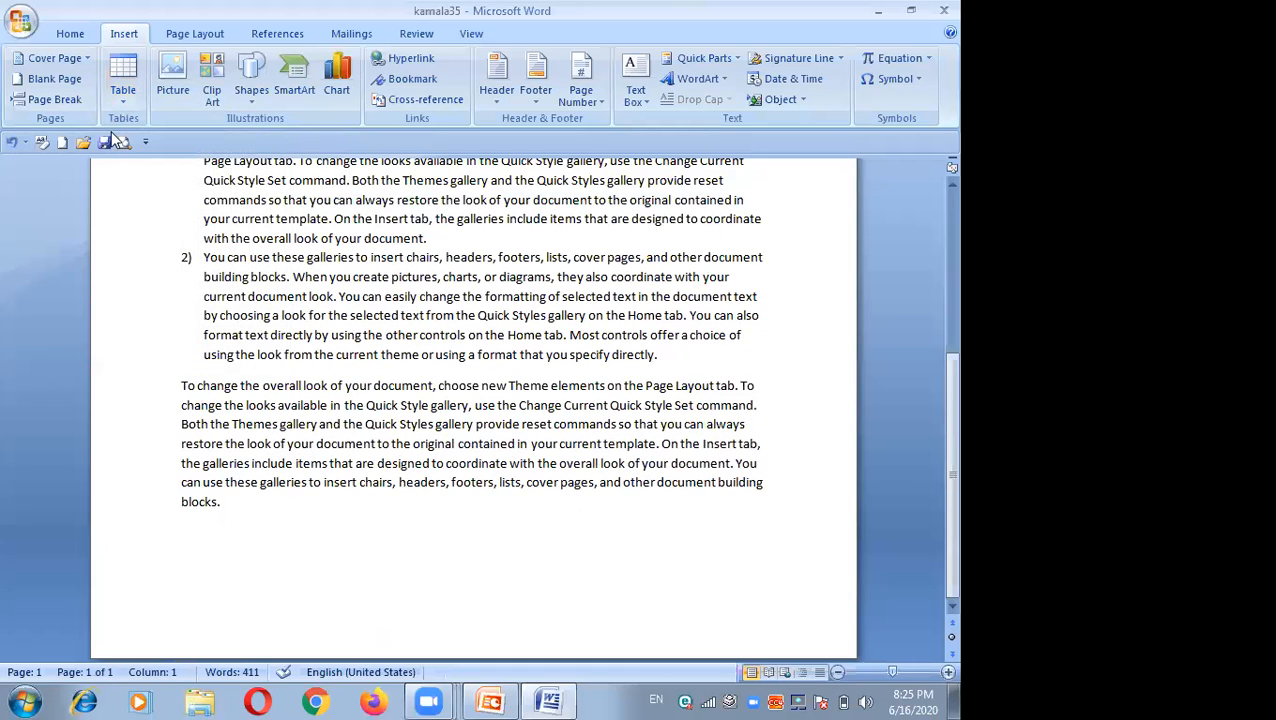
left_click(124, 98)
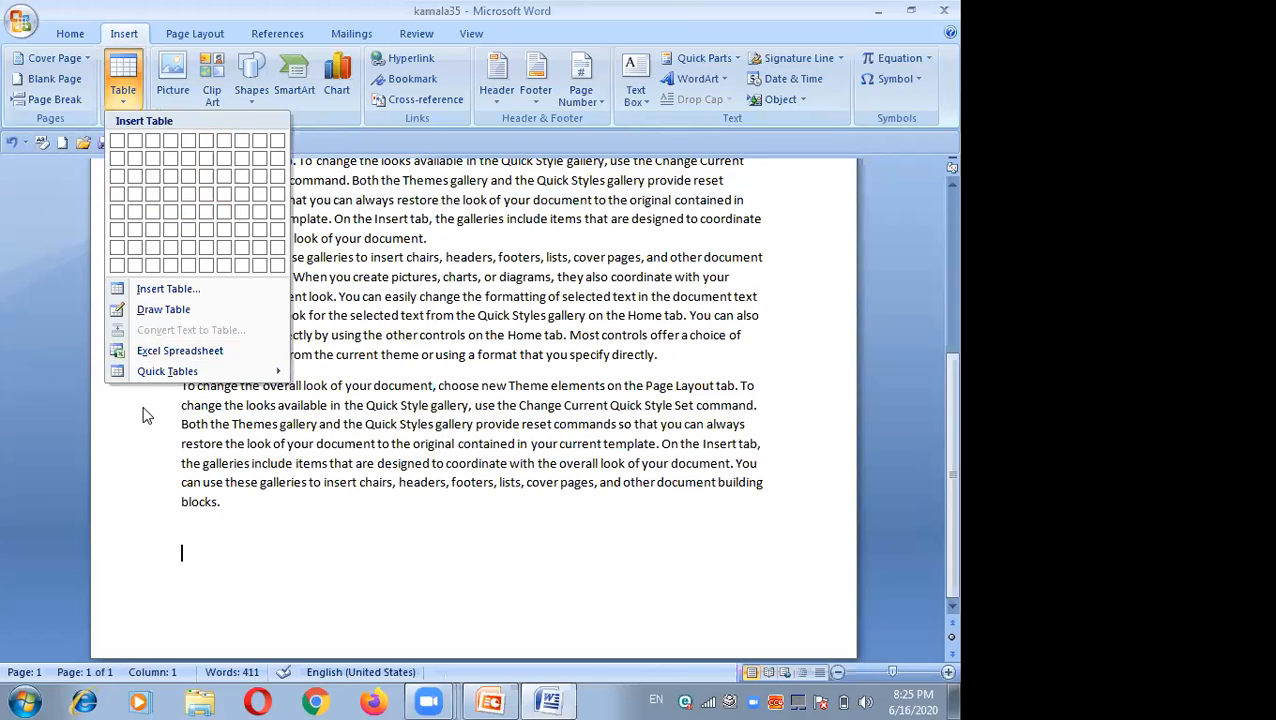
left_click(168, 289)
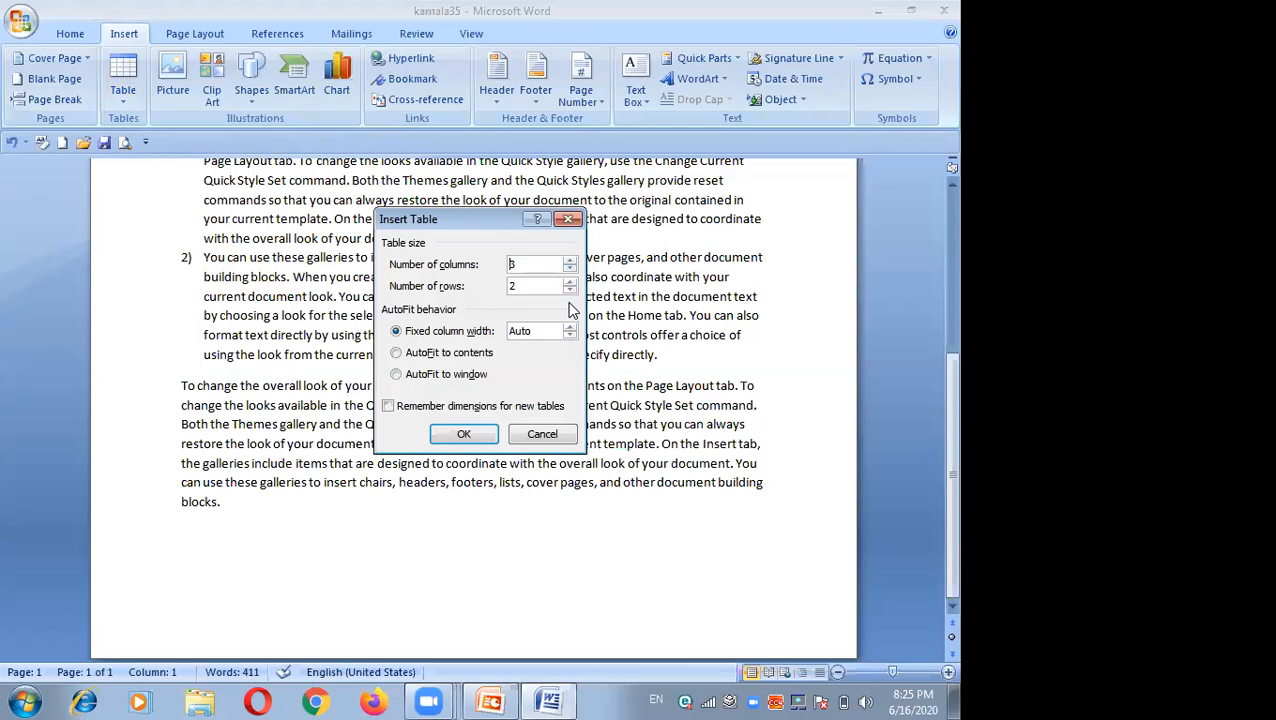
left_click(569, 282)
left_click(569, 282)
left_click(569, 282)
left_click(569, 289)
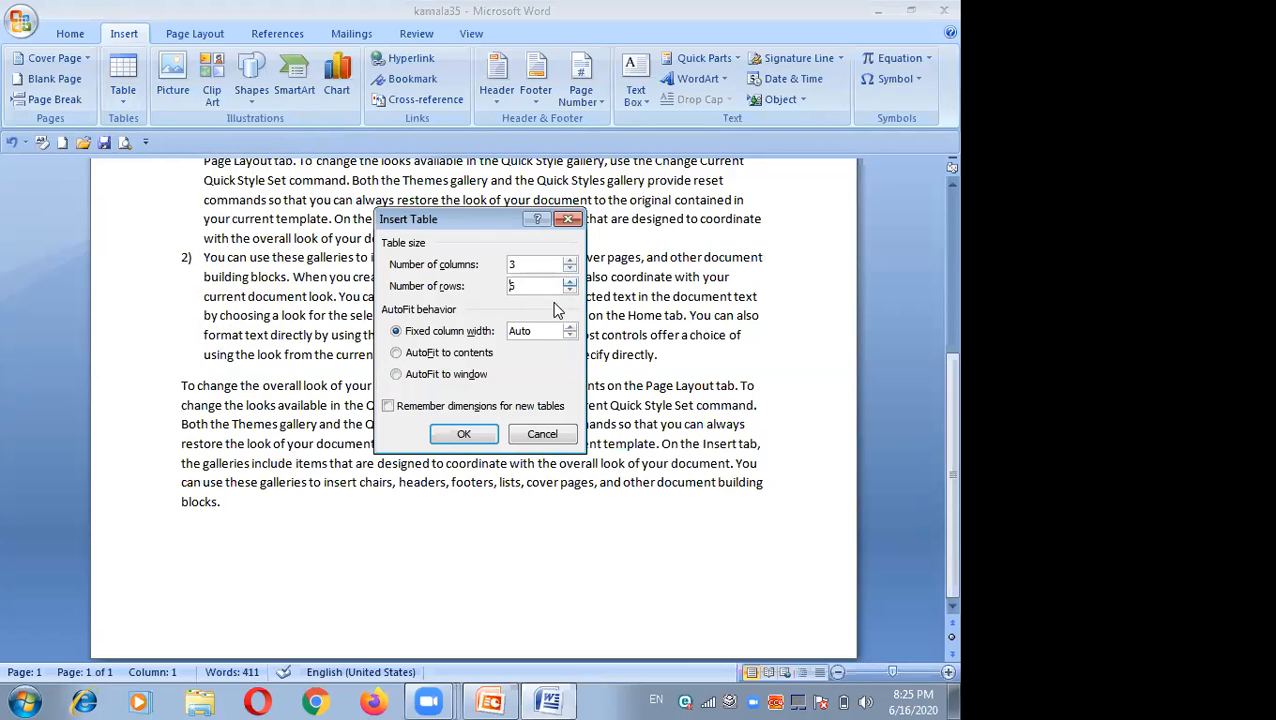
left_click(466, 436)
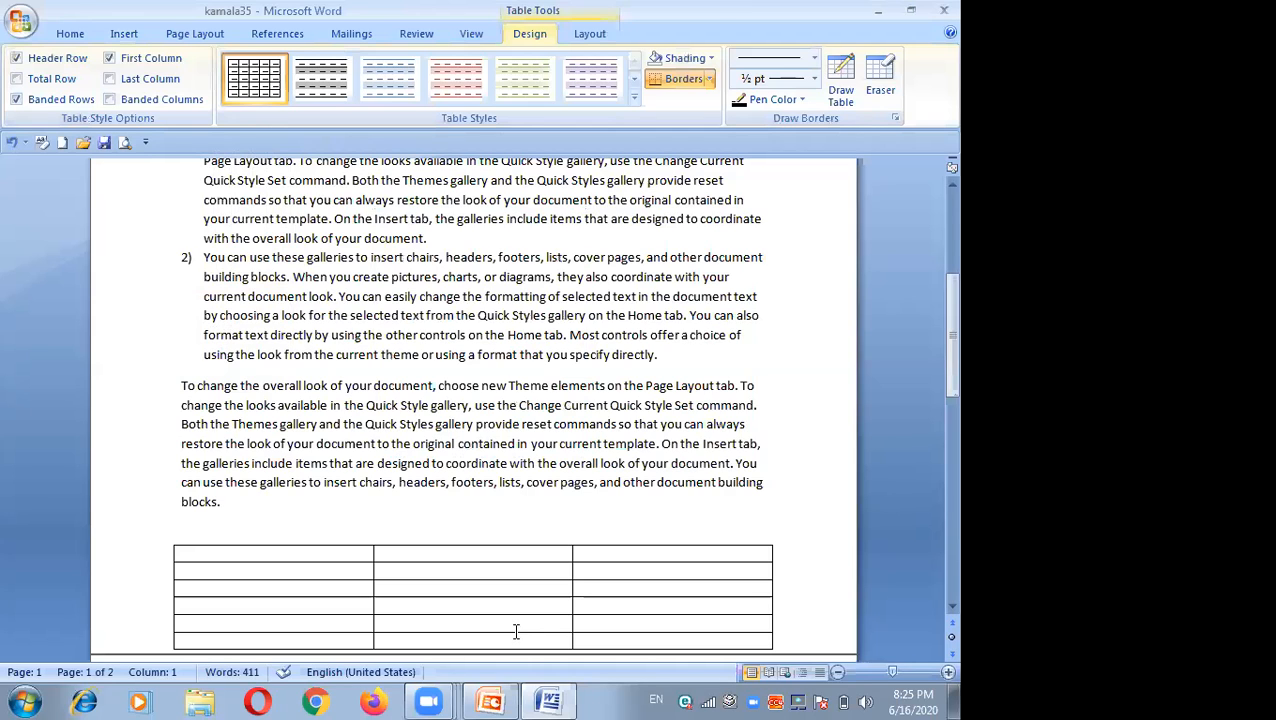
Step: Insert an embedded Excel spreadsheet below the table
scroll(515, 632, "down", 2)
left_click(293, 382)
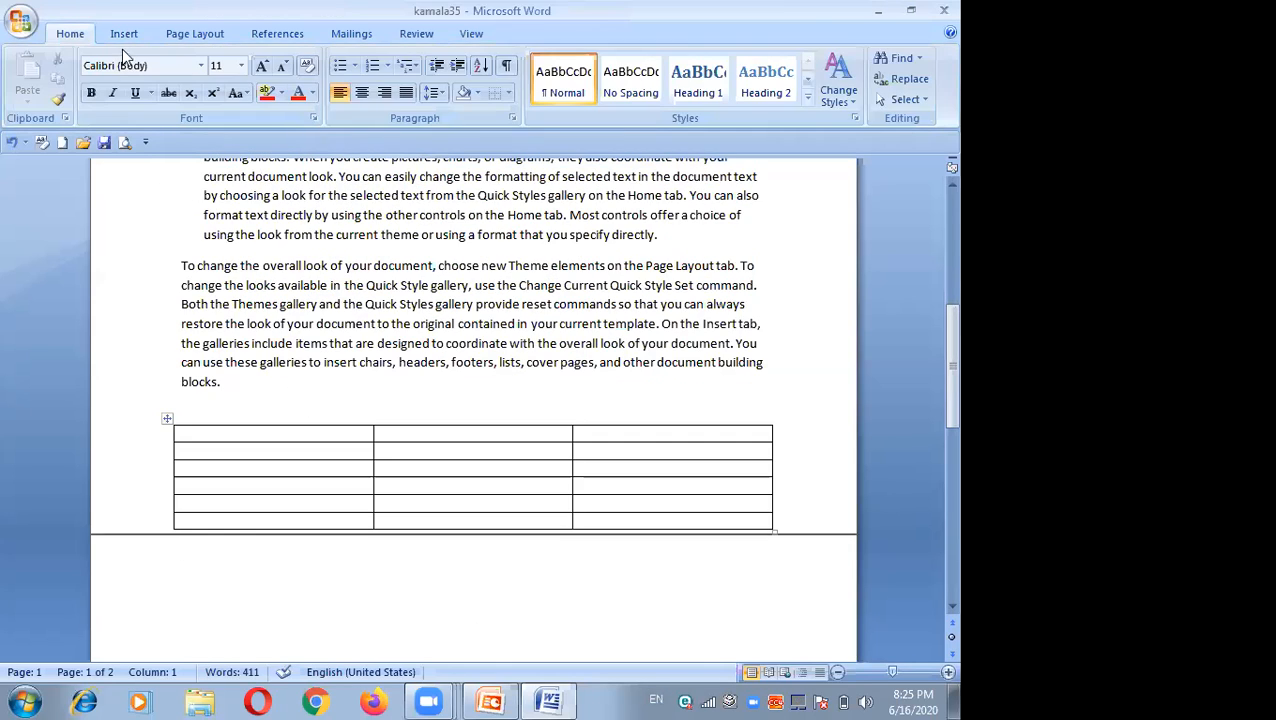
left_click(122, 41)
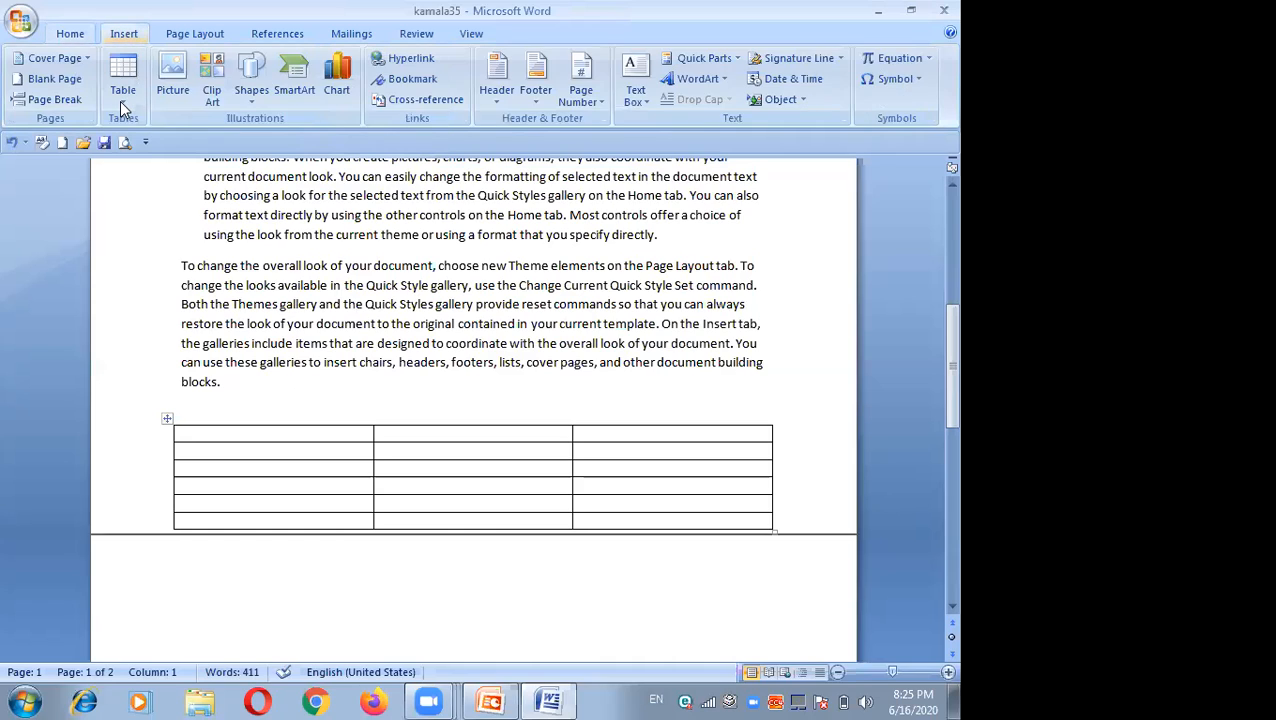
left_click(122, 95)
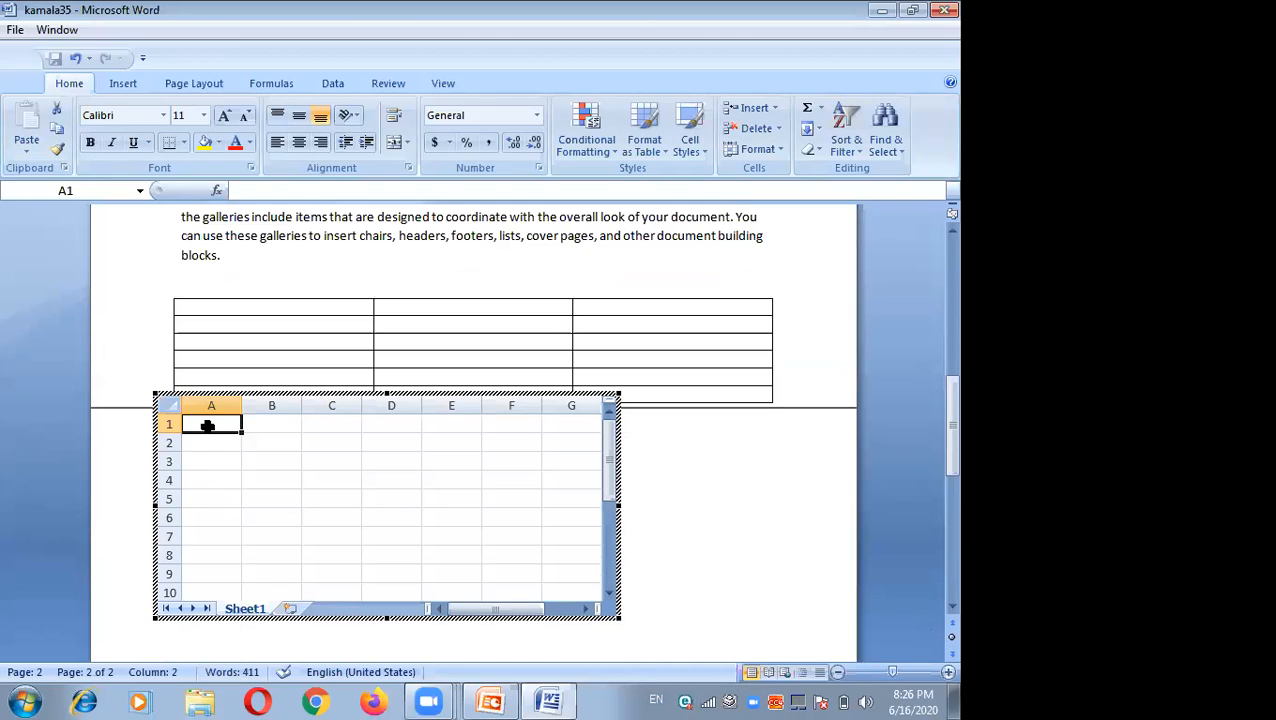
Step: Enter the headers Sn, Name and adress in the first row of the embedded spreadsheet, then return to the document
type("Sn")
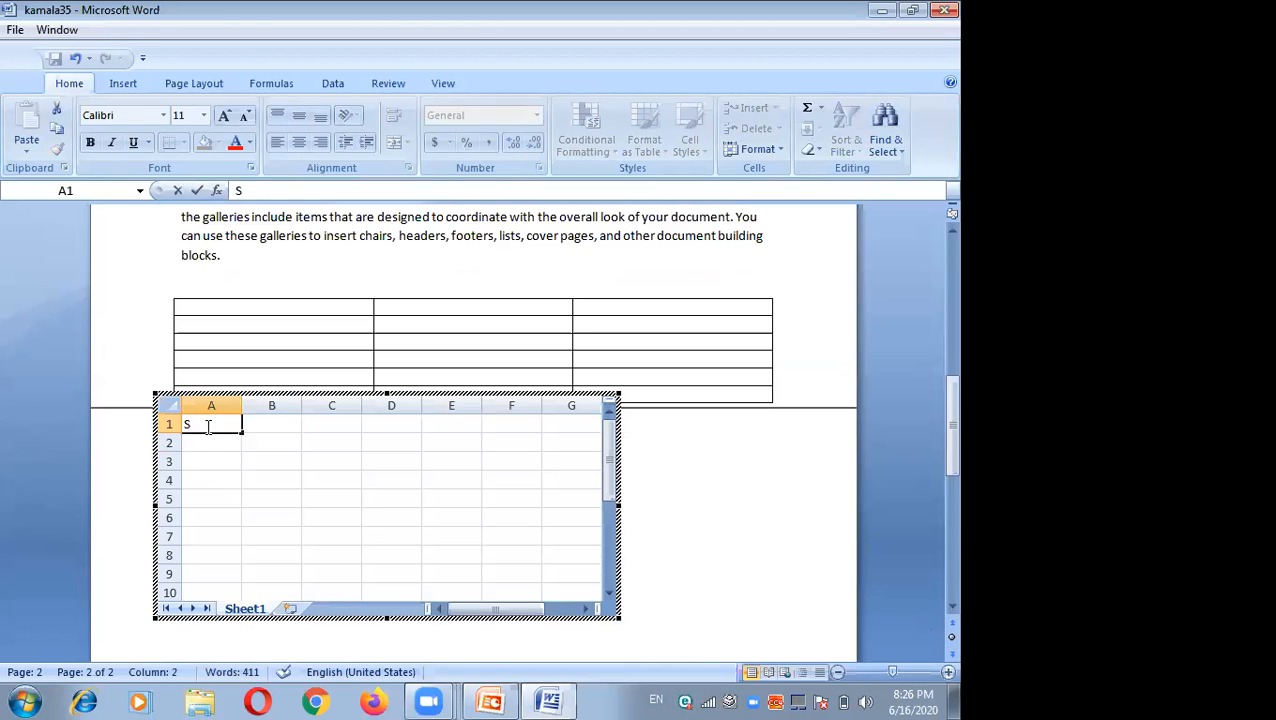
left_click(271, 423)
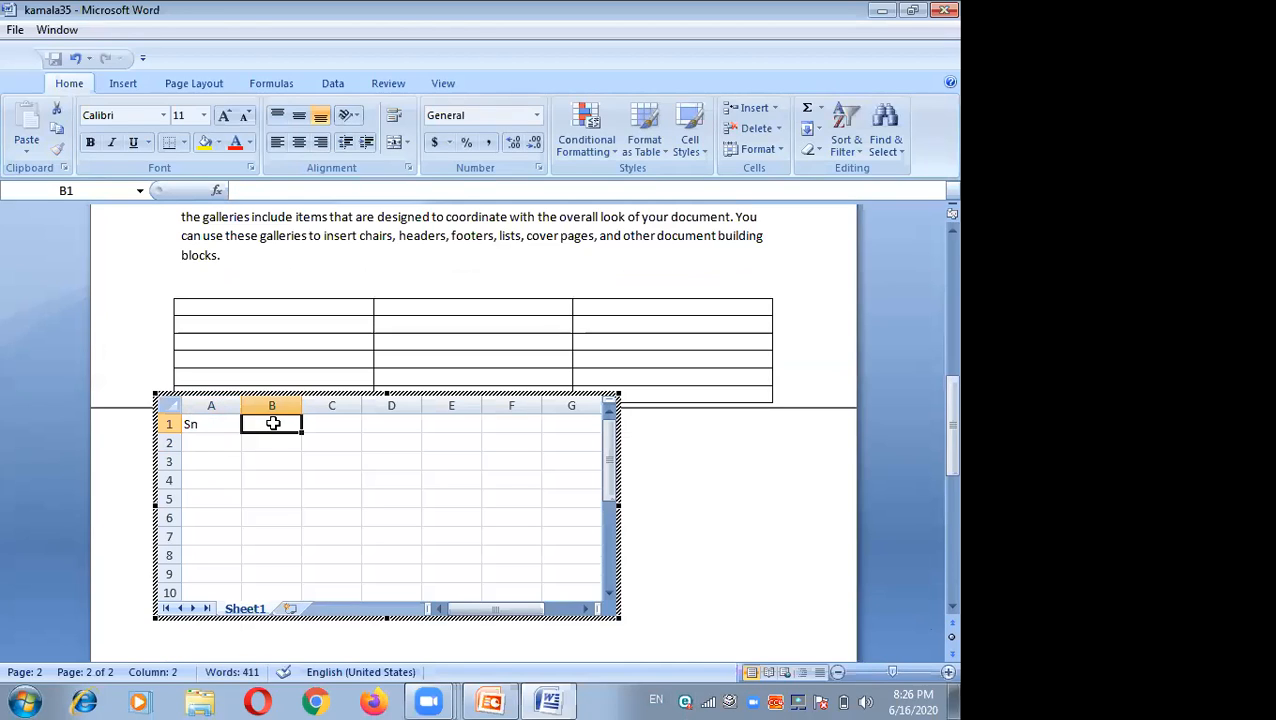
type("Name")
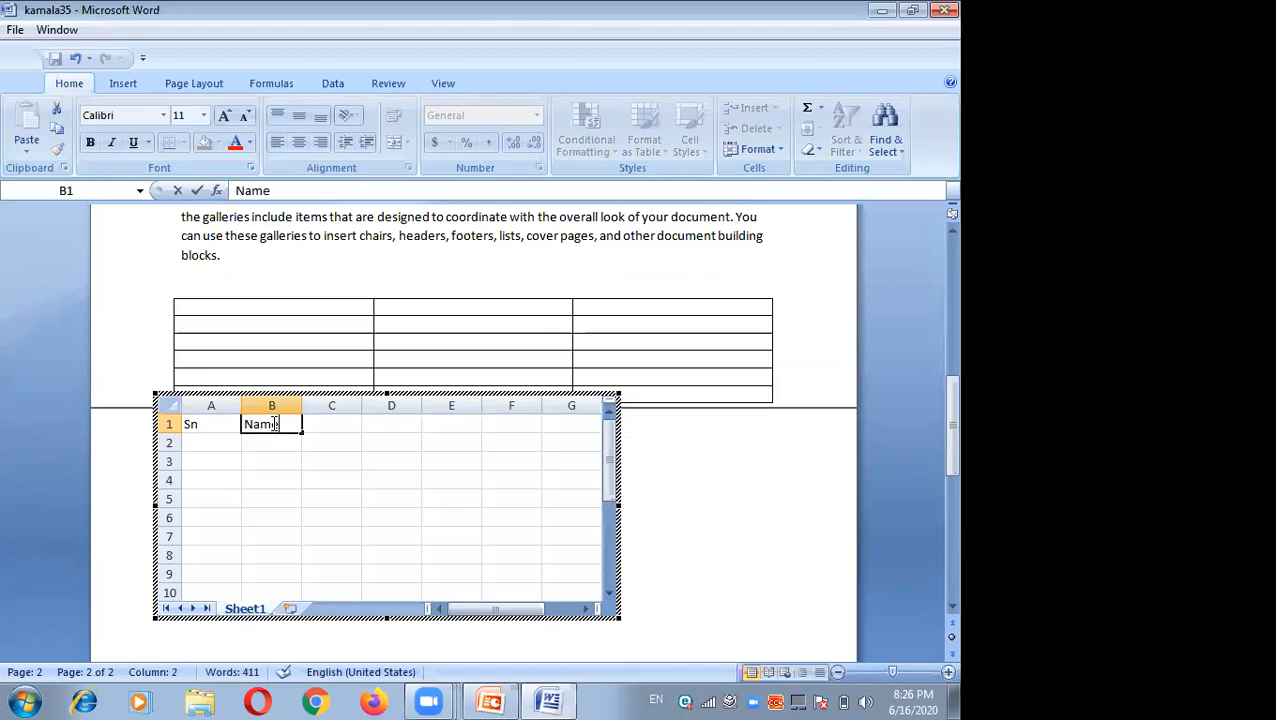
left_click(321, 423)
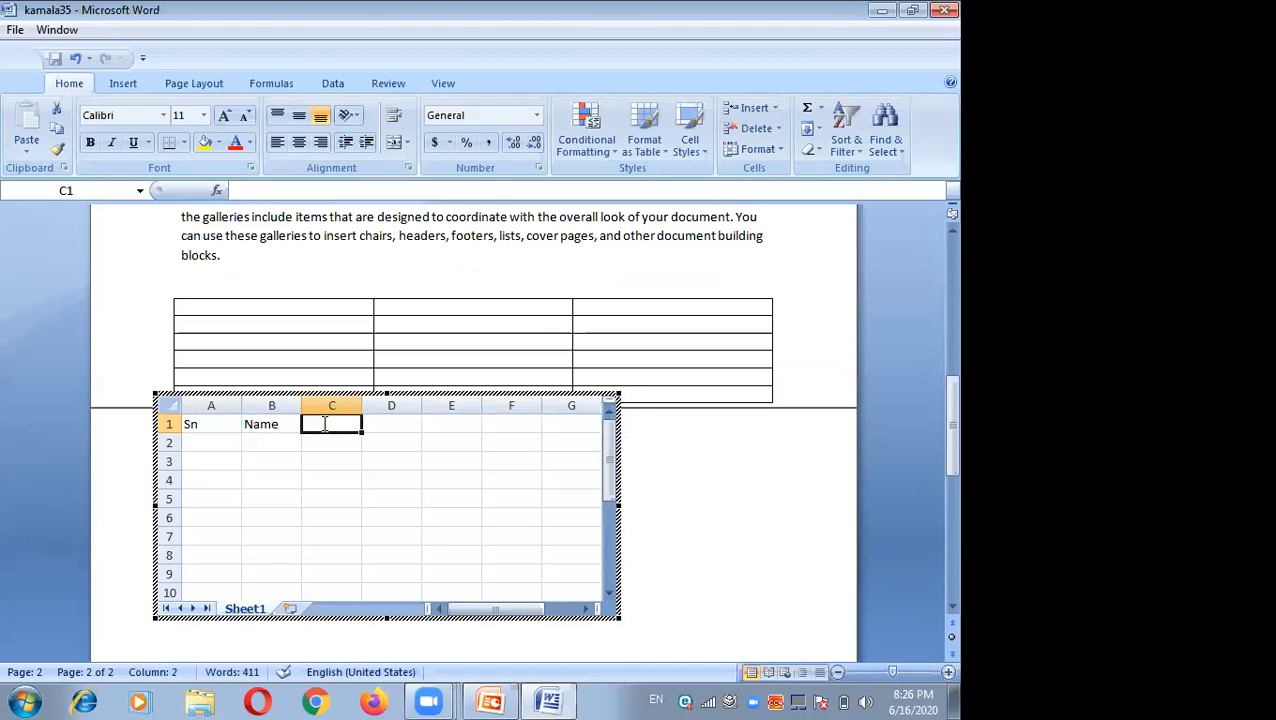
type("adr")
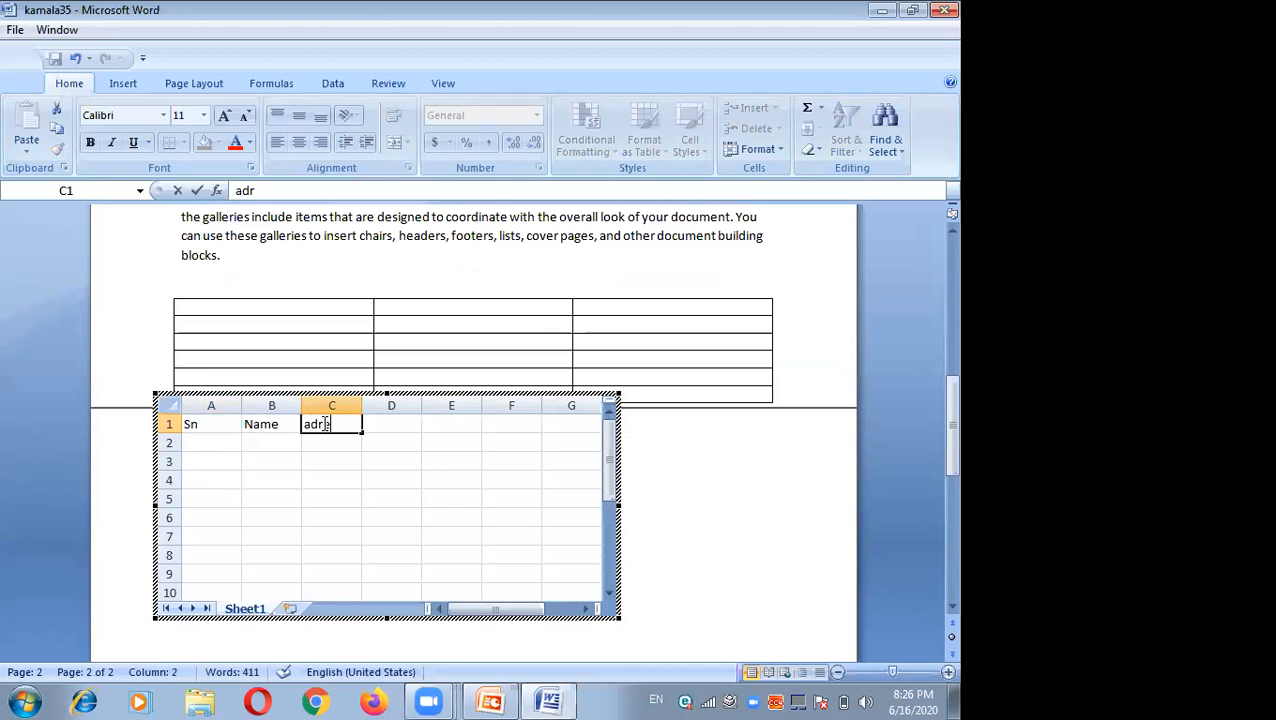
type("ess")
left_click(653, 556)
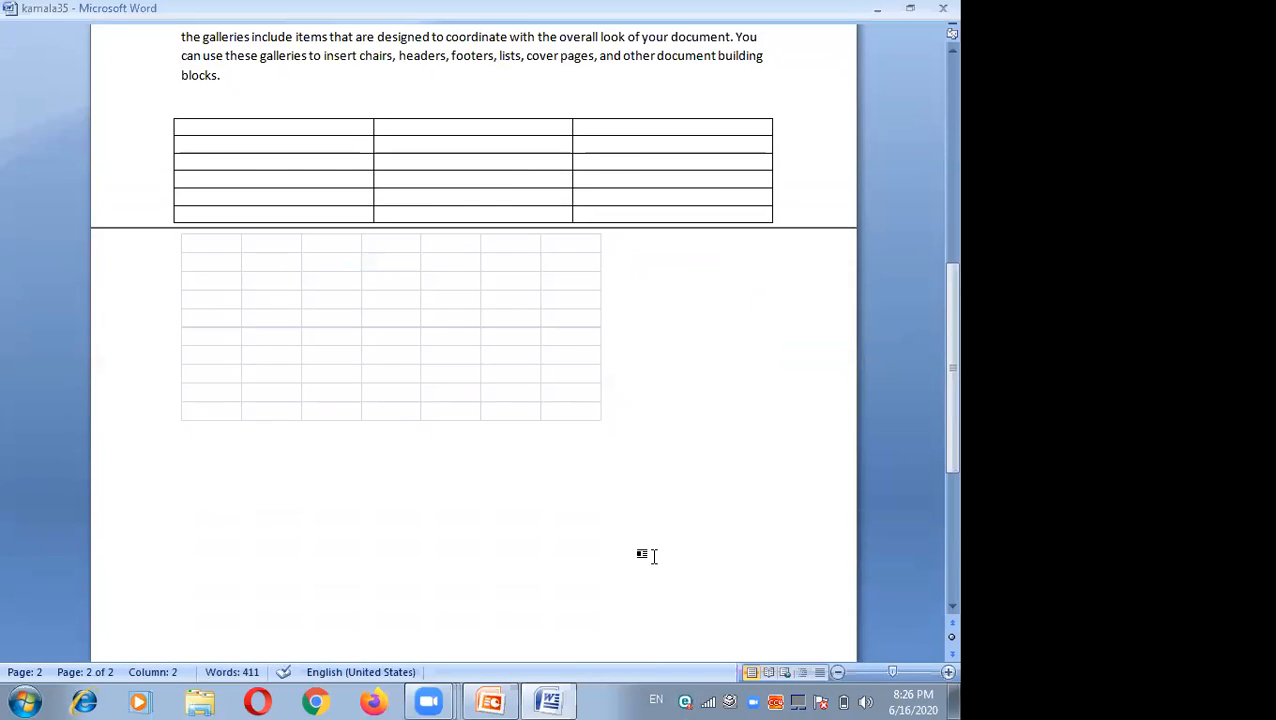
Step: Resize the embedded spreadsheet object, enlarging it and then shrinking it to about half its width
left_click(309, 404)
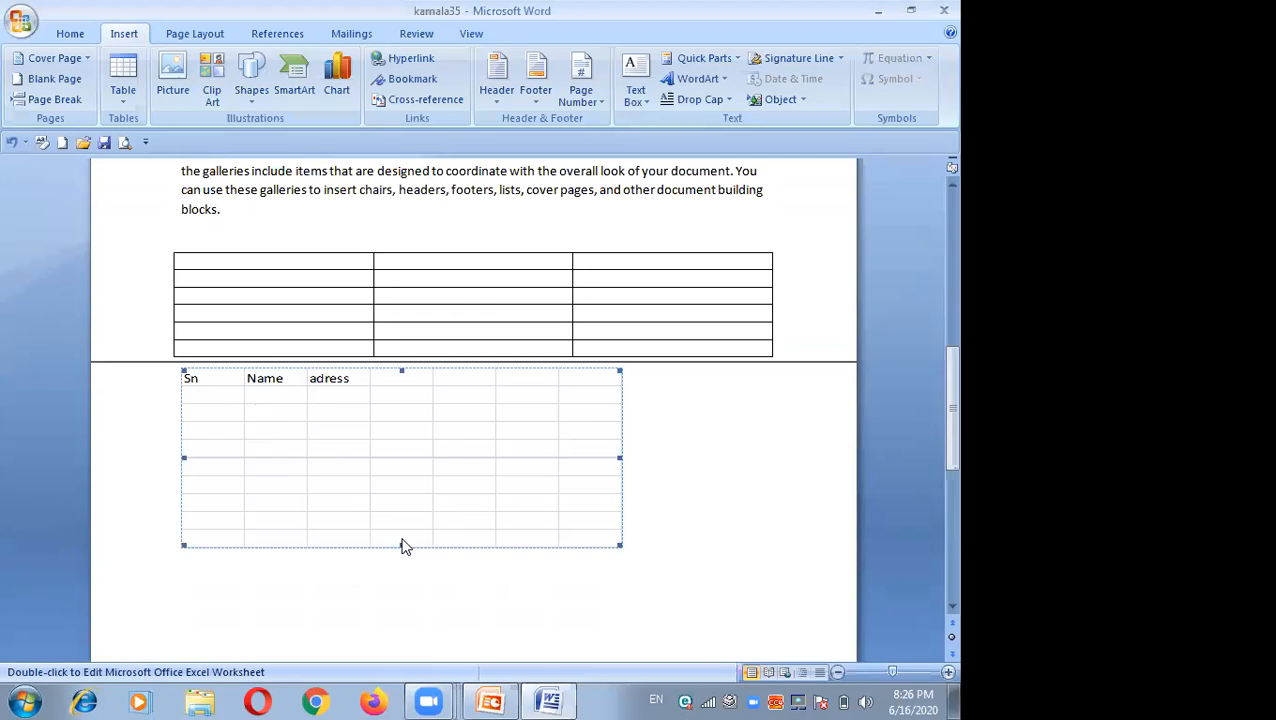
left_click_drag(401, 545, 419, 585)
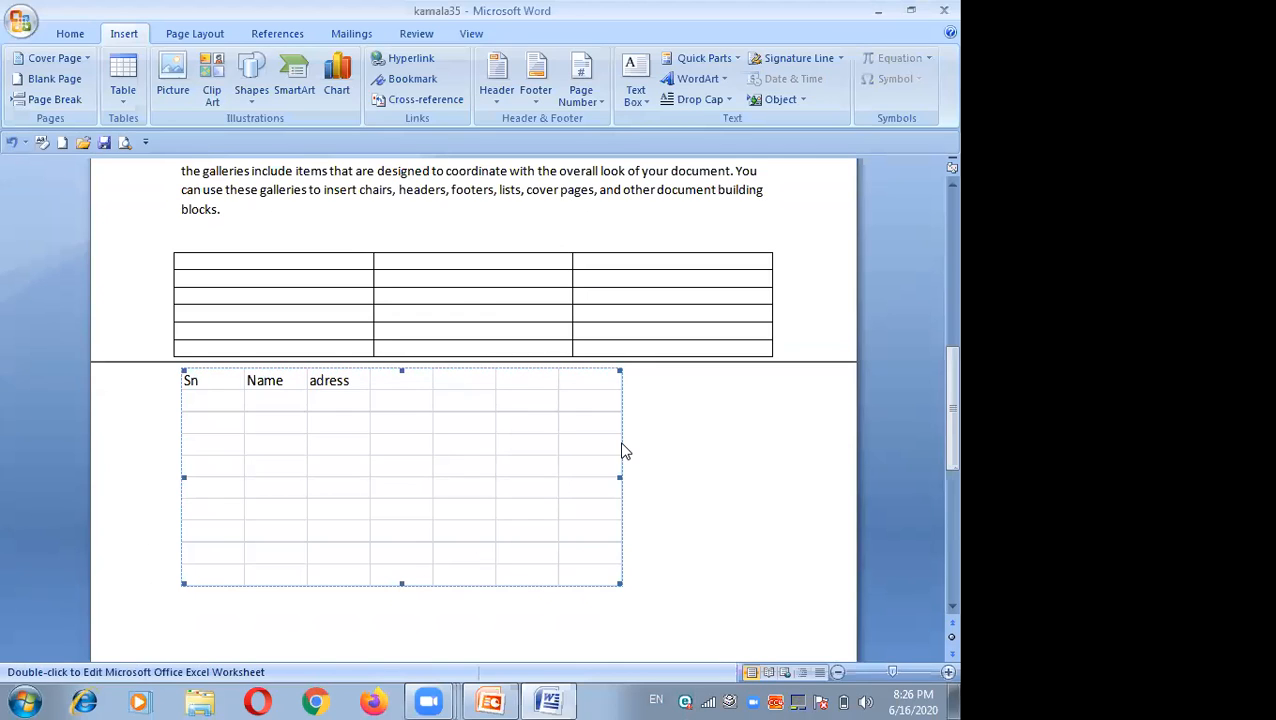
left_click_drag(633, 478, 763, 461)
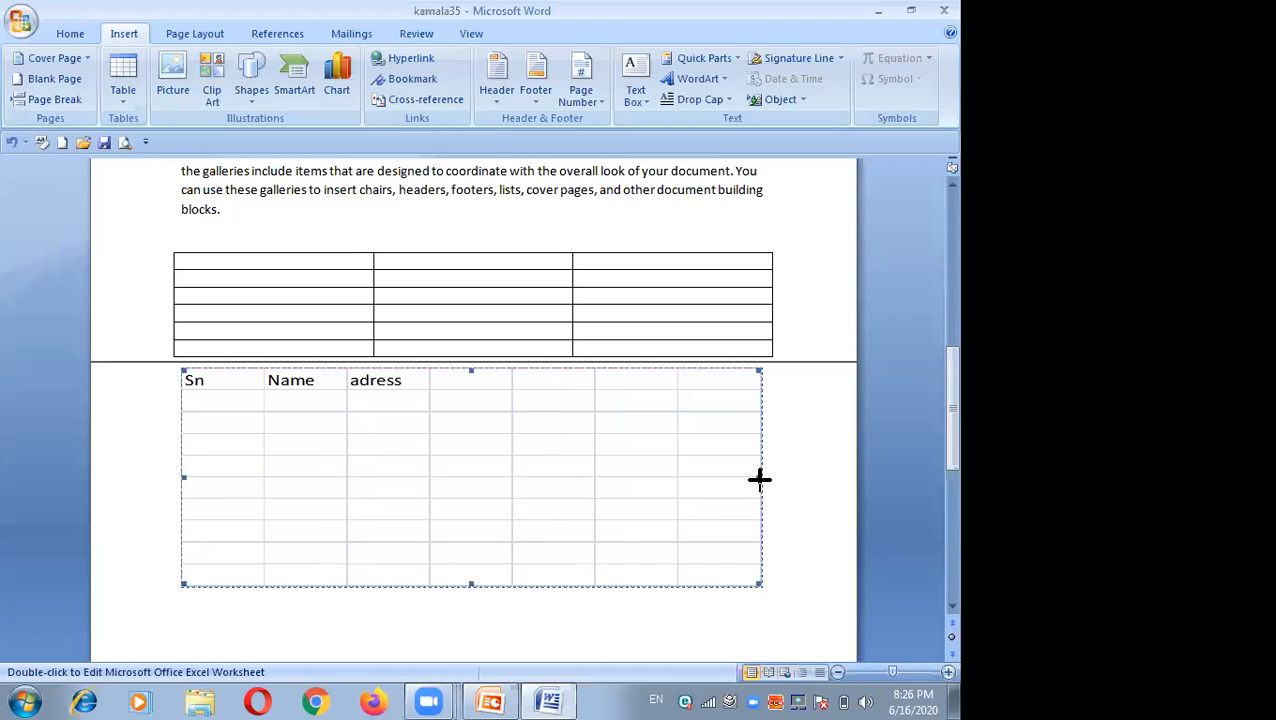
left_click_drag(760, 479, 712, 486)
left_click_drag(712, 486, 270, 416)
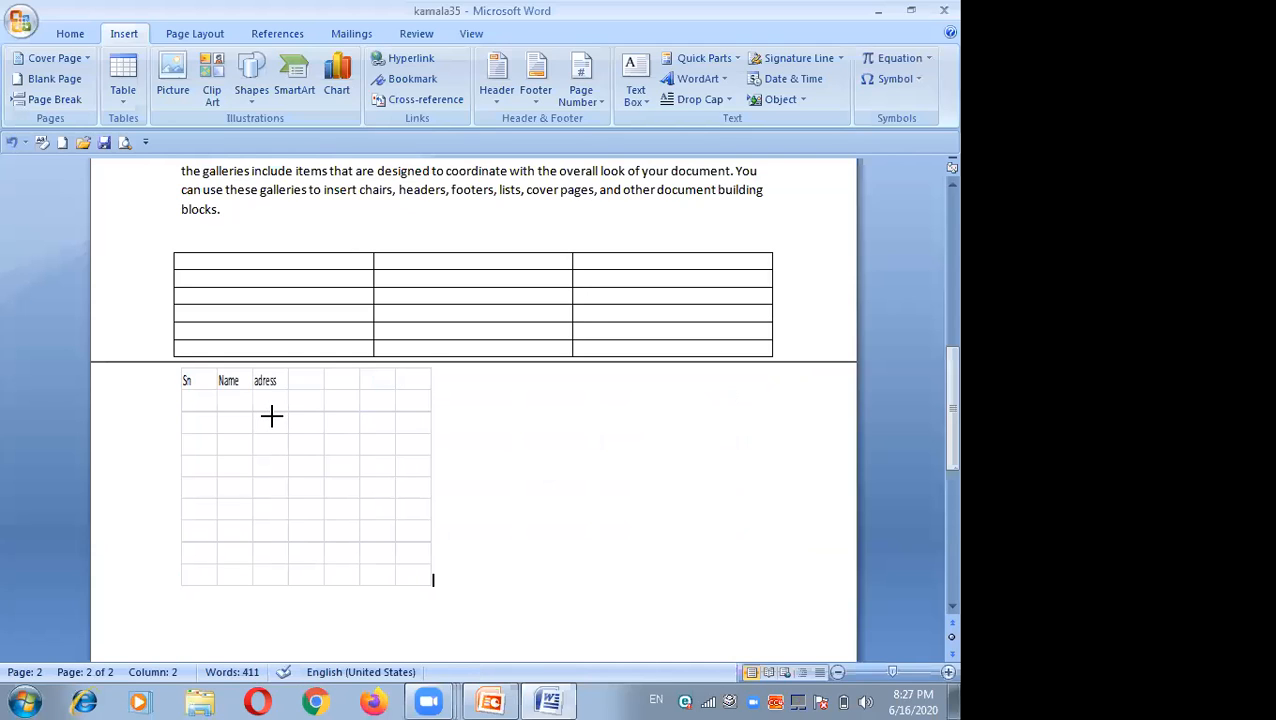
Step: Cut the embedded spreadsheet object out of the document
right_click(271, 415)
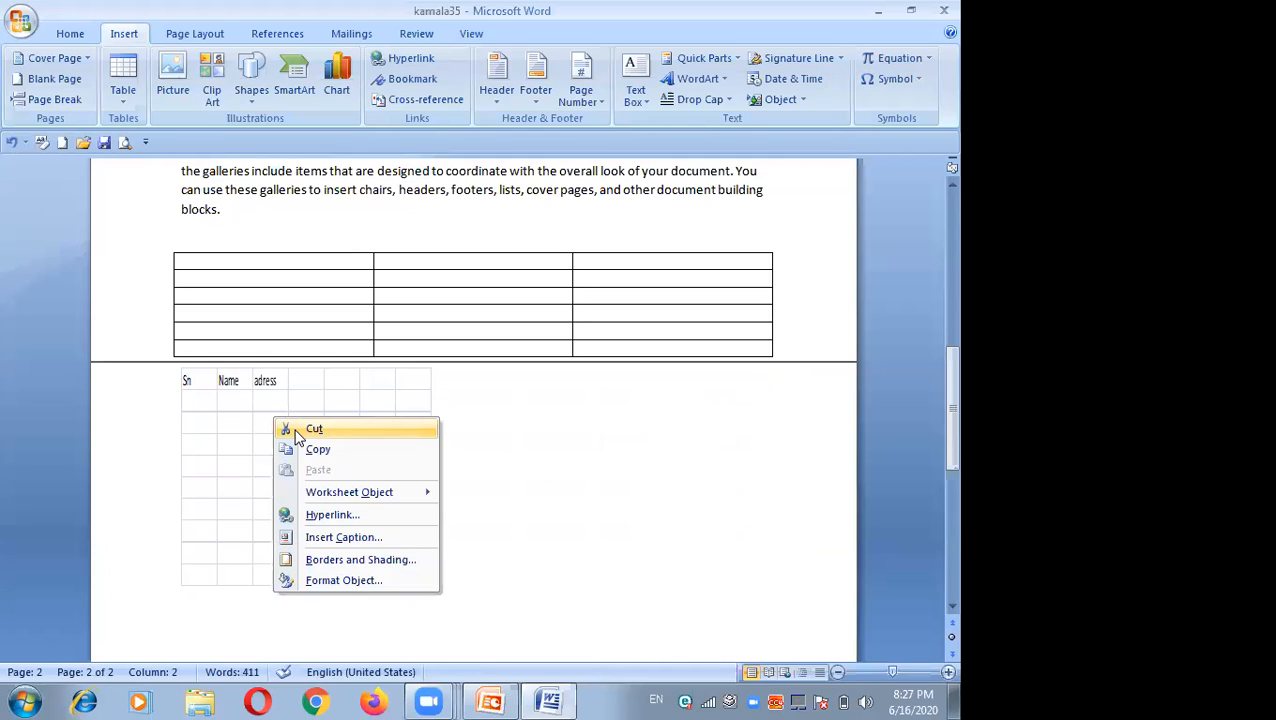
left_click(312, 429)
Step: Copy the whole 3-column table
right_click(241, 284)
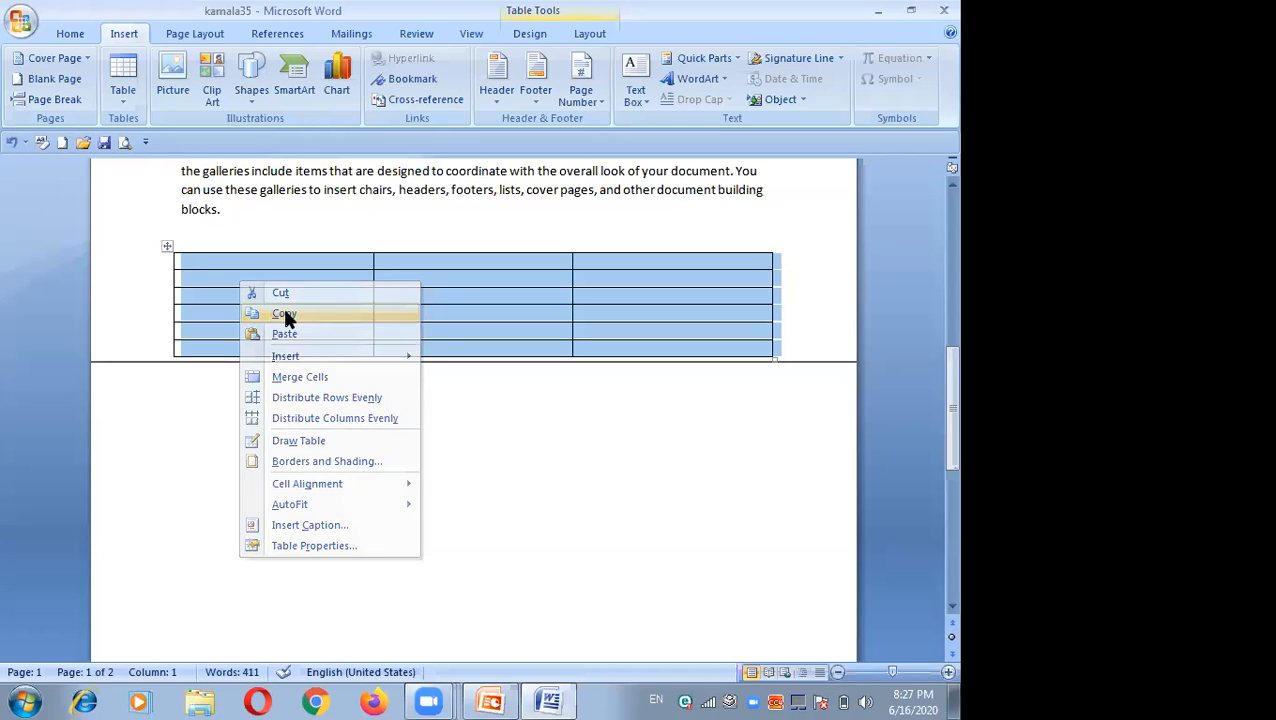
left_click(285, 315)
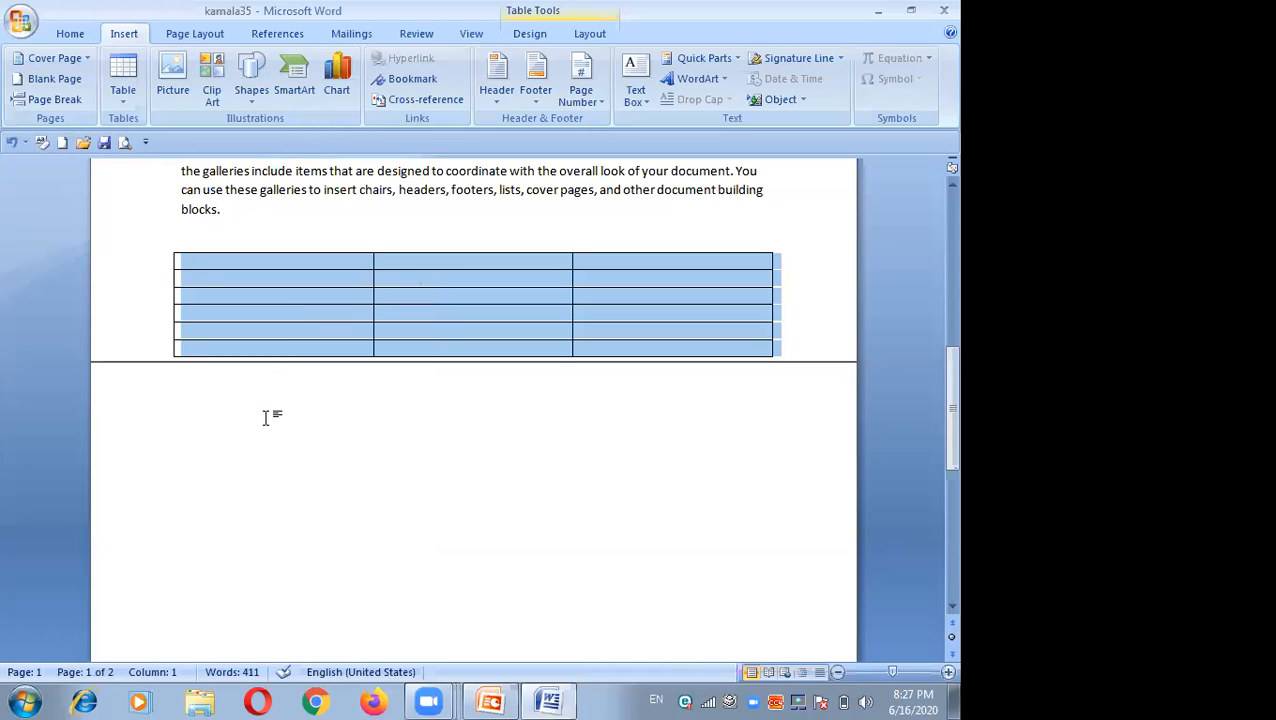
left_click(266, 418)
right_click(268, 424)
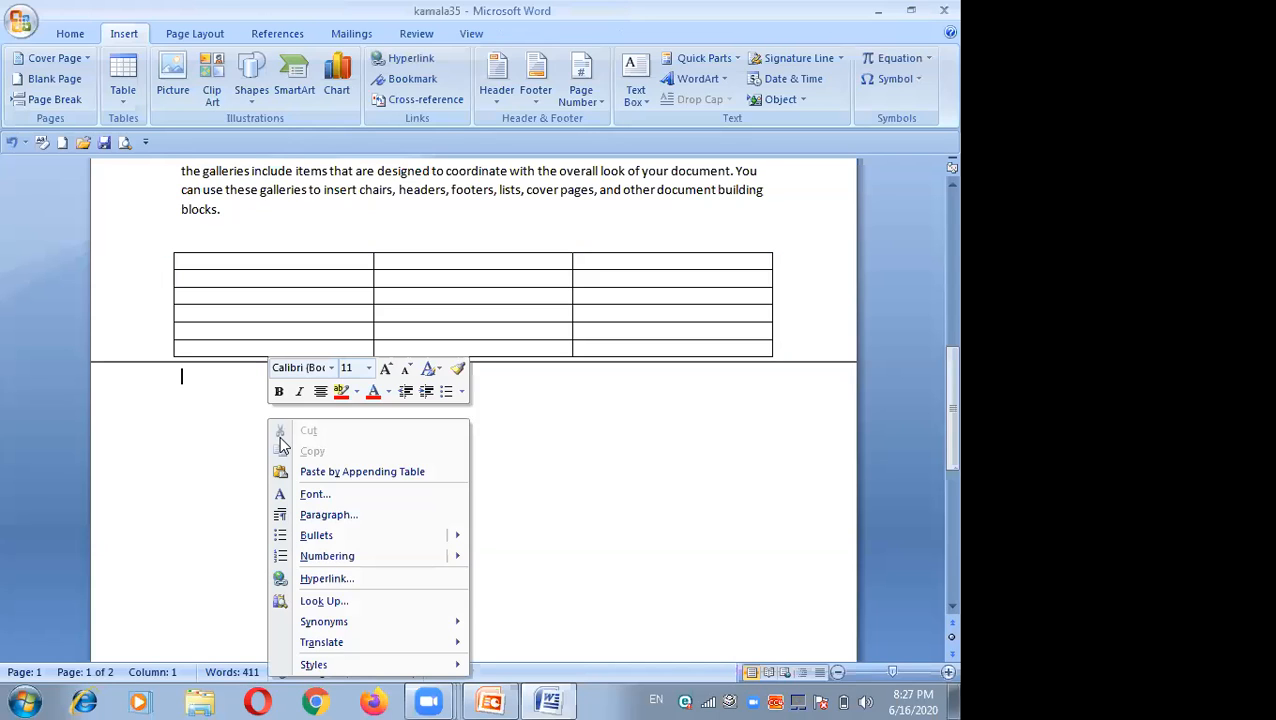
left_click(215, 415)
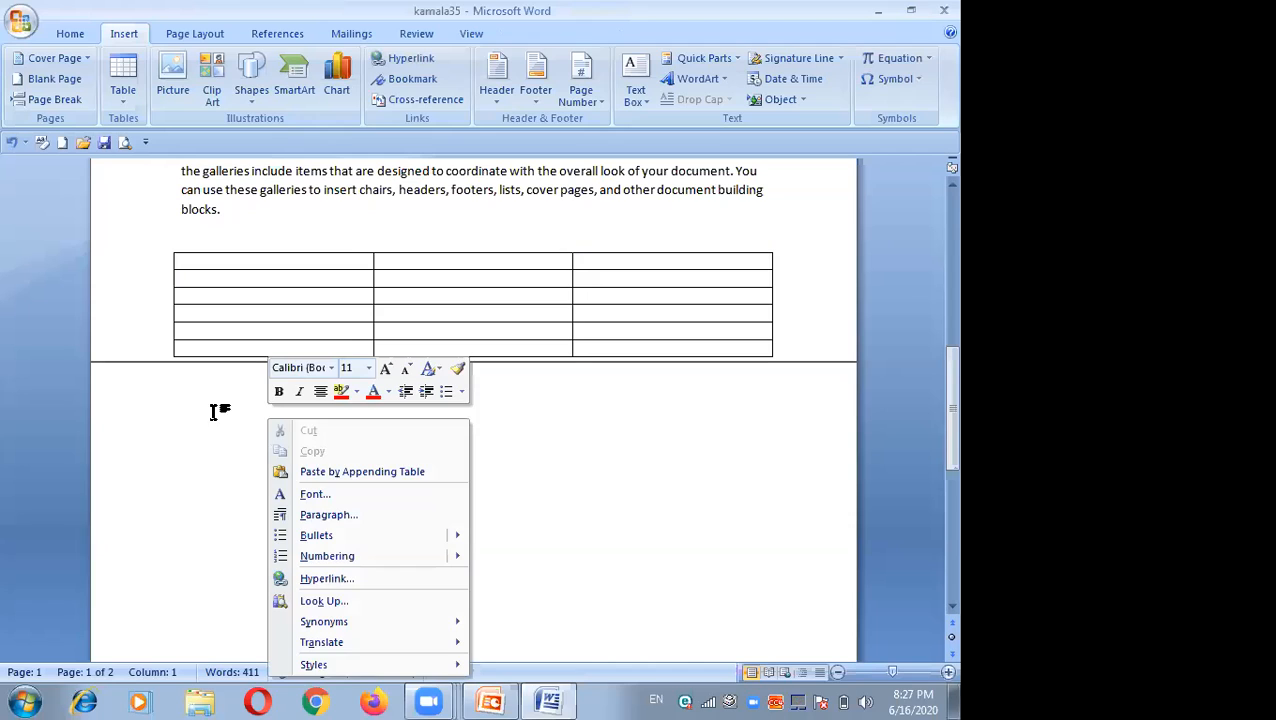
left_click(167, 246)
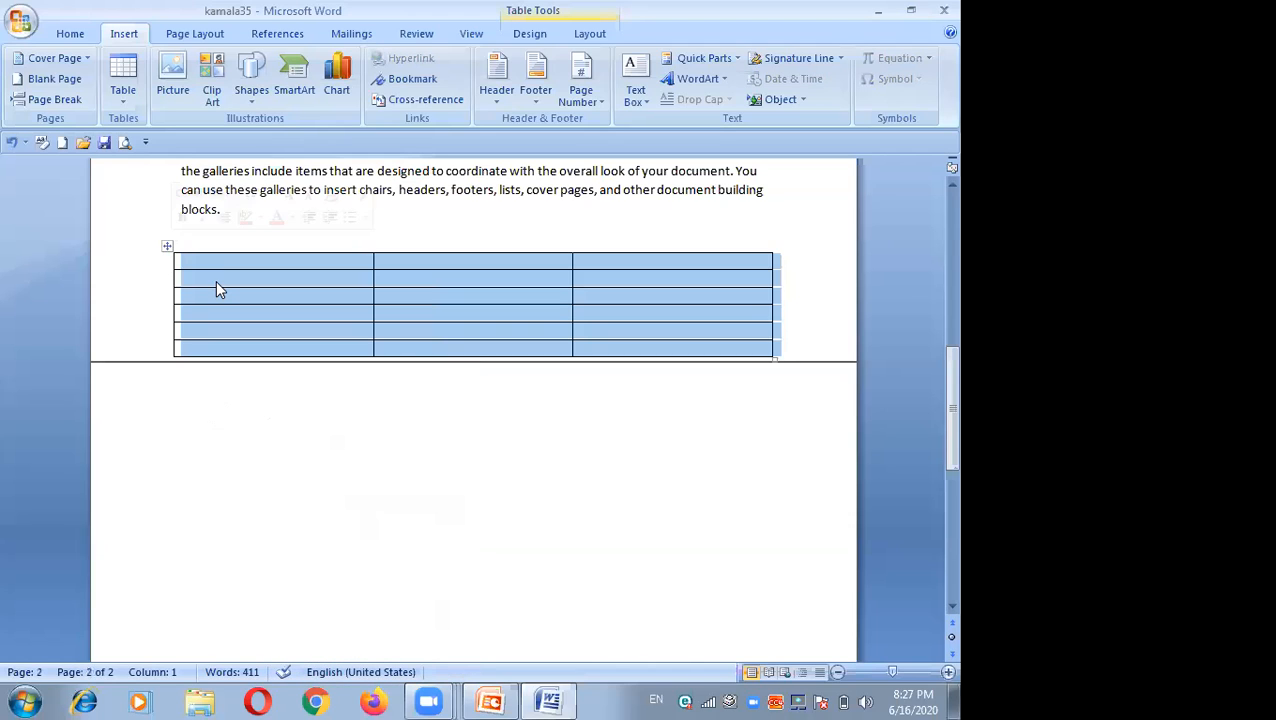
right_click(217, 282)
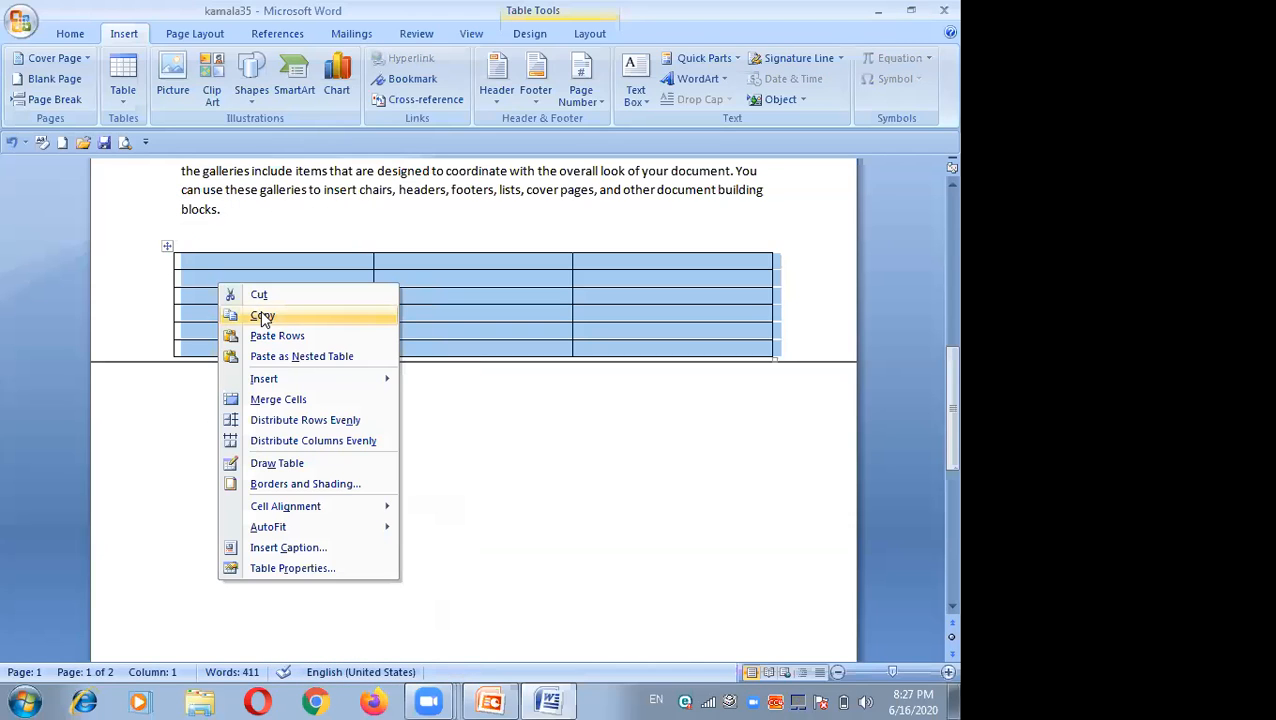
left_click(262, 316)
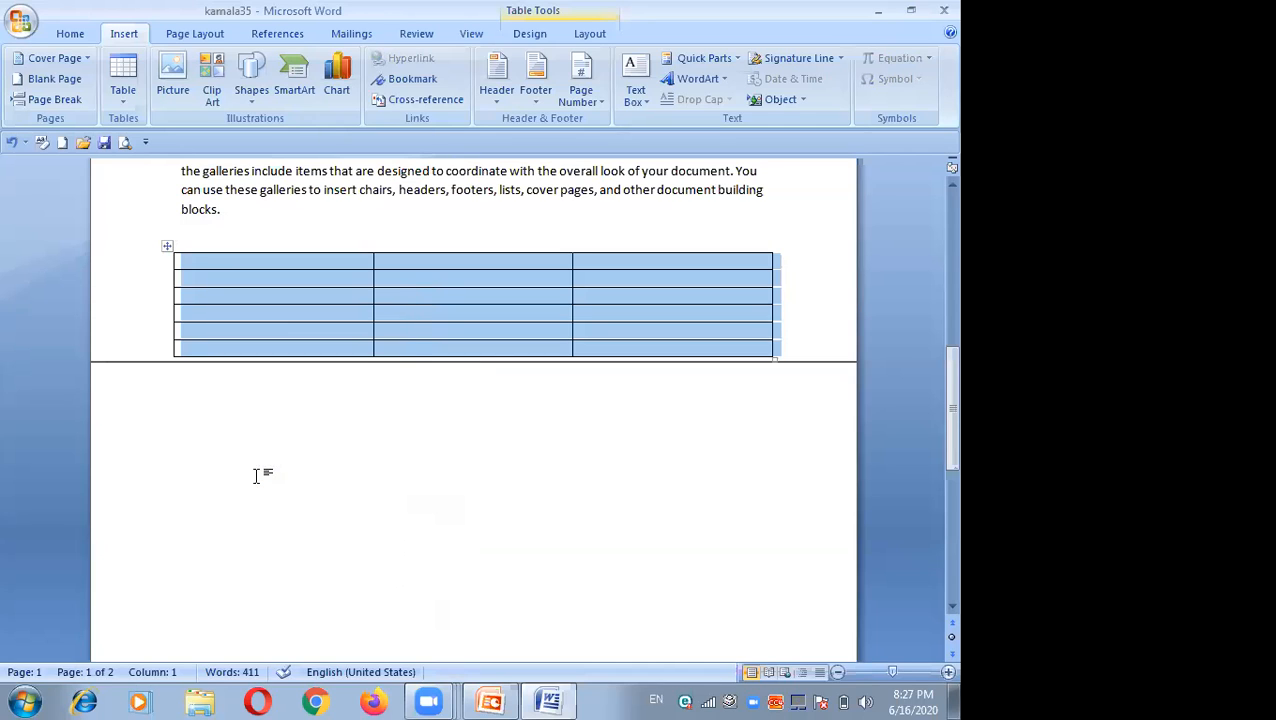
Step: Paste the copied table below the original, appending it as a table
left_click(256, 475)
right_click(256, 475)
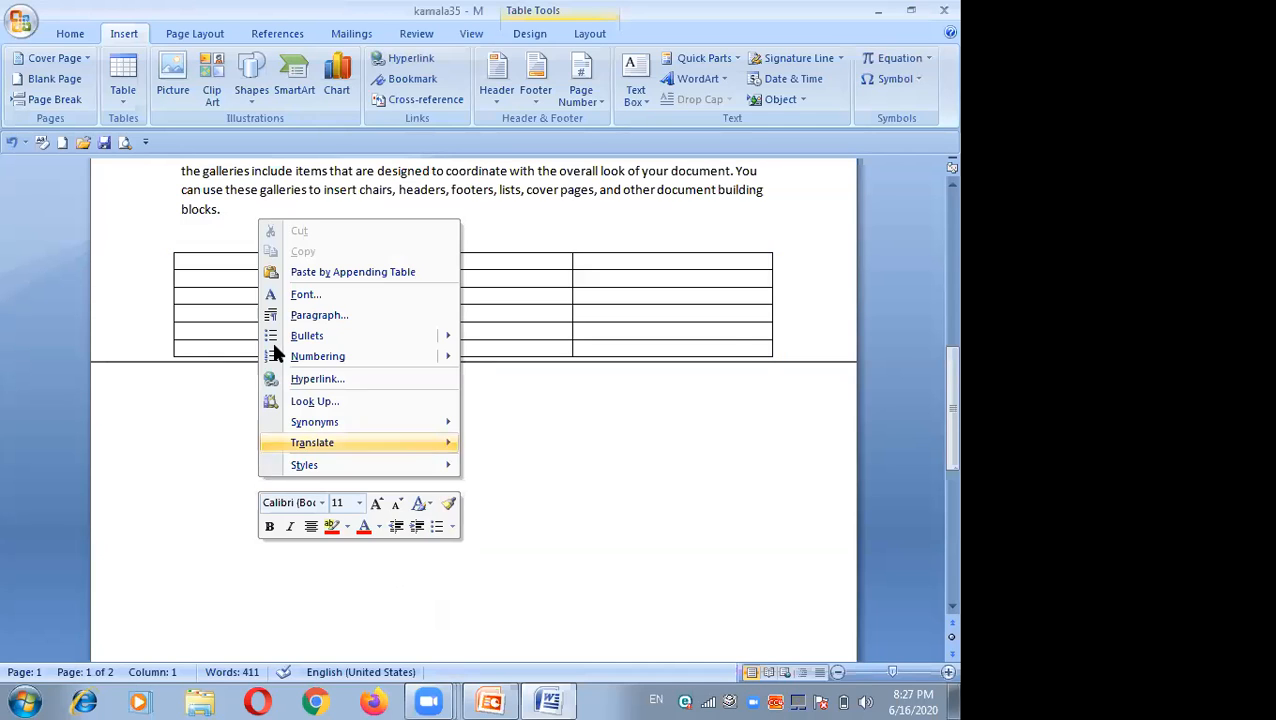
left_click(294, 272)
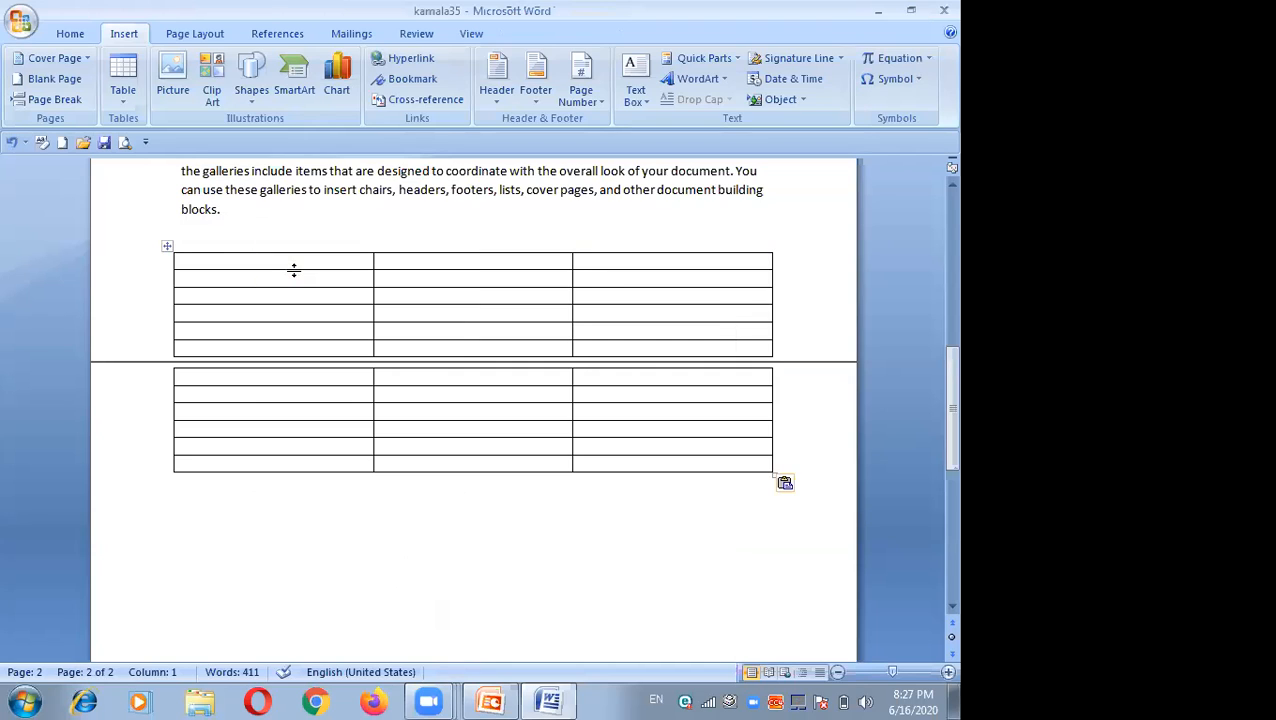
left_click(166, 249)
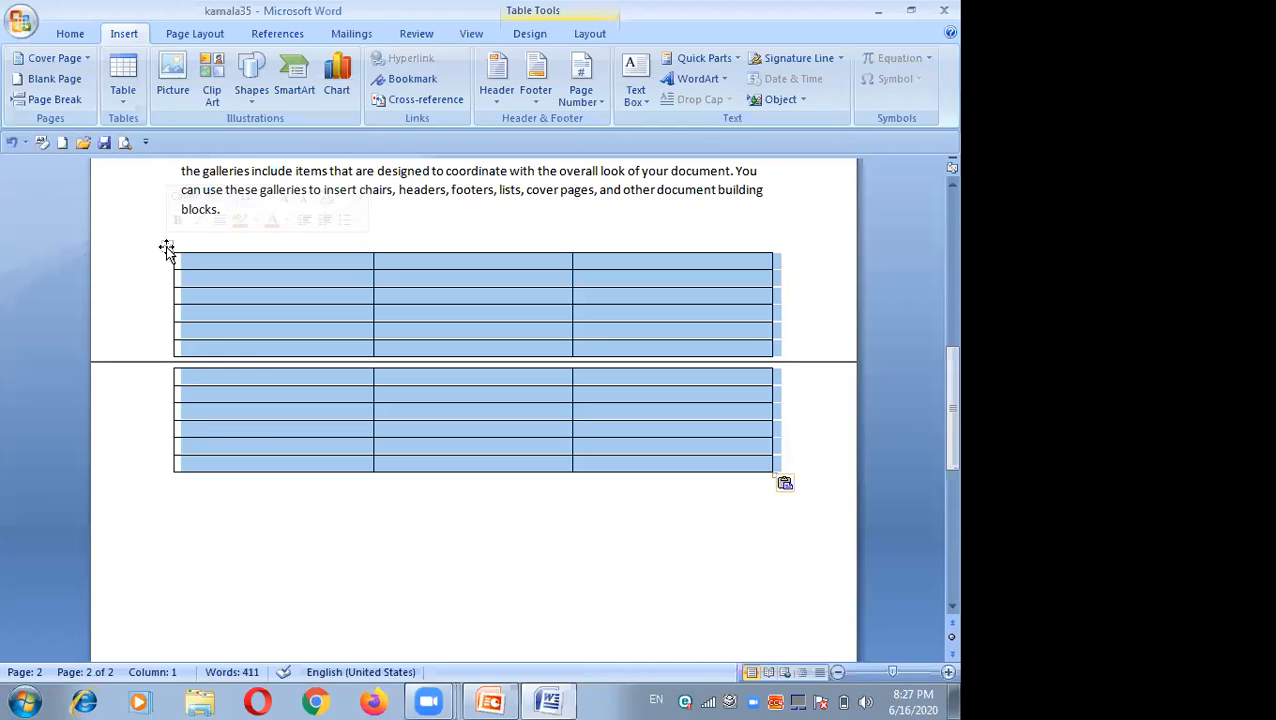
right_click(264, 281)
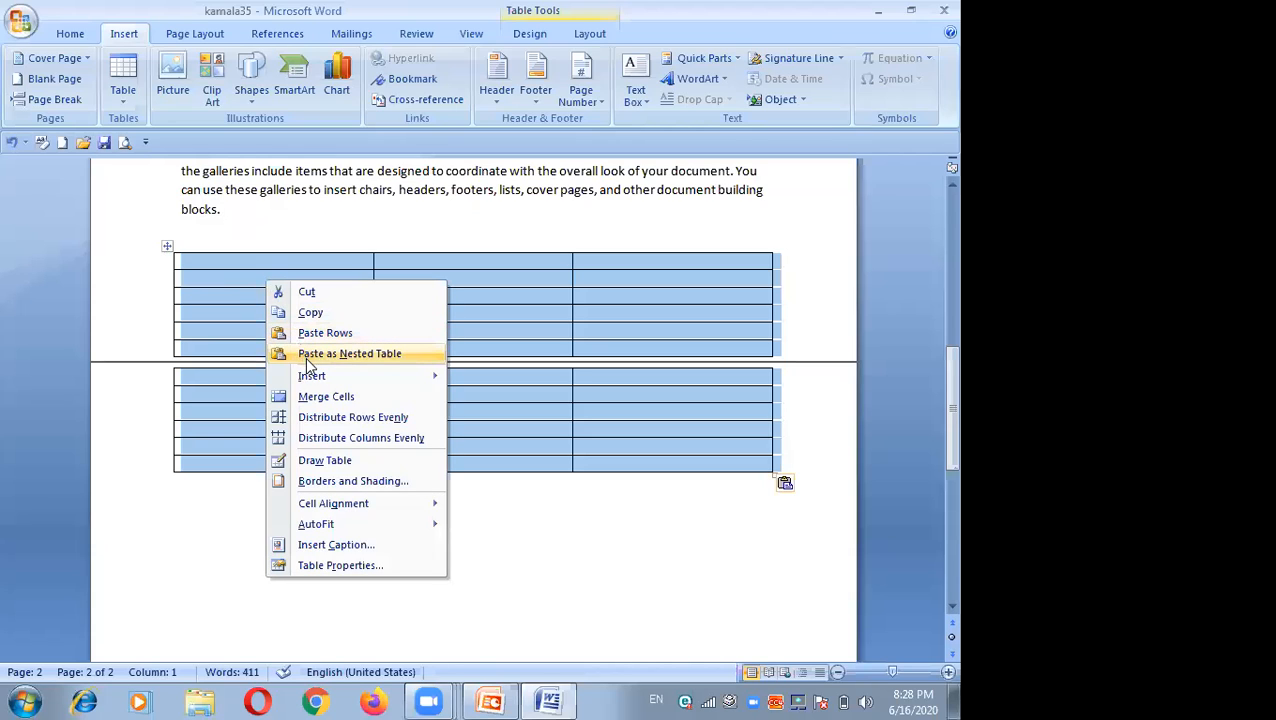
left_click(476, 503)
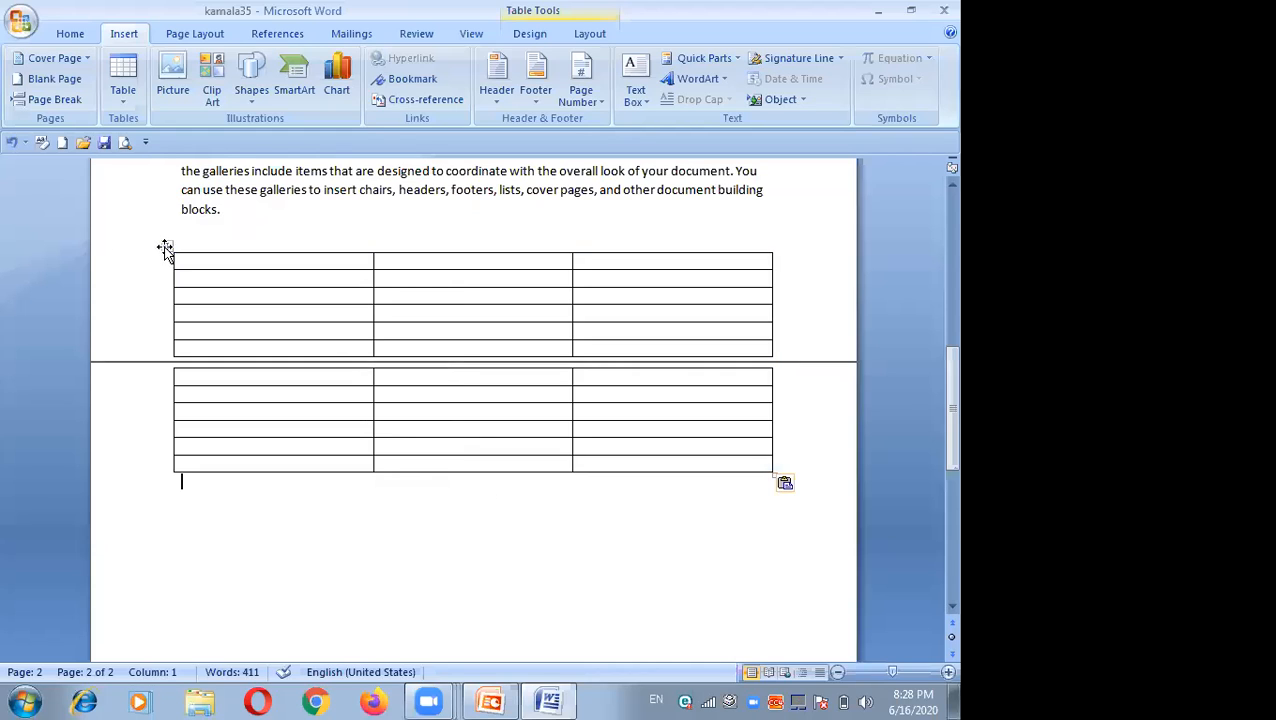
Step: Merge the top two cells of the table's first column
left_click_drag(184, 261, 235, 270)
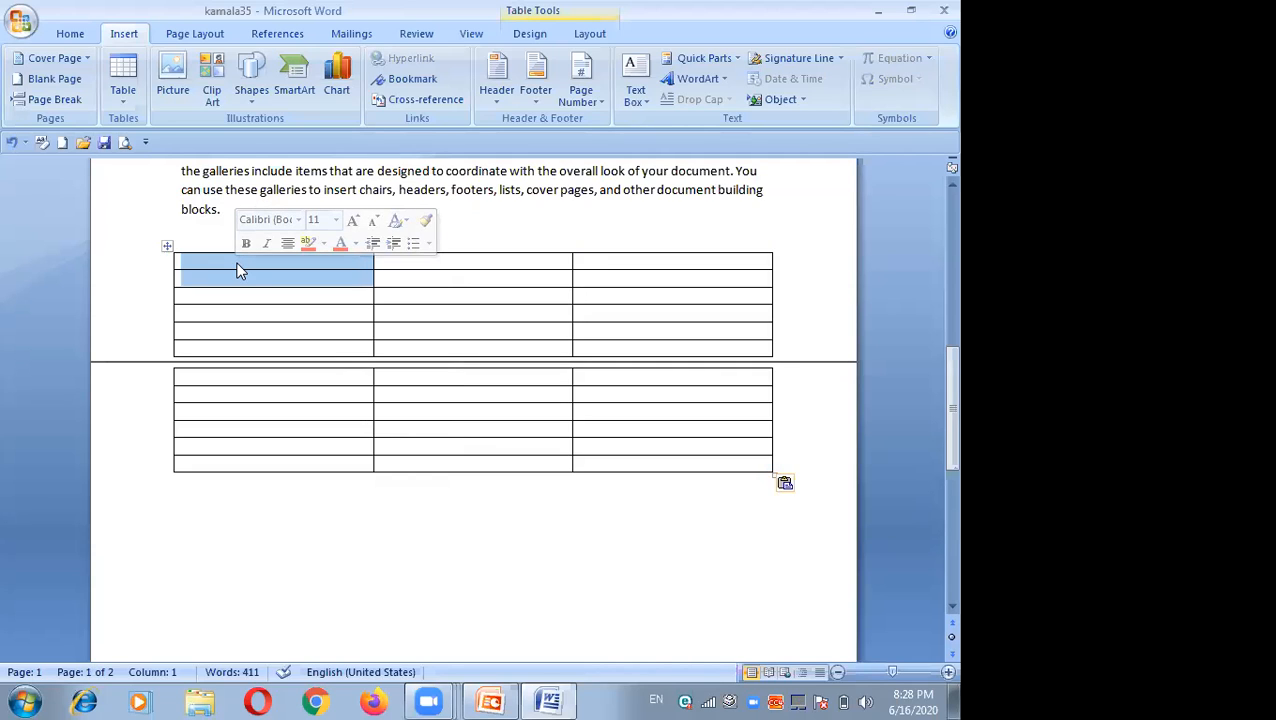
right_click(237, 270)
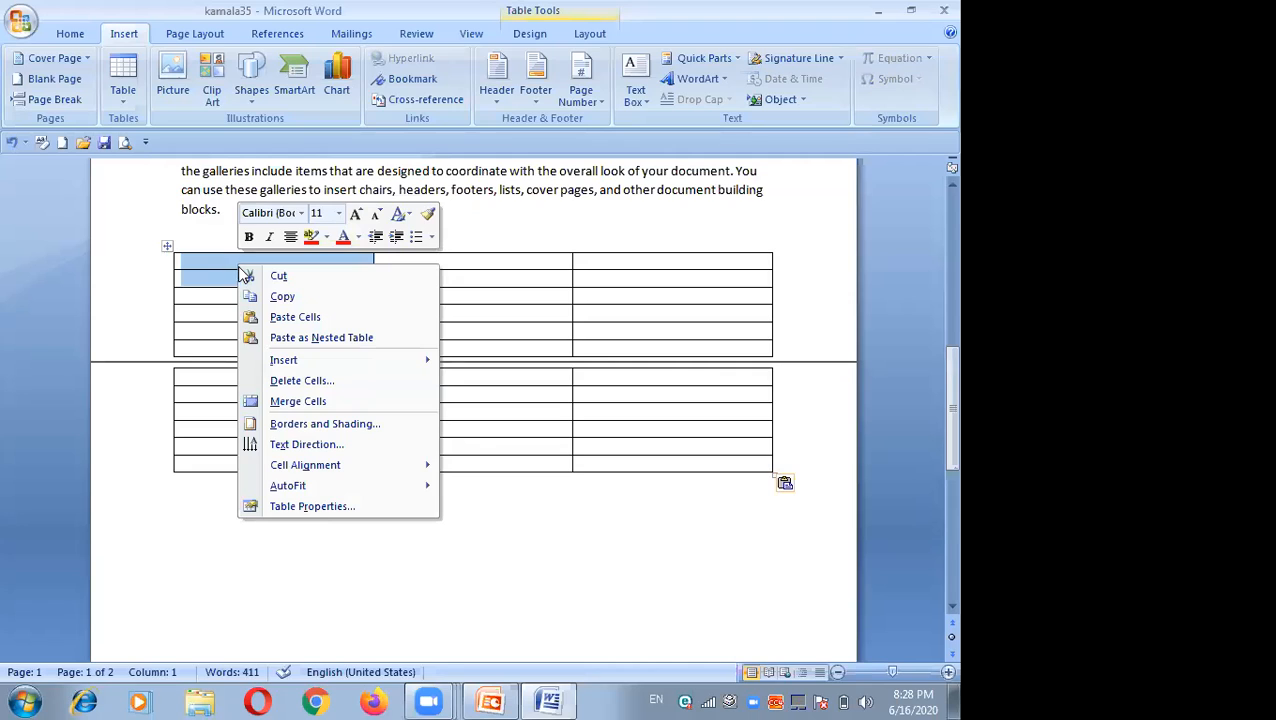
left_click(311, 400)
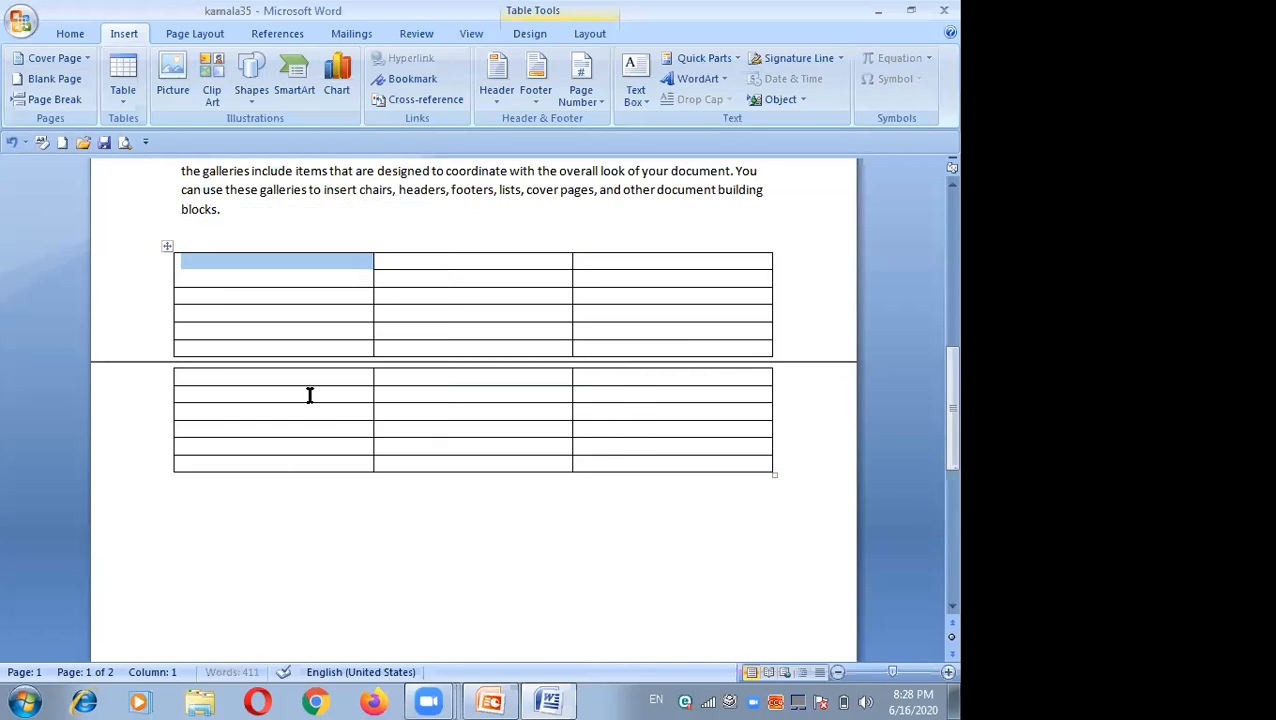
left_click(319, 296)
left_click(325, 273)
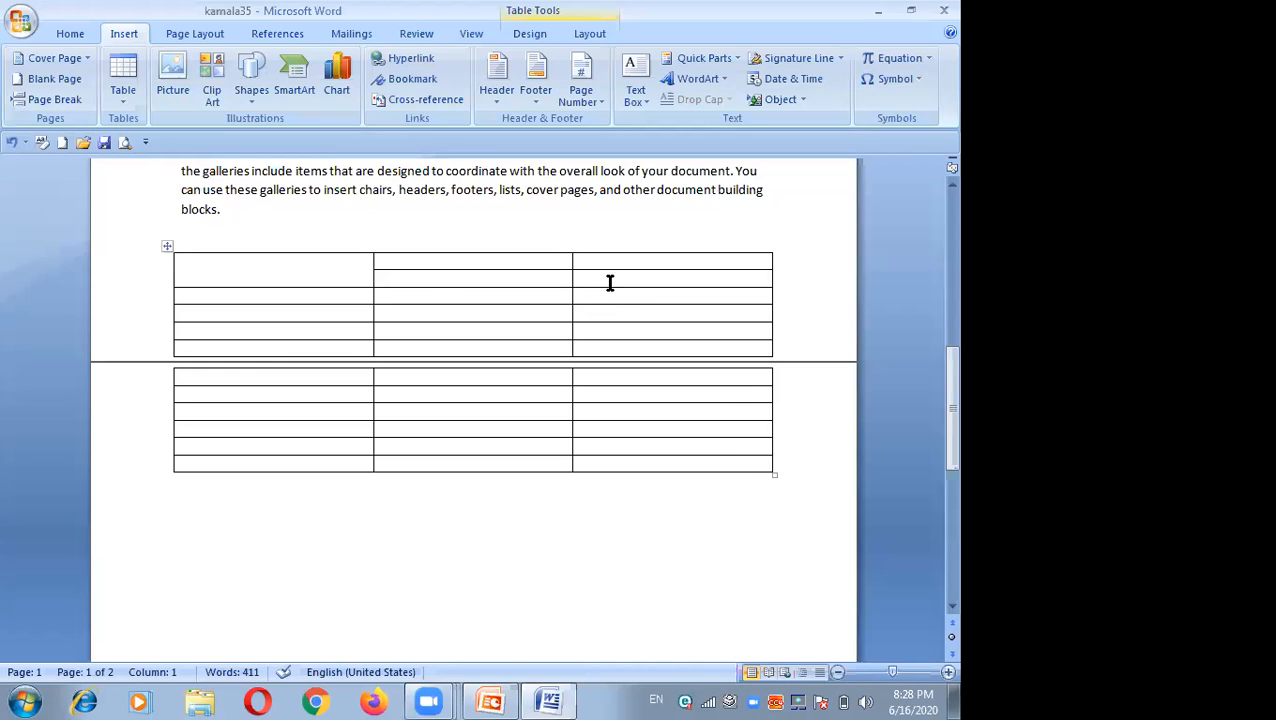
Step: Select the third-column cells of the upper table rows and delete those entire rows
left_click_drag(592, 265, 684, 342)
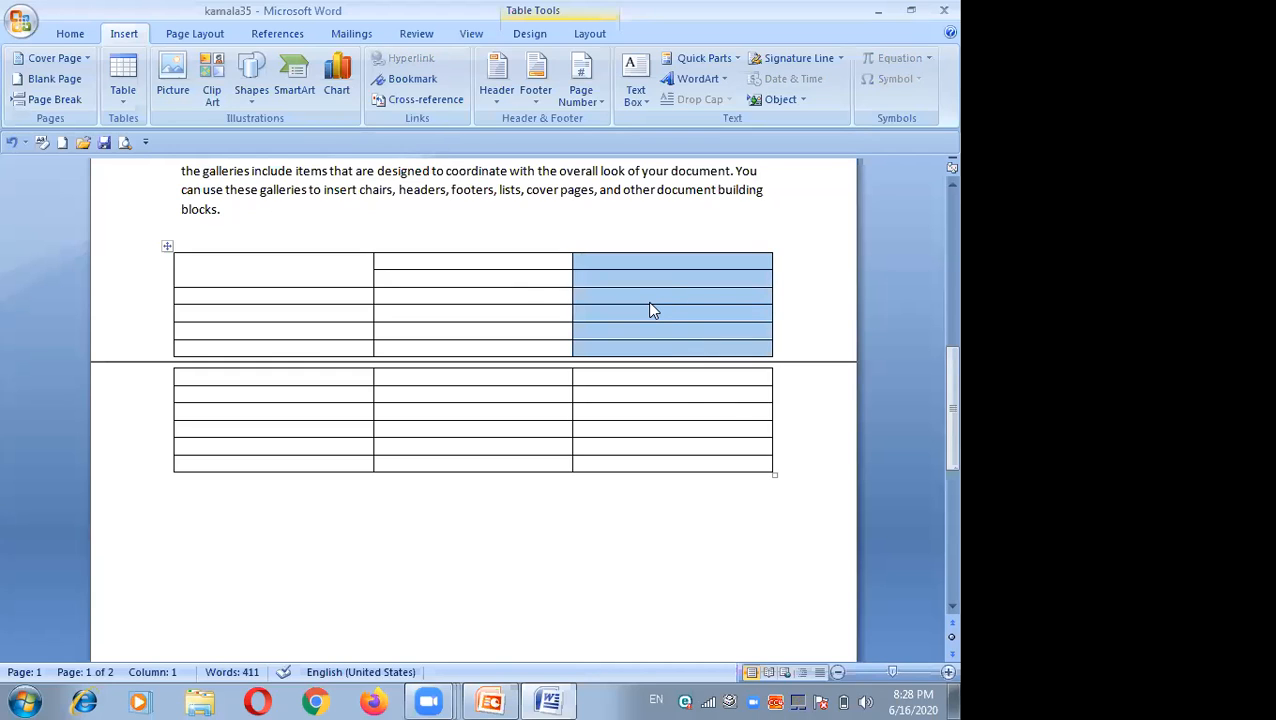
right_click(648, 303)
left_click(663, 316)
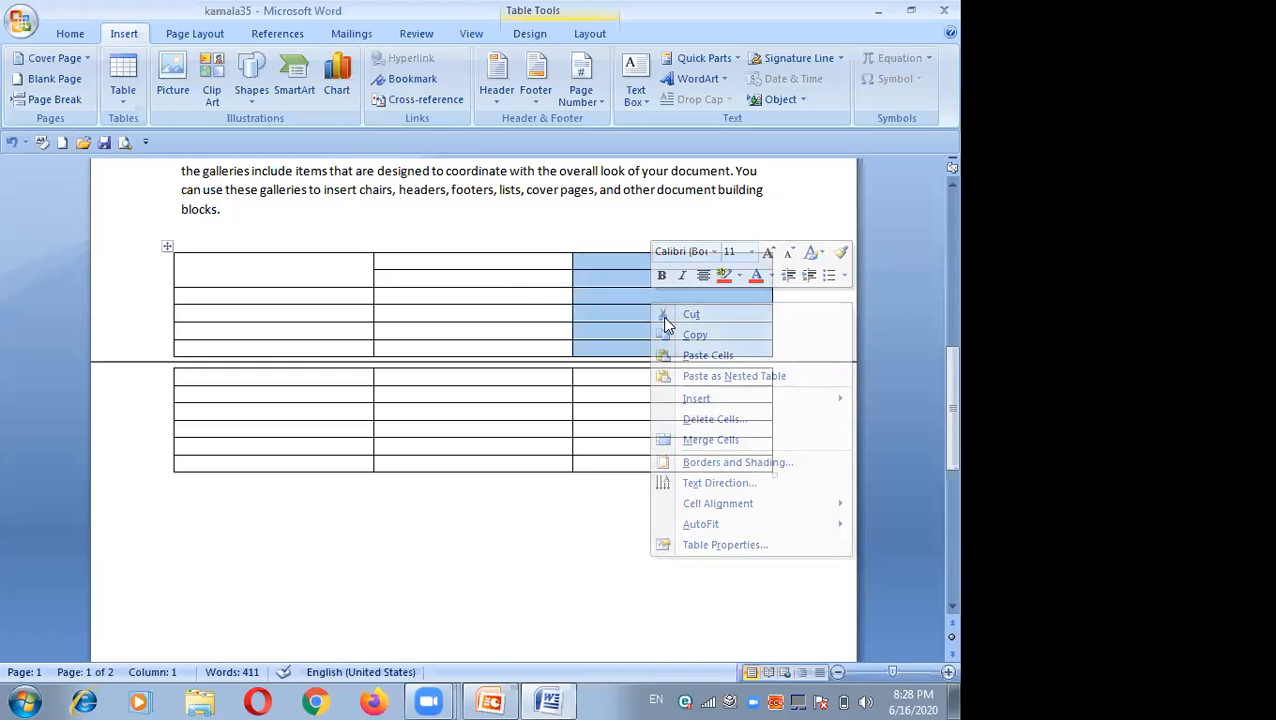
right_click(664, 318)
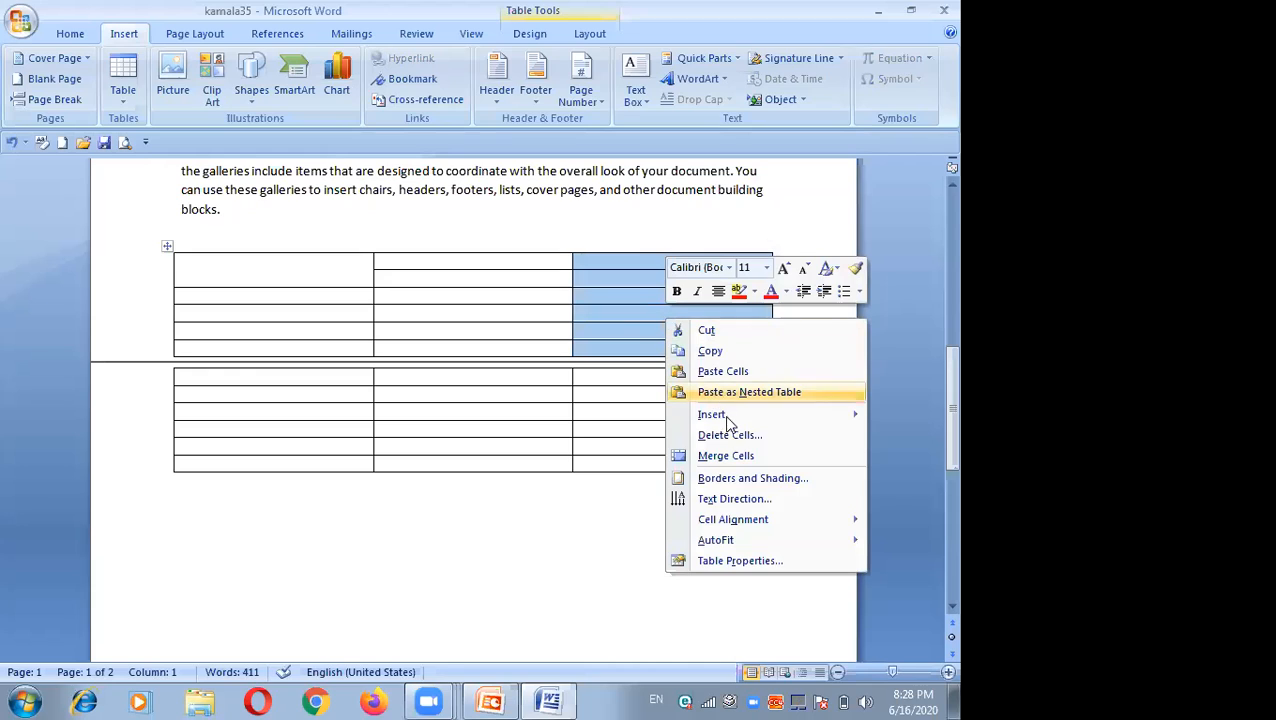
mouse_move(726, 418)
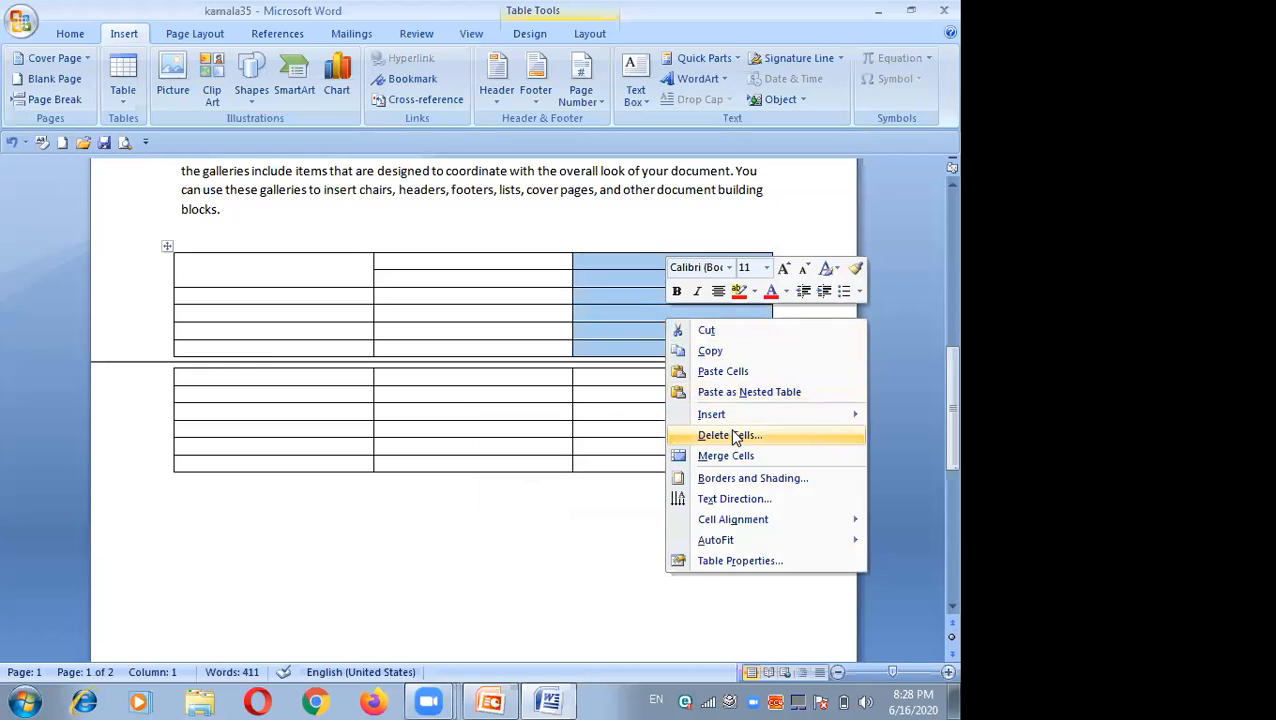
left_click(735, 437)
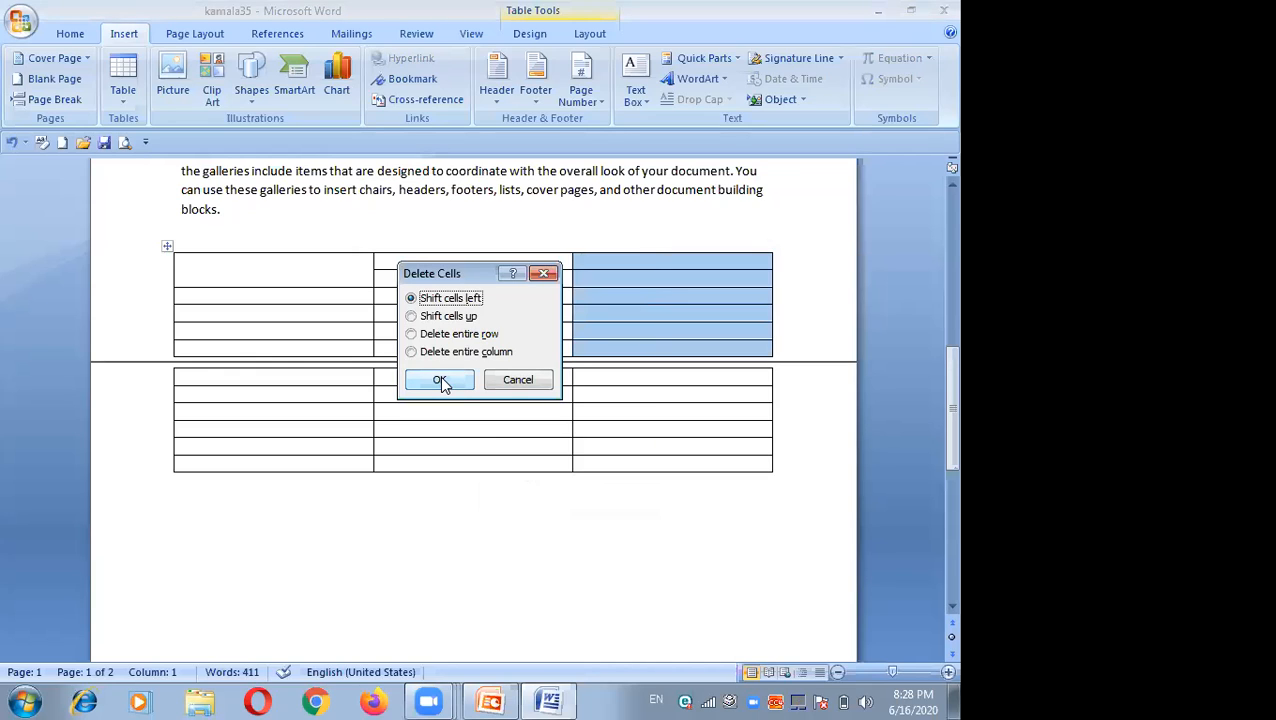
left_click(411, 334)
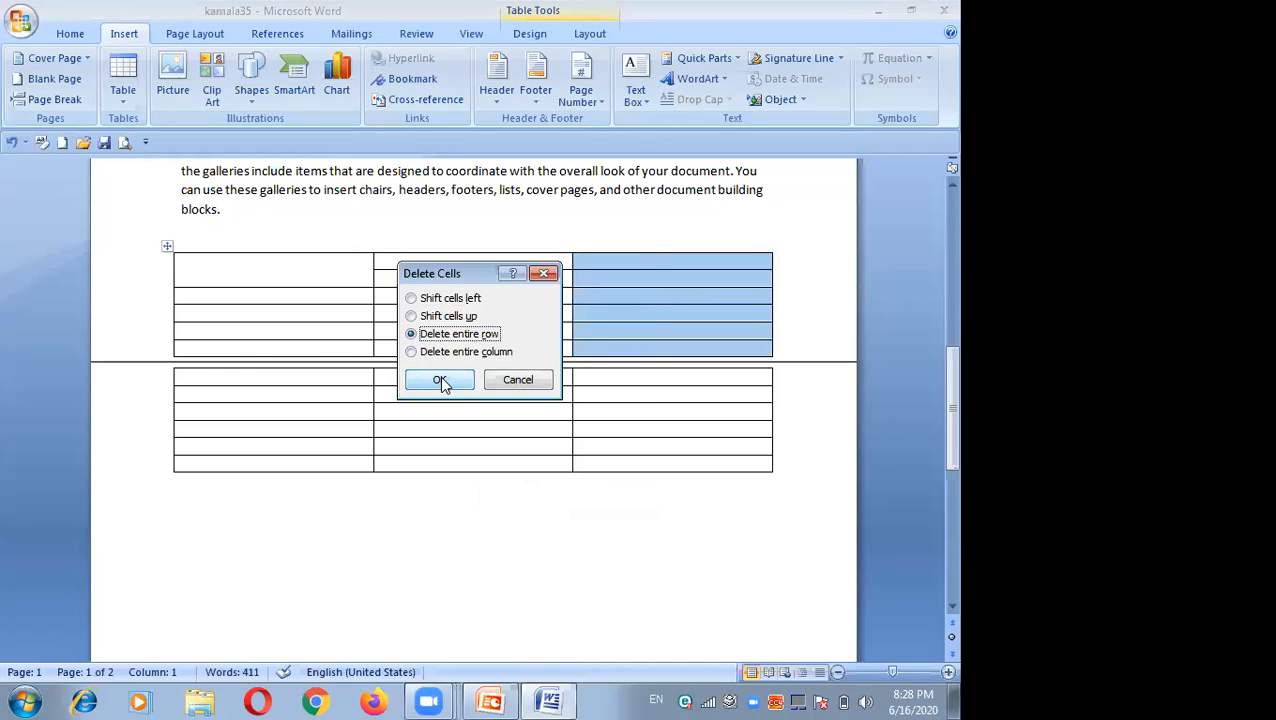
left_click(440, 379)
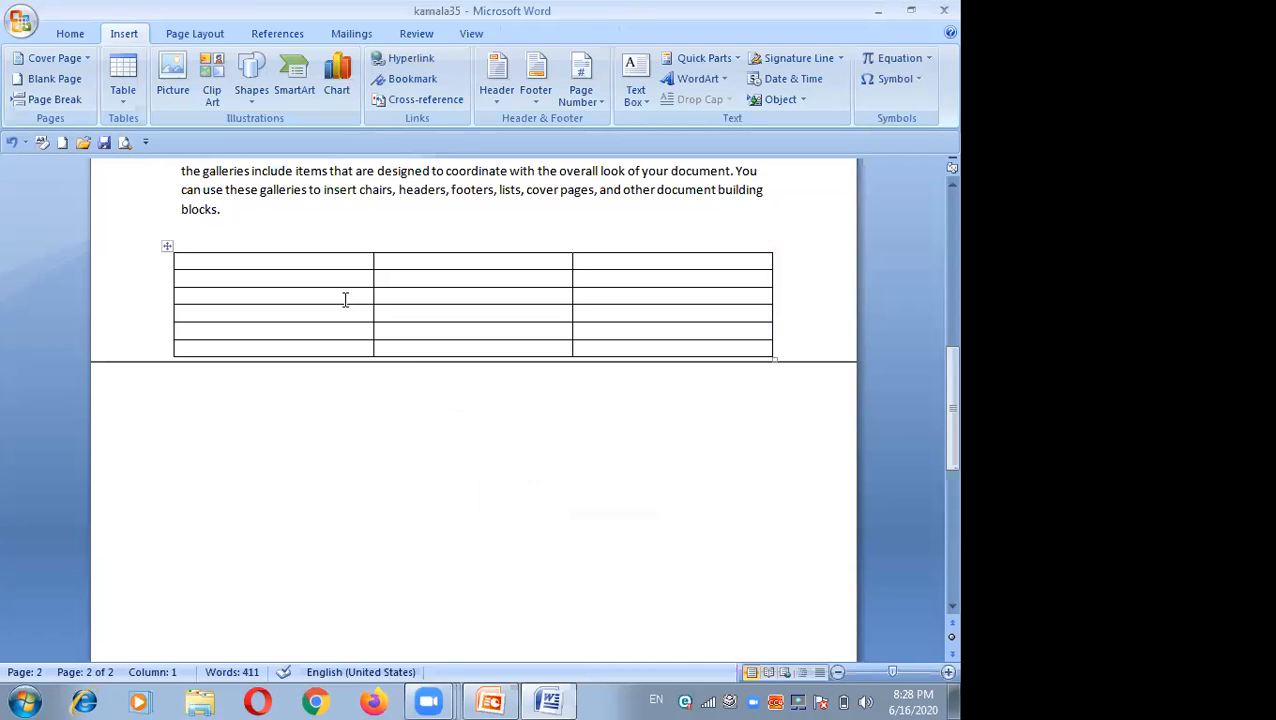
Step: Select the table's third column and delete it
left_click(600, 274)
left_click_drag(645, 290, 684, 350)
left_click_drag(602, 262, 696, 348)
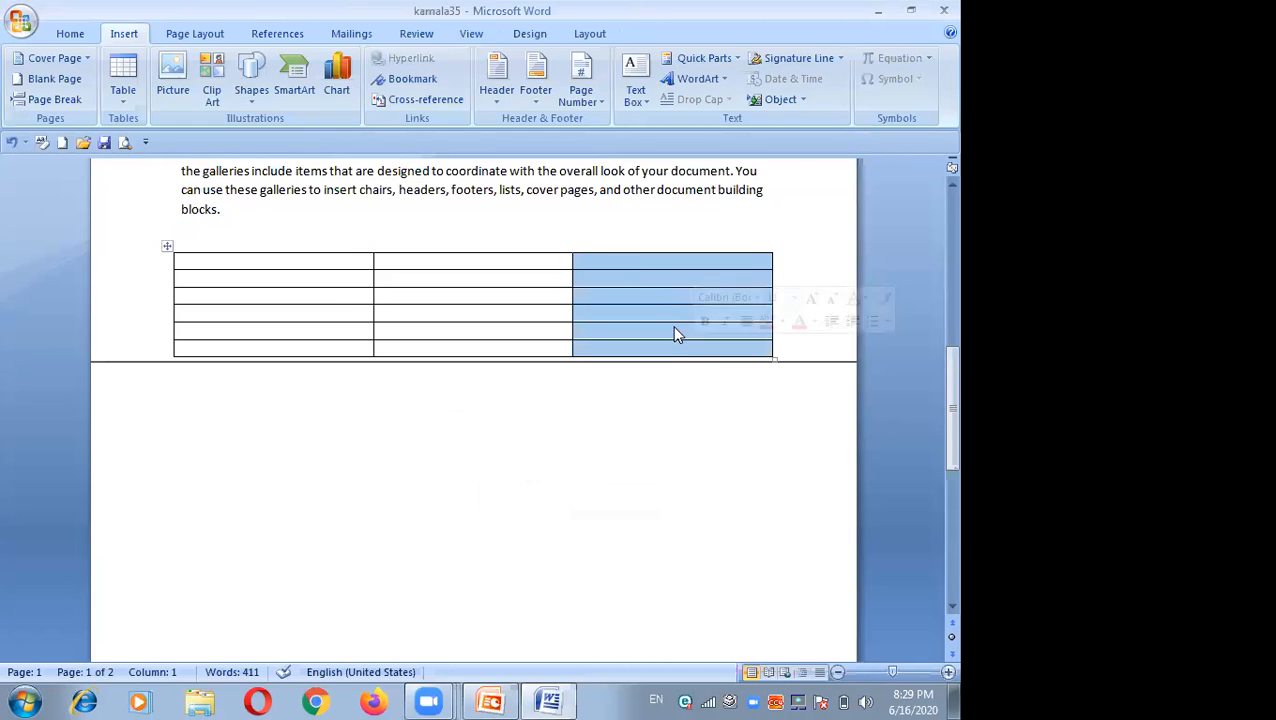
right_click(666, 322)
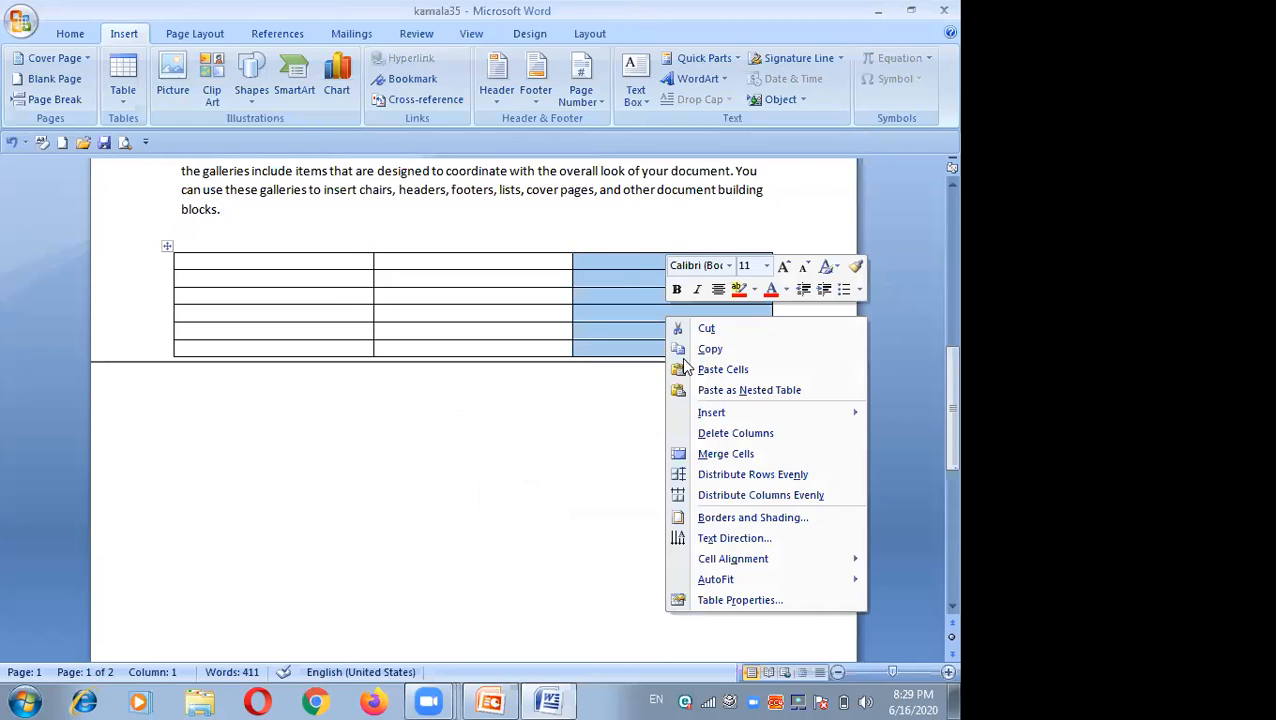
left_click(726, 432)
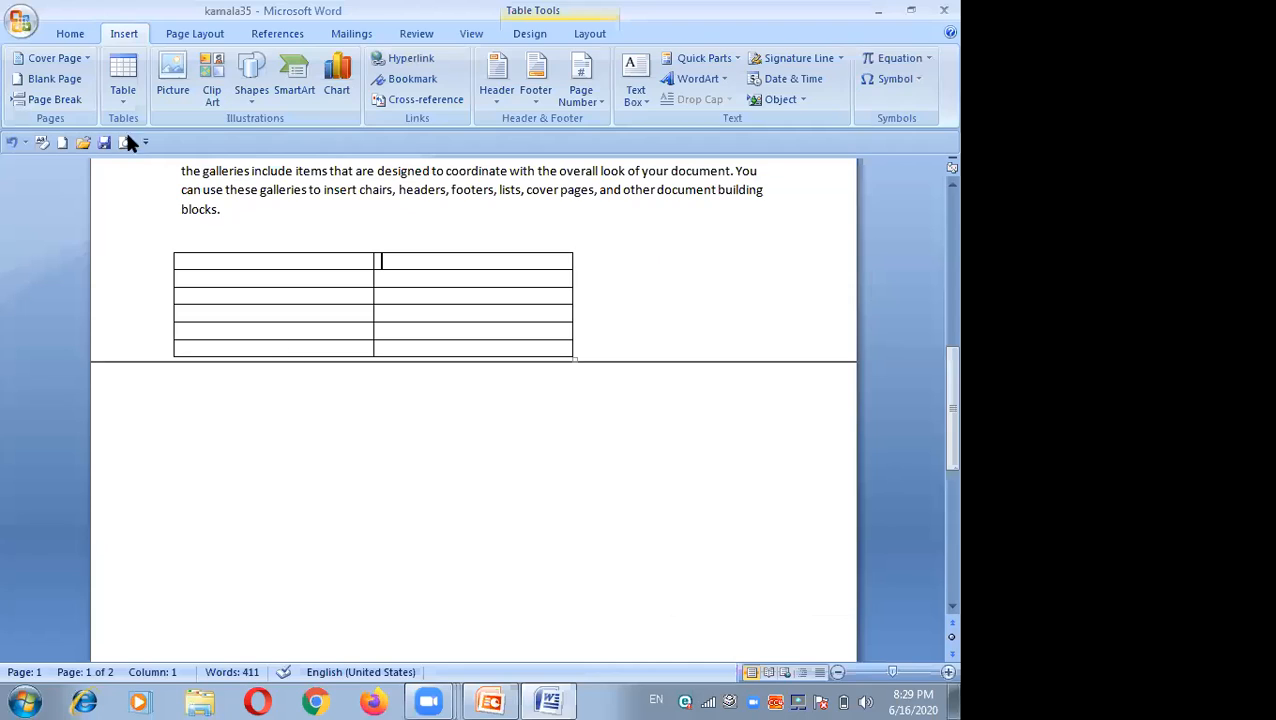
Step: Insert the picture startmenu-win7-768x576 from the Pictures library, previewing the other images first
left_click(166, 95)
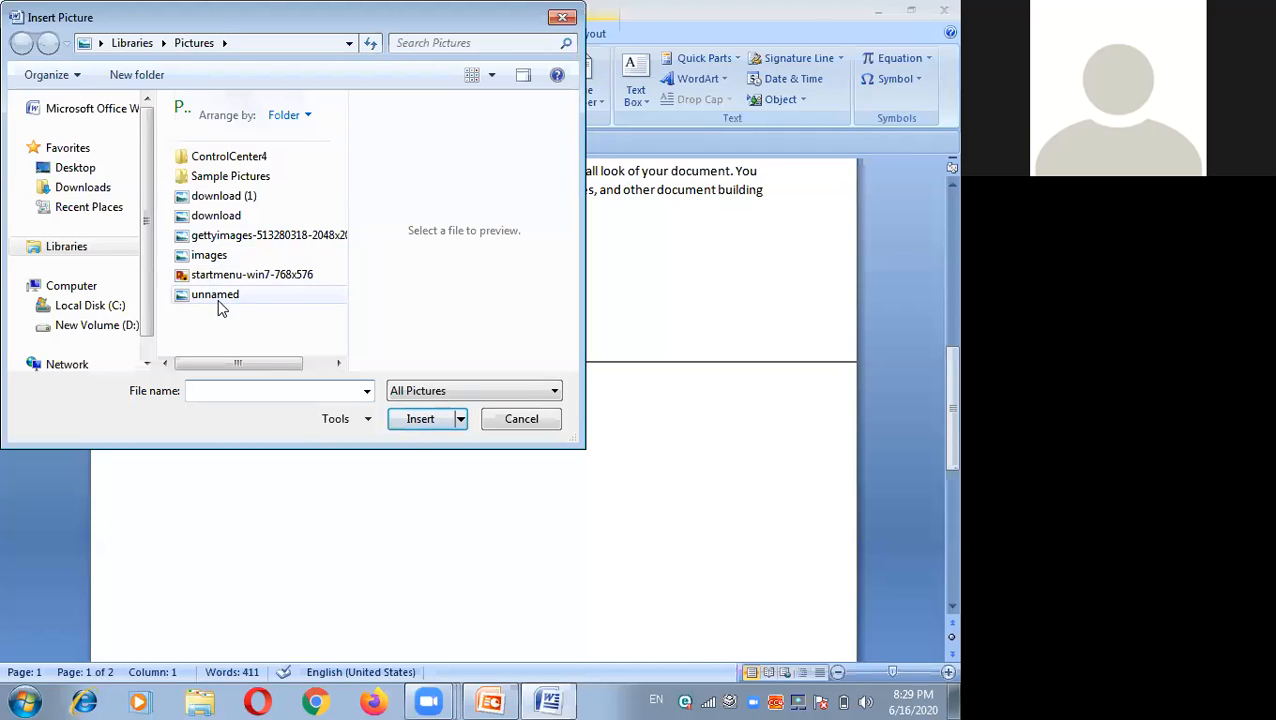
left_click(189, 255)
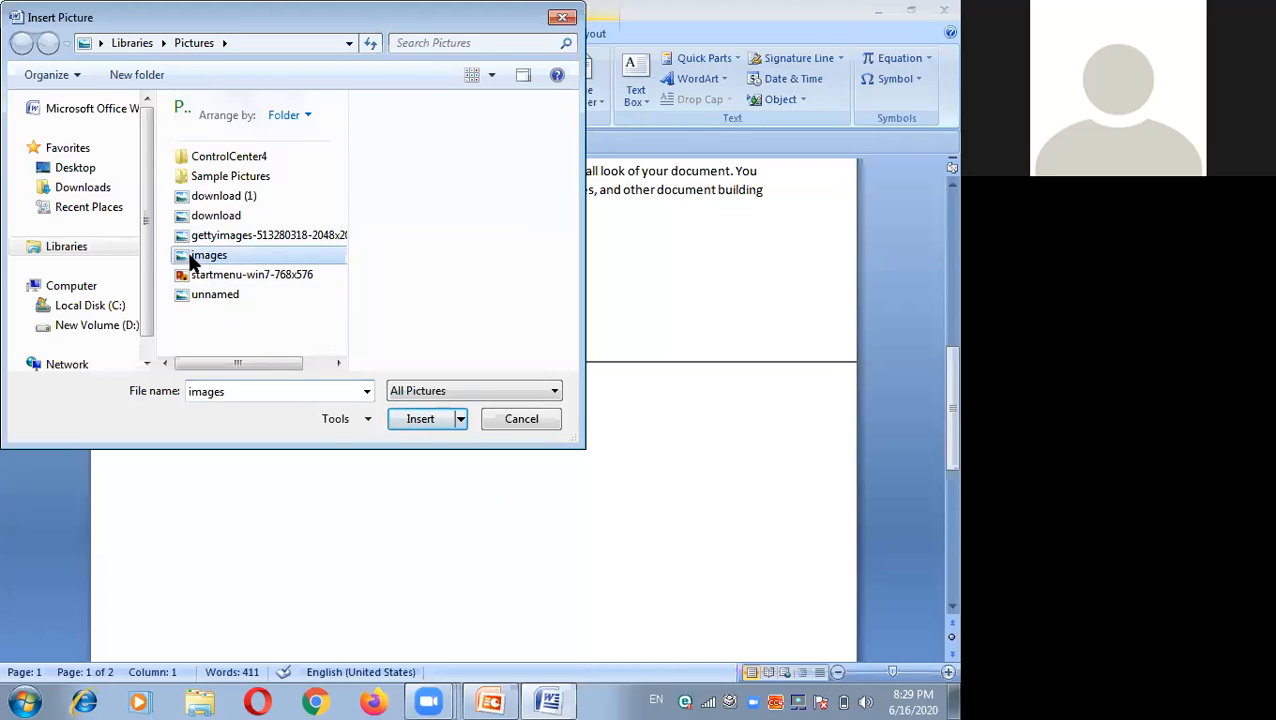
left_click(186, 276)
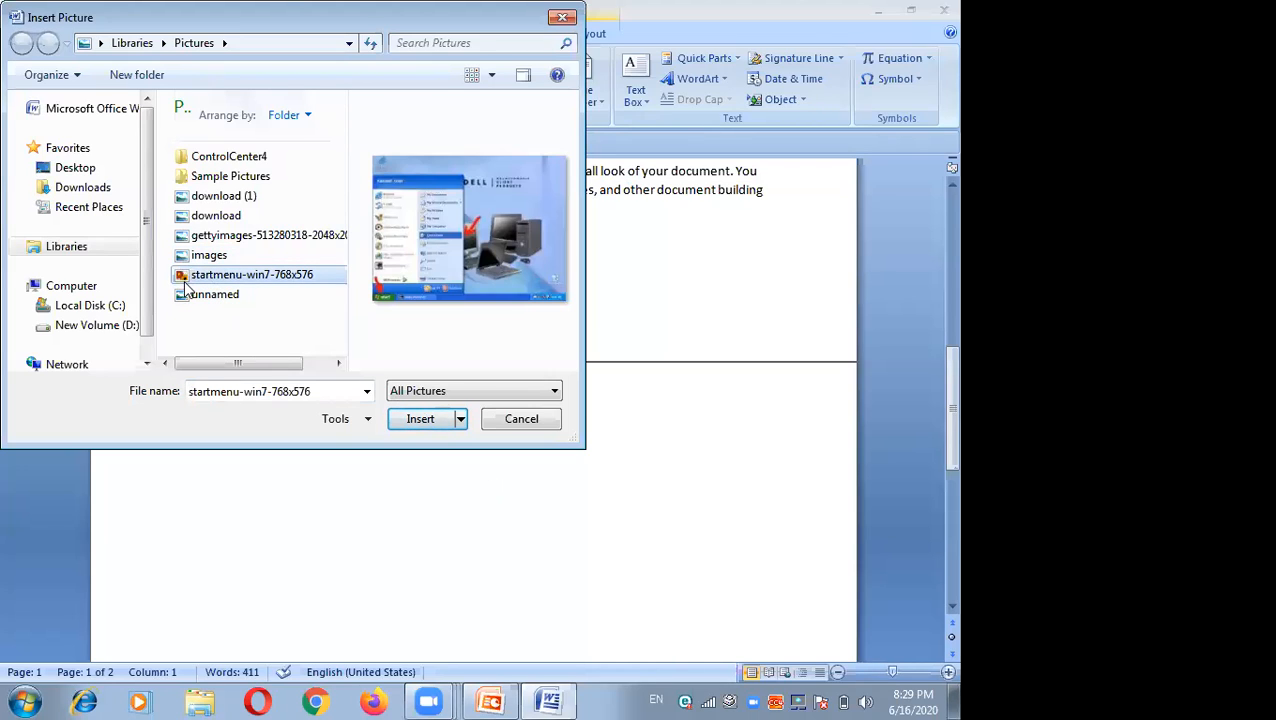
left_click(187, 199)
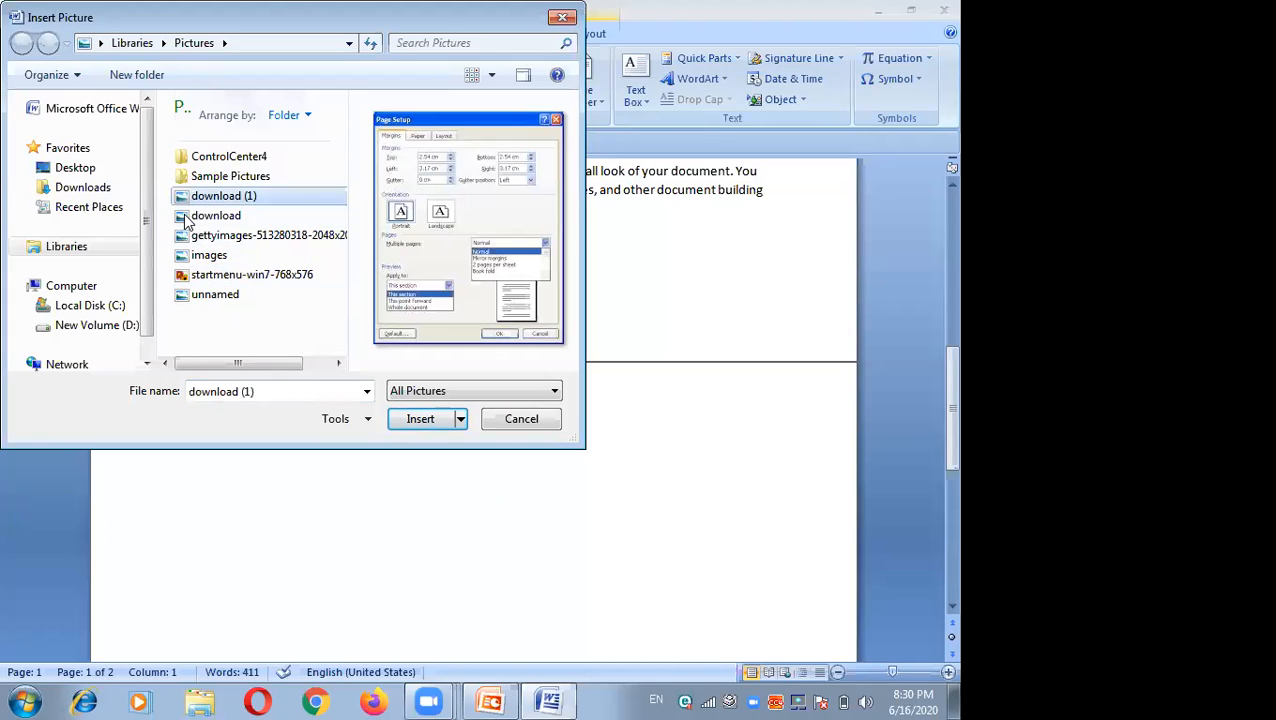
left_click(186, 217)
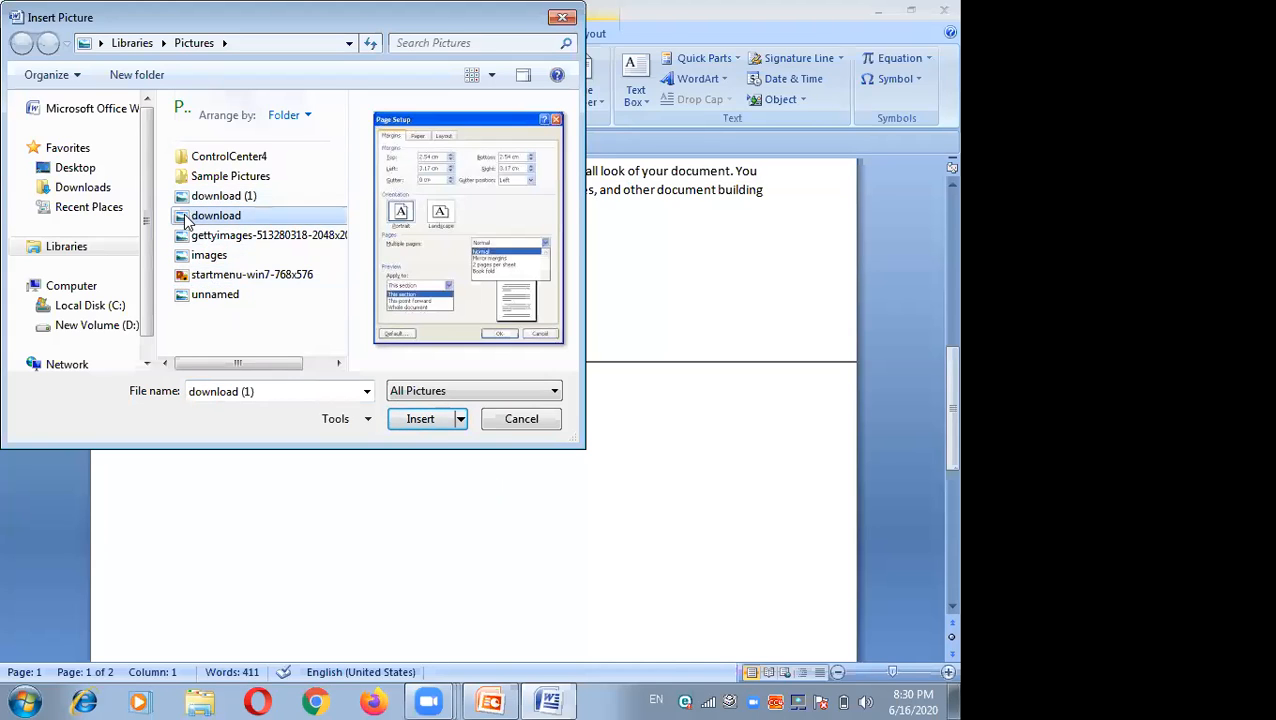
left_click(190, 300)
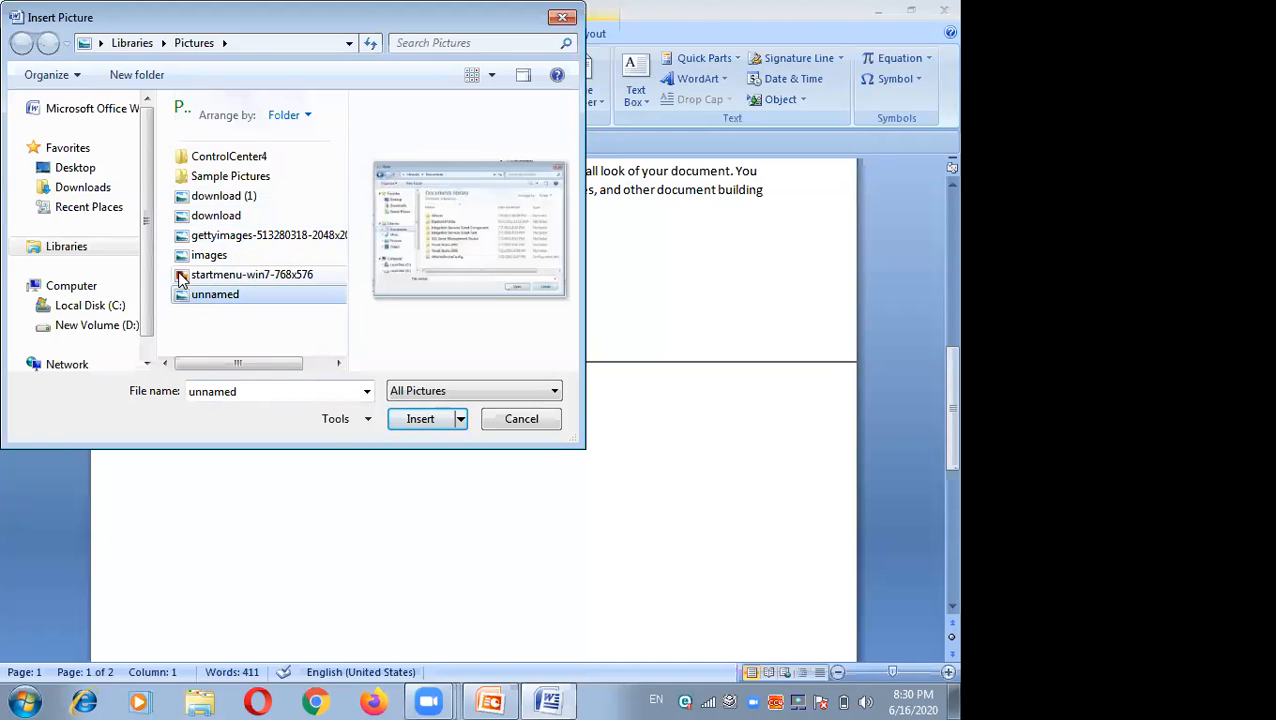
left_click(184, 278)
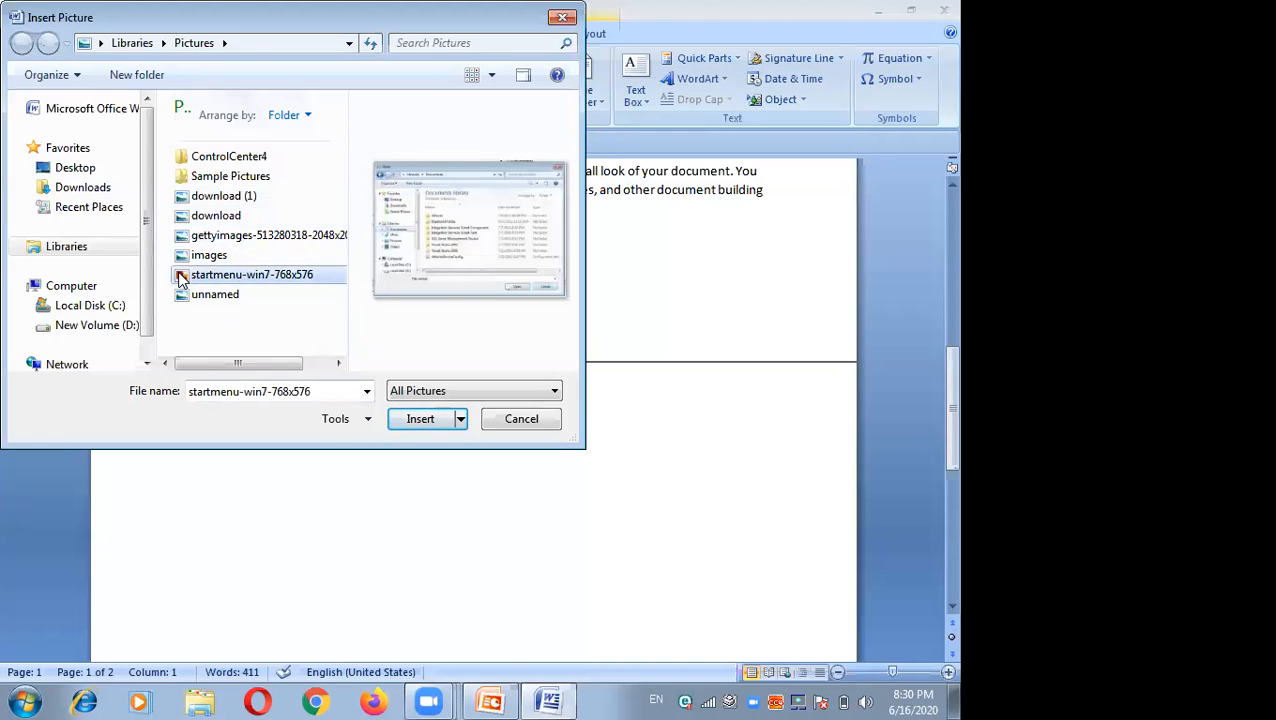
left_click(419, 422)
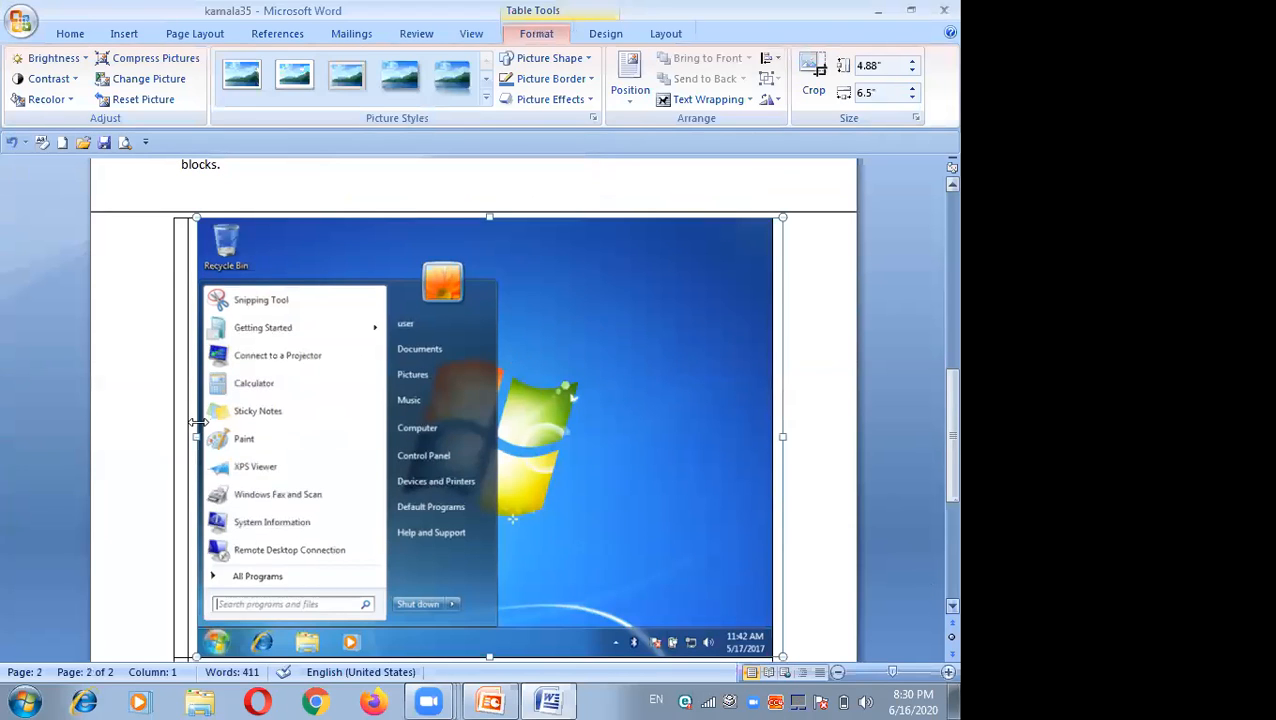
Step: Move the picture into the table's second column and resize it to about 1.68 by 2.8 inches
left_click_drag(376, 390, 542, 467)
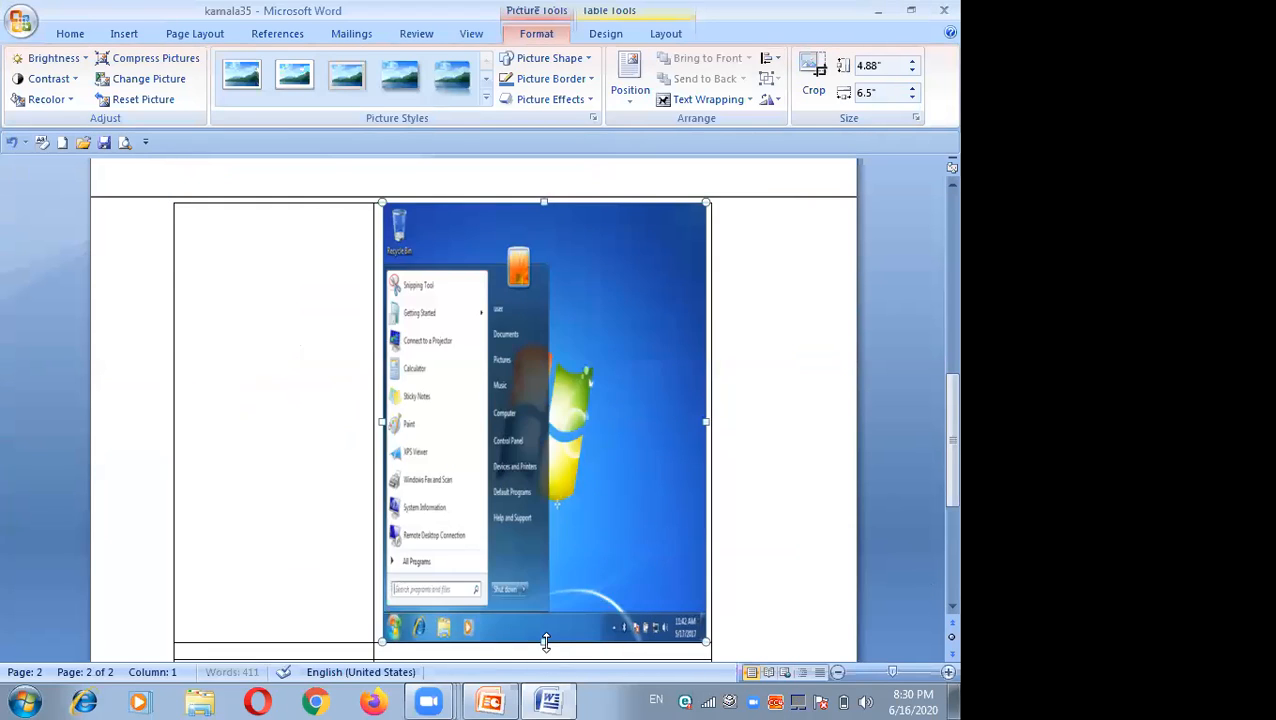
left_click_drag(536, 569, 404, 236)
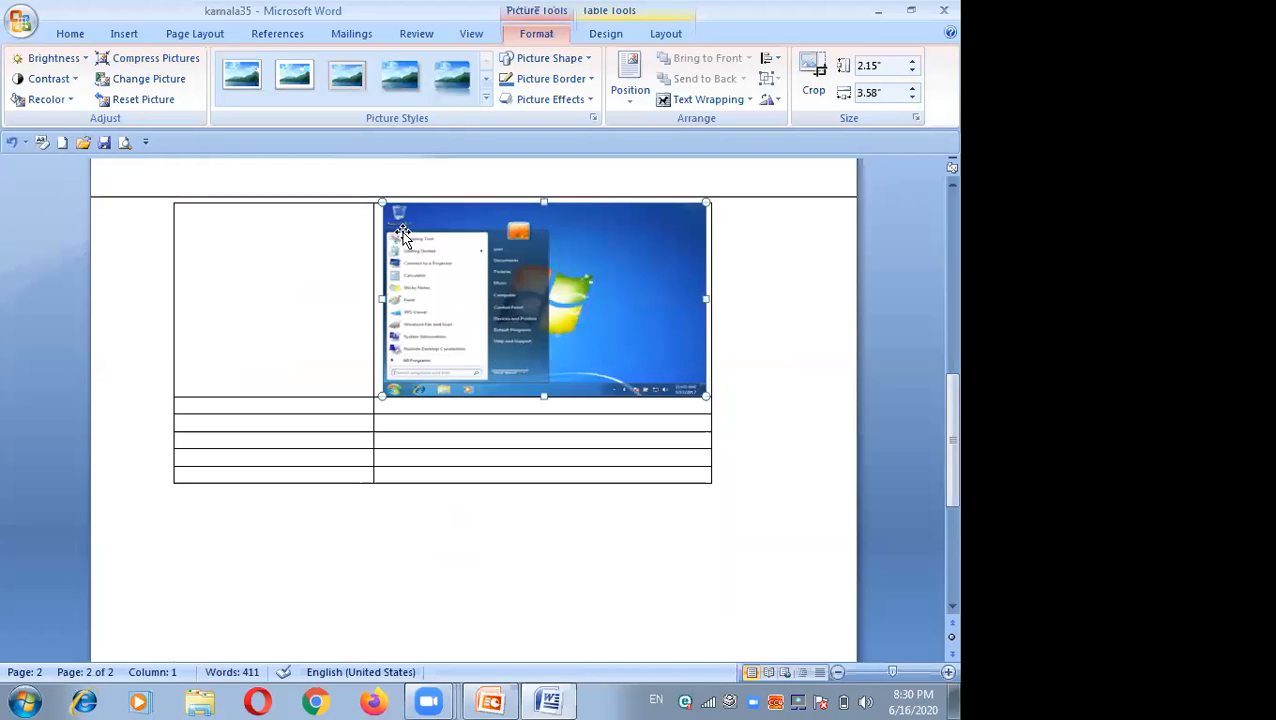
left_click_drag(562, 220, 613, 247)
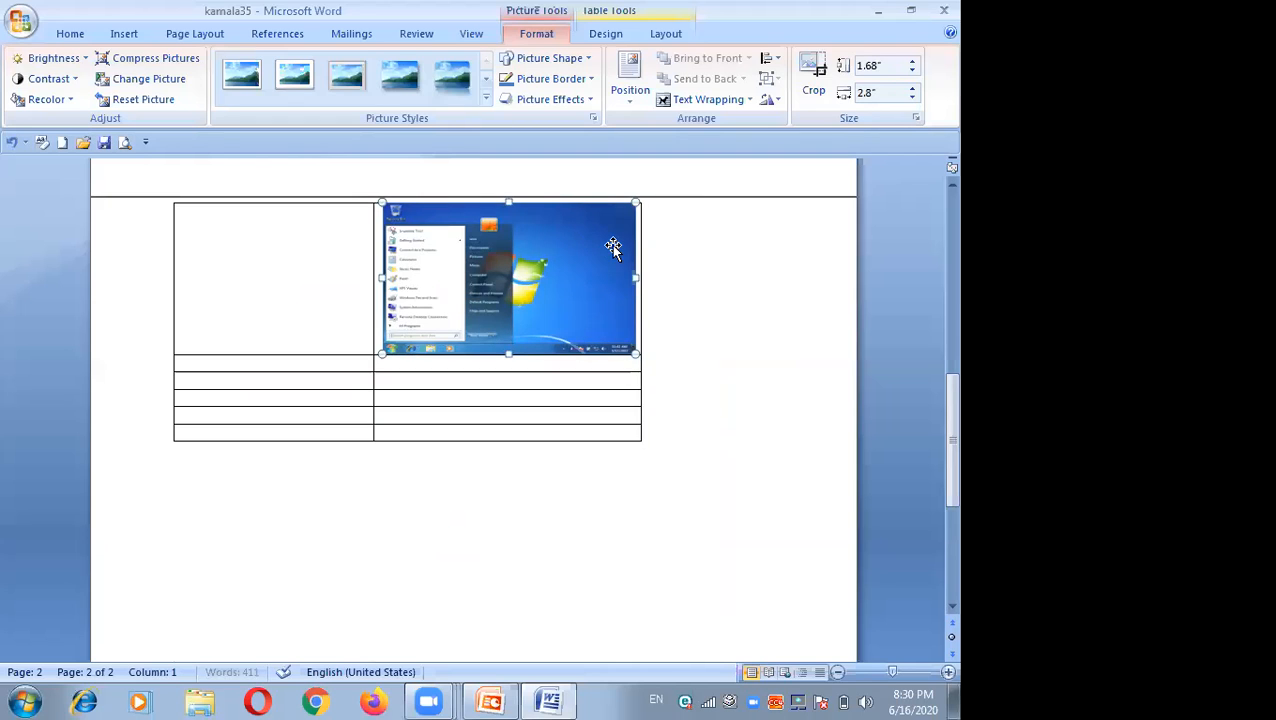
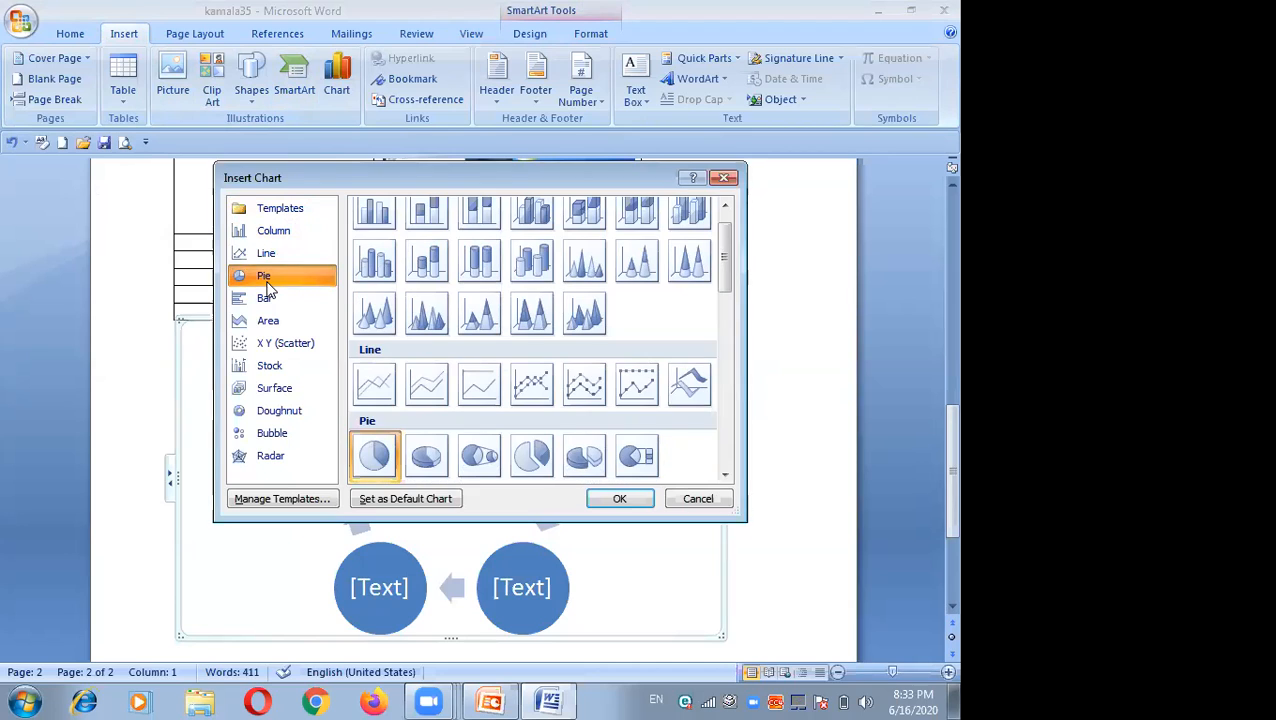
Step: Browse the Pie, Bar, Area, Stock, Surface and Column chart categories in the Insert Chart dialog, then close it
left_click(268, 302)
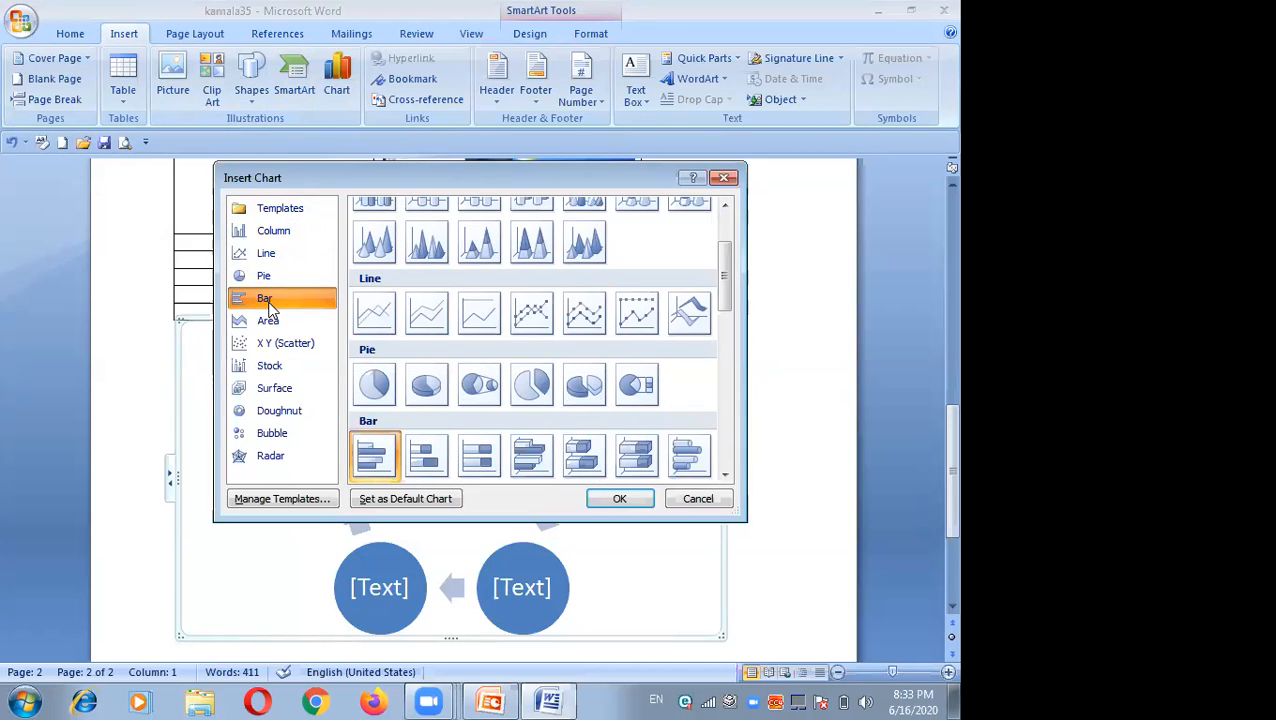
left_click(268, 324)
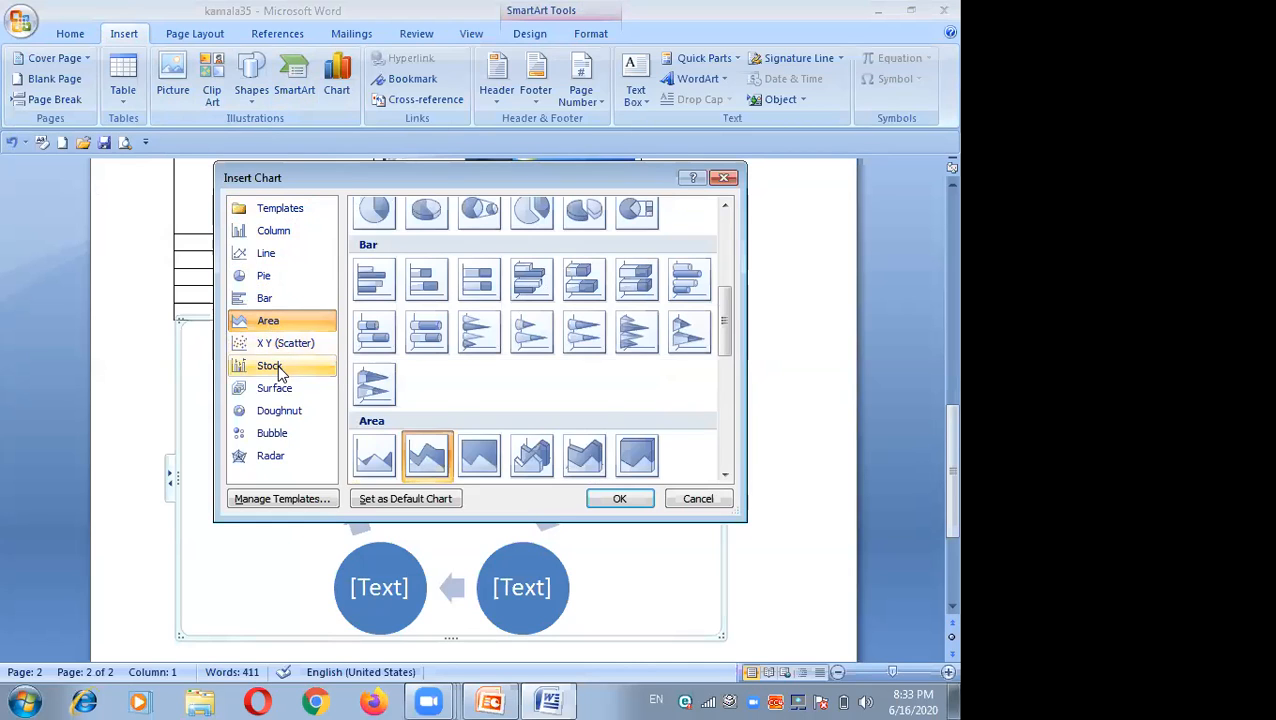
left_click(280, 370)
left_click(281, 393)
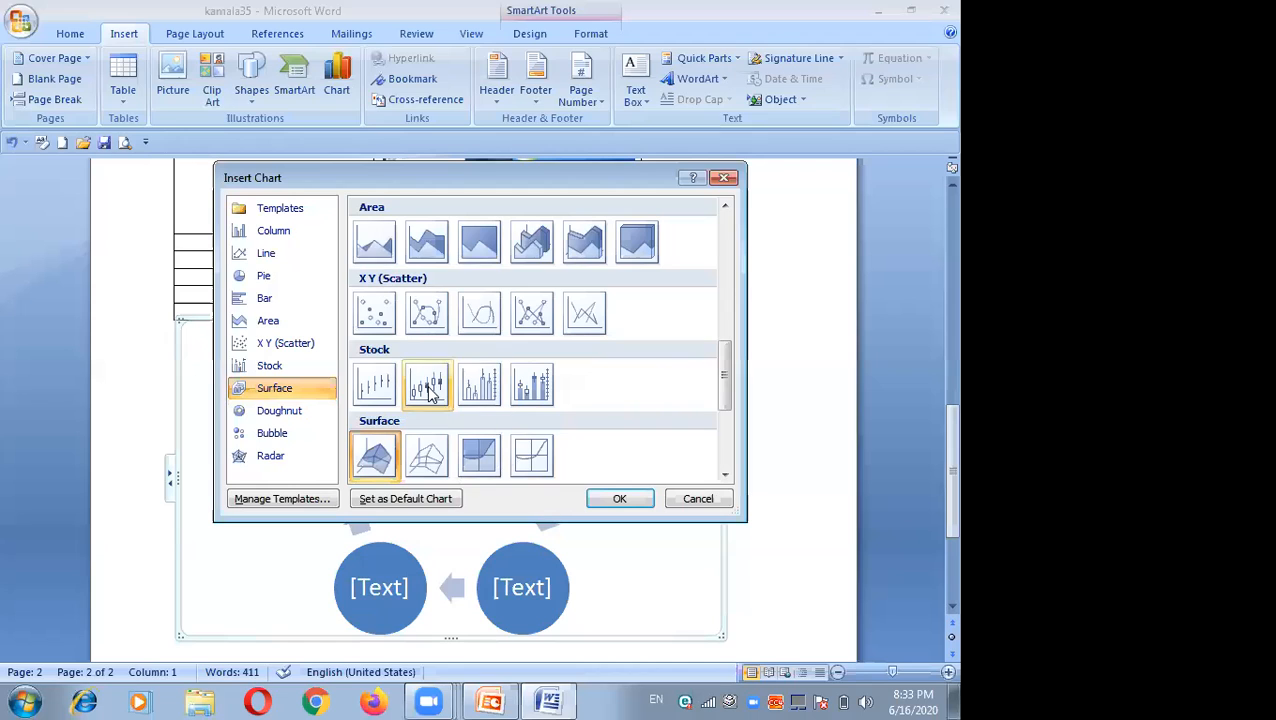
left_click(287, 232)
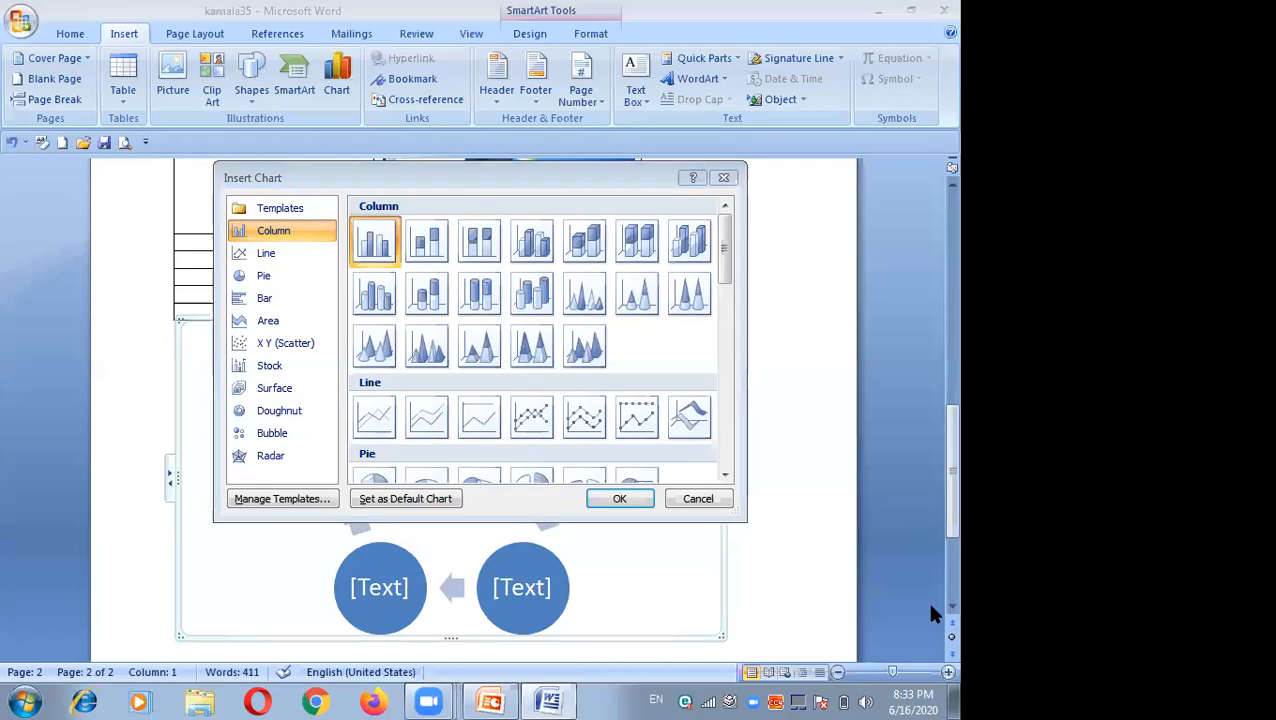
left_click(724, 177)
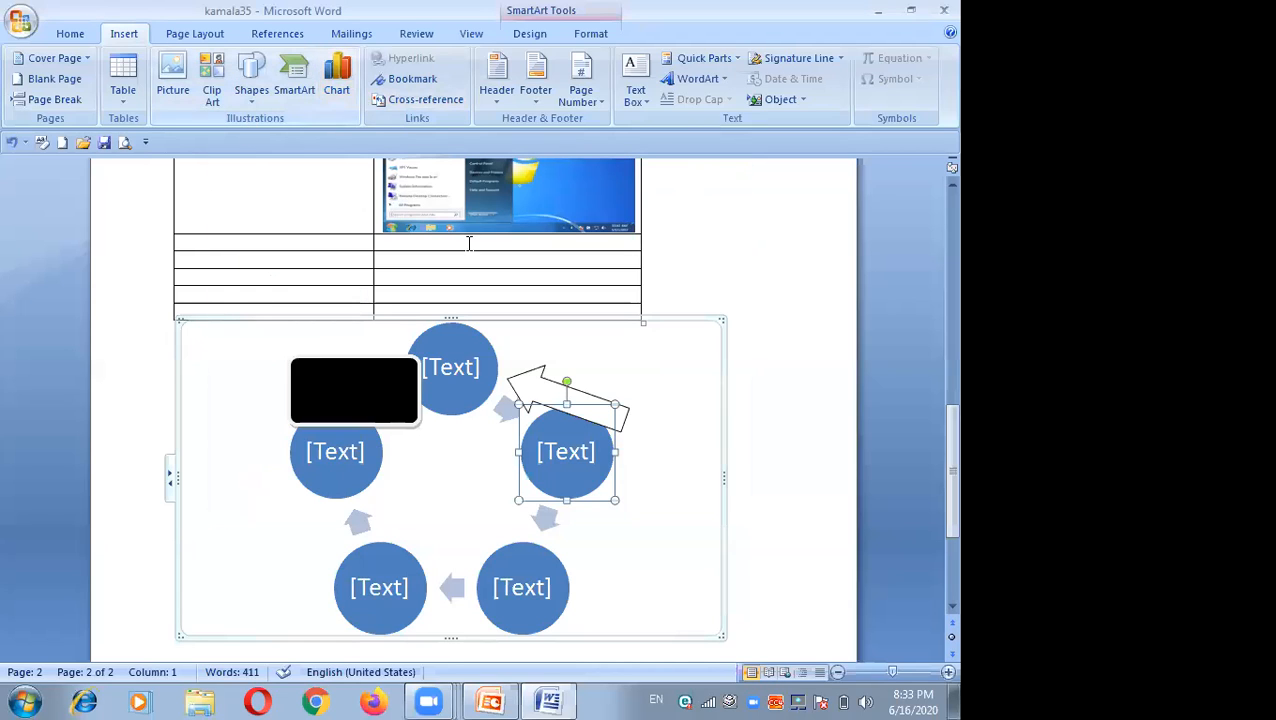
Step: Cut the black rectangle shape from the SmartArt cycle diagram
left_click(738, 634)
left_click(359, 407)
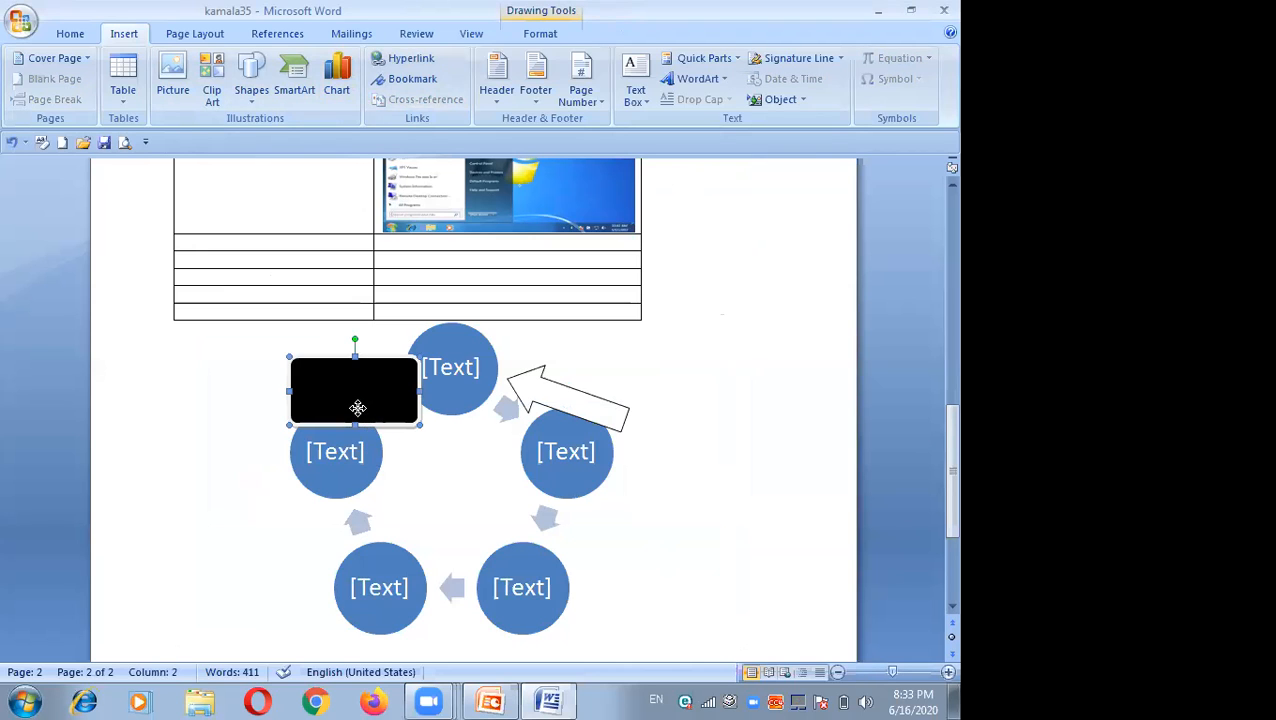
right_click(360, 408)
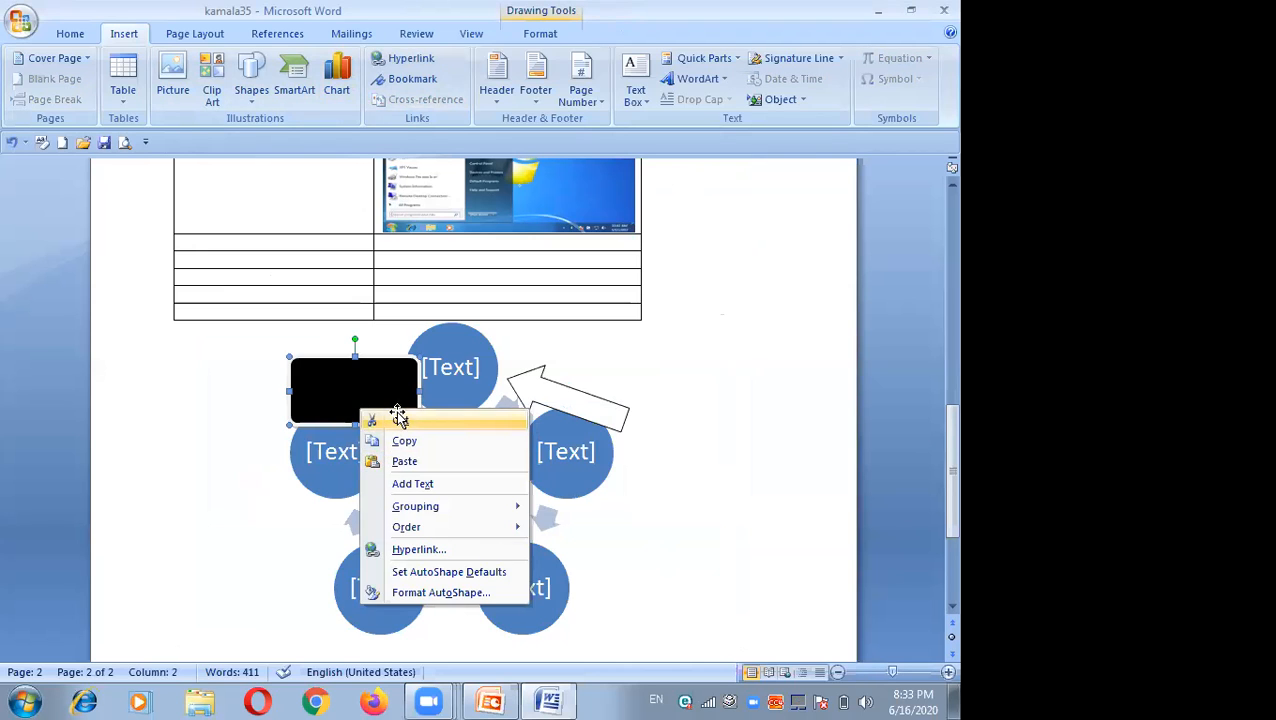
left_click(400, 420)
Step: Cut the SmartArt cycle diagram and the block arrow shape below the table
left_click(424, 382)
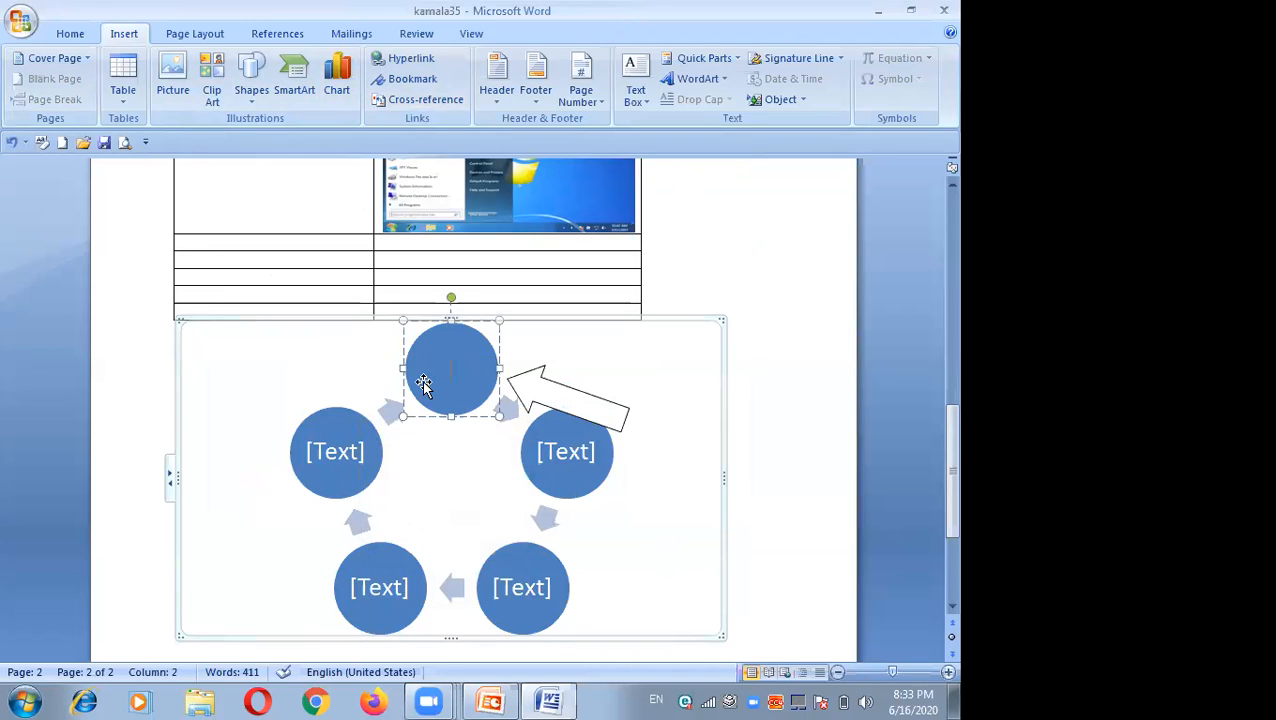
right_click(176, 478)
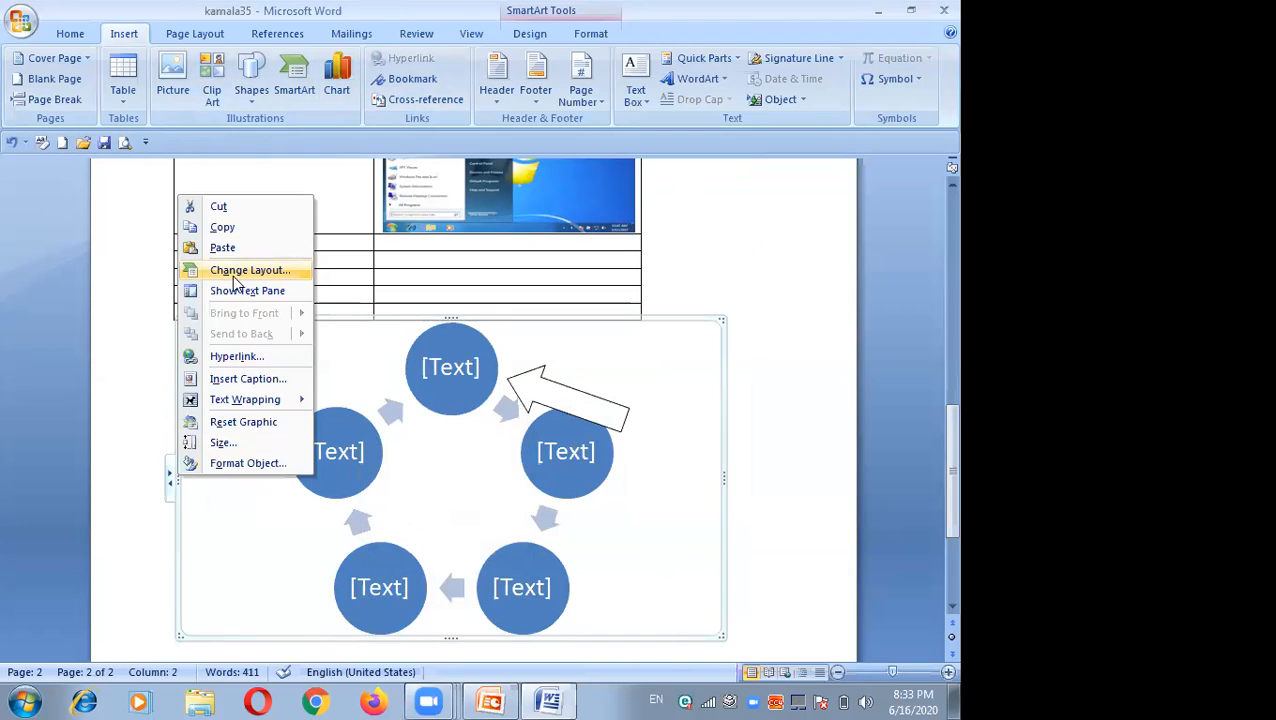
left_click(222, 207)
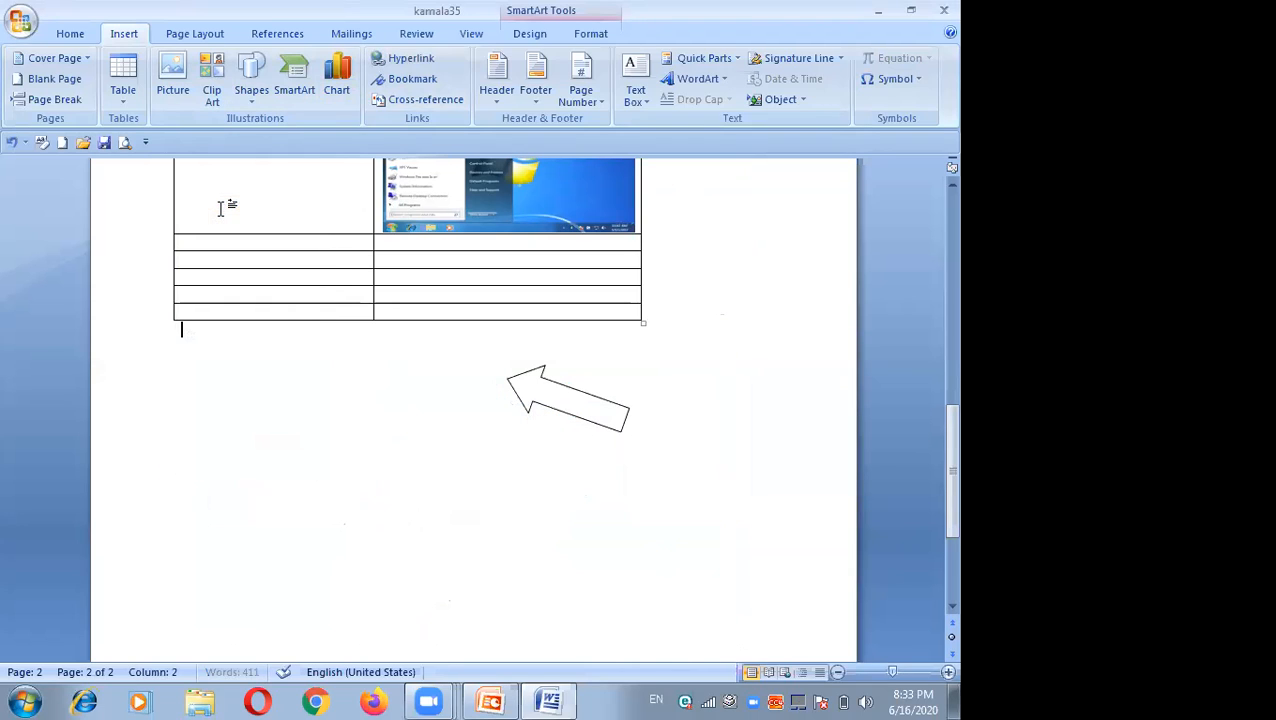
right_click(541, 385)
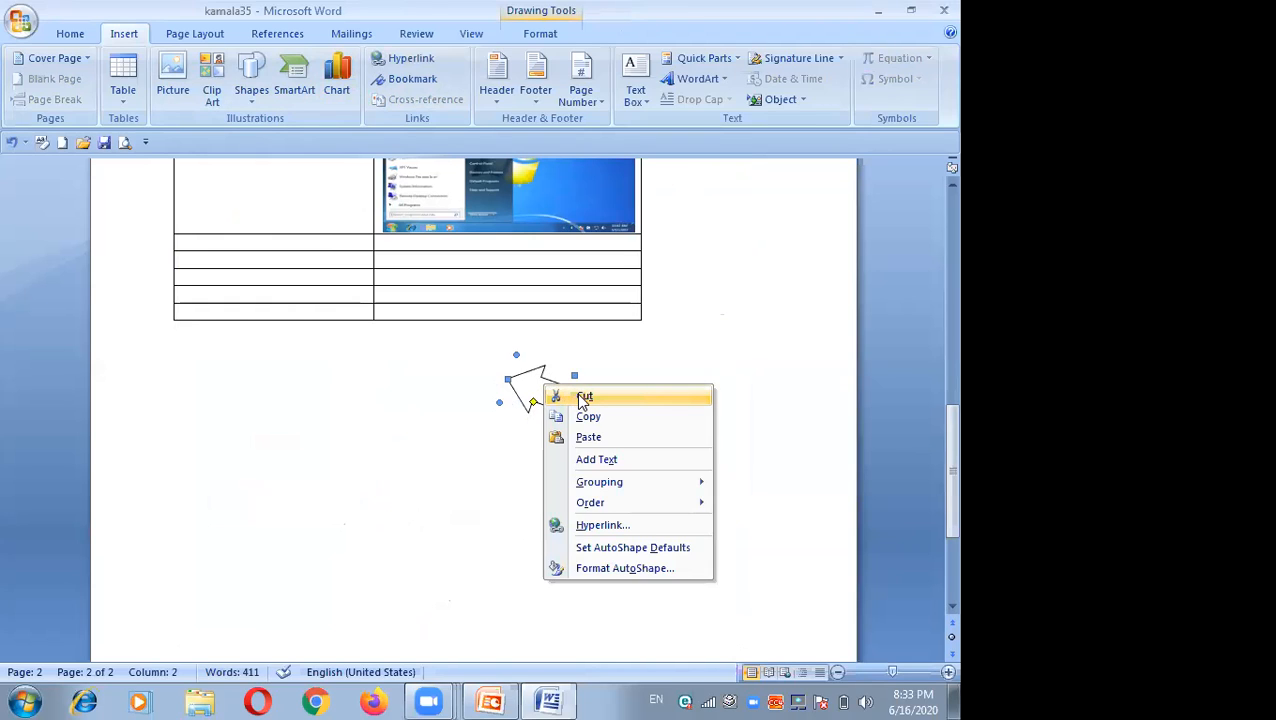
left_click(585, 397)
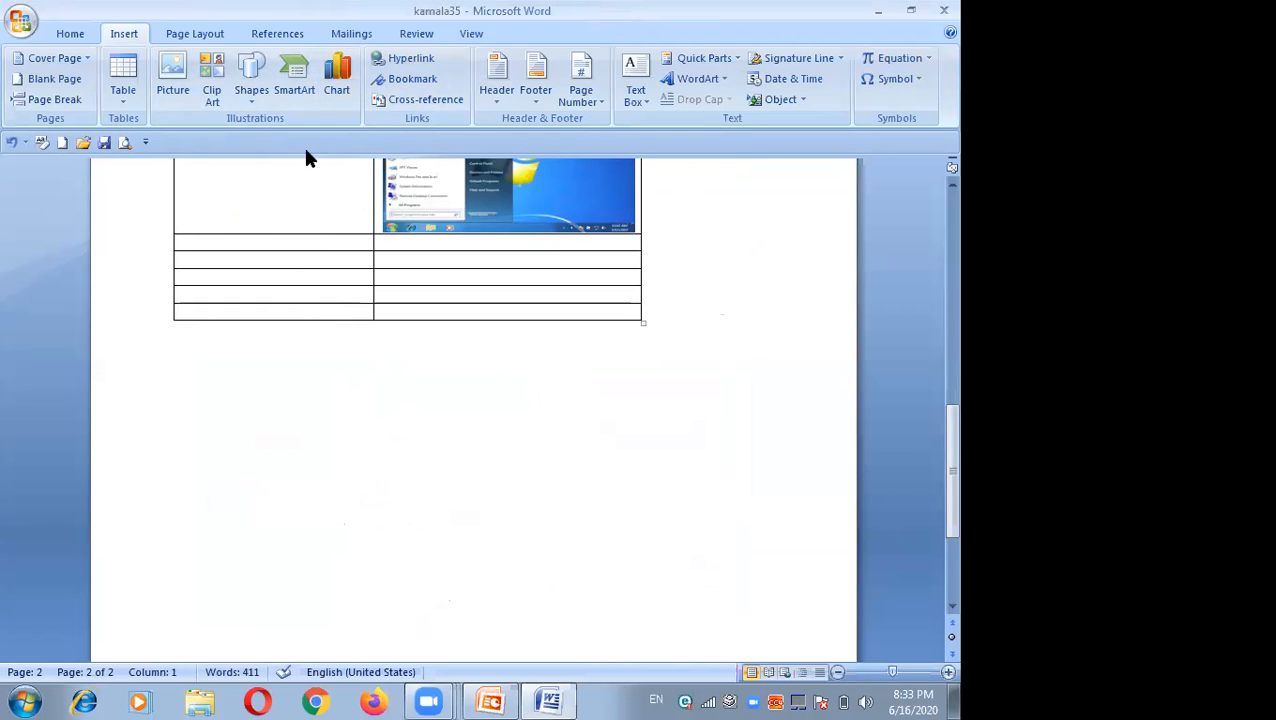
Step: Insert a default pie chart below the table
left_click(341, 77)
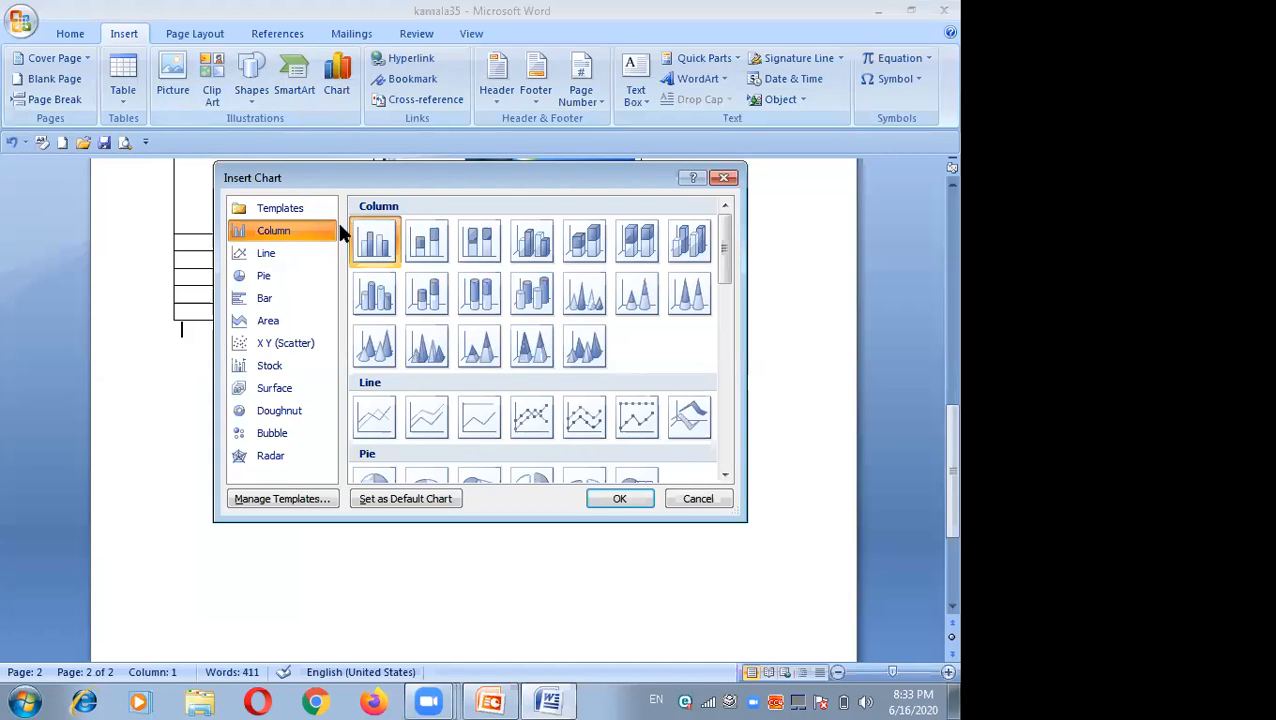
left_click(271, 276)
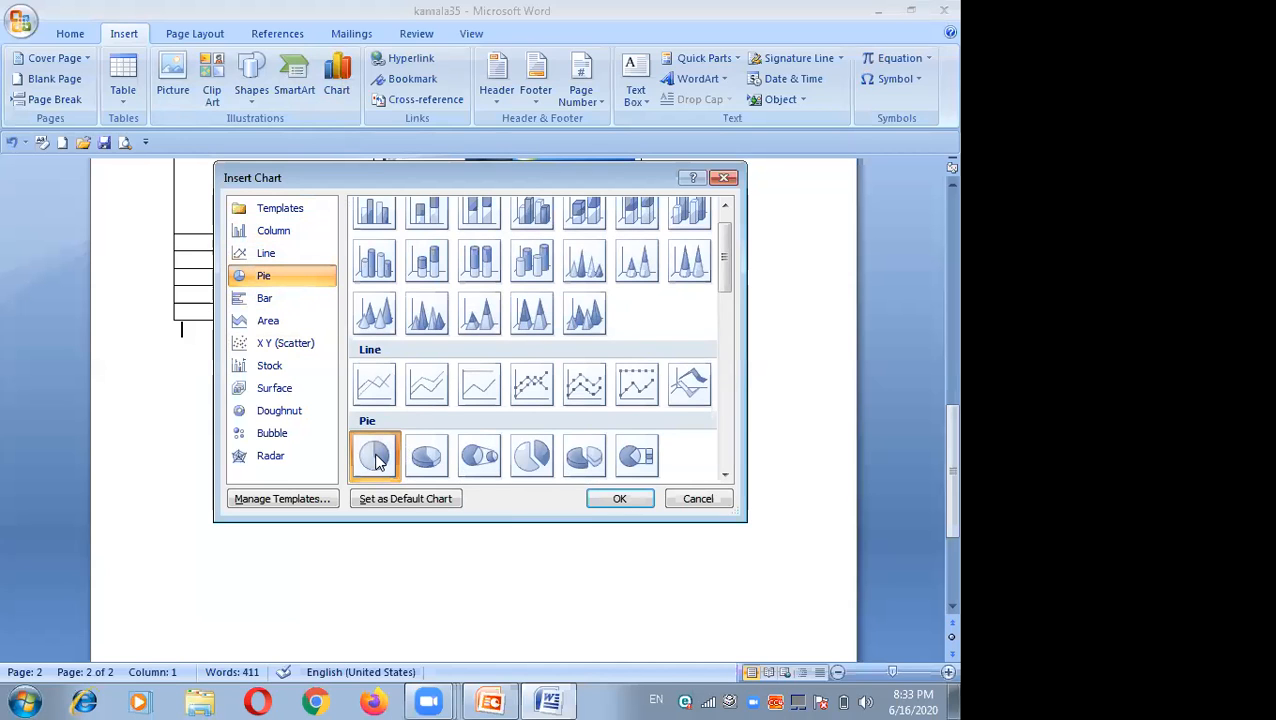
left_click(610, 498)
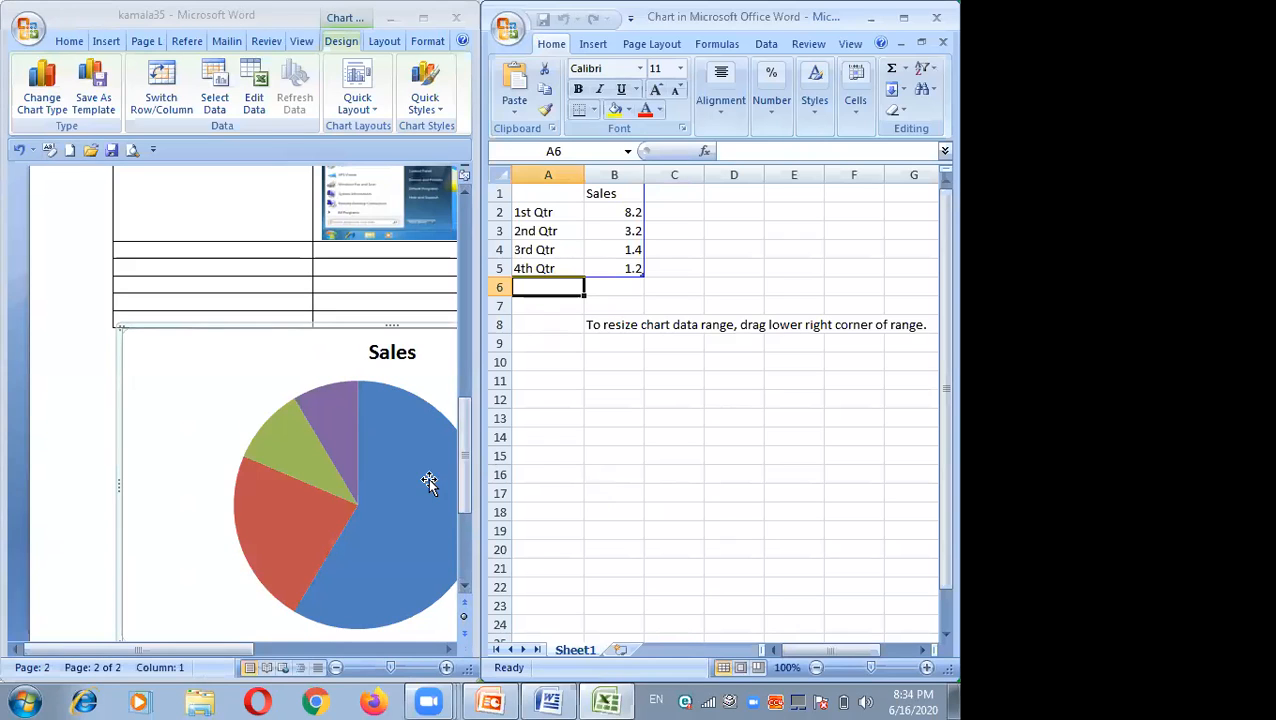
left_click(386, 476)
left_click(385, 474)
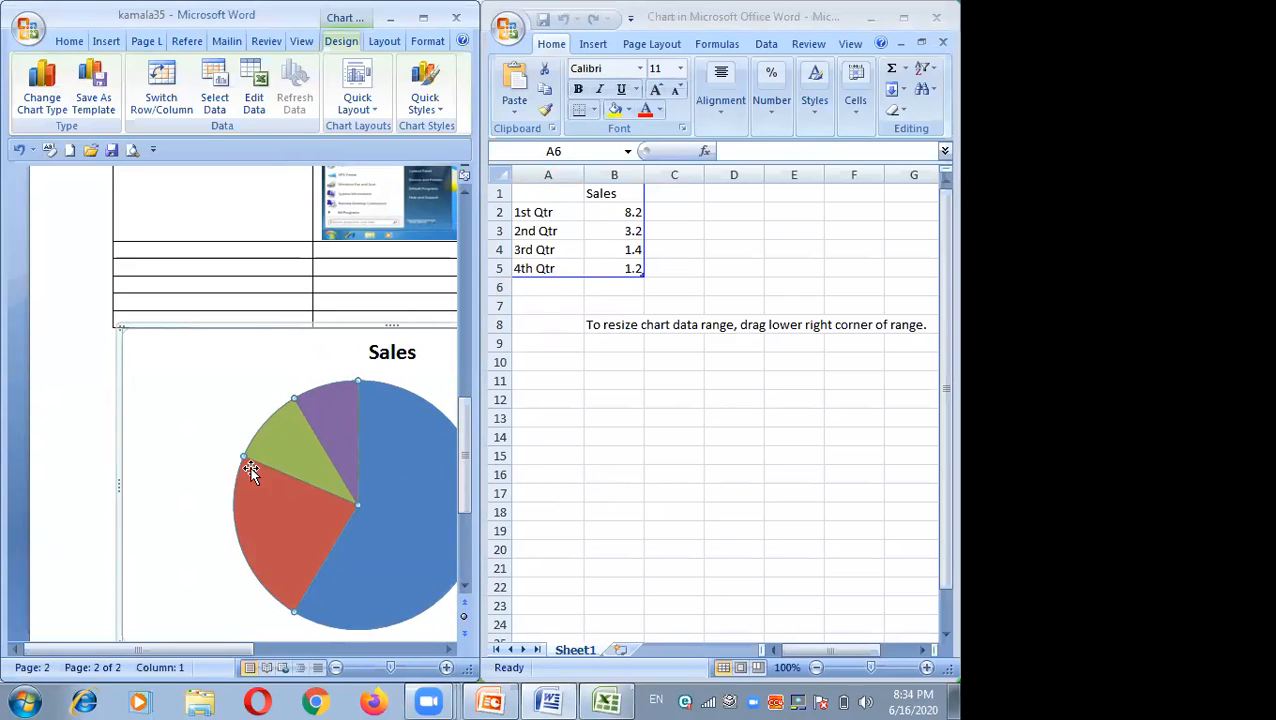
left_click(271, 455)
left_click(353, 492)
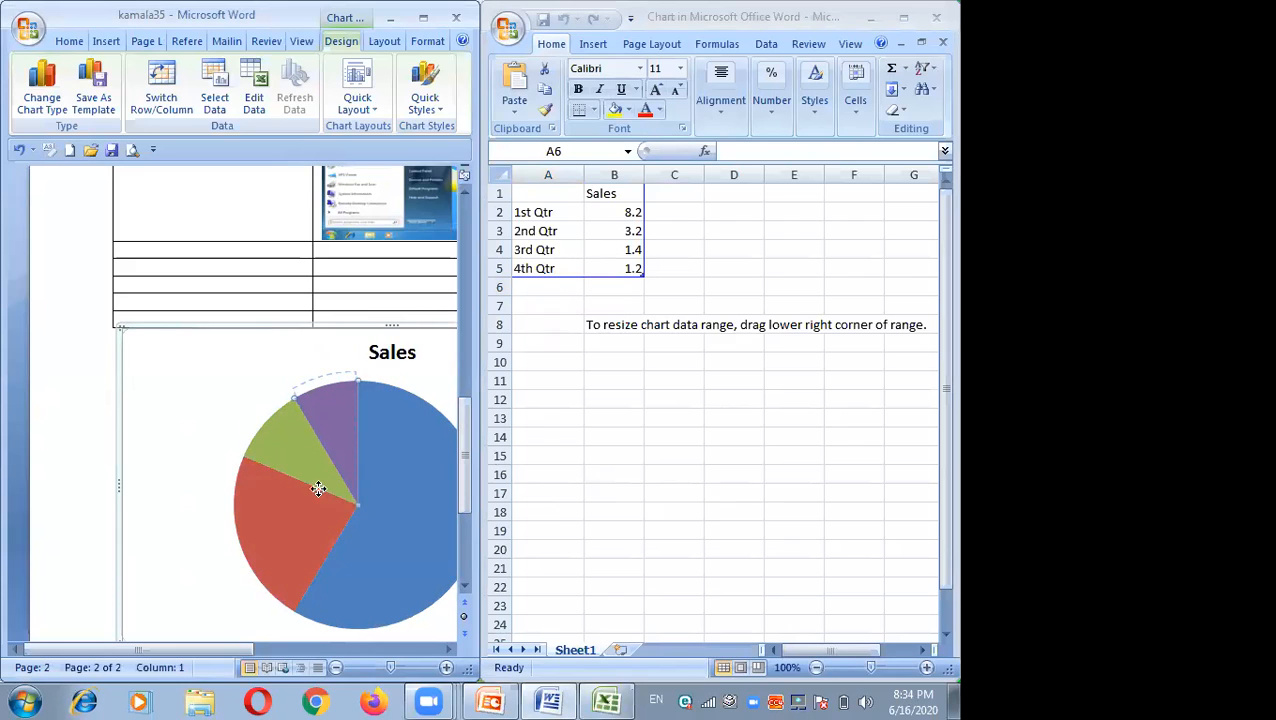
left_click(399, 508)
Step: Resize the Word and chart-data windows so they sit side by side
left_click_drag(478, 305, 524, 306)
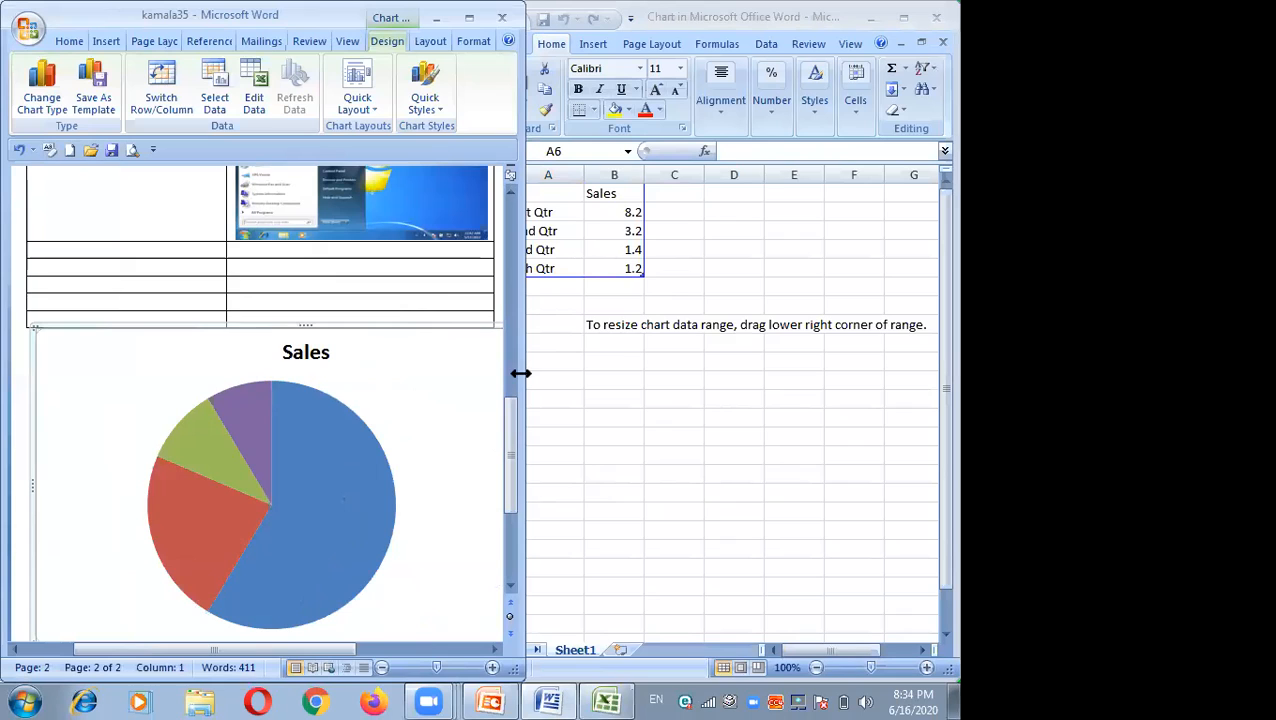
left_click_drag(521, 373, 426, 373)
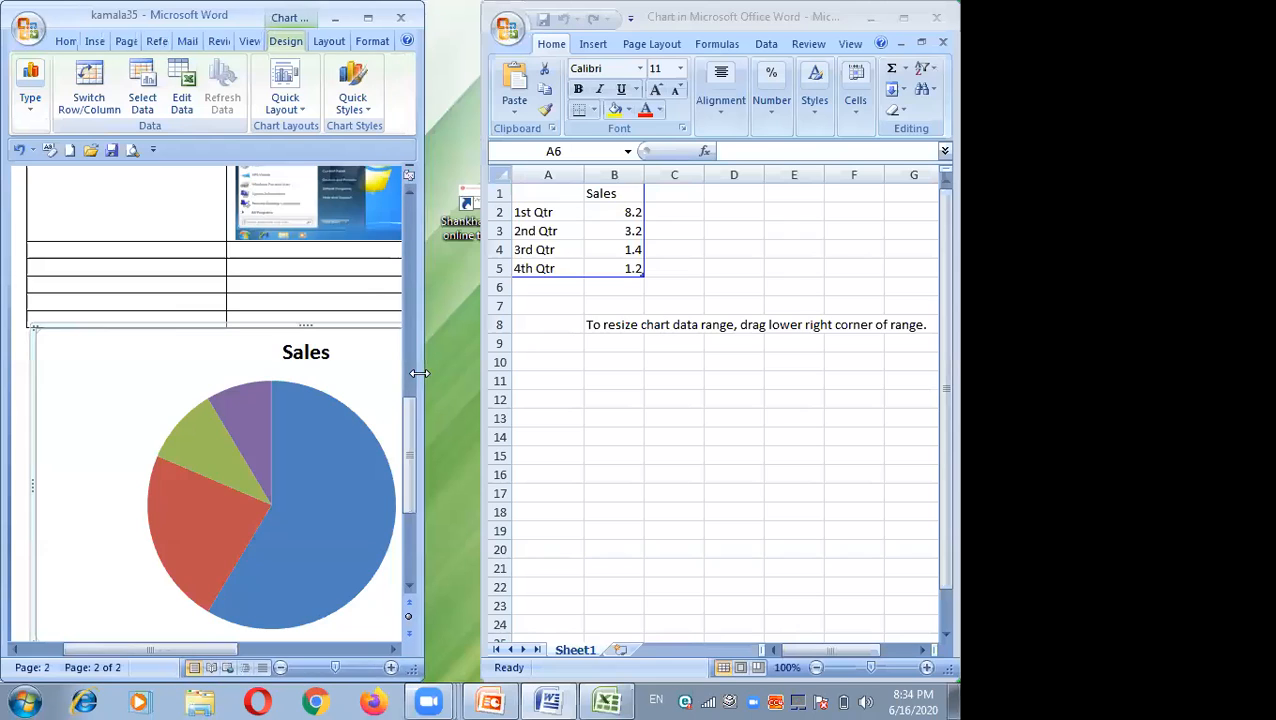
left_click(481, 330)
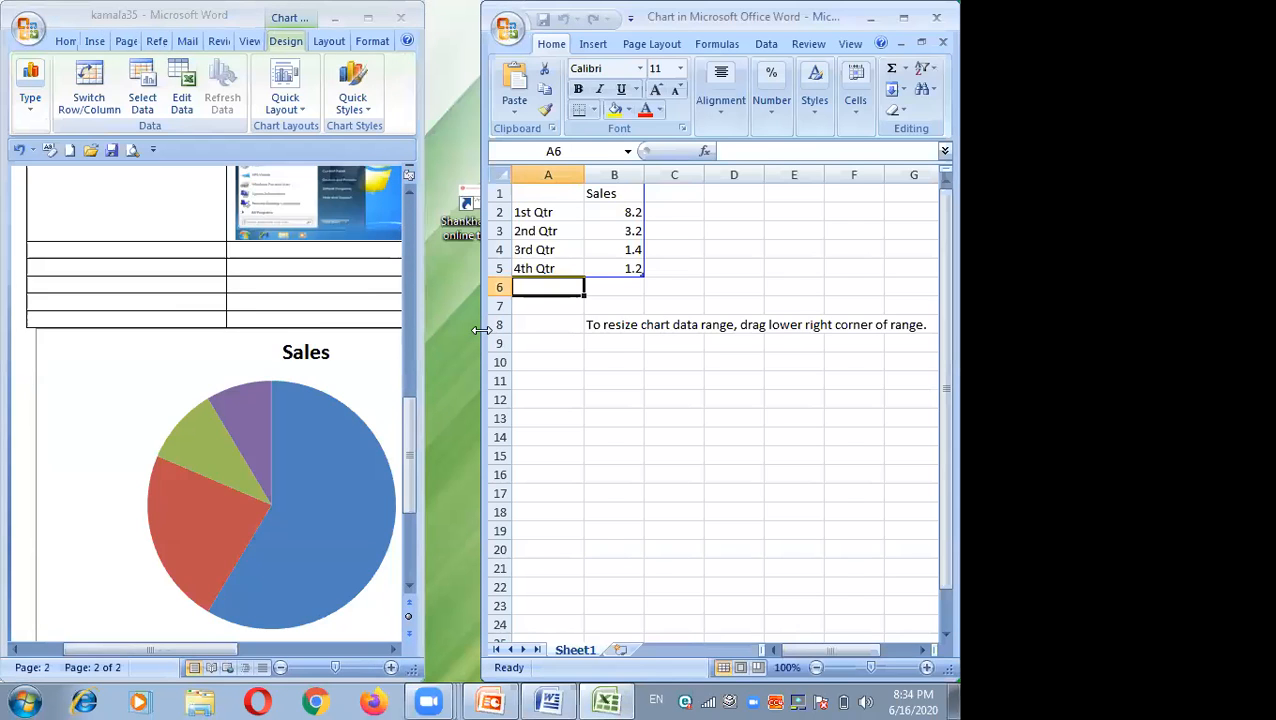
left_click_drag(481, 330, 443, 326)
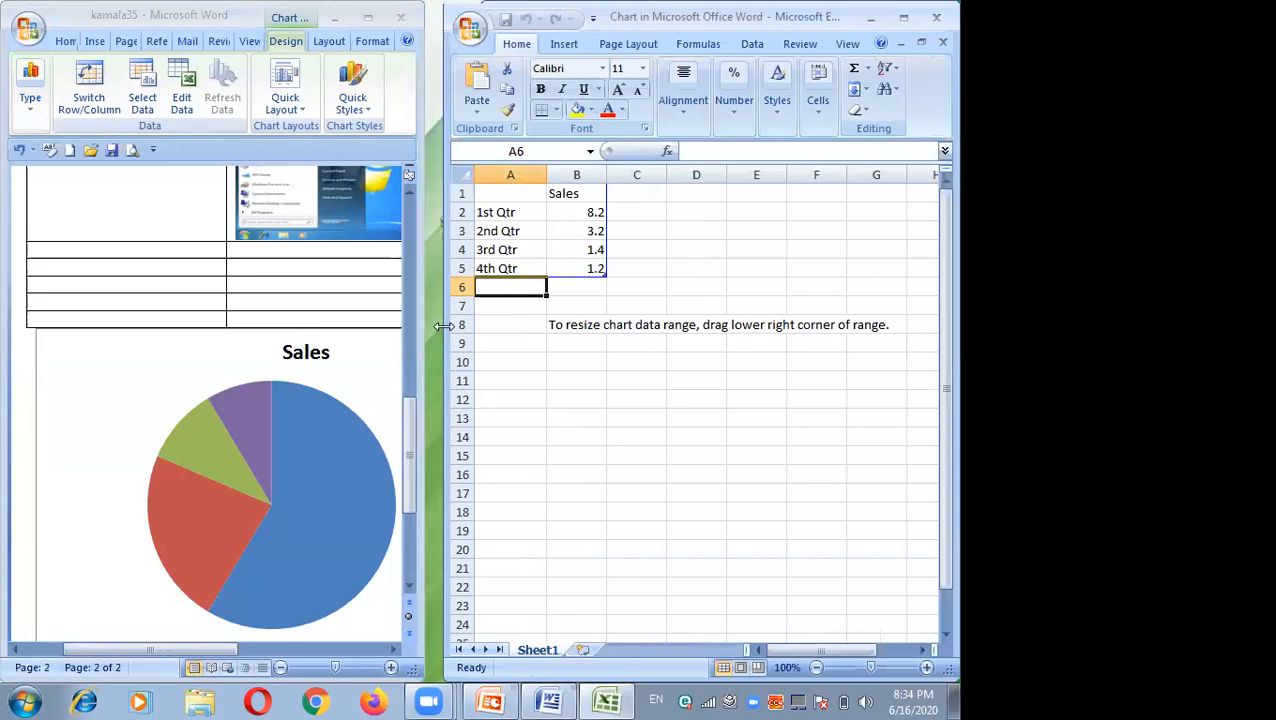
Step: Enter Month as the header in cell A1 of the chart data
left_click(511, 192)
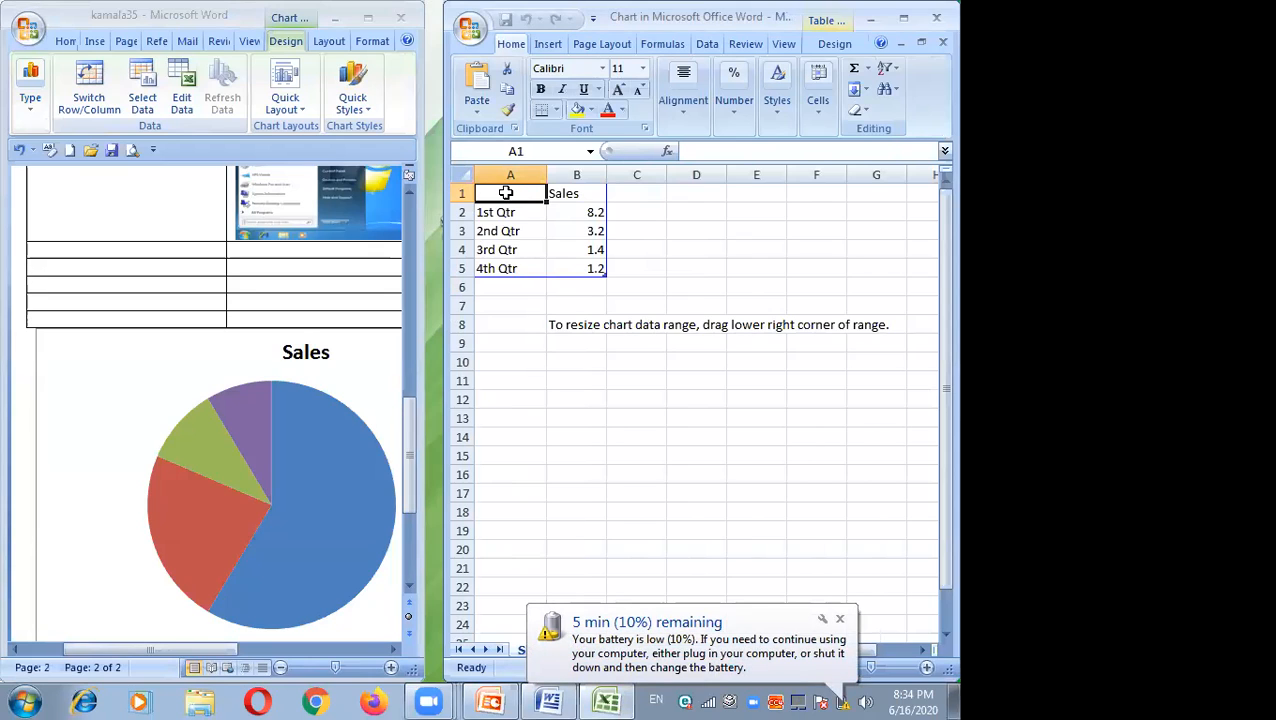
type("Month")
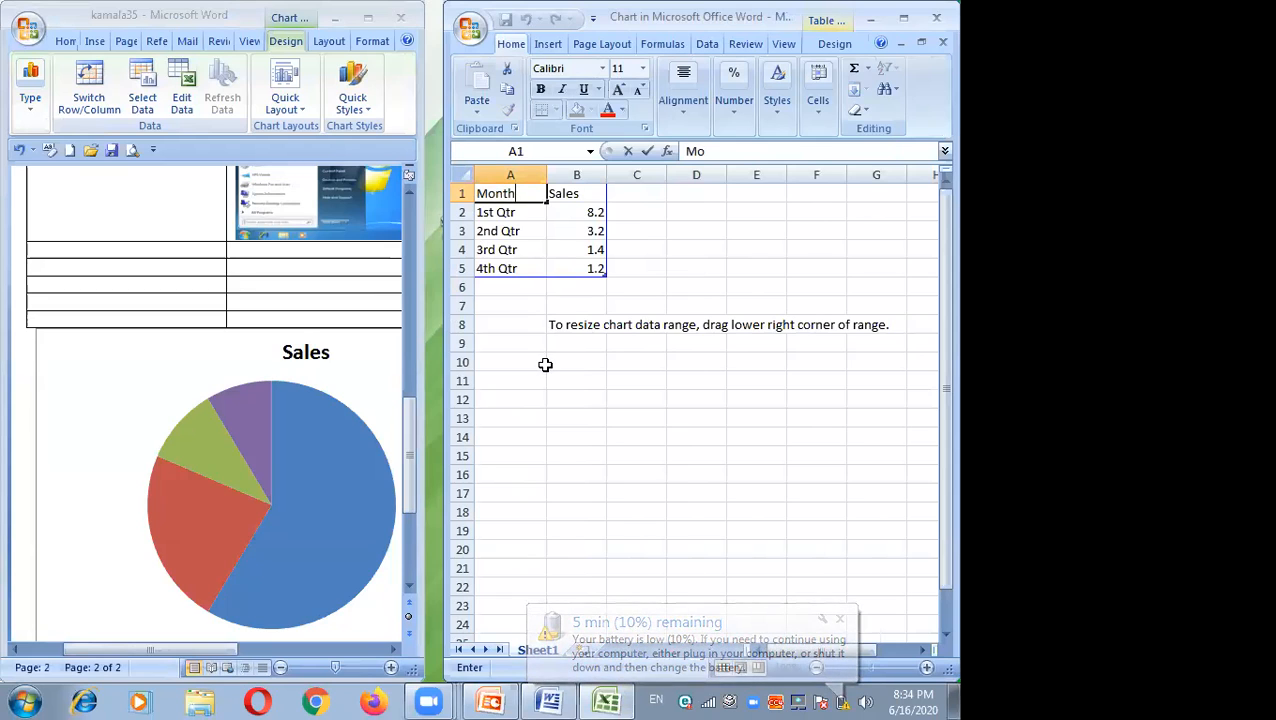
left_click(545, 364)
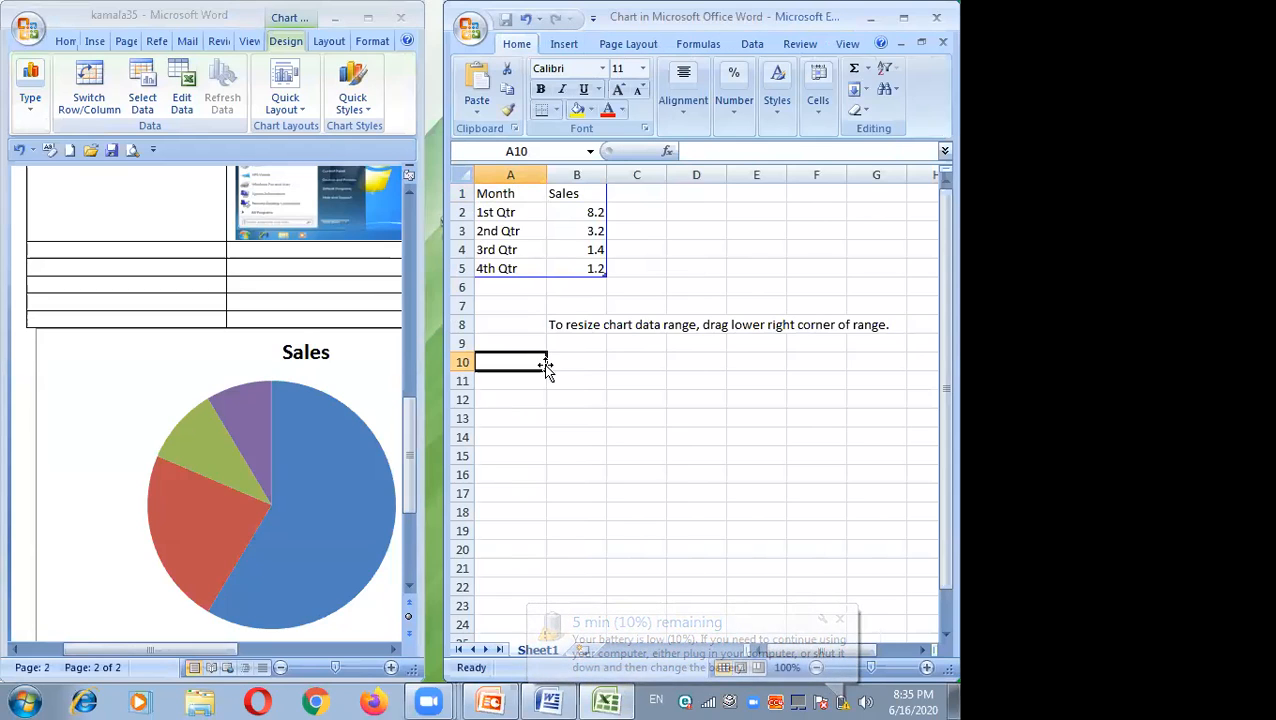
Step: Rename the series header in B1 to expanduture
left_click(564, 195)
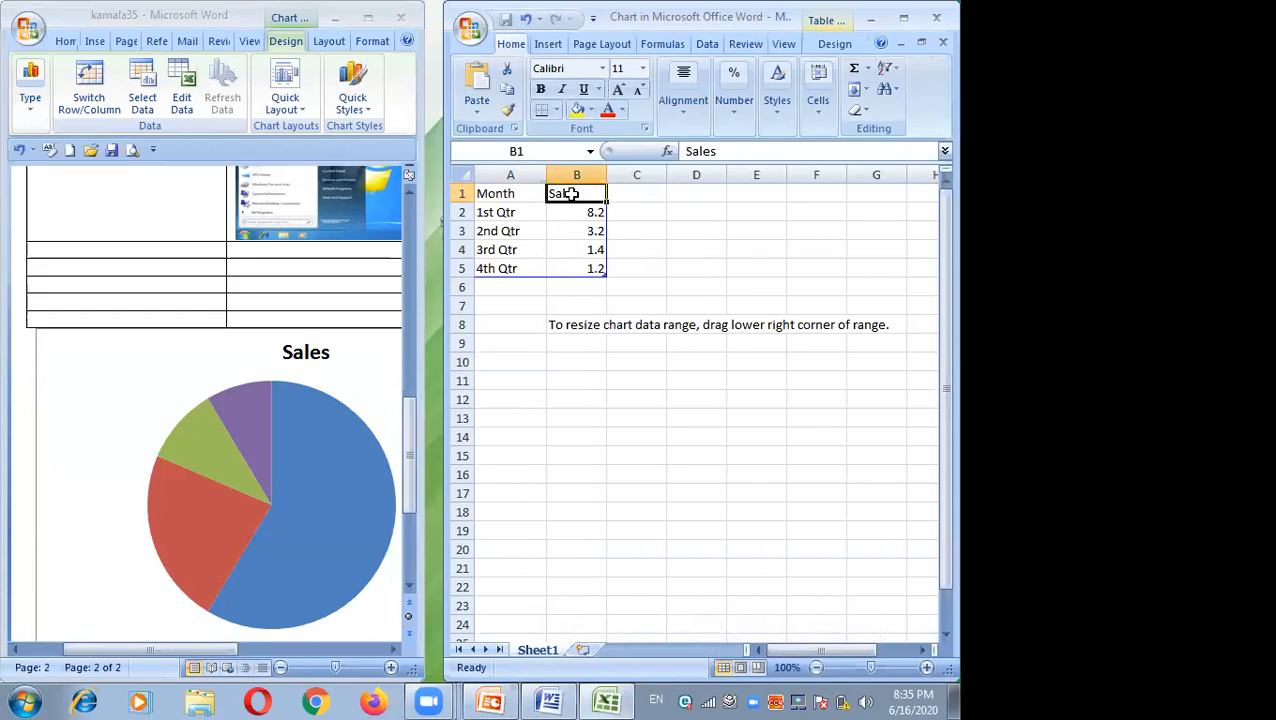
double_click(579, 194)
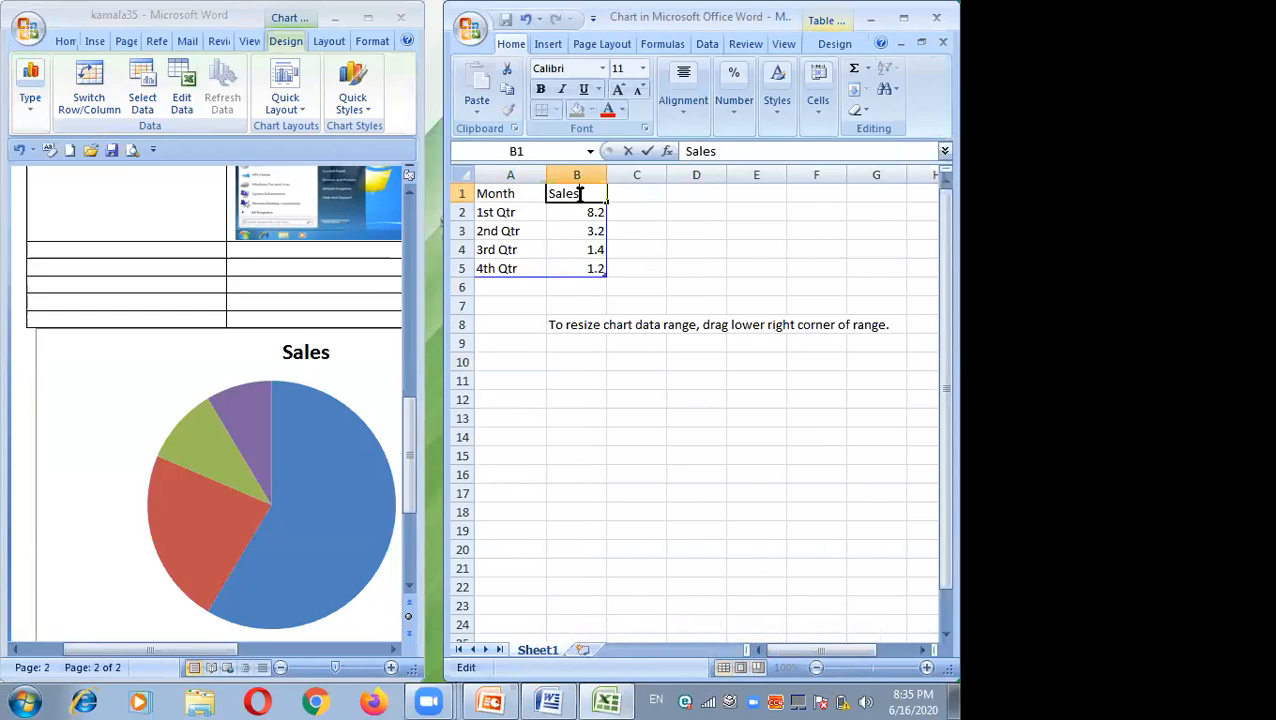
key("BackSpace")
key("BackSpace")
key("BackSpace")
key("BackSpace")
key("BackSpace")
type("expanduture")
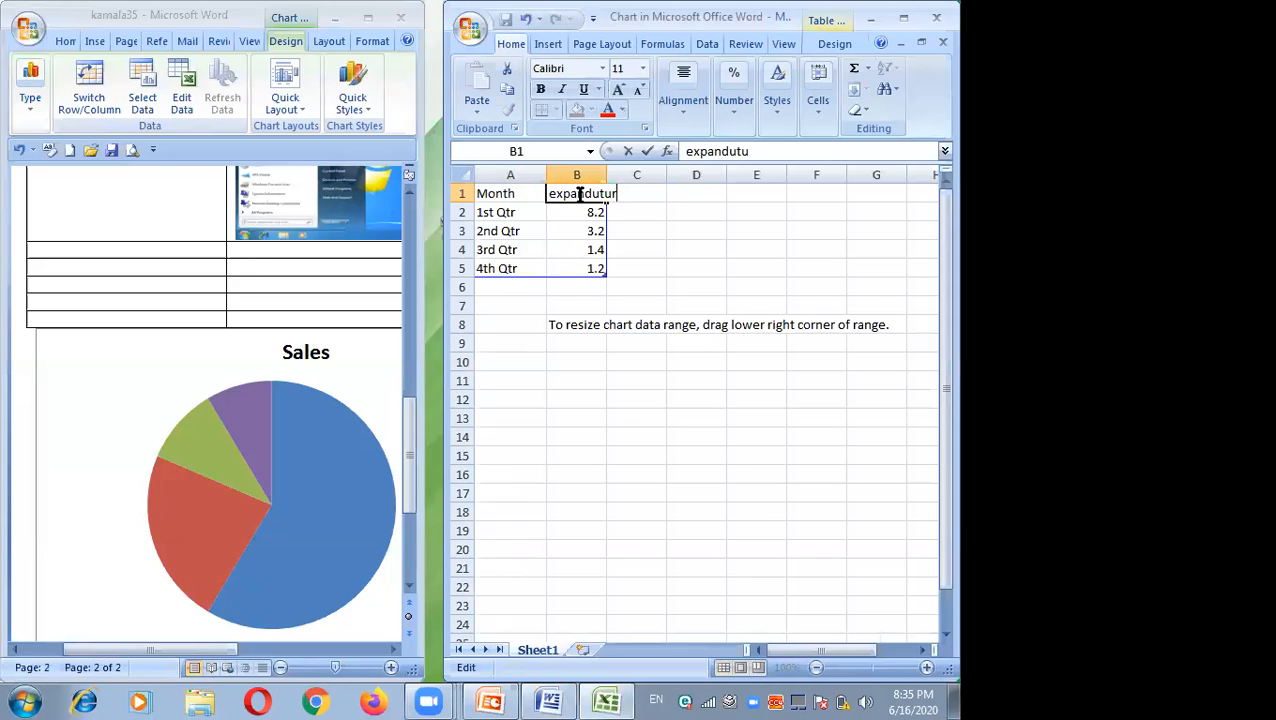
left_click(697, 245)
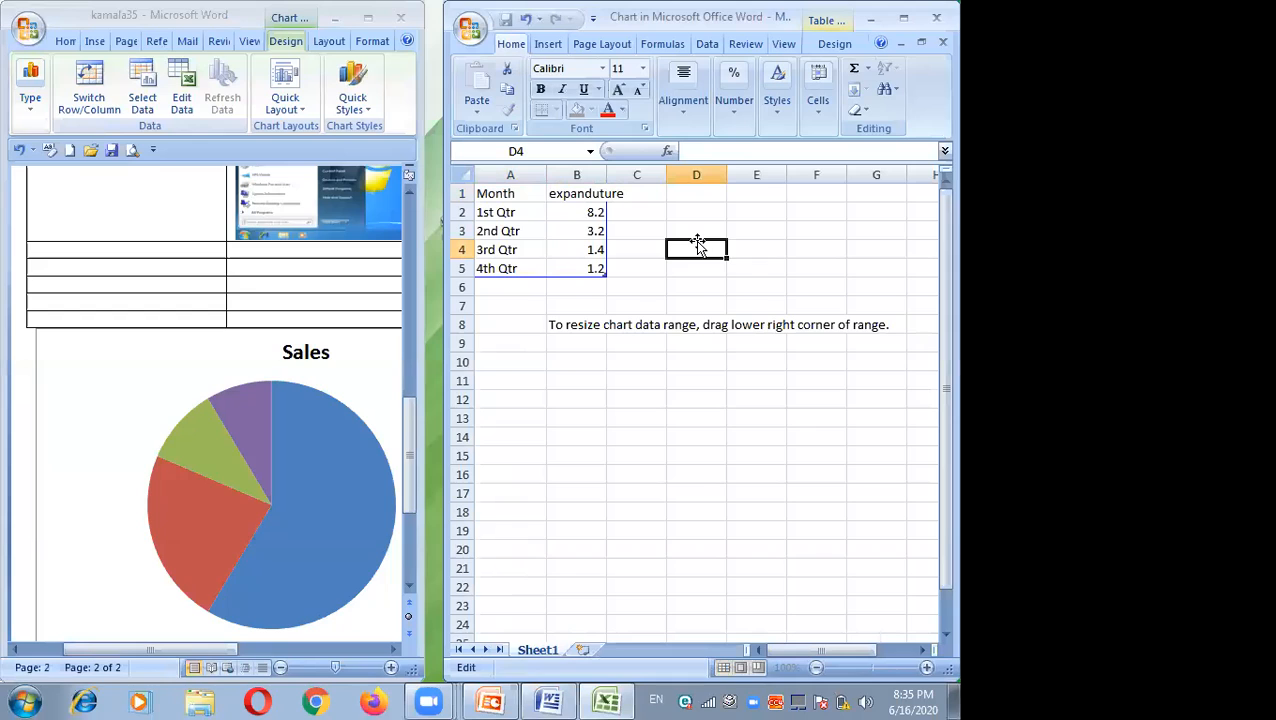
Step: Set the first data row to the category food with a value of 40
left_click(506, 216)
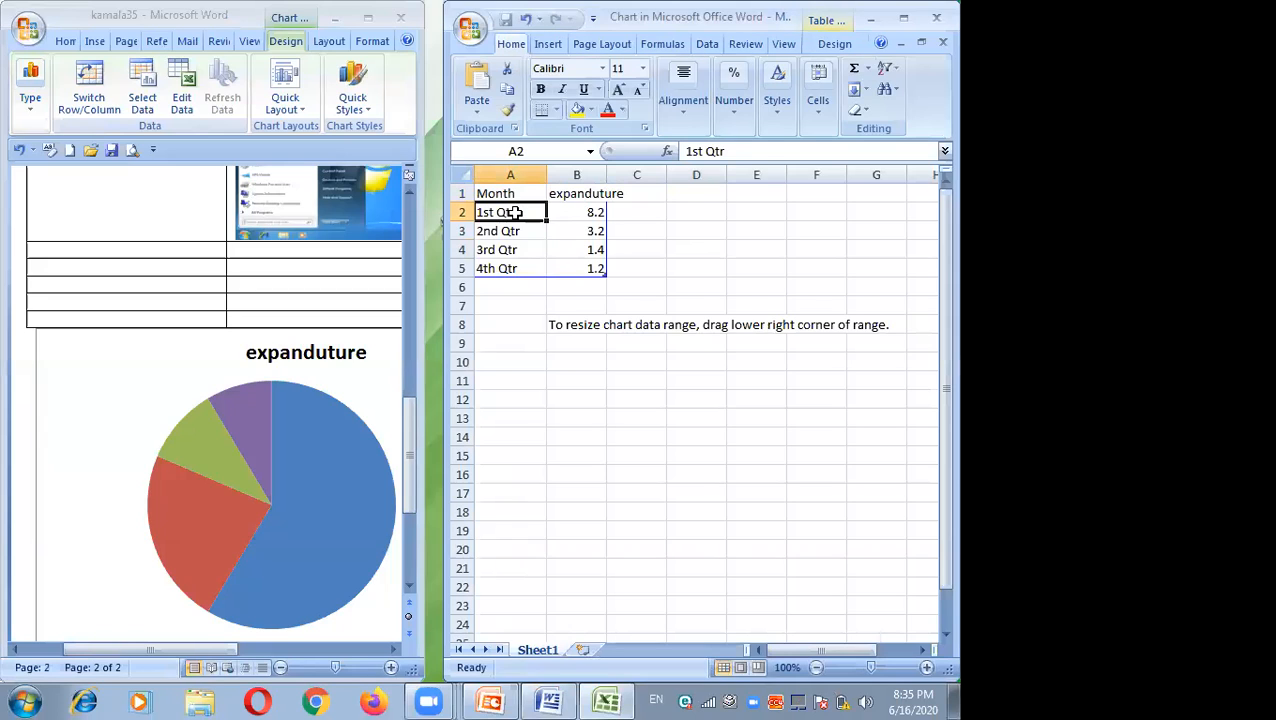
type("food")
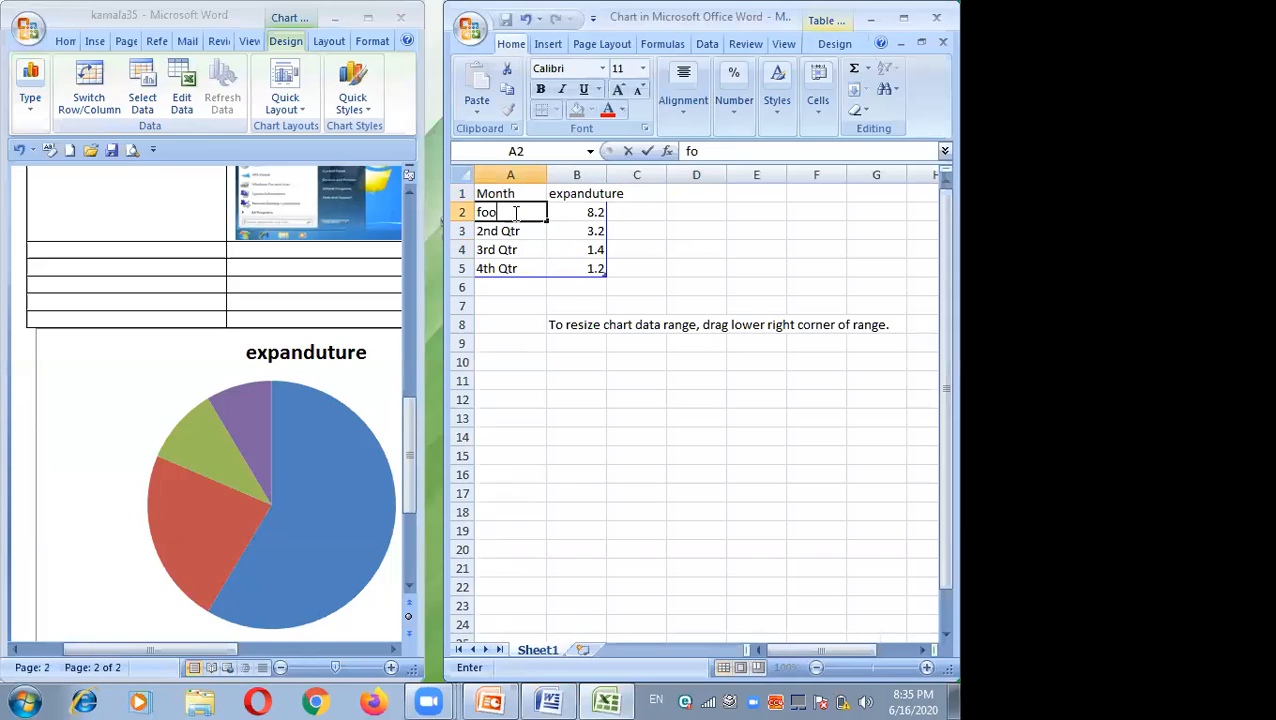
left_click(569, 213)
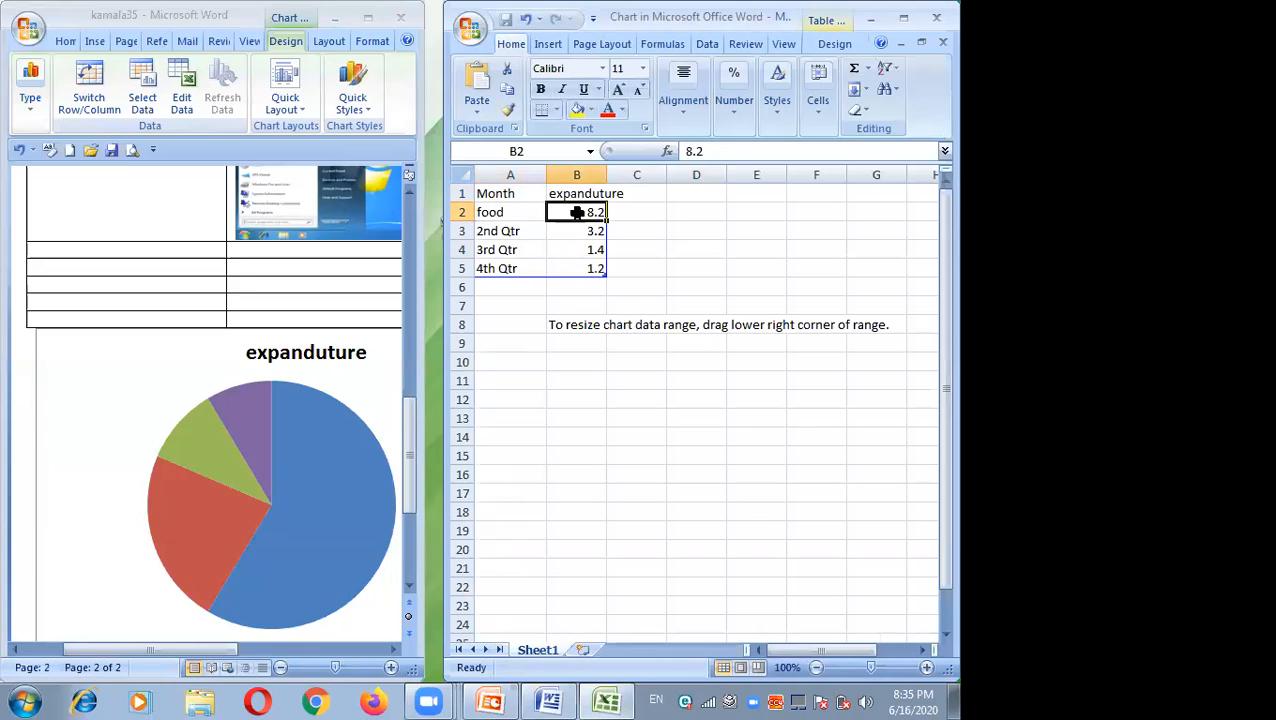
type("40")
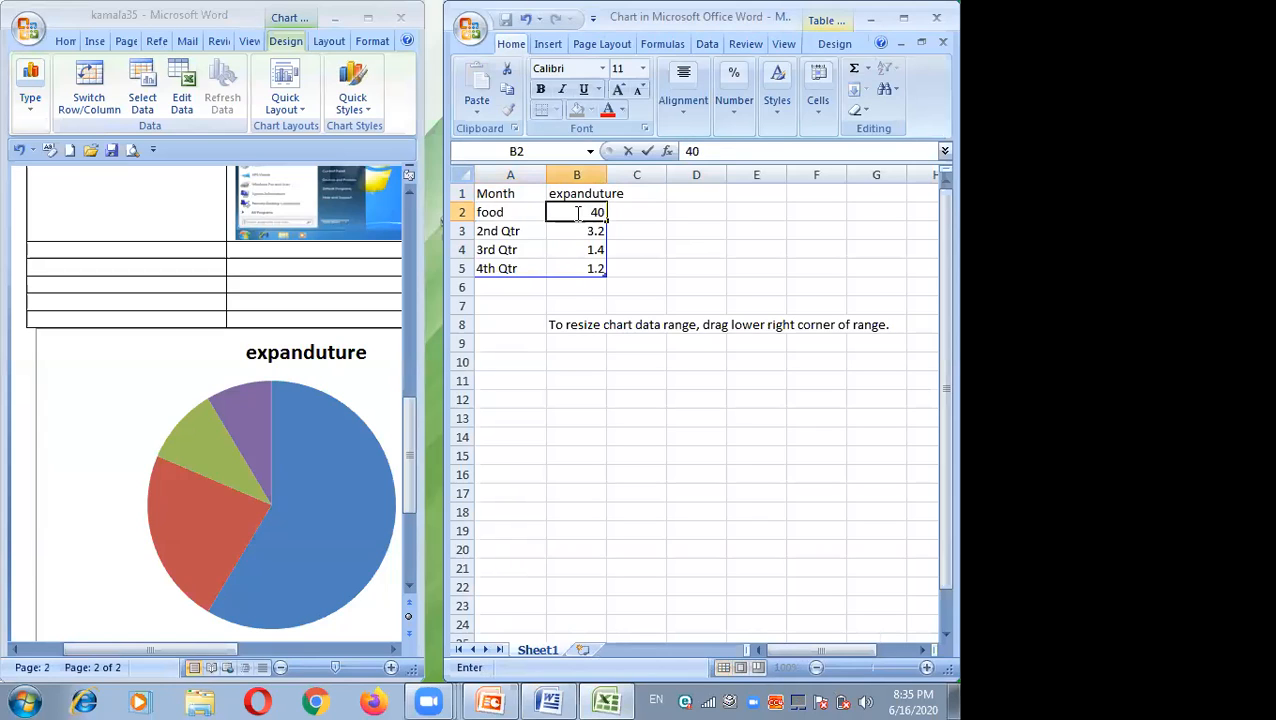
left_click(637, 253)
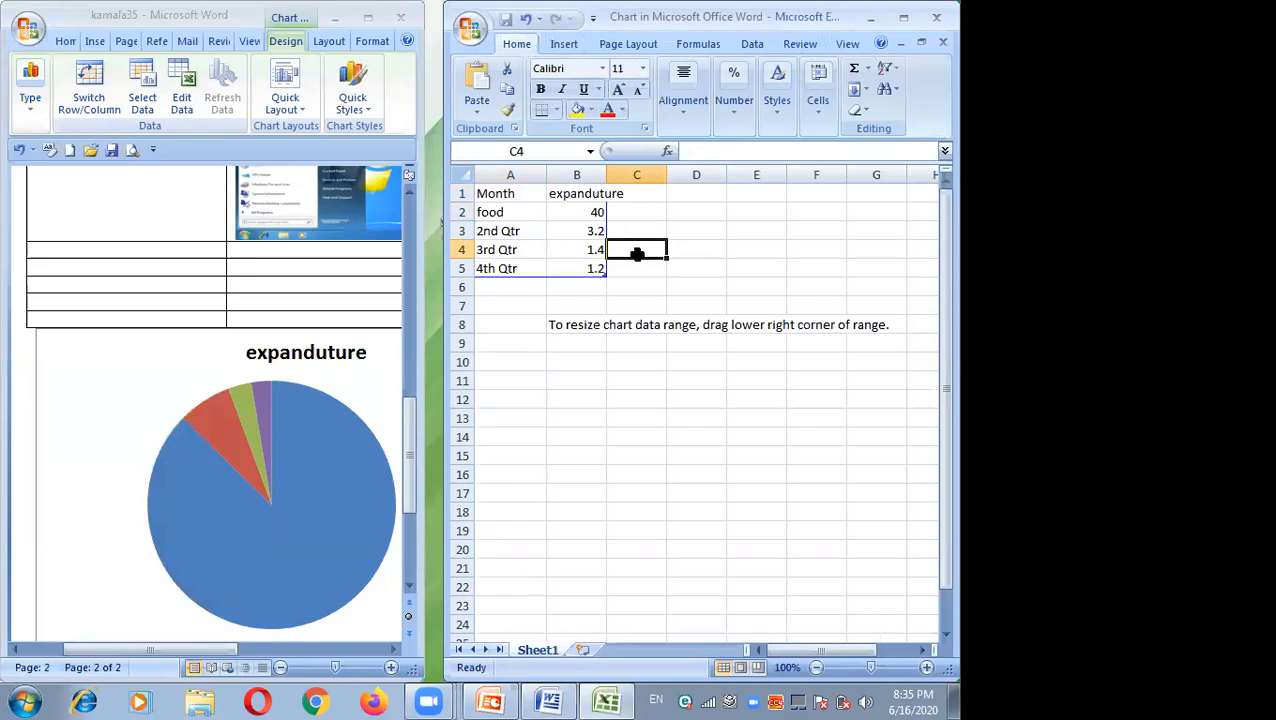
Step: Set the second data row to the category food with a value of 60
left_click(518, 232)
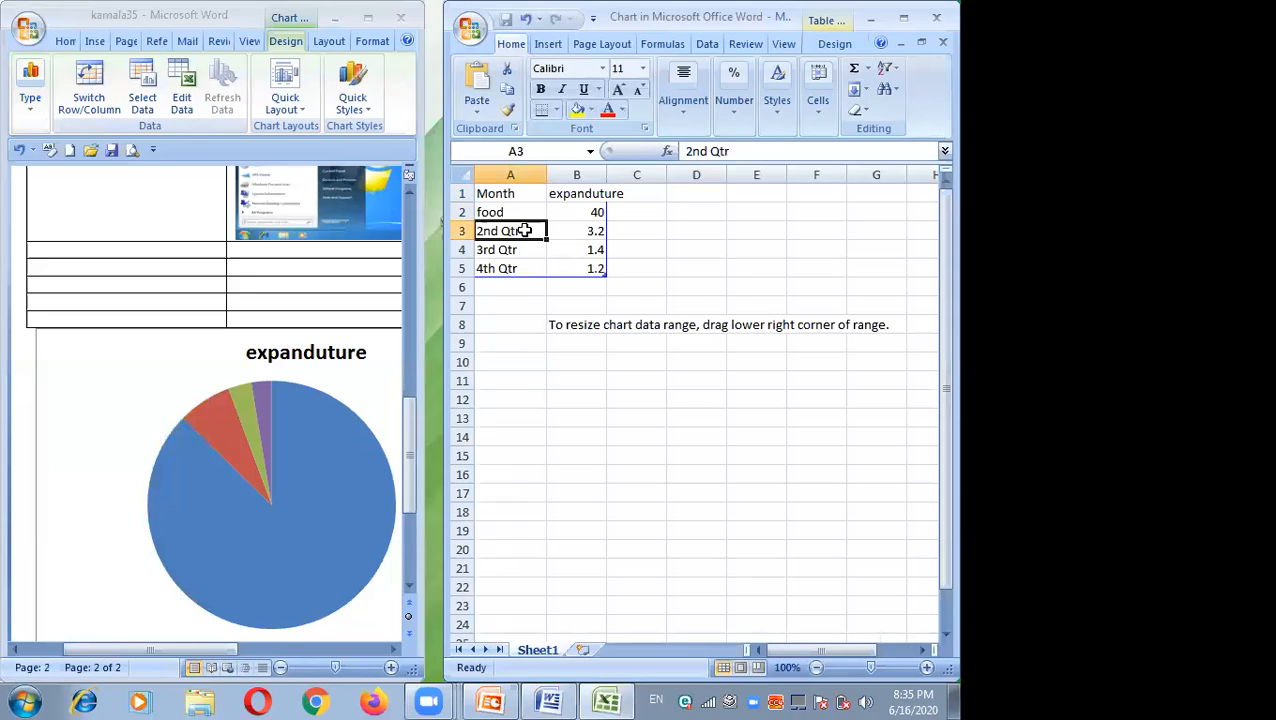
type("food")
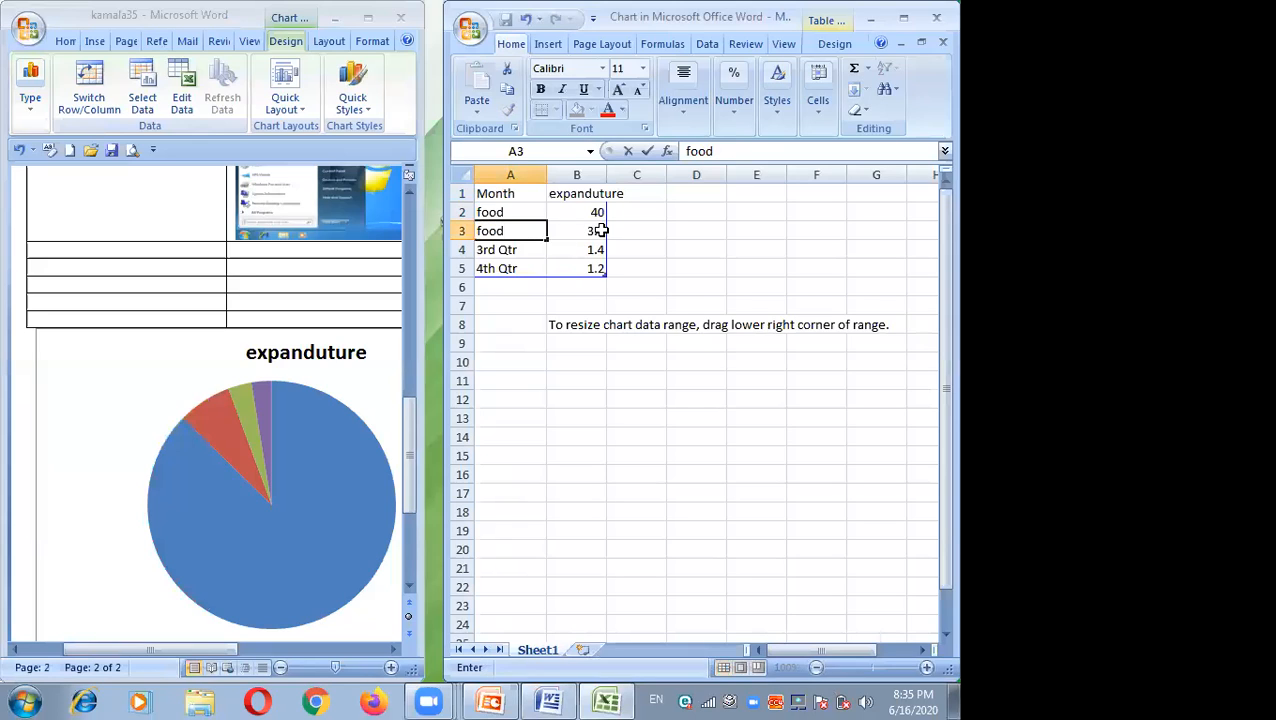
left_click(595, 229)
type("60")
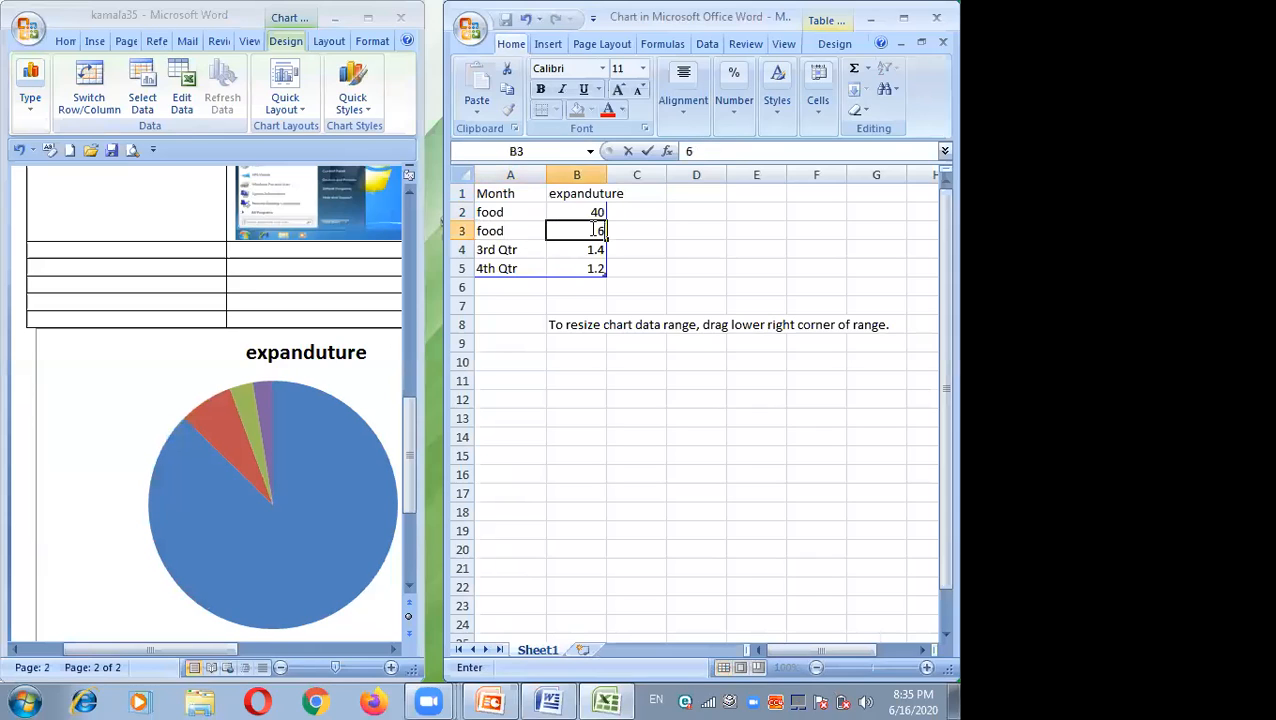
Step: Widen column B and set the third data row to food with a value of 20
left_click(499, 251)
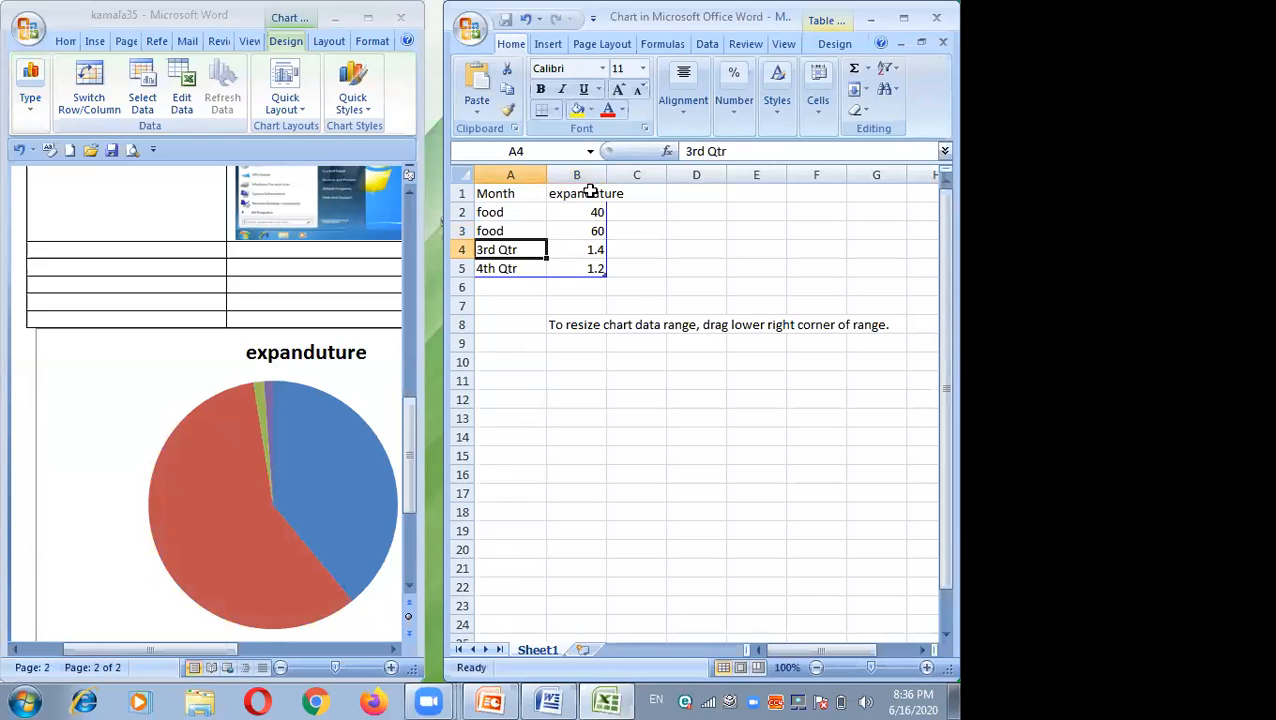
left_click_drag(604, 173, 630, 173)
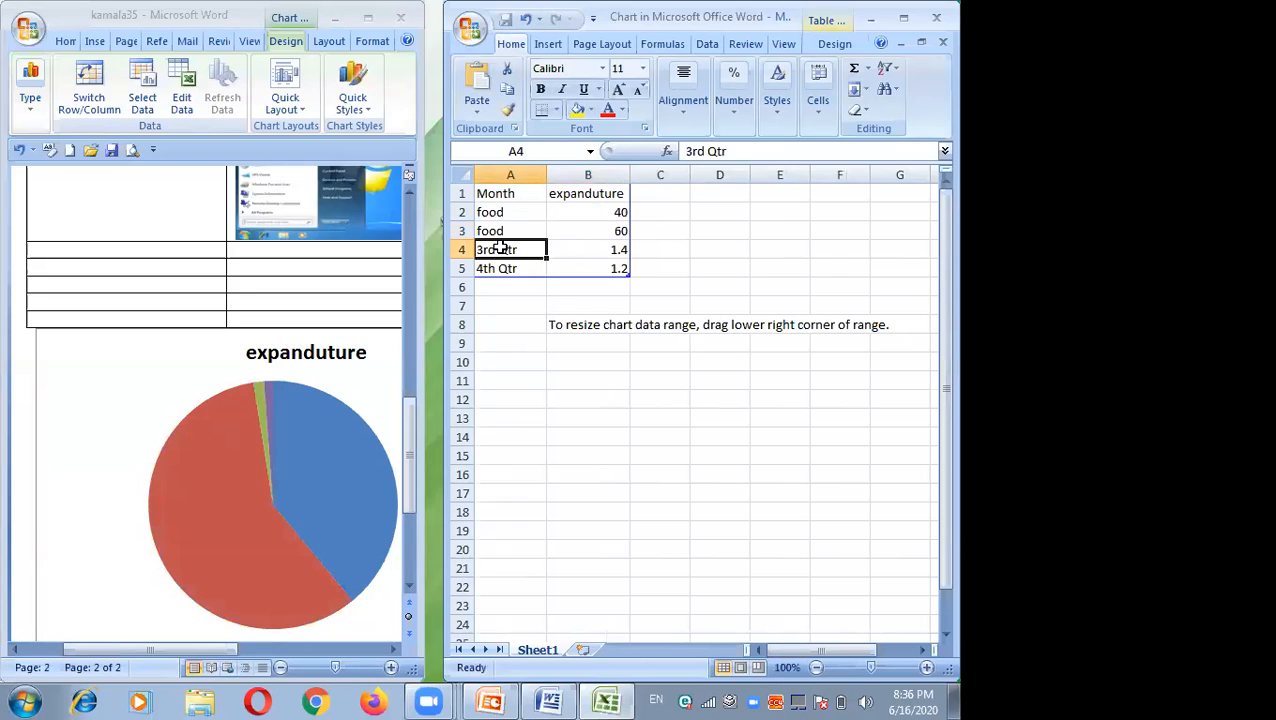
type("food")
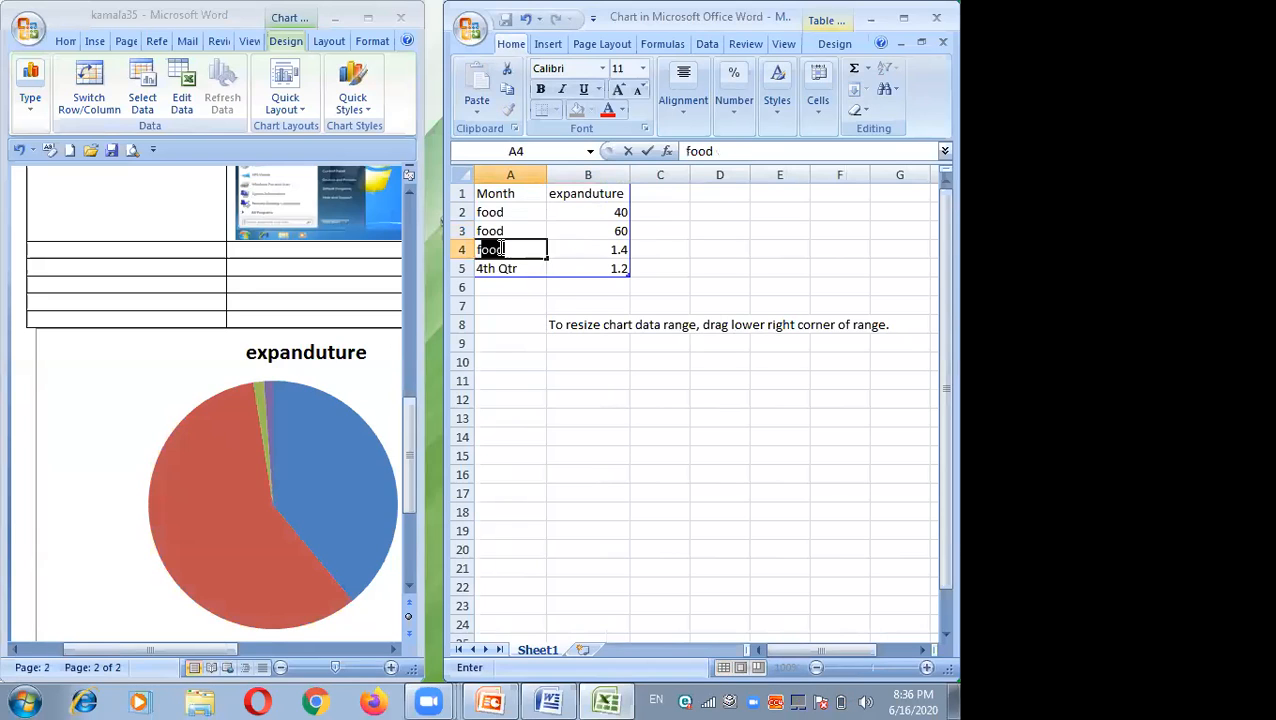
left_click(597, 250)
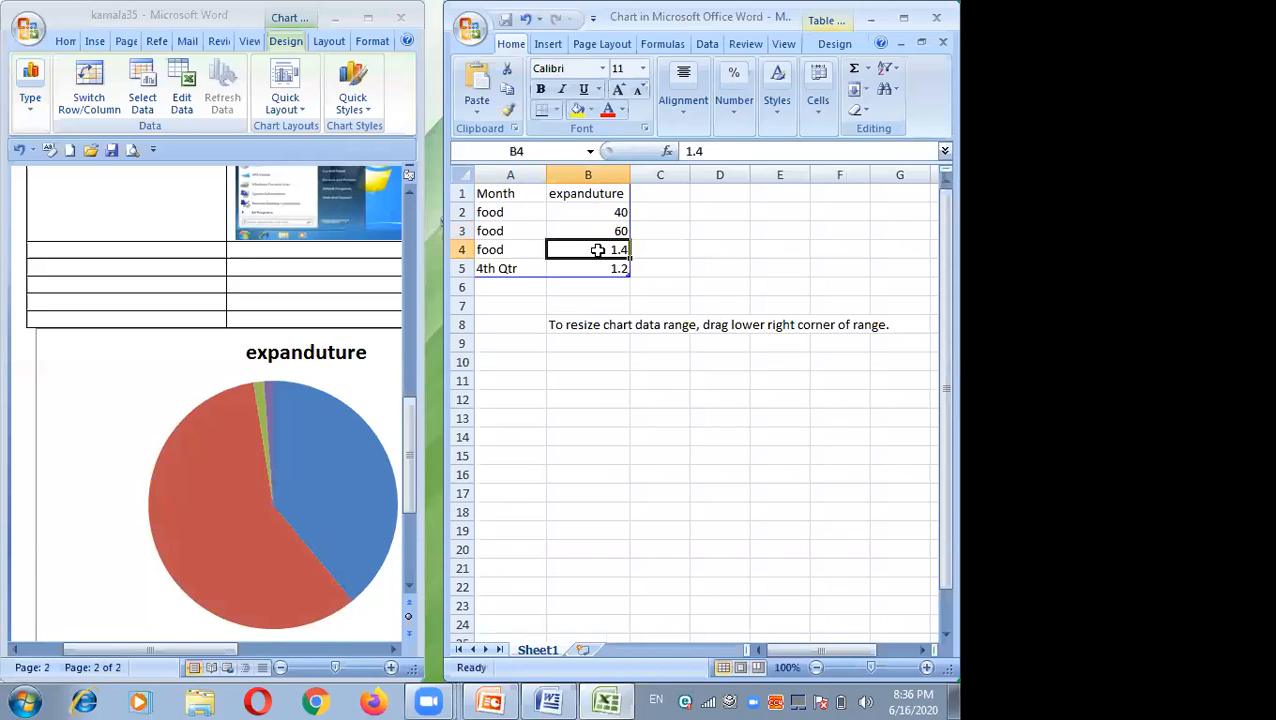
type("2")
type("0")
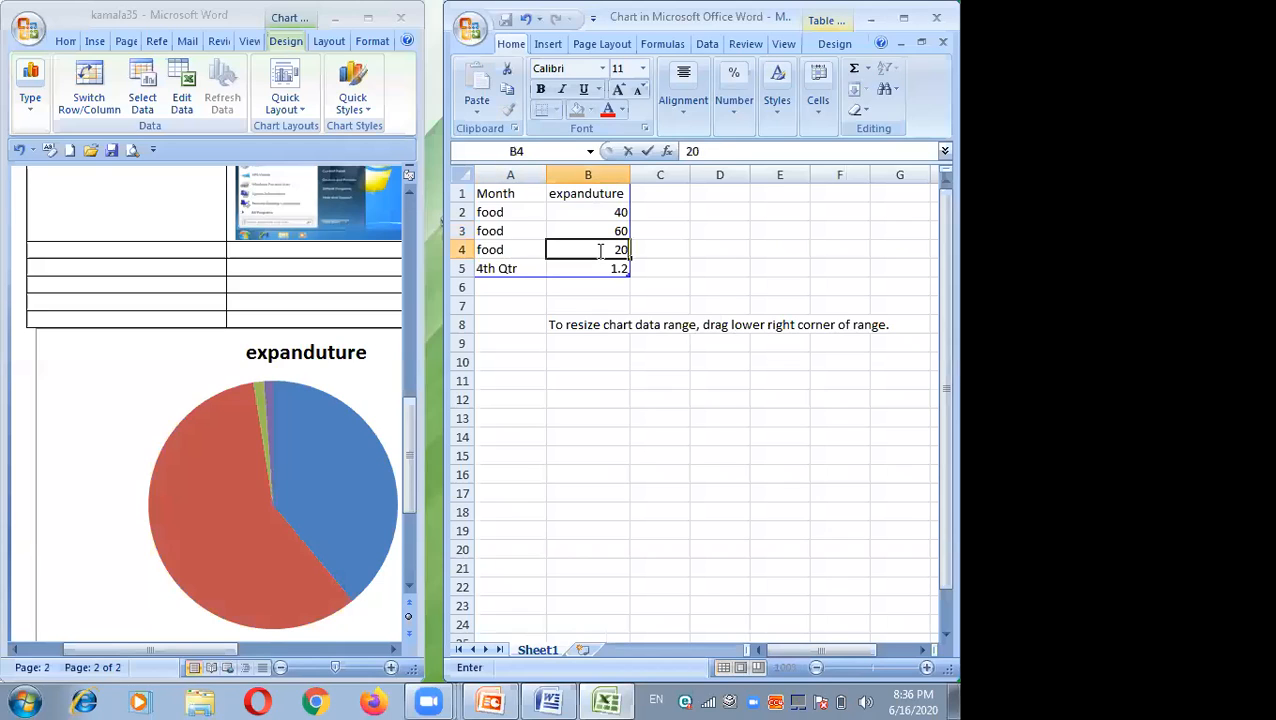
Step: Set the fourth data row to the category food with a value of 200
left_click(669, 268)
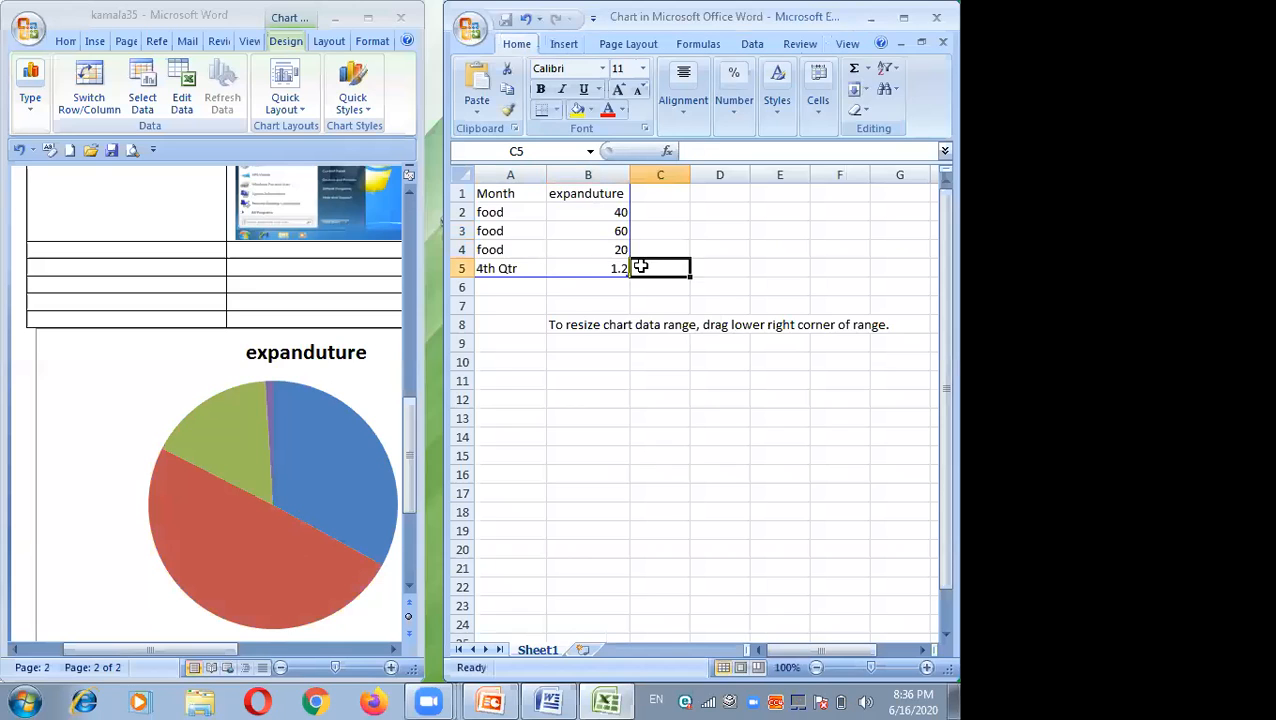
left_click(507, 270)
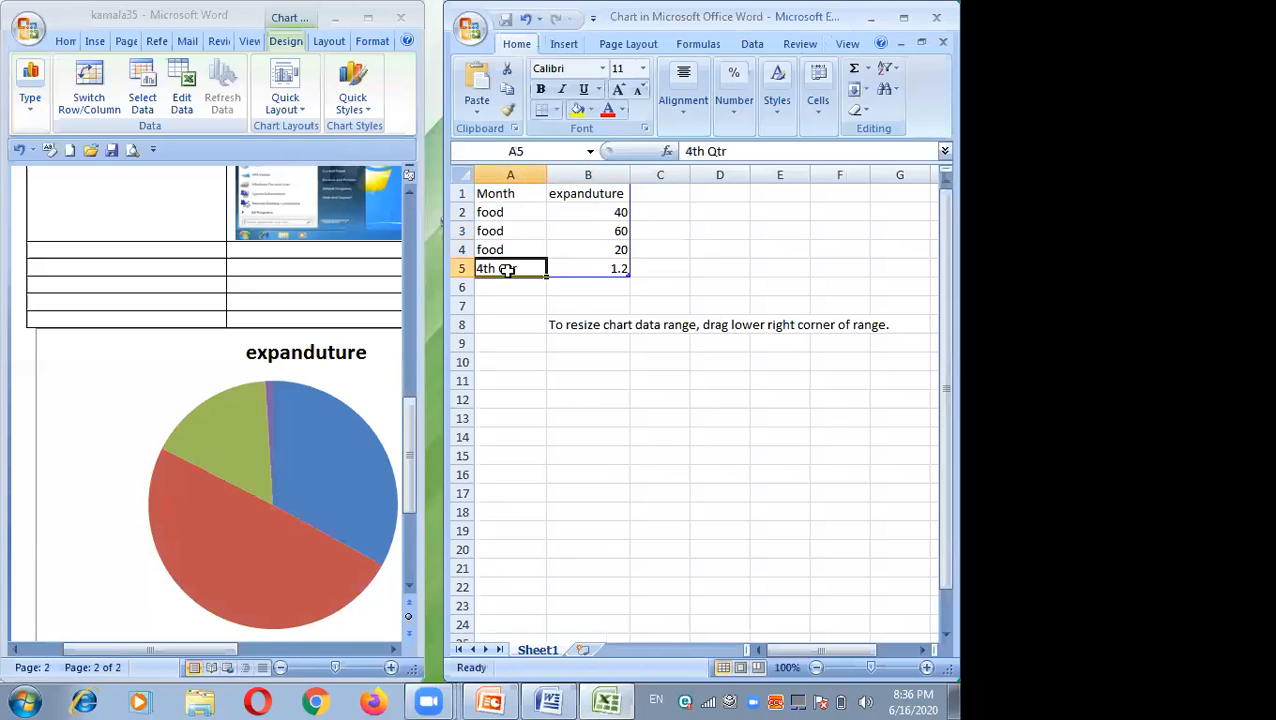
type("food")
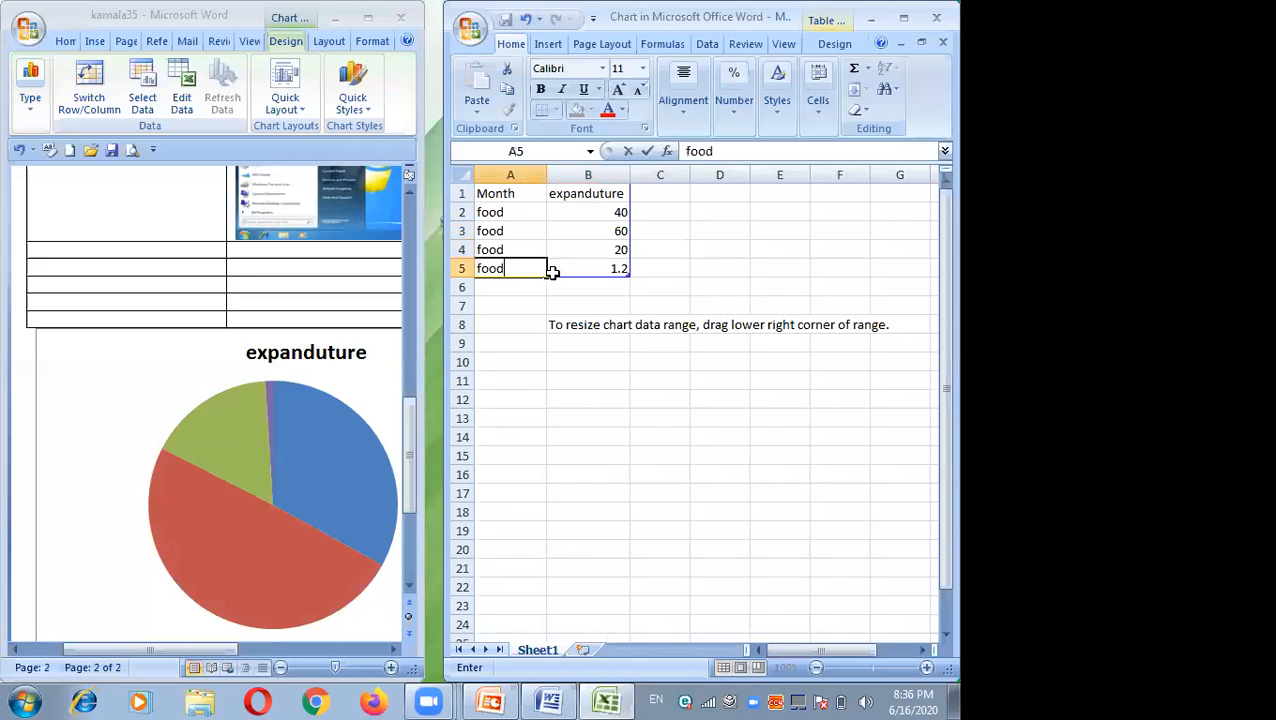
left_click(593, 268)
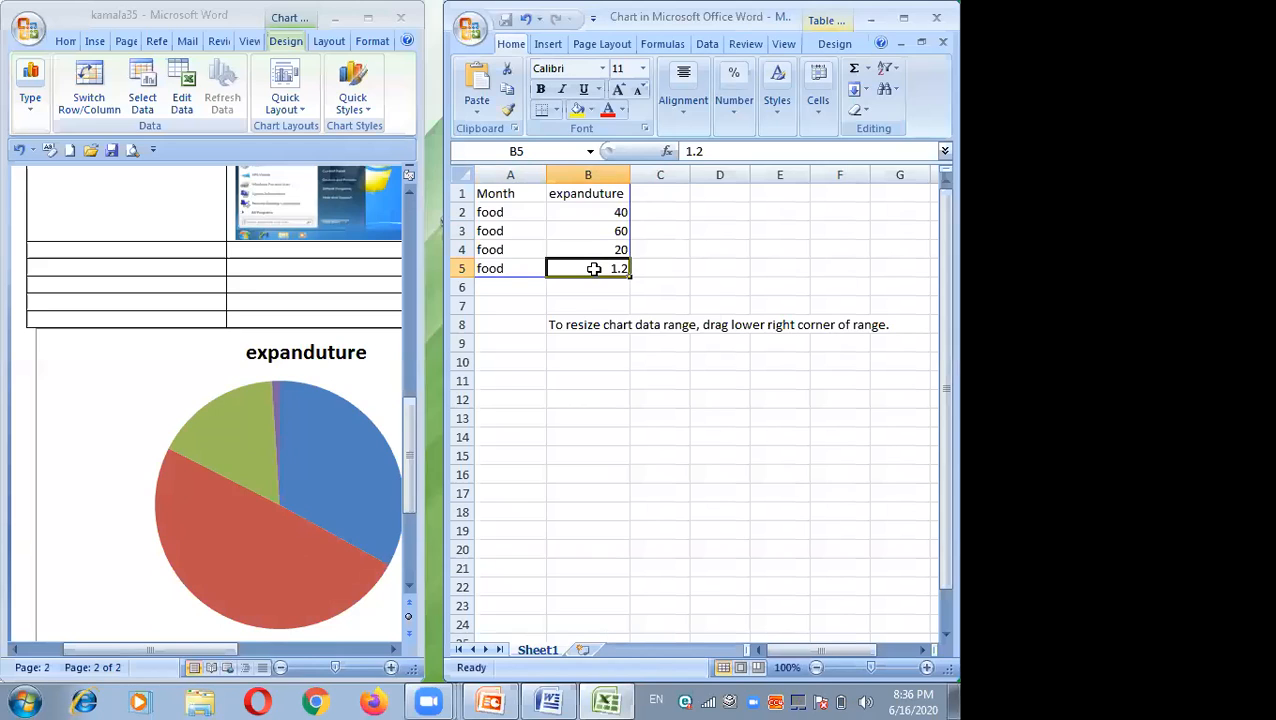
type("3")
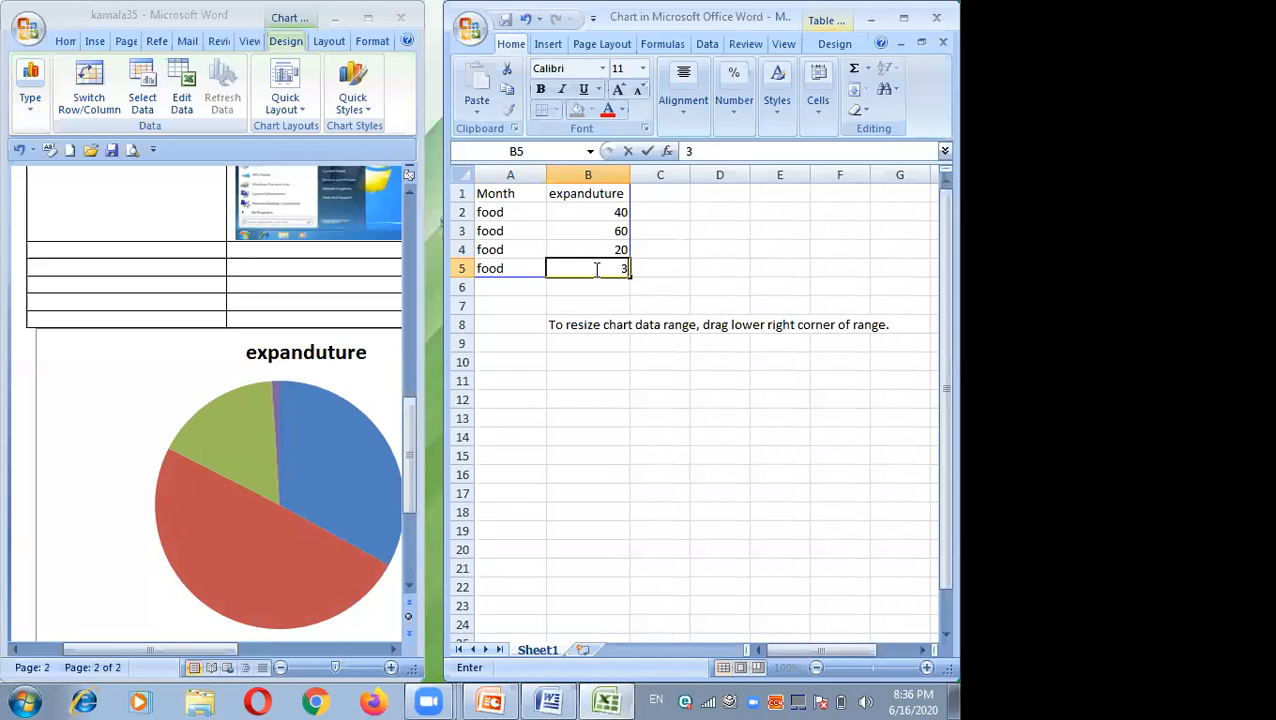
key("BackSpace")
type("200")
left_click(596, 312)
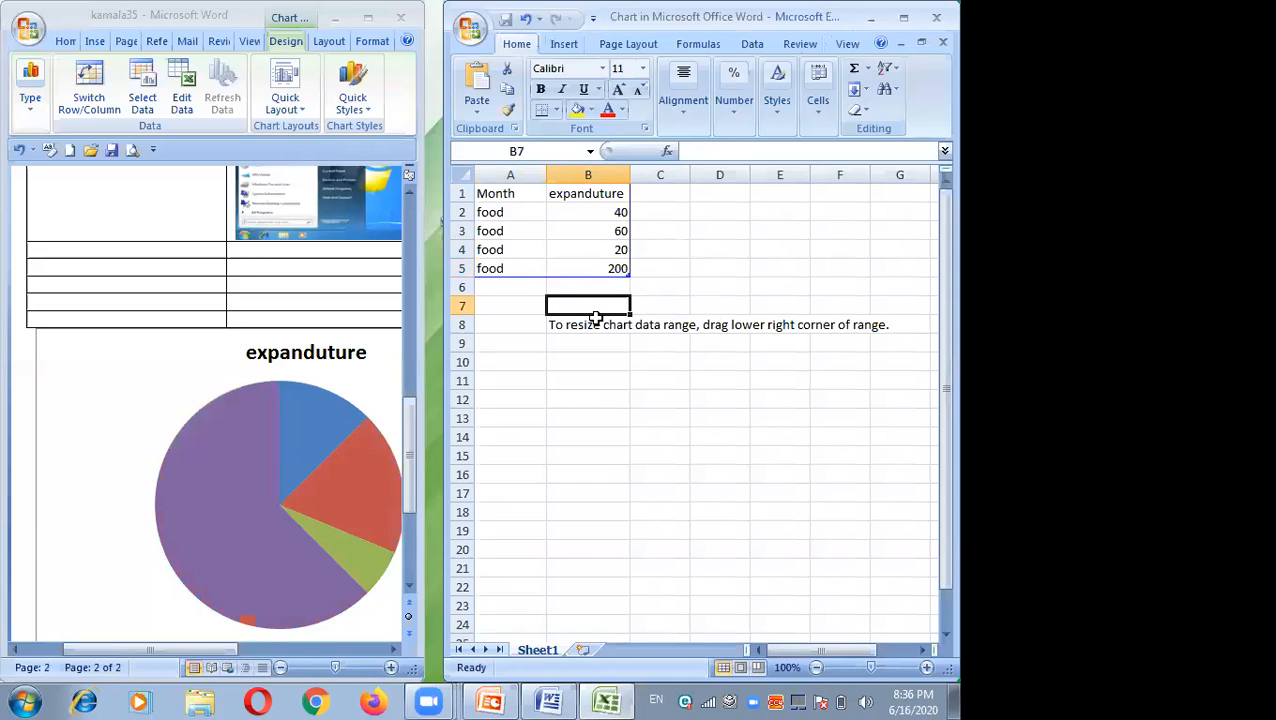
Step: Close the chart data window and maximize the Word window
left_click_drag(605, 364, 601, 399)
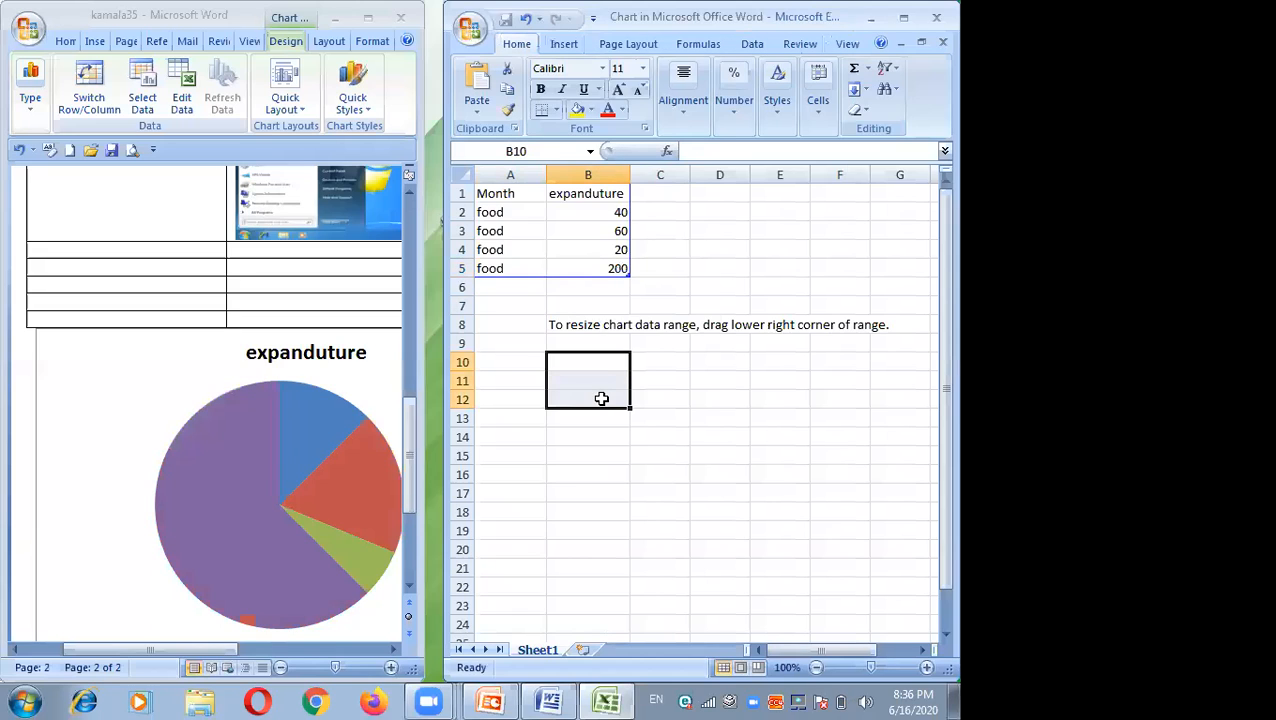
left_click(173, 546)
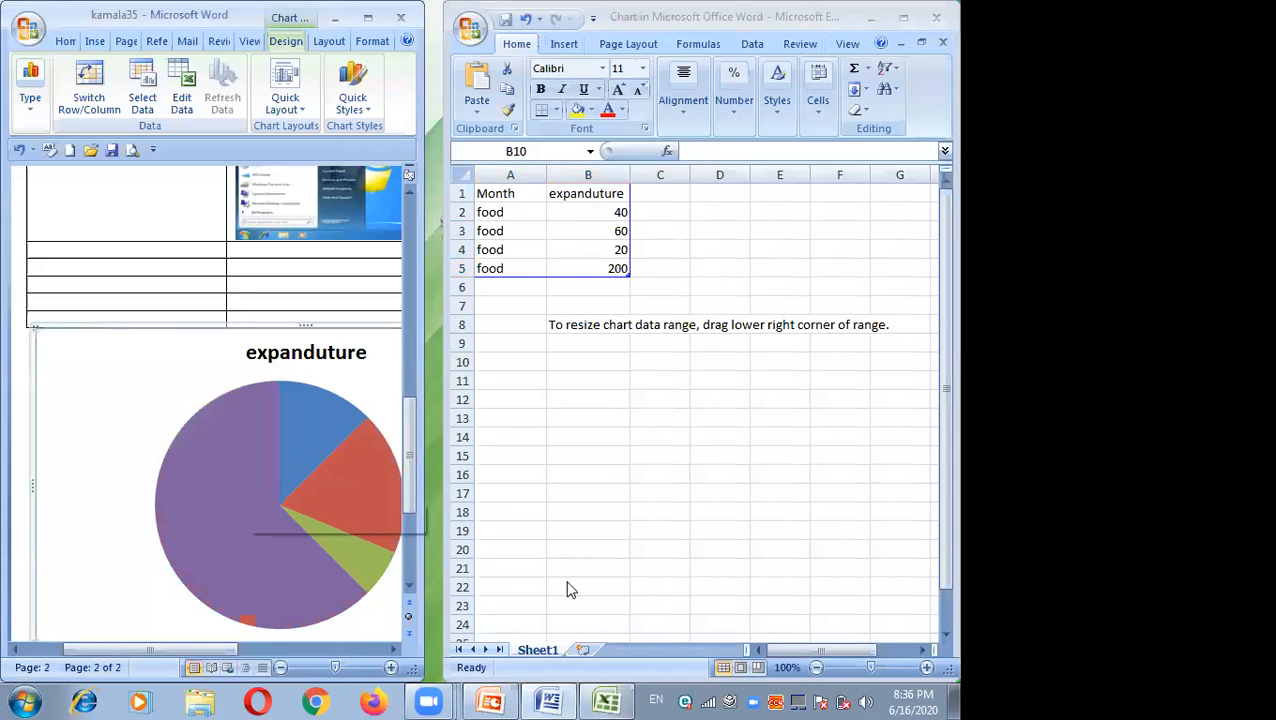
left_click(930, 47)
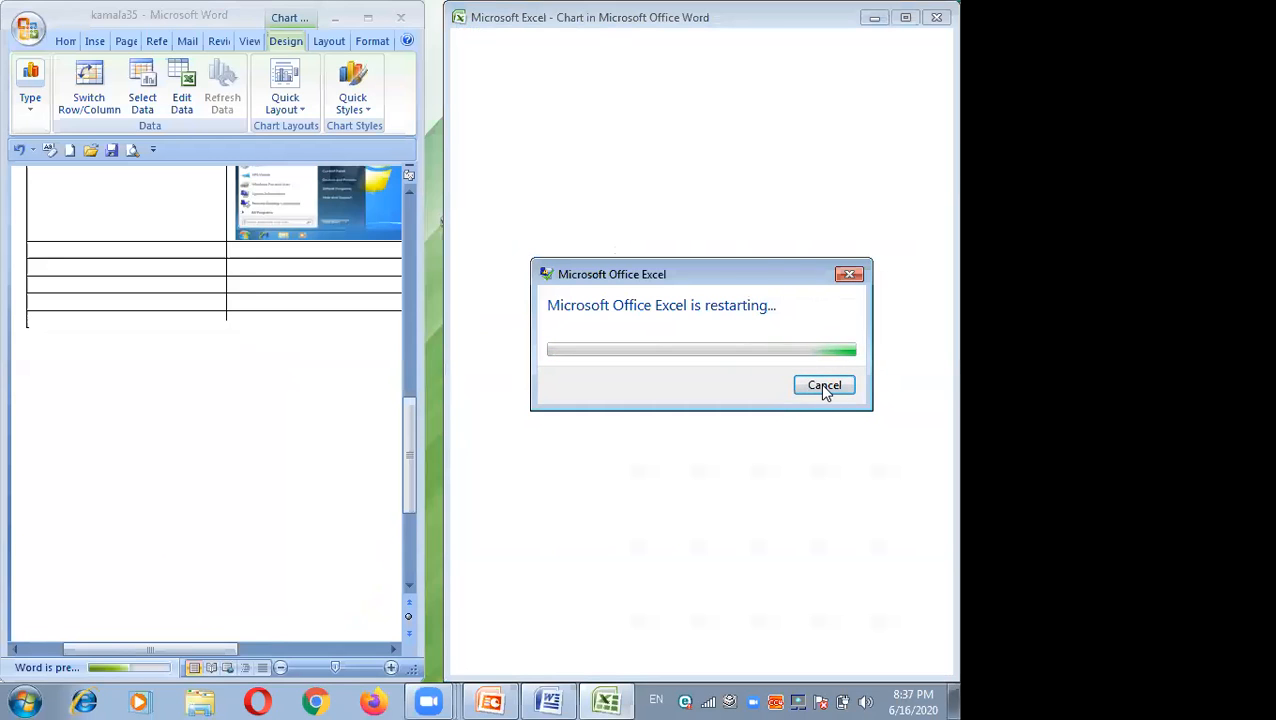
left_click(822, 387)
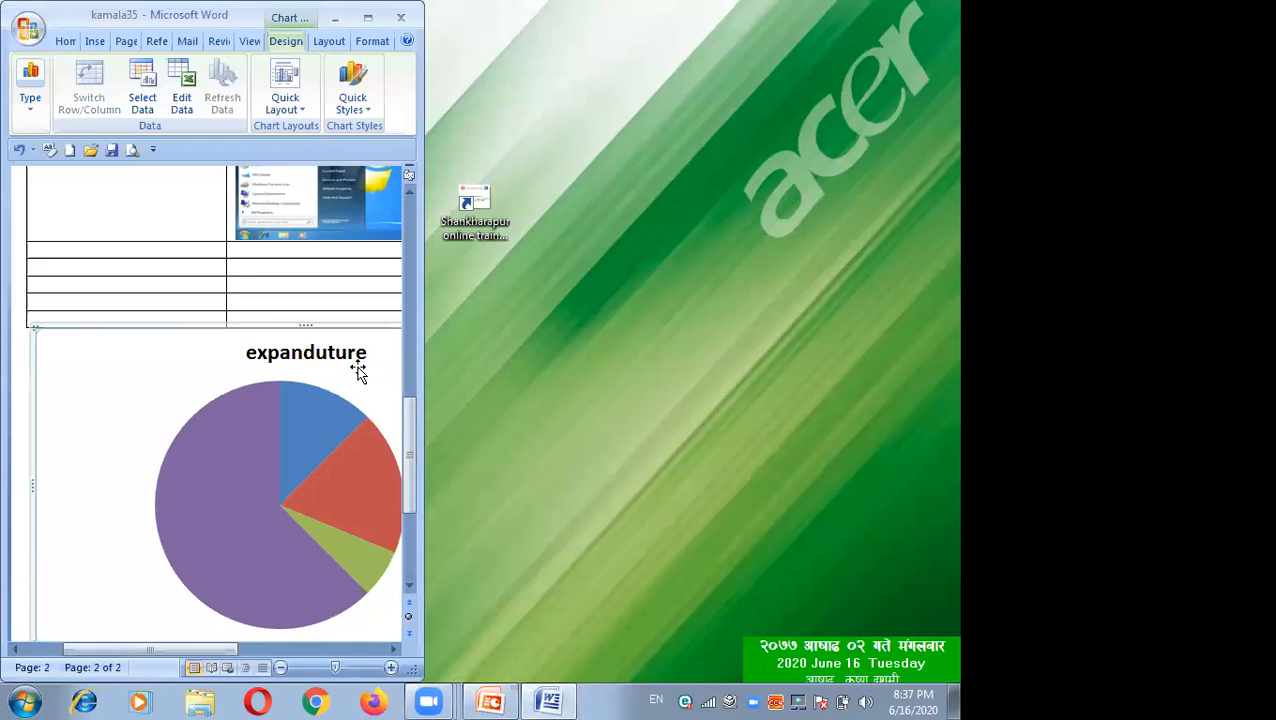
left_click(368, 18)
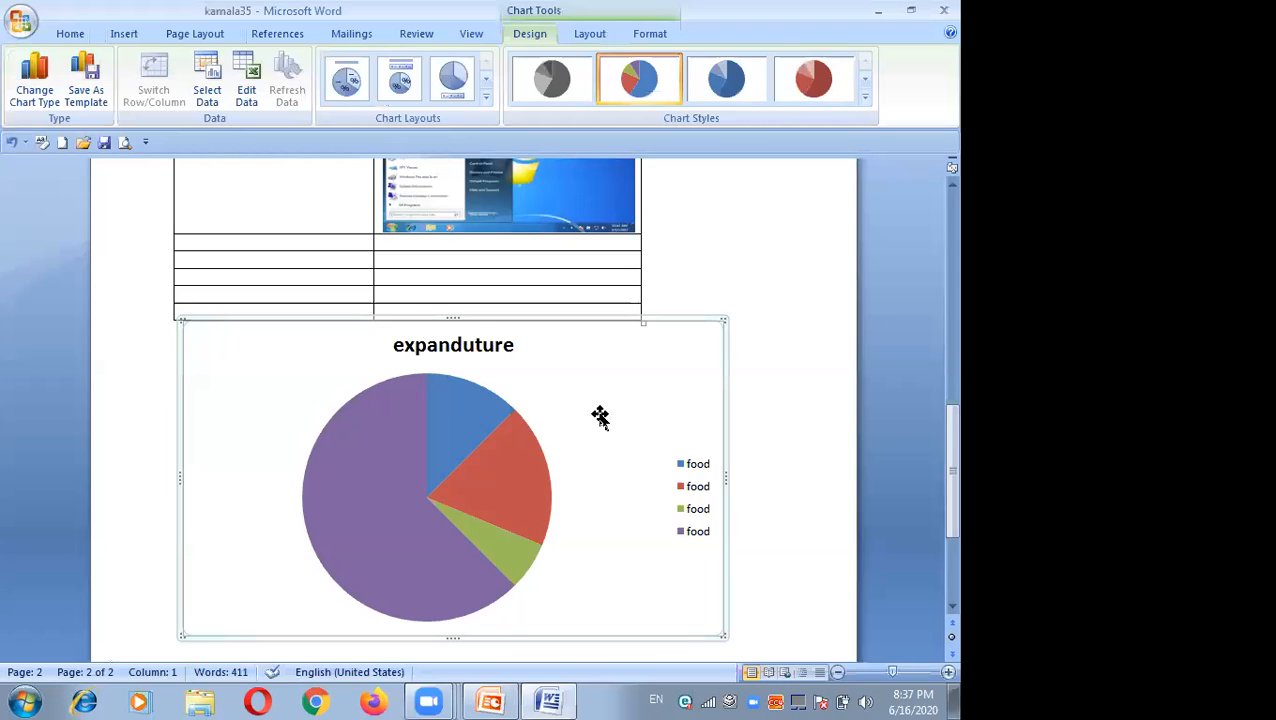
Step: Change the chart type to a clustered cylinder column chart
left_click(693, 538)
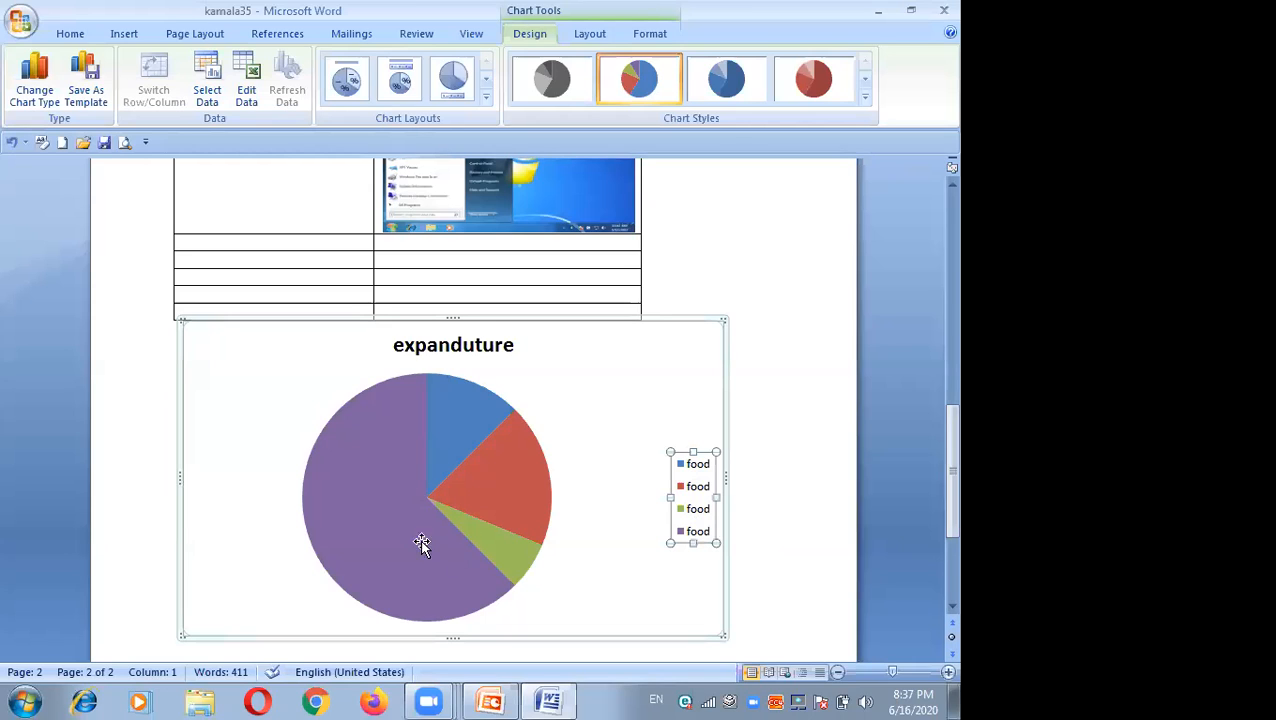
mouse_move(428, 530)
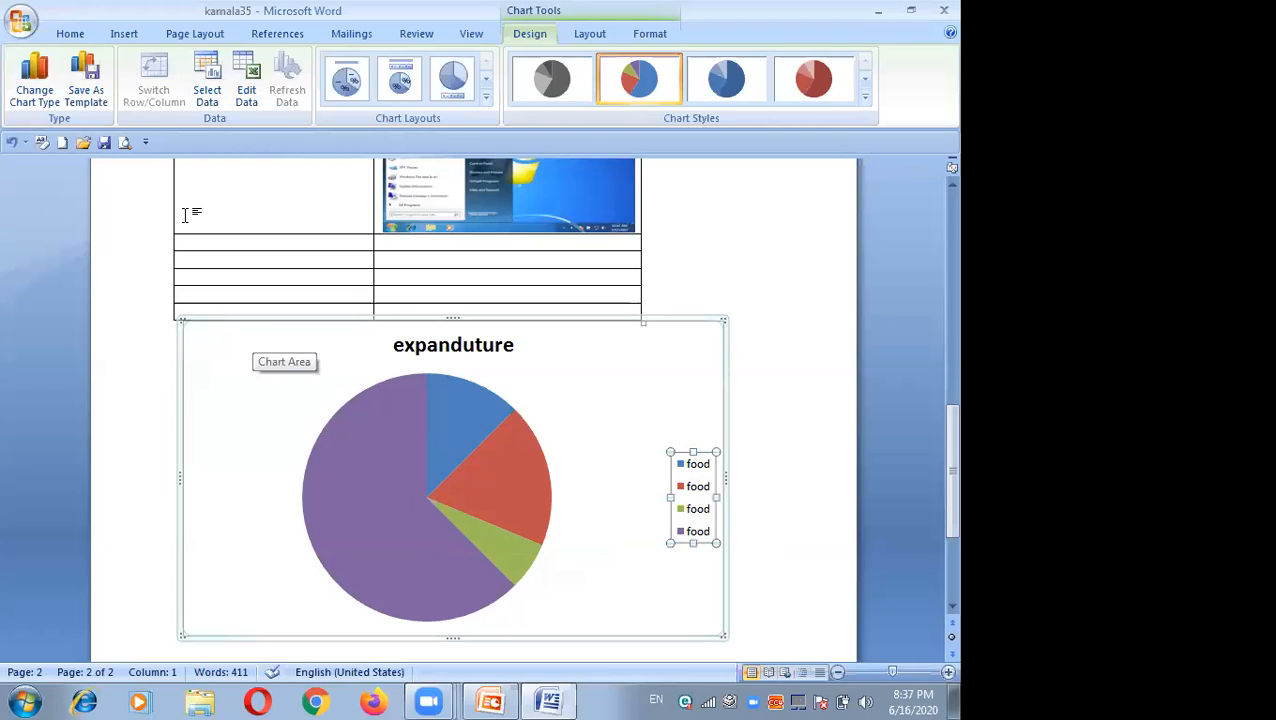
left_click(124, 33)
left_click(340, 88)
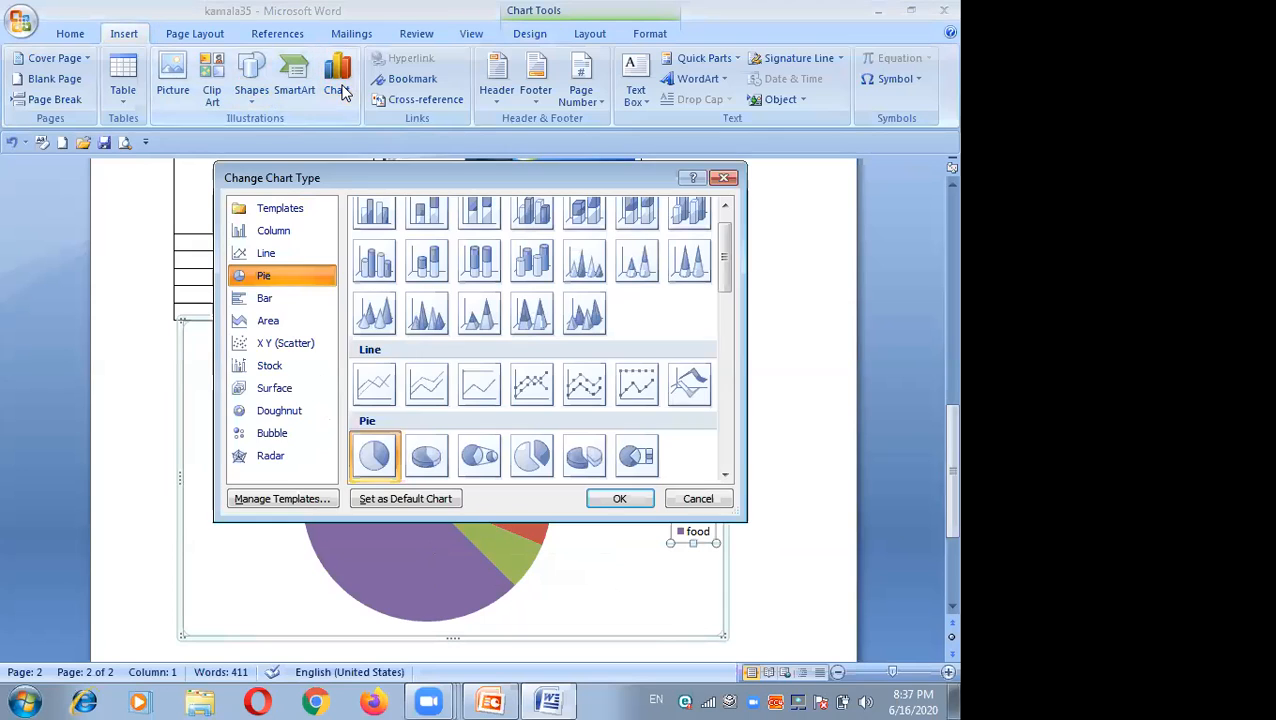
left_click(375, 264)
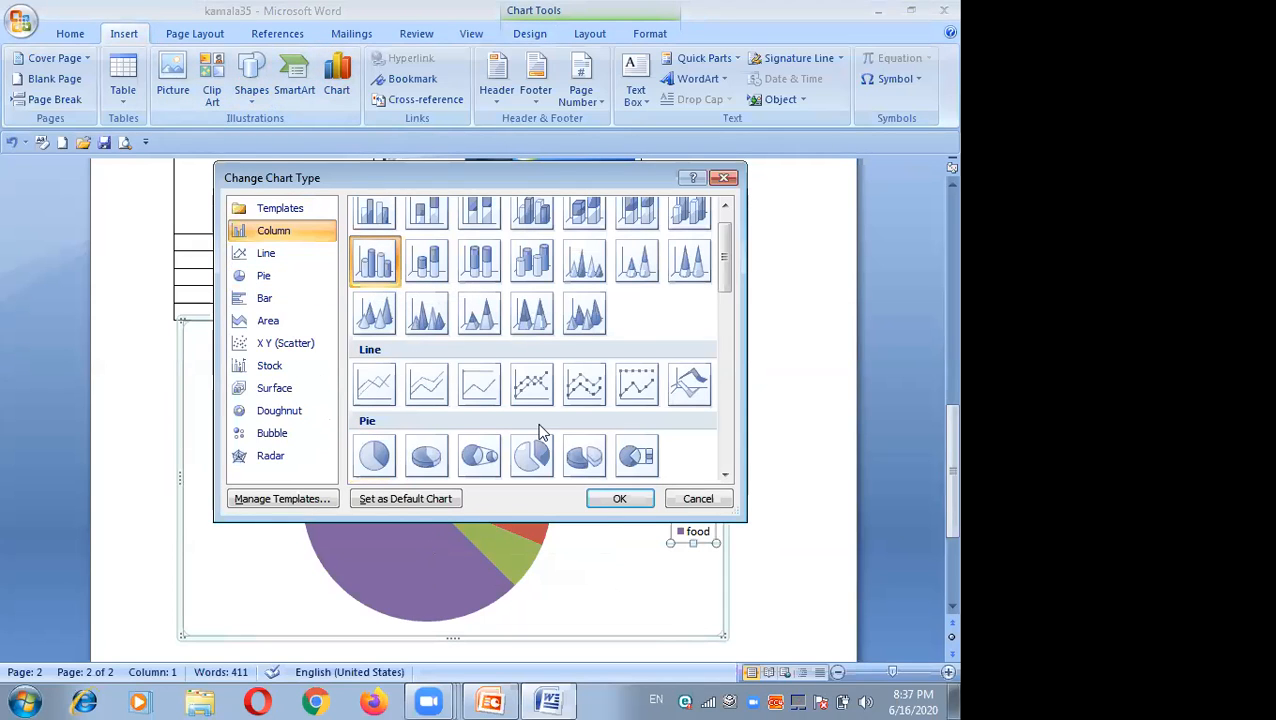
left_click(604, 498)
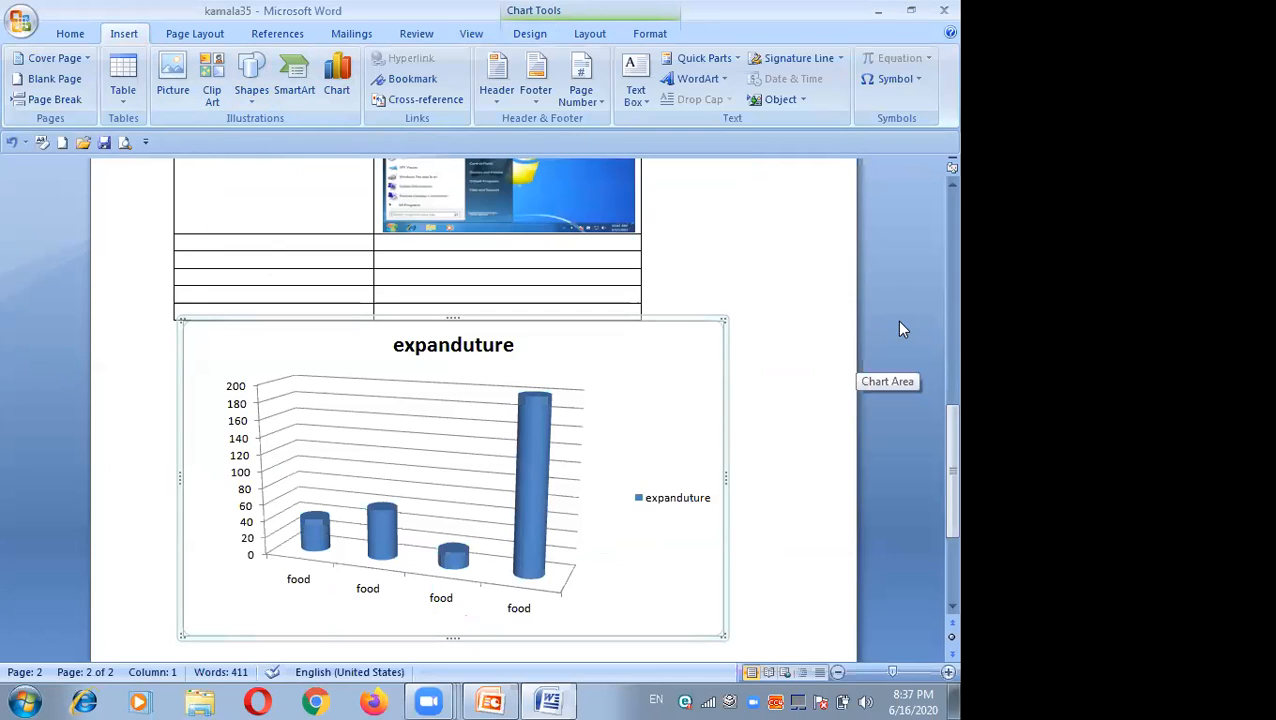
Step: Change the chart type to a basic line chart
scroll(930, 195, "up", 3)
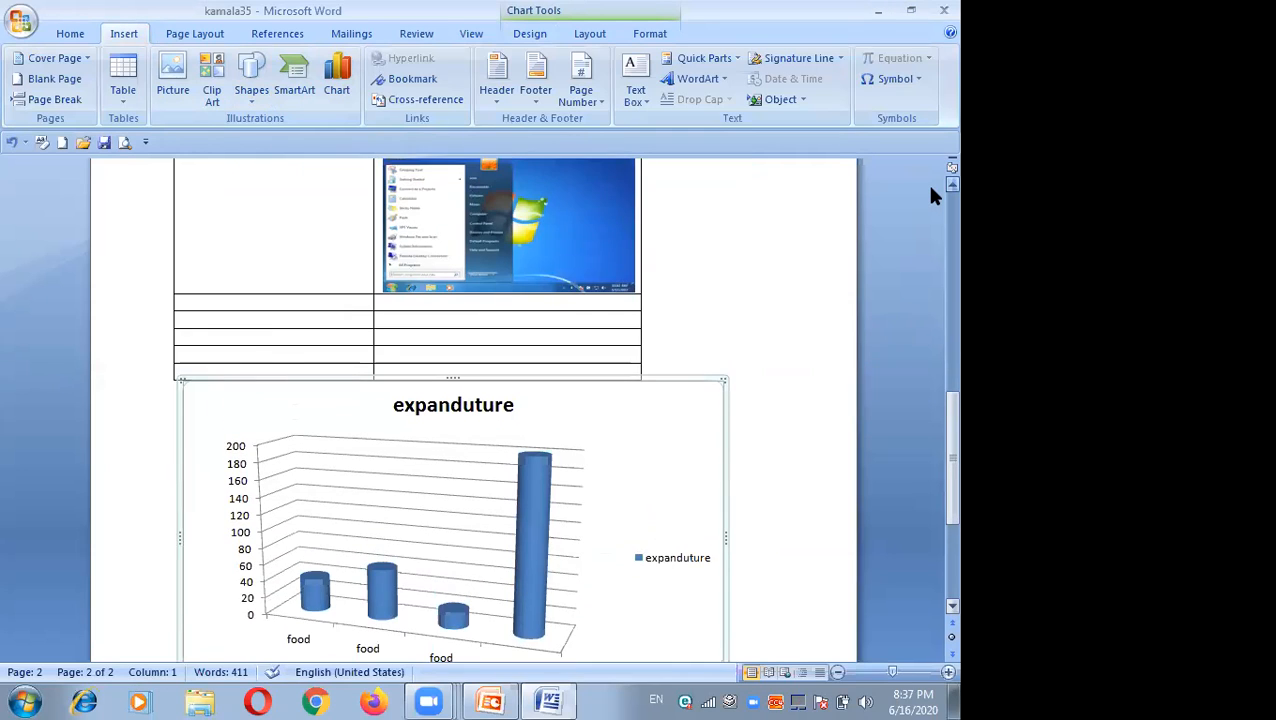
scroll(930, 195, "up", 1)
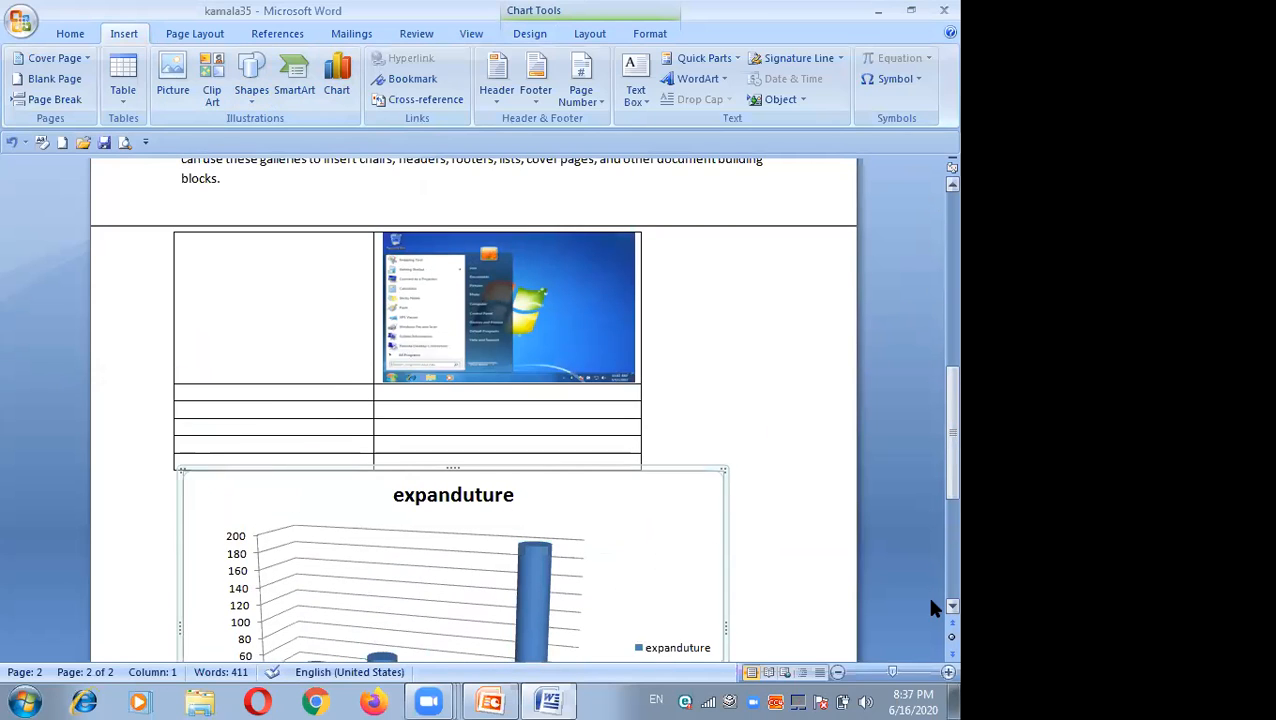
scroll(930, 603, "down", 3)
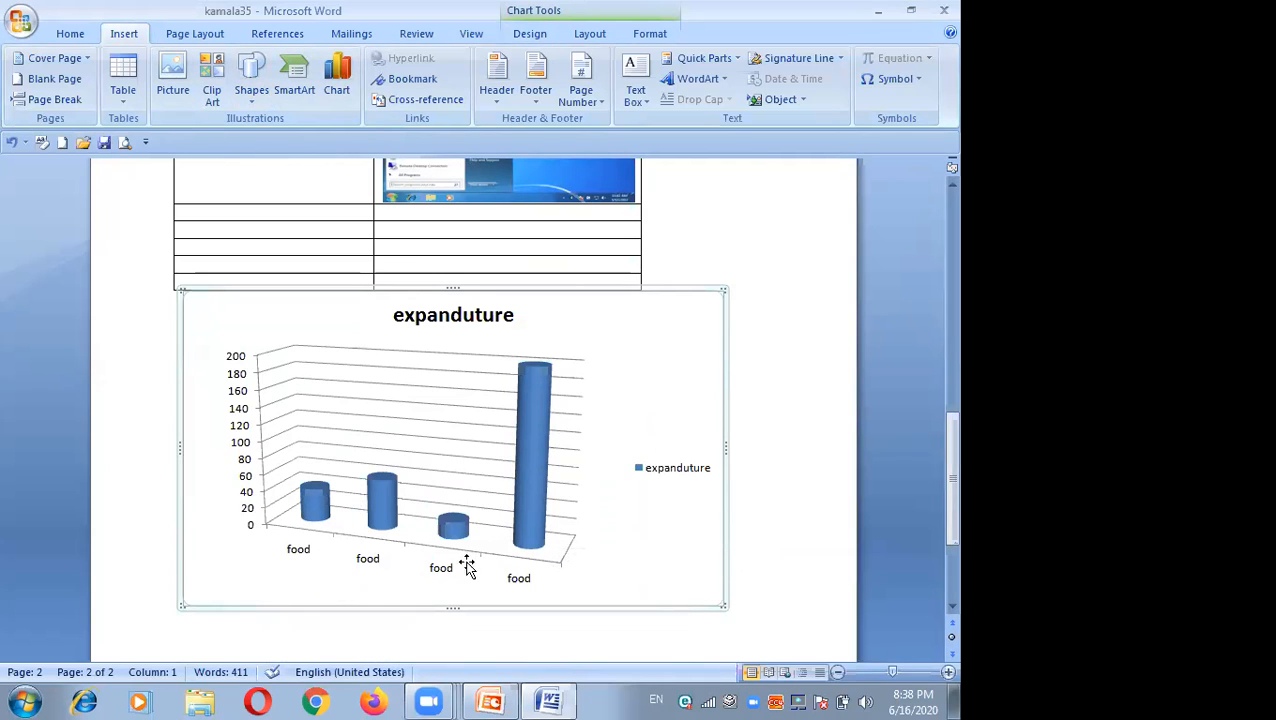
left_click(337, 95)
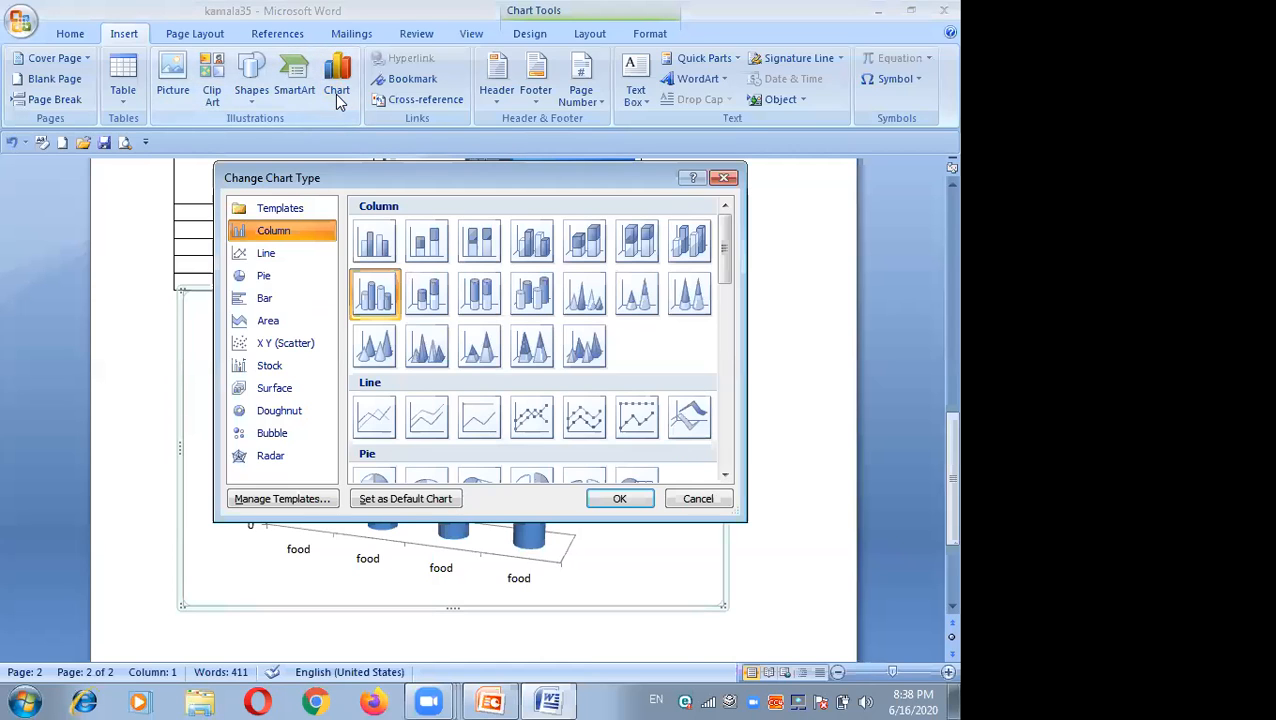
left_click(374, 416)
left_click(617, 501)
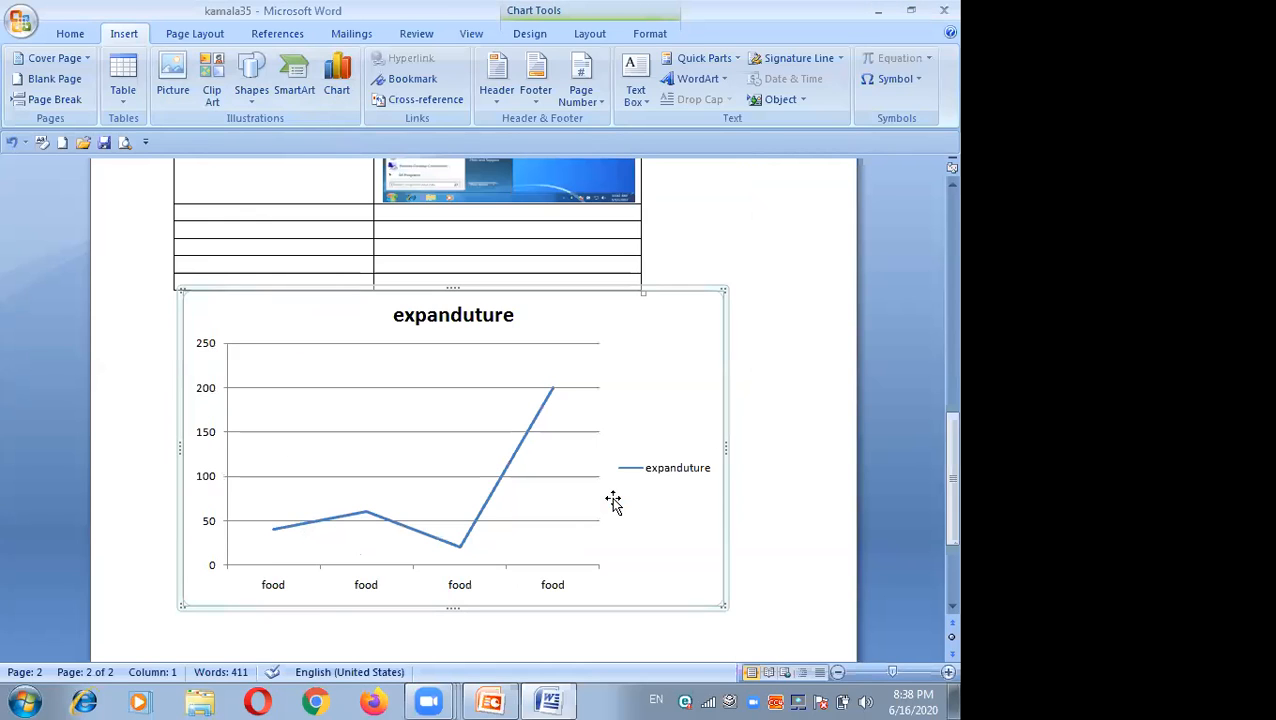
Step: Change the chart type to a 3-D Cylinder column chart
left_click(338, 62)
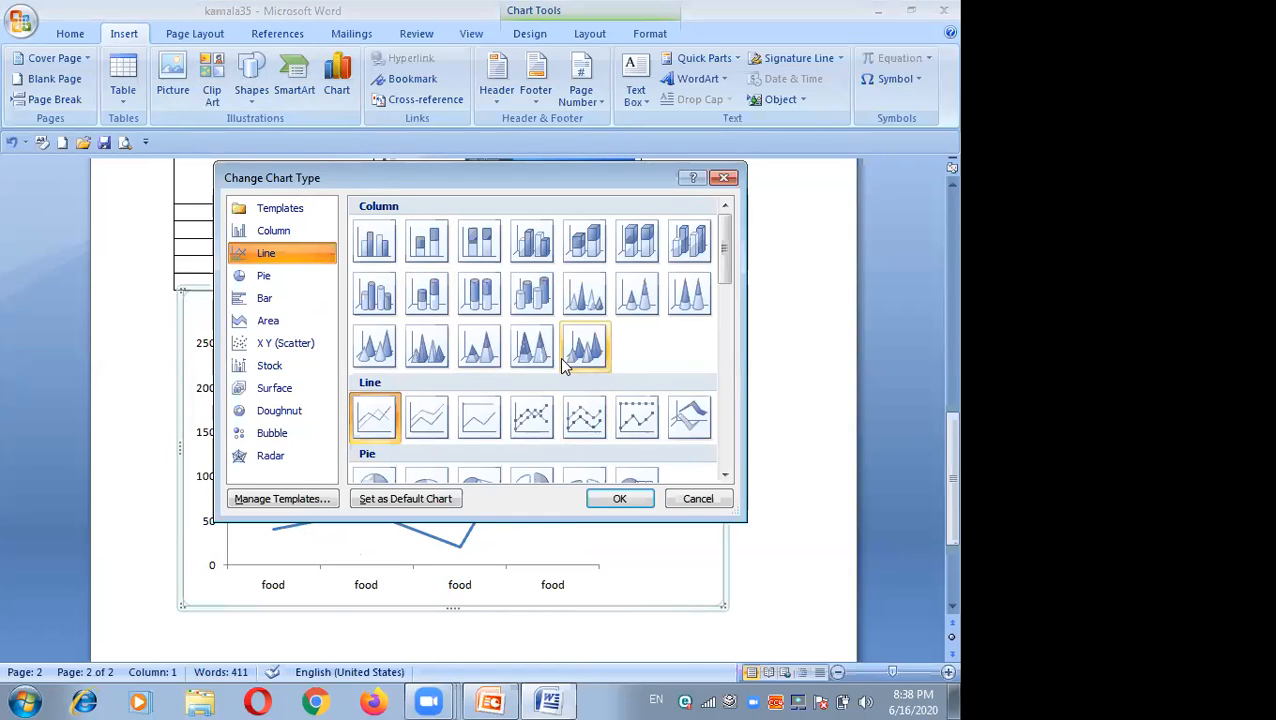
left_click(260, 300)
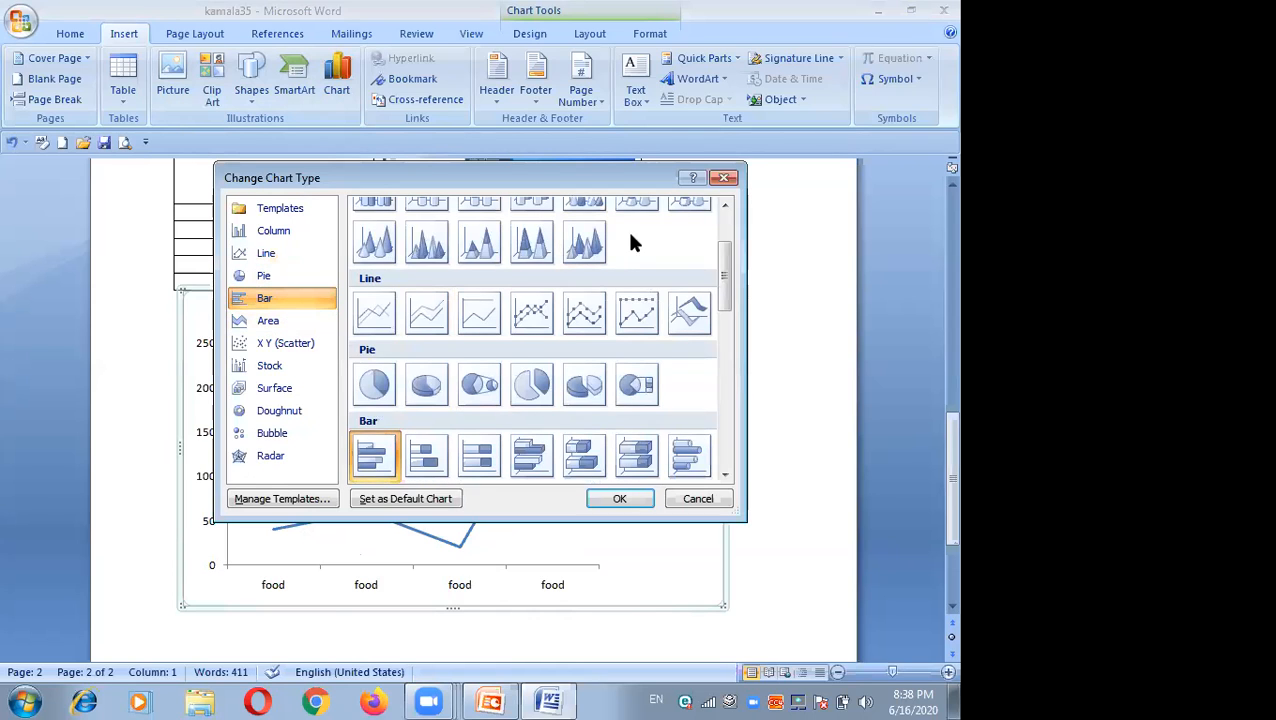
left_click(726, 204)
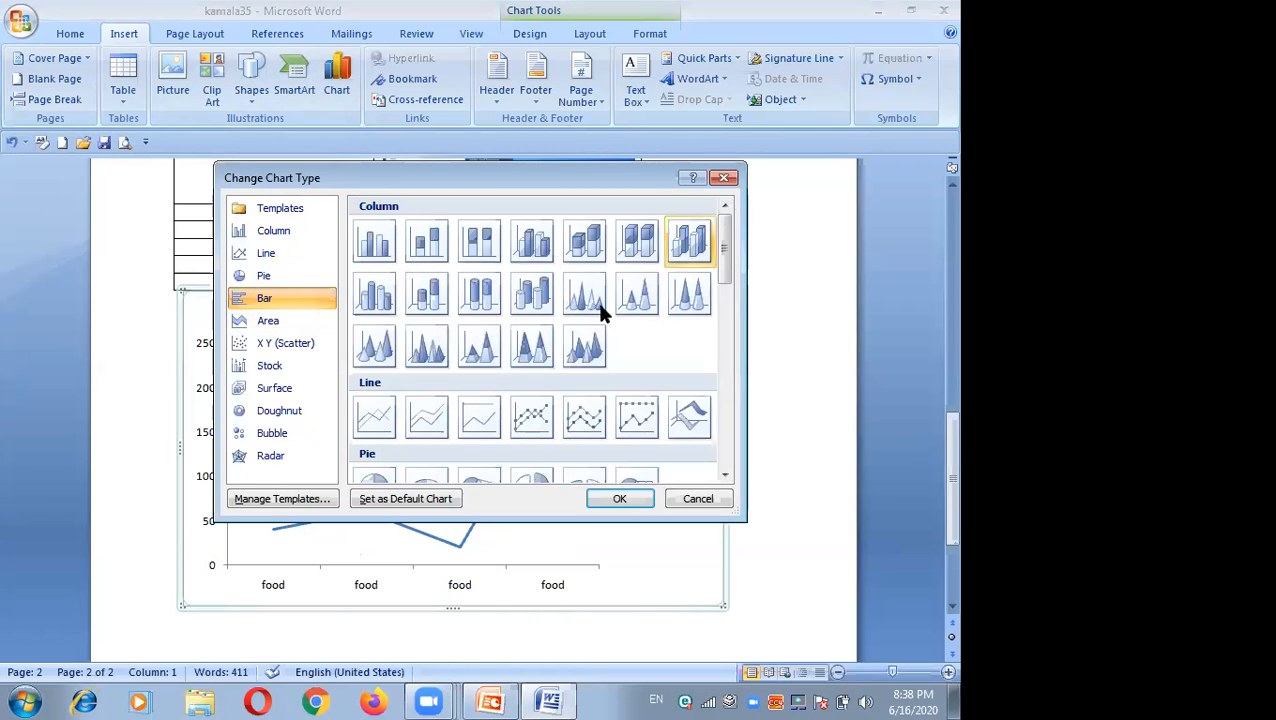
left_click(536, 294)
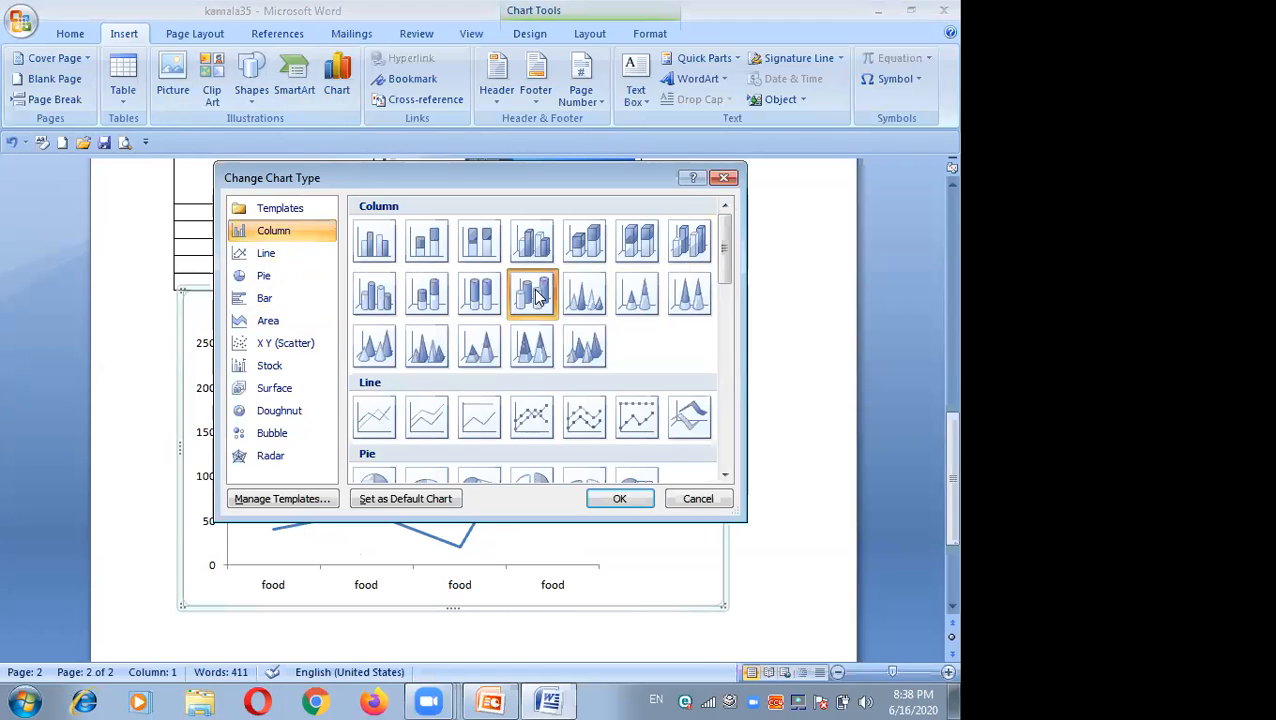
left_click(619, 498)
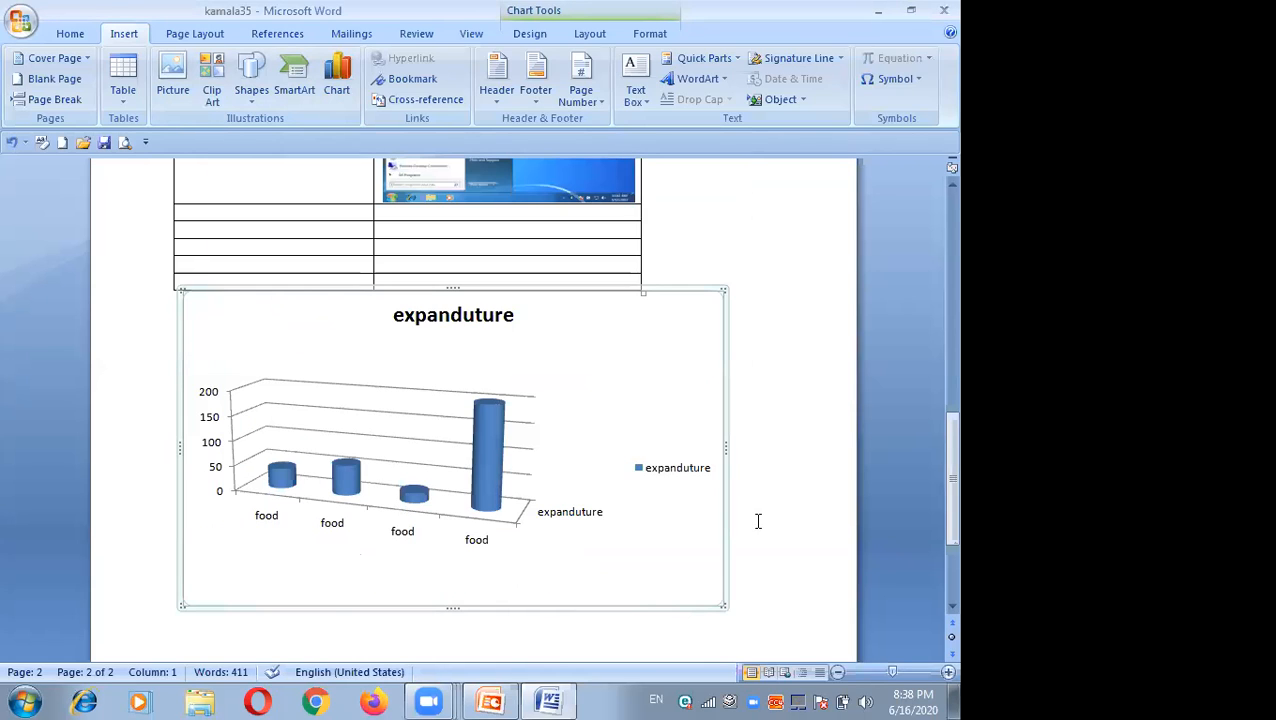
scroll(930, 610, "down", 2)
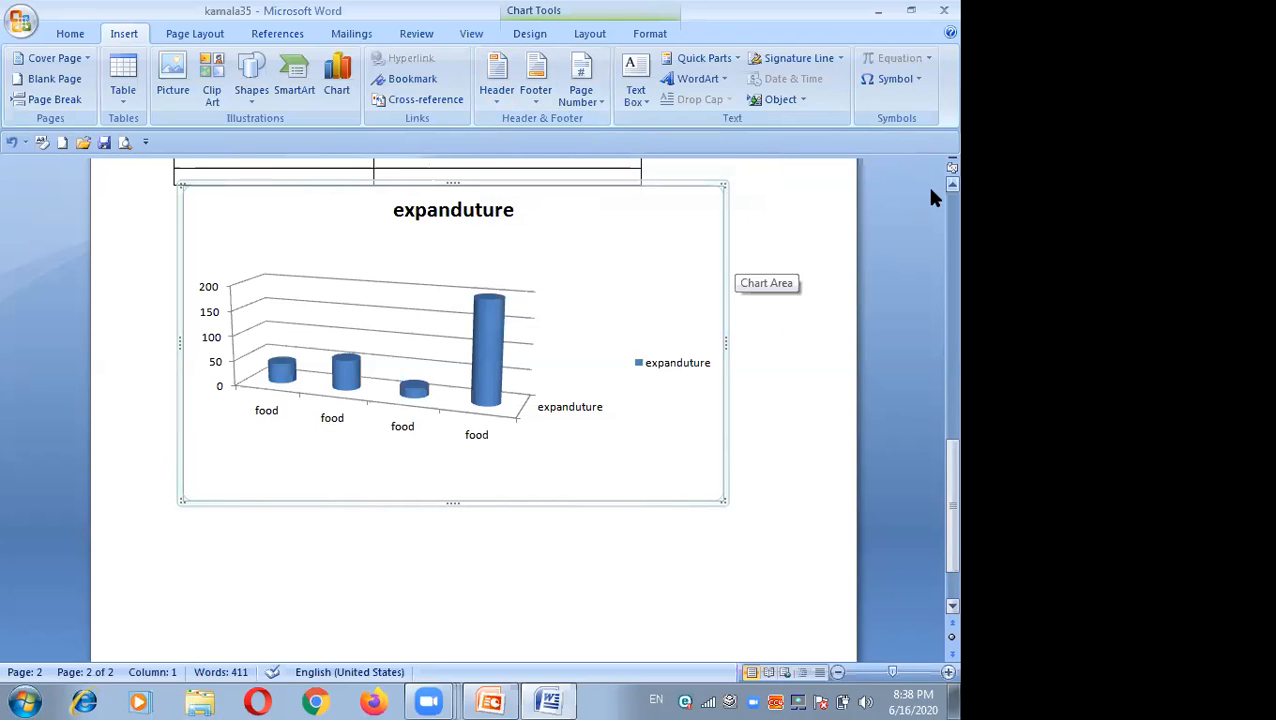
Step: Insert a Blank (Three Columns) header at the top of the document
scroll(930, 195, "up", 5)
scroll(930, 197, "up", 8)
scroll(930, 197, "up", 5)
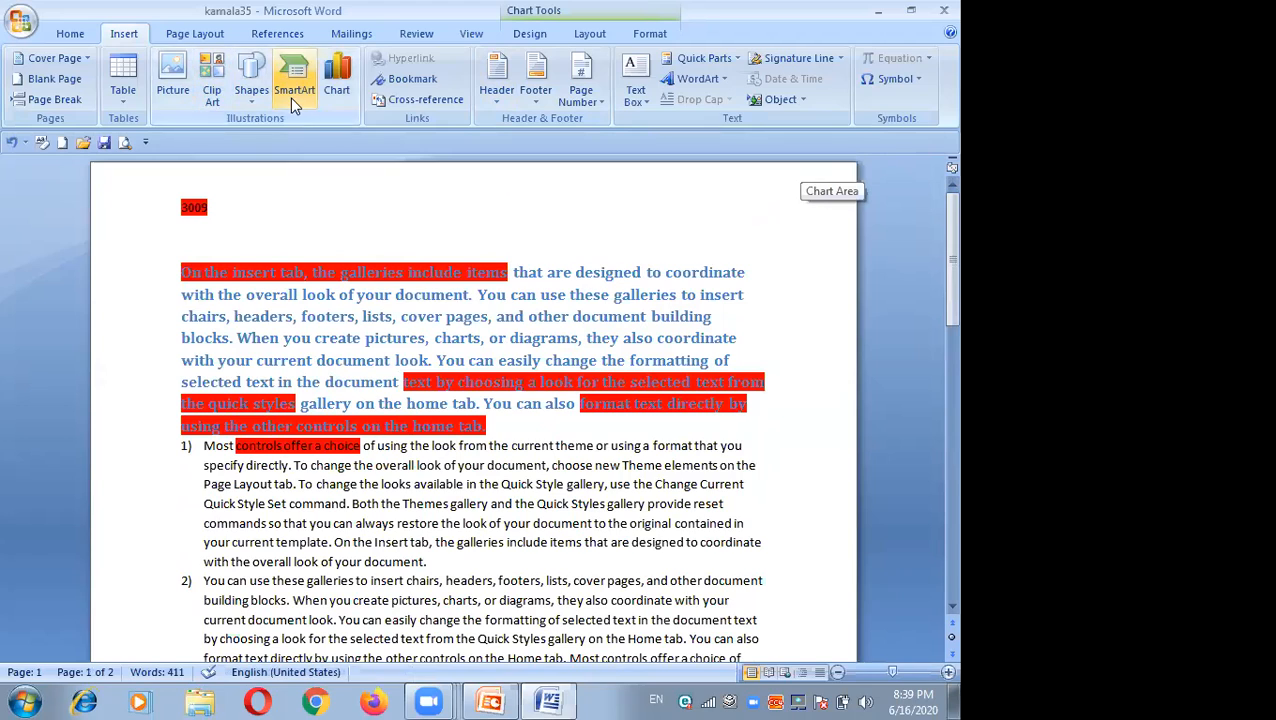
left_click(492, 100)
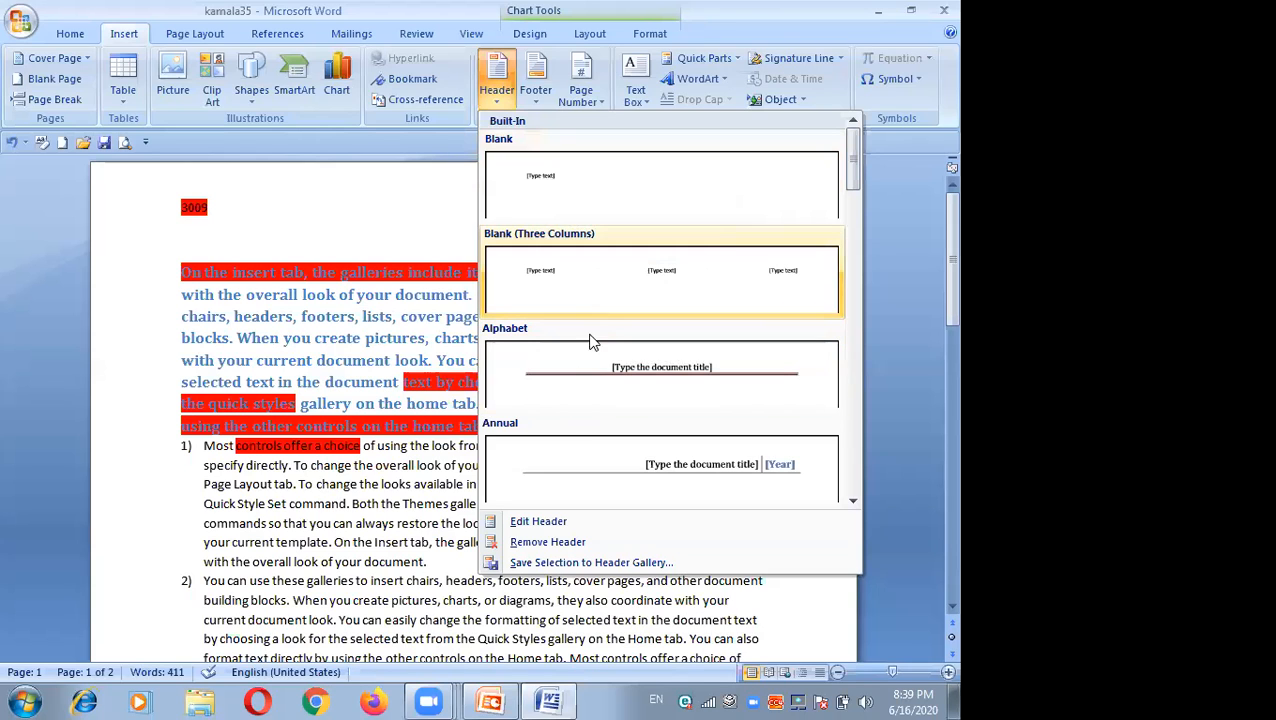
left_click(600, 284)
left_click(600, 280)
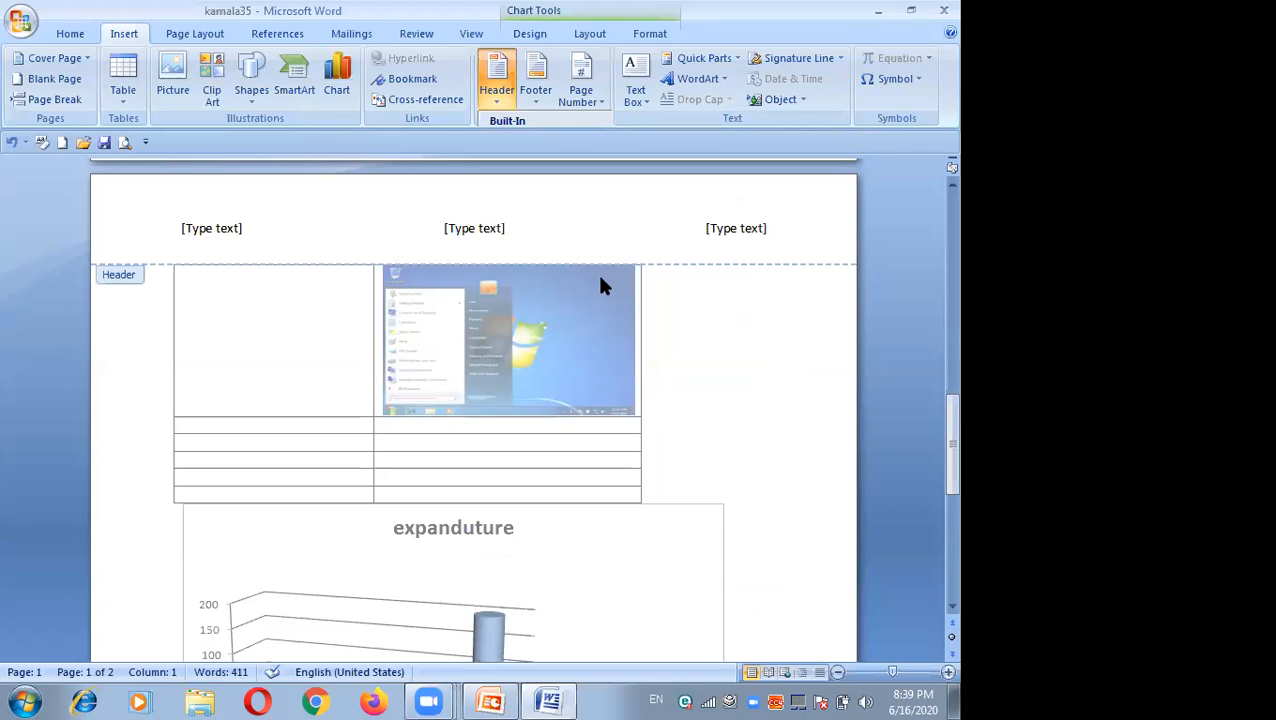
Step: Fill the header's left section with a name and its centre section with parichaya
left_click(233, 230)
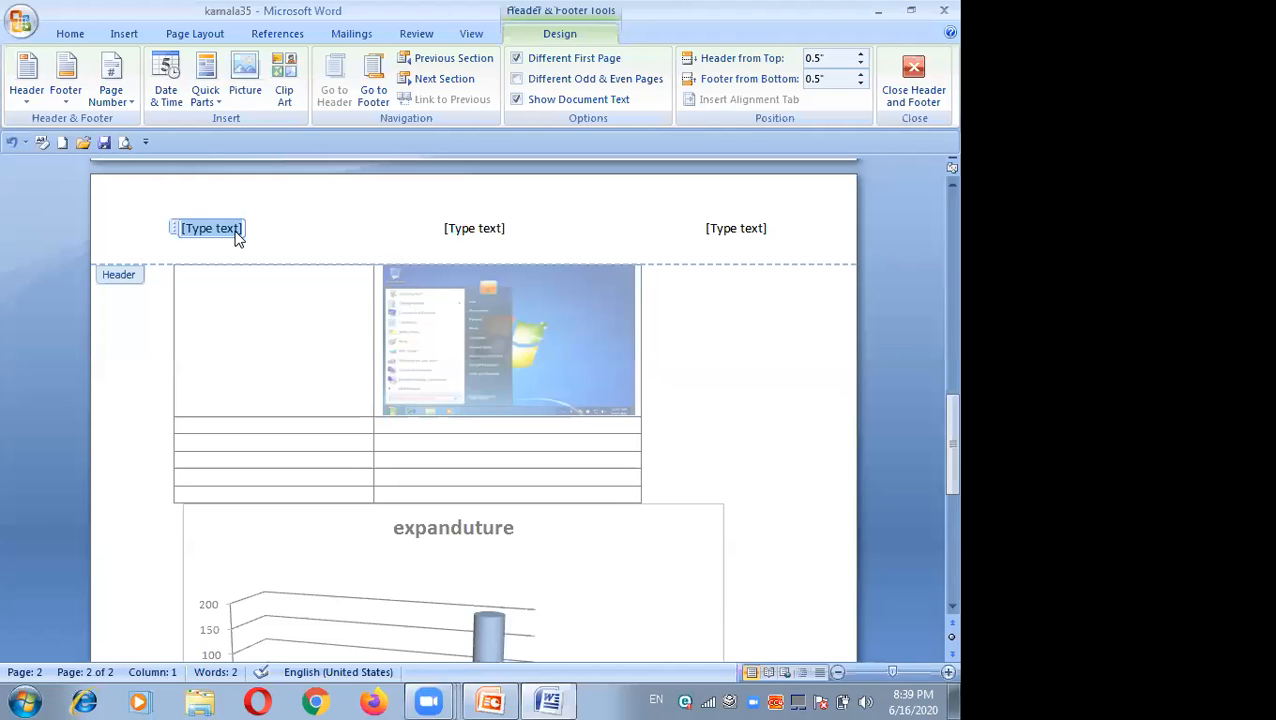
type("ra")
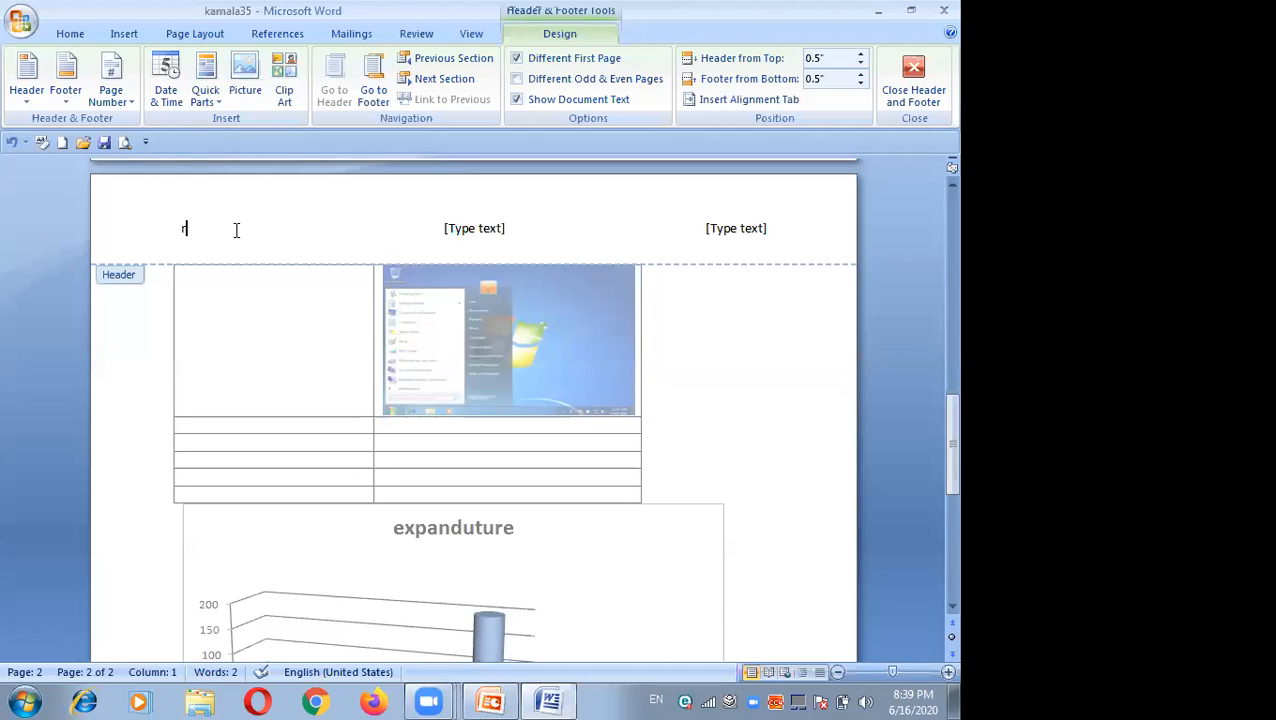
type("m")
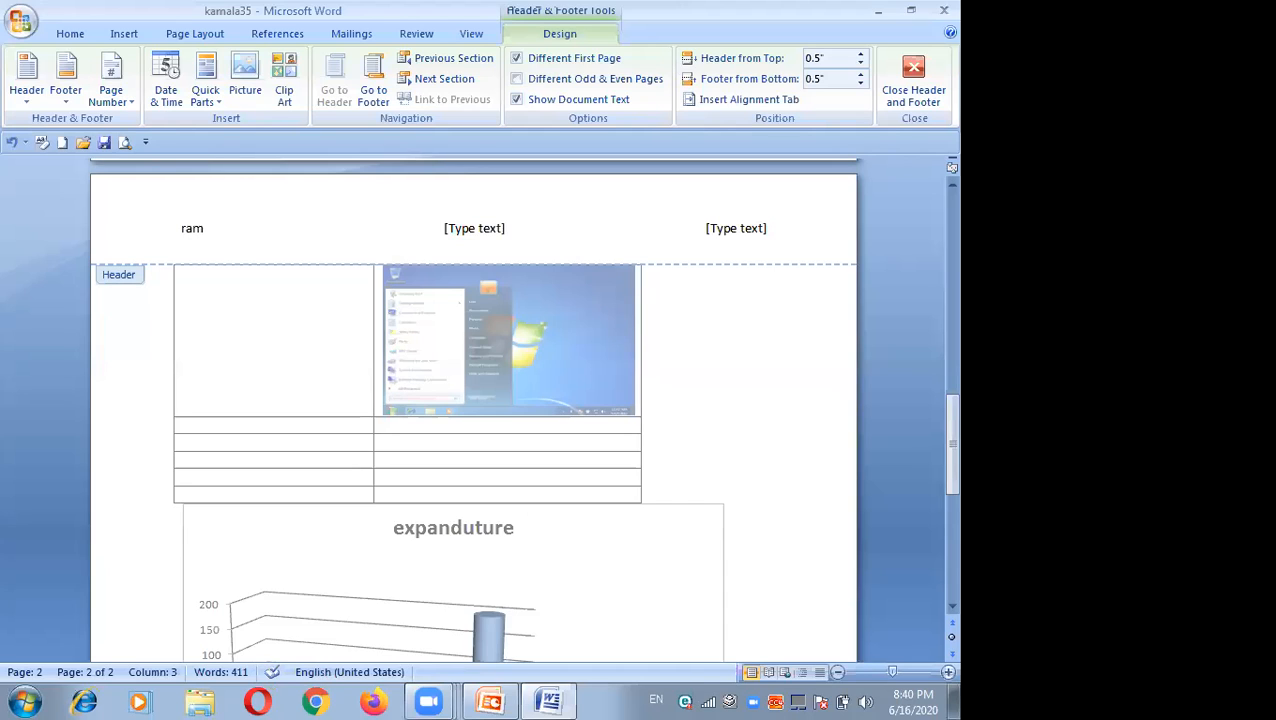
type("us")
left_click(474, 228)
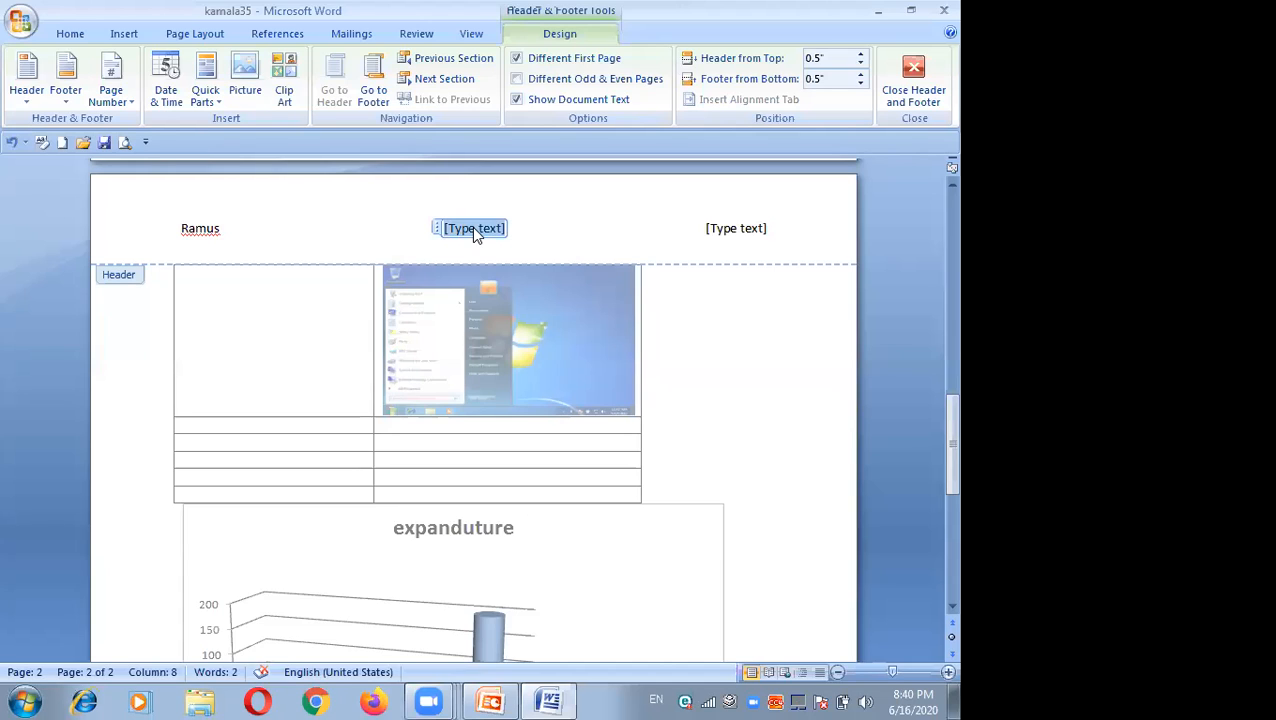
type("par")
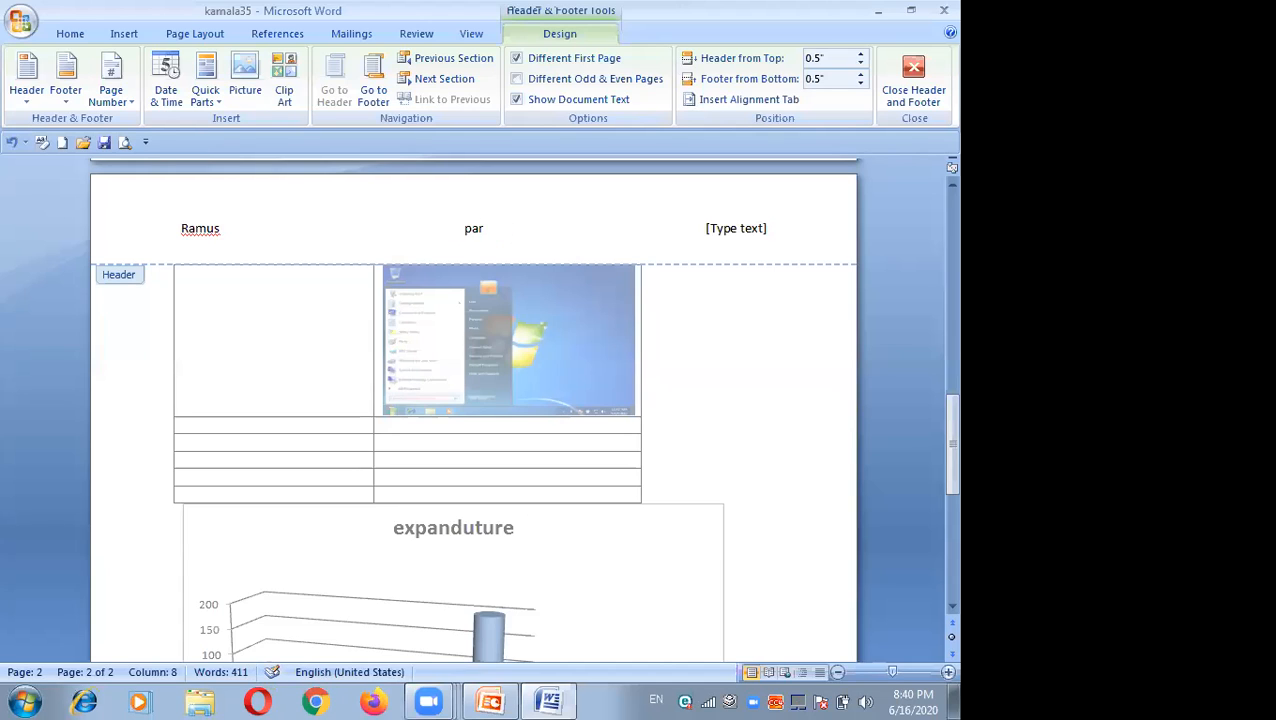
type("ichaya")
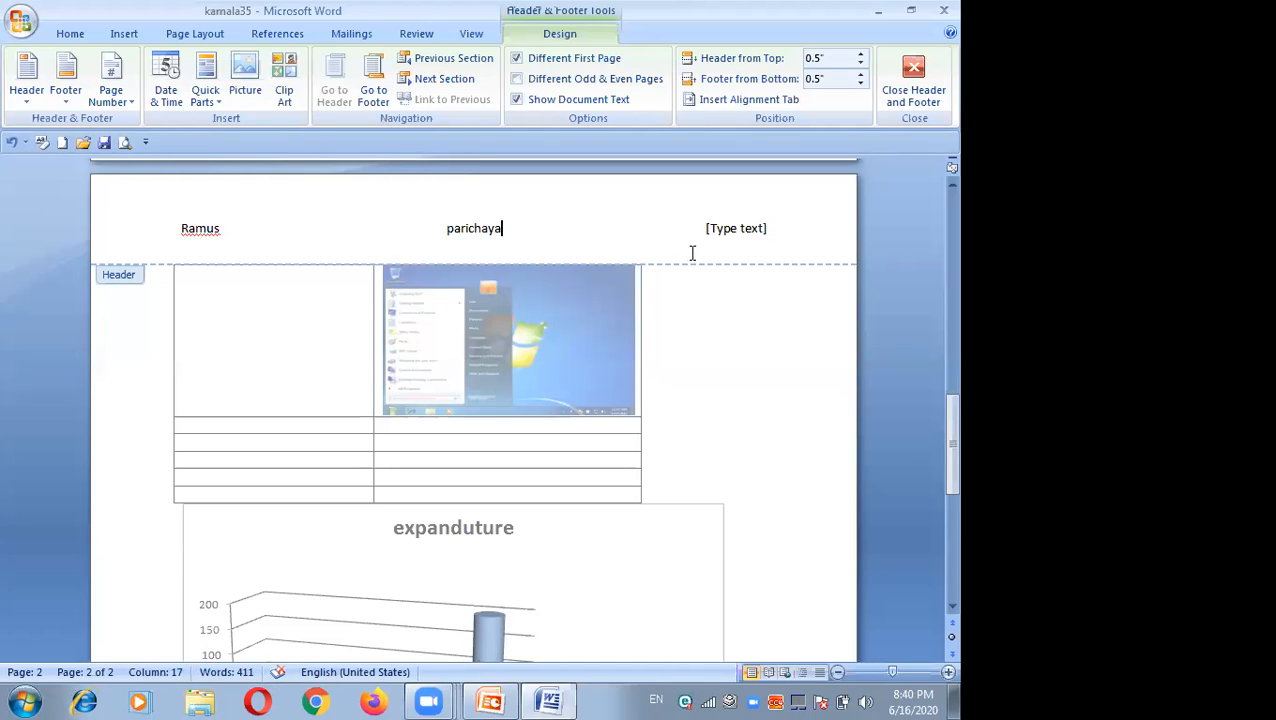
Step: Enter the date 2077/3/3 in the header's right section
left_click(730, 229)
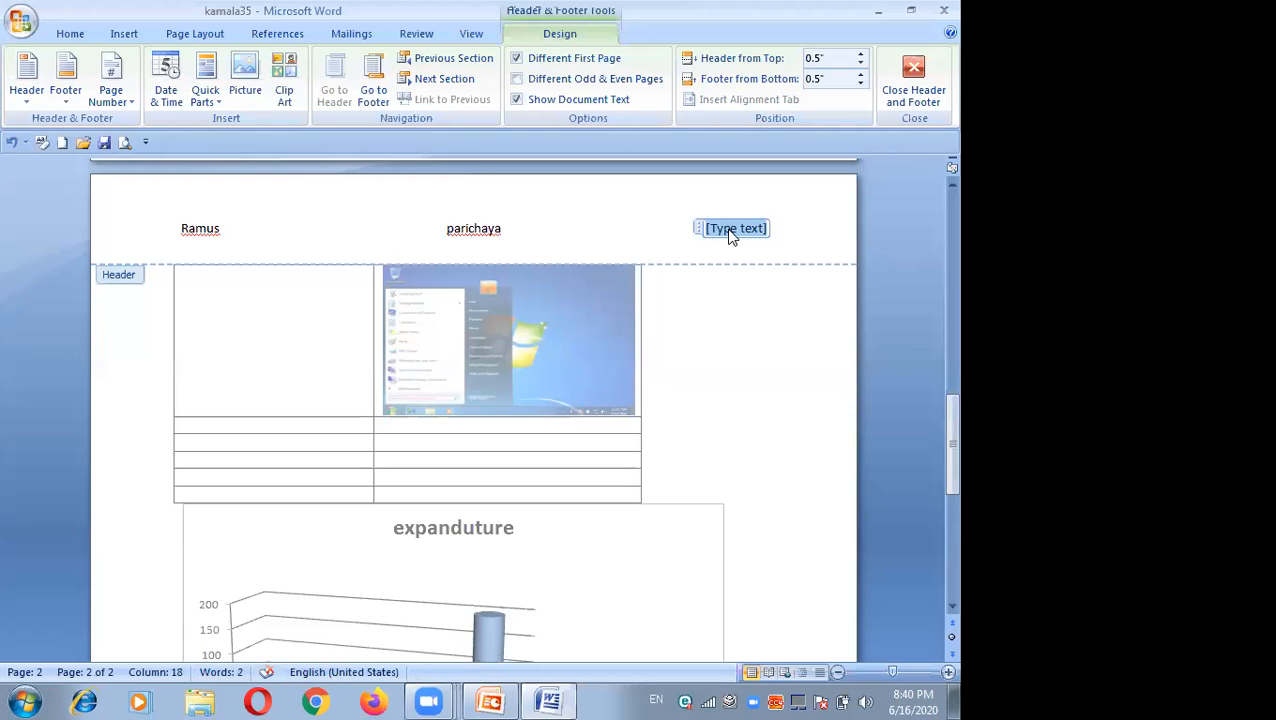
type("207")
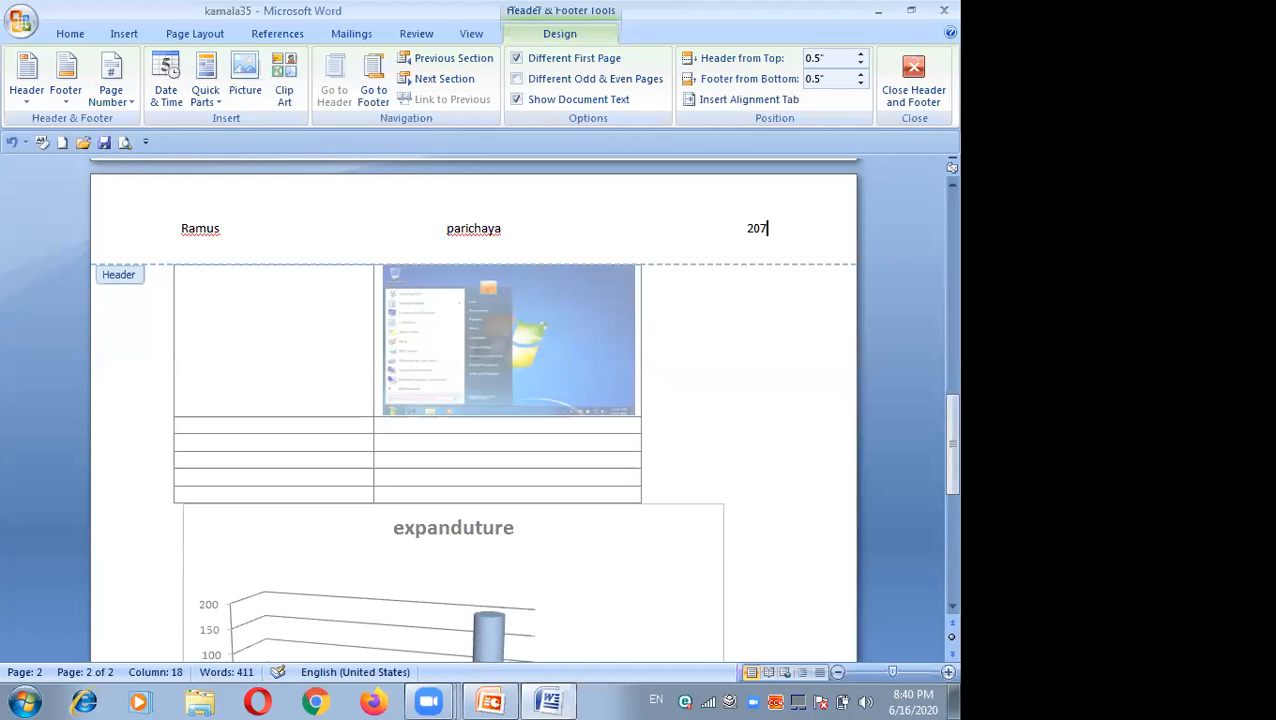
type("7/3/3")
Step: Insert a Cubicles (Even Page) footer and close header and footer editing
left_click(125, 36)
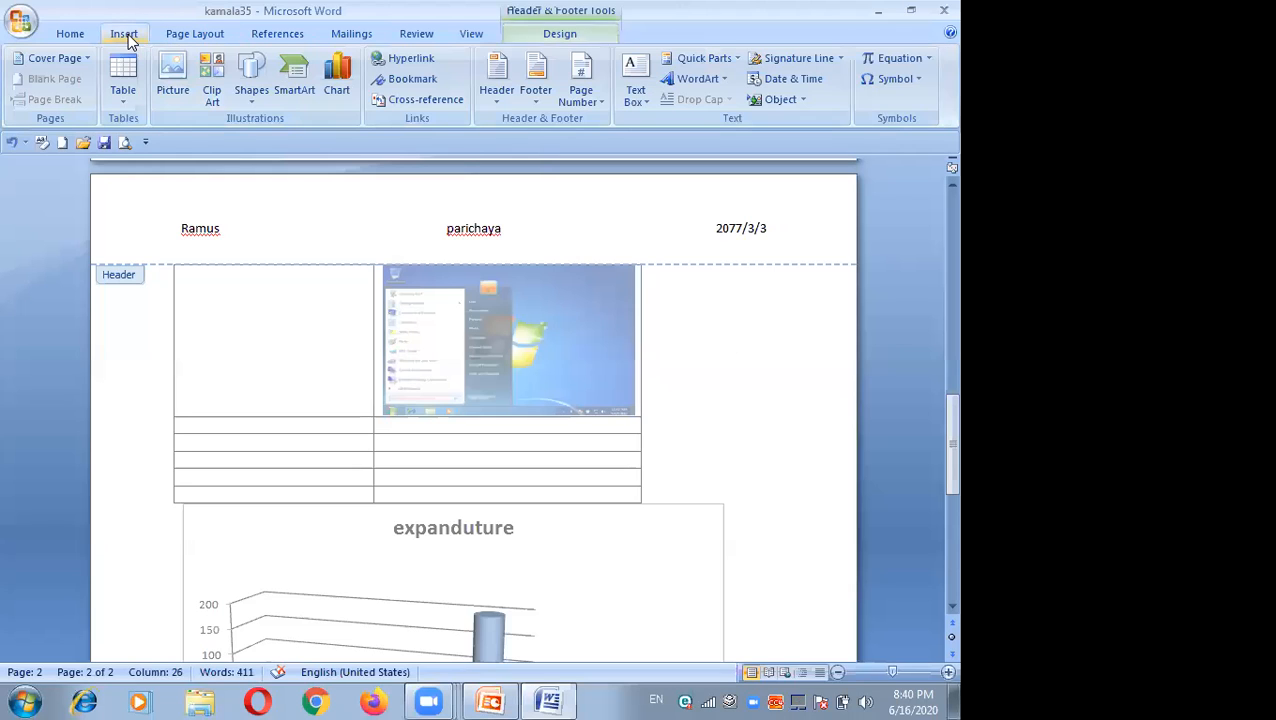
left_click(534, 97)
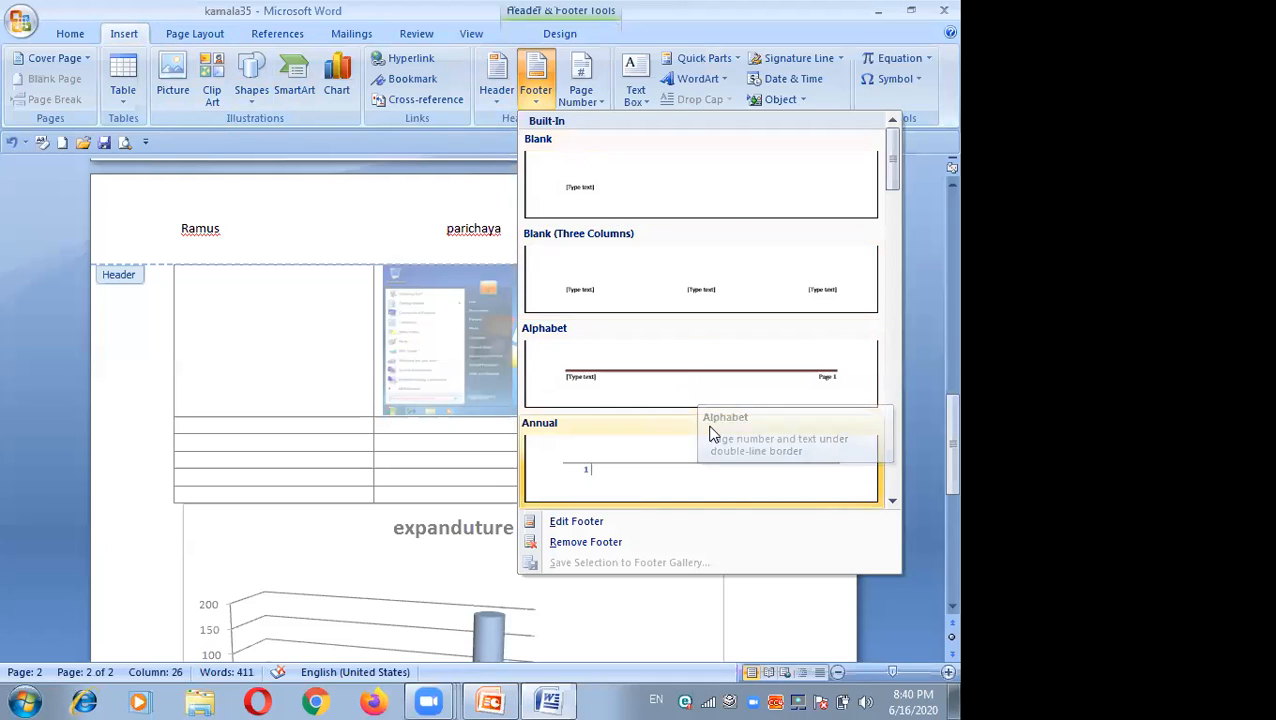
left_click(893, 505)
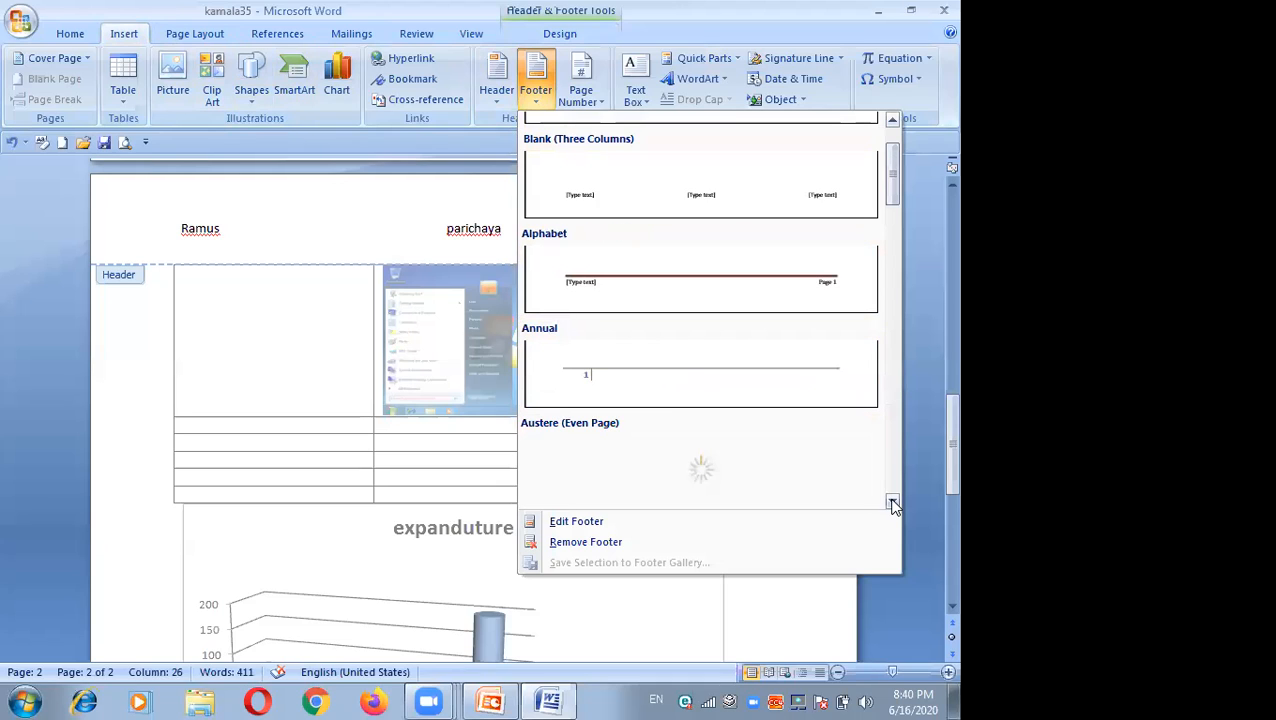
left_click(893, 505)
left_click(891, 499)
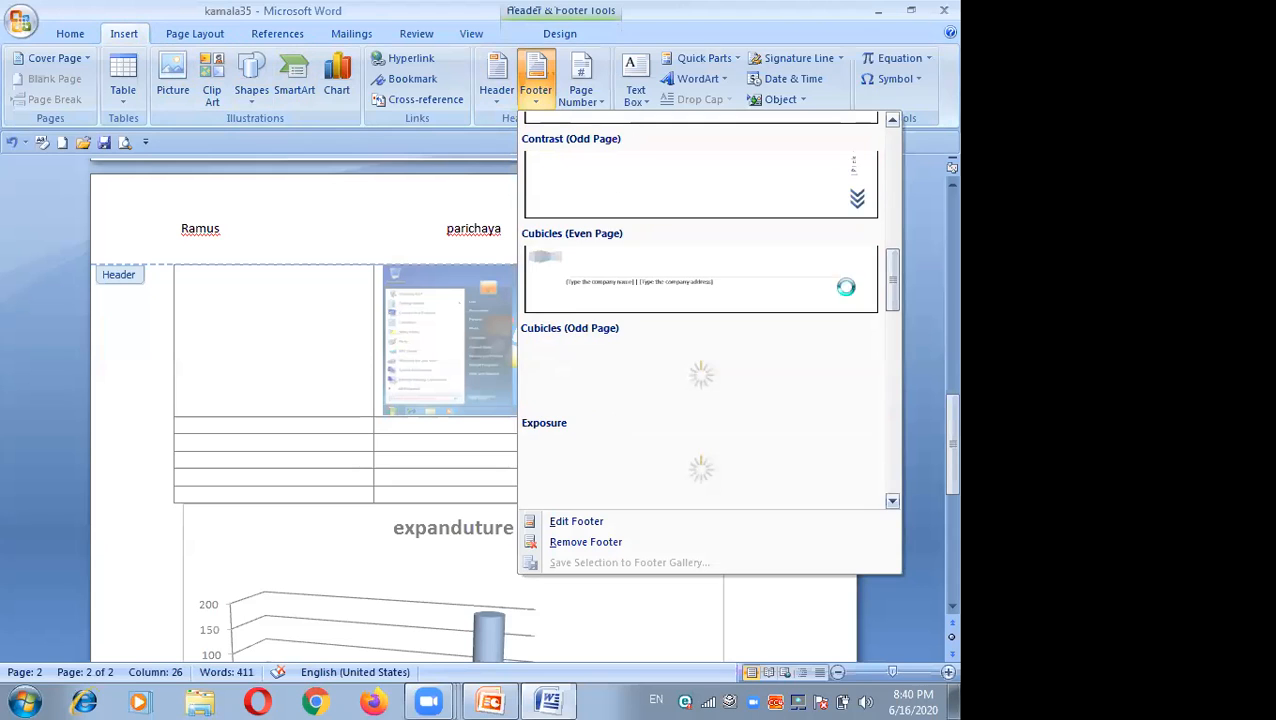
left_click(892, 122)
left_click(797, 271)
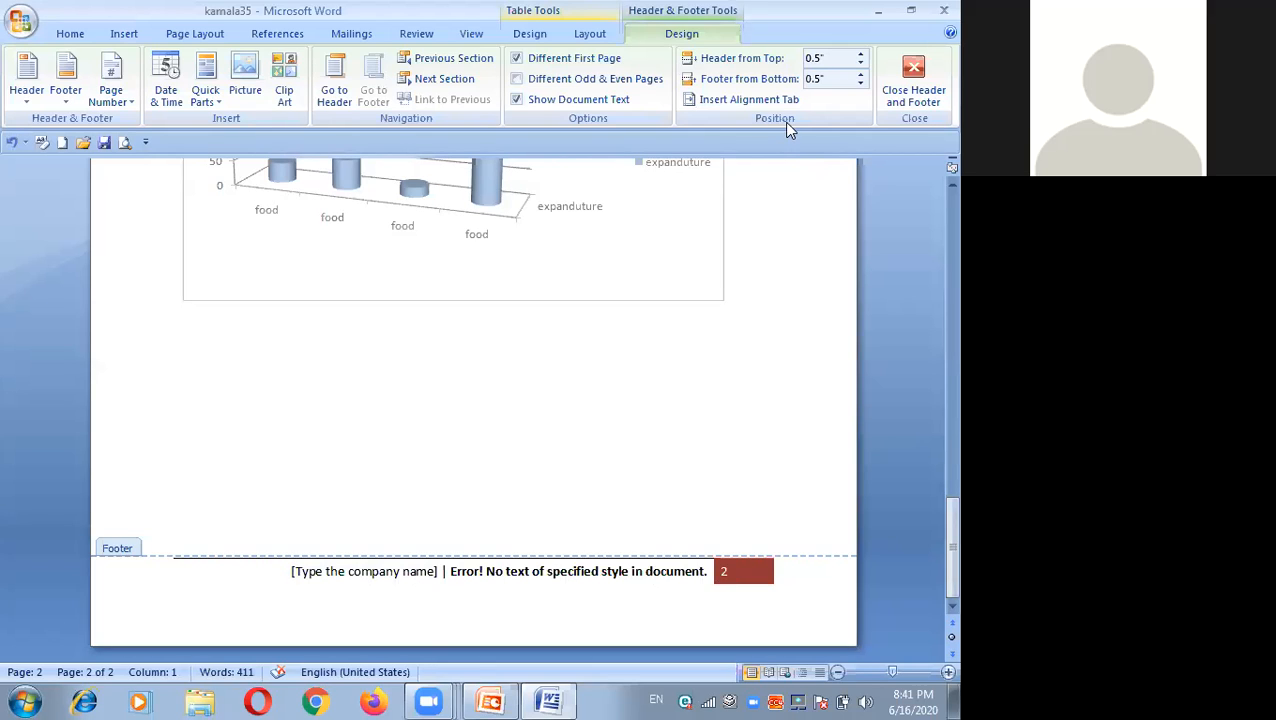
left_click(910, 76)
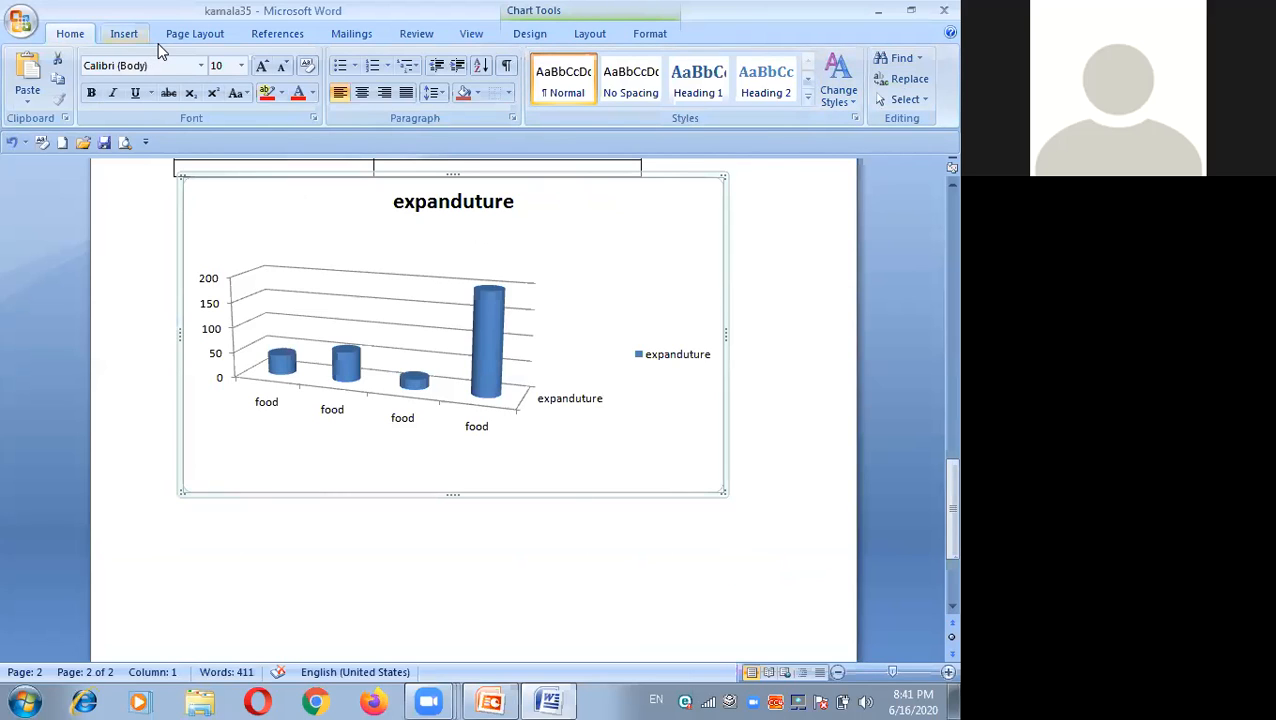
Step: Insert an Annual Quote text box into the document
left_click(185, 40)
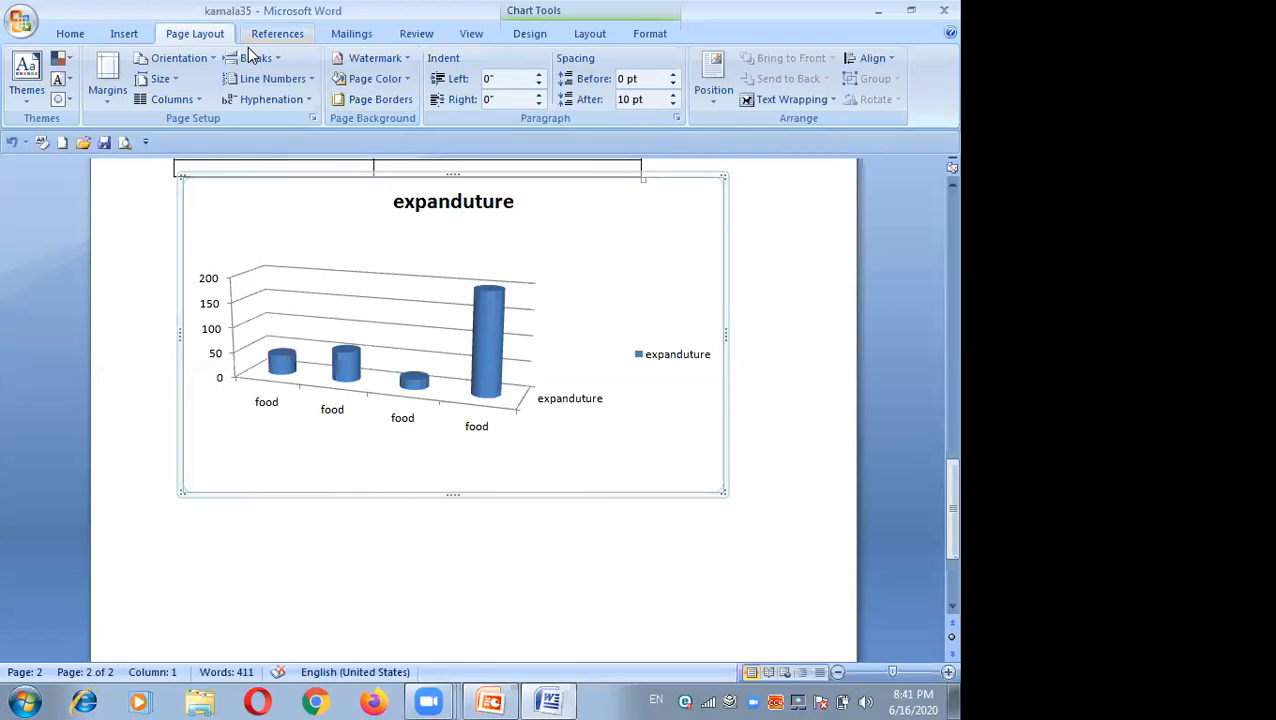
left_click(131, 38)
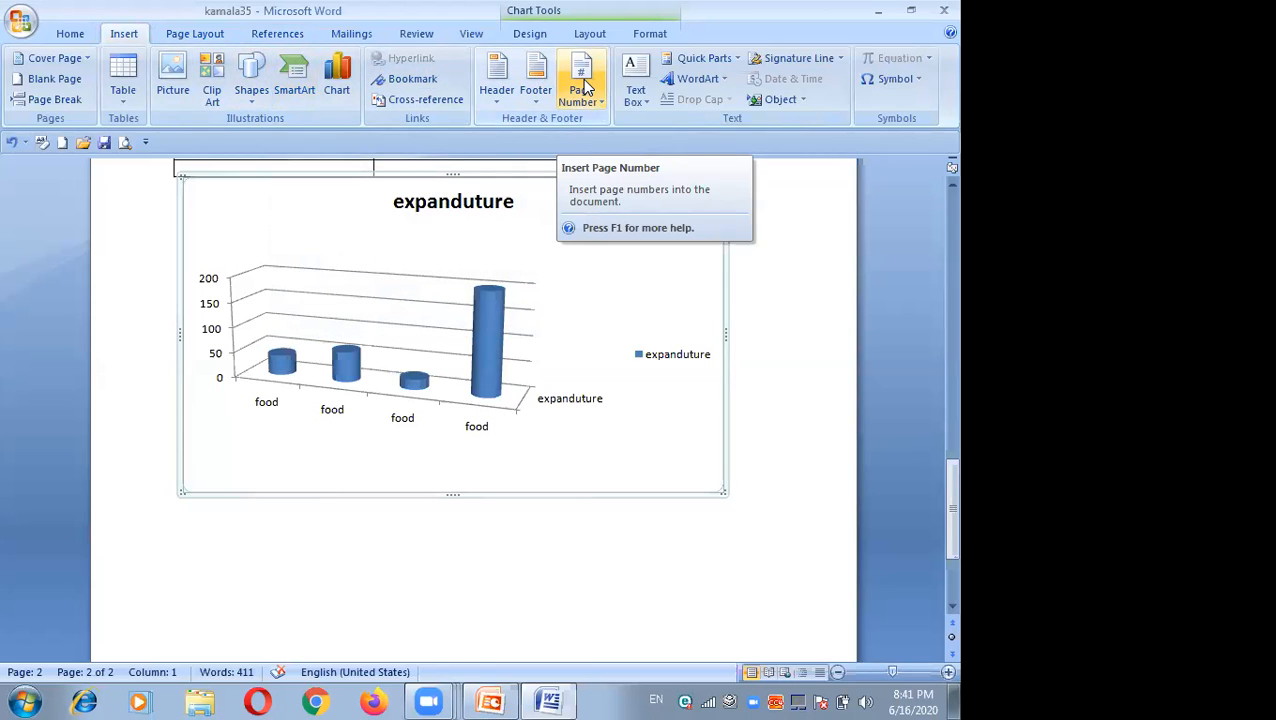
left_click(647, 104)
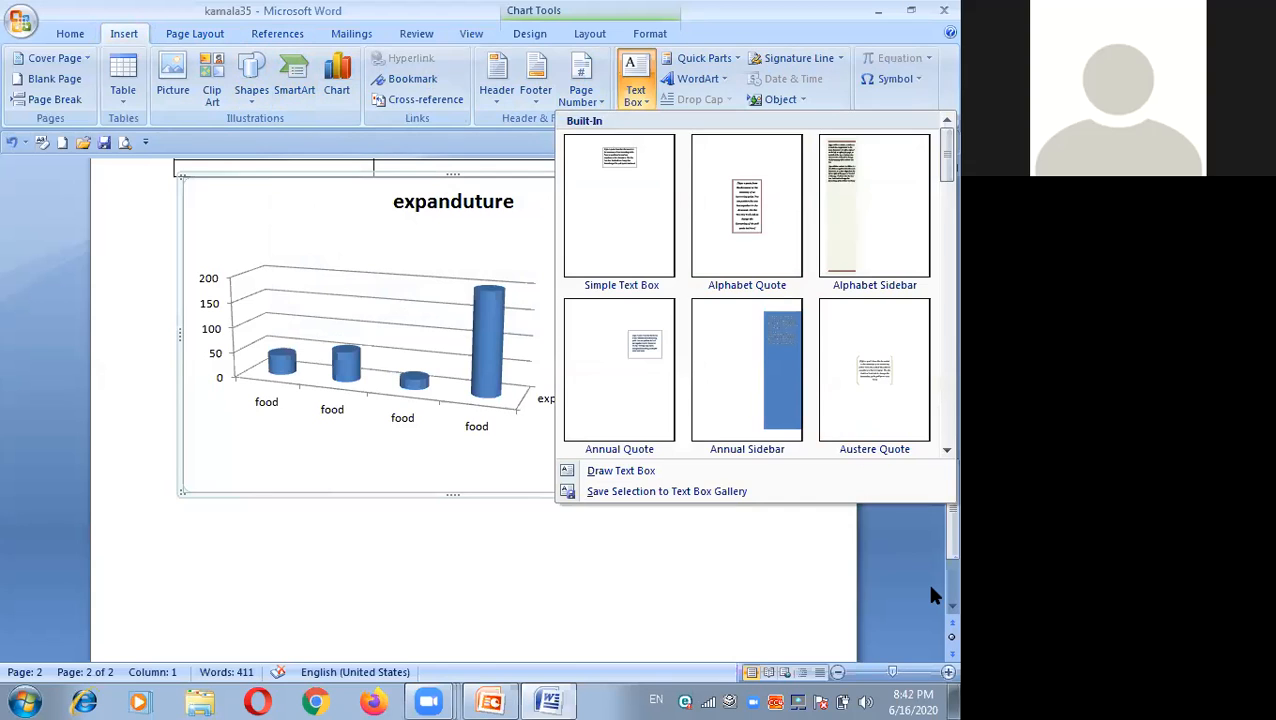
left_click(951, 606)
scroll(930, 608, "down", 1)
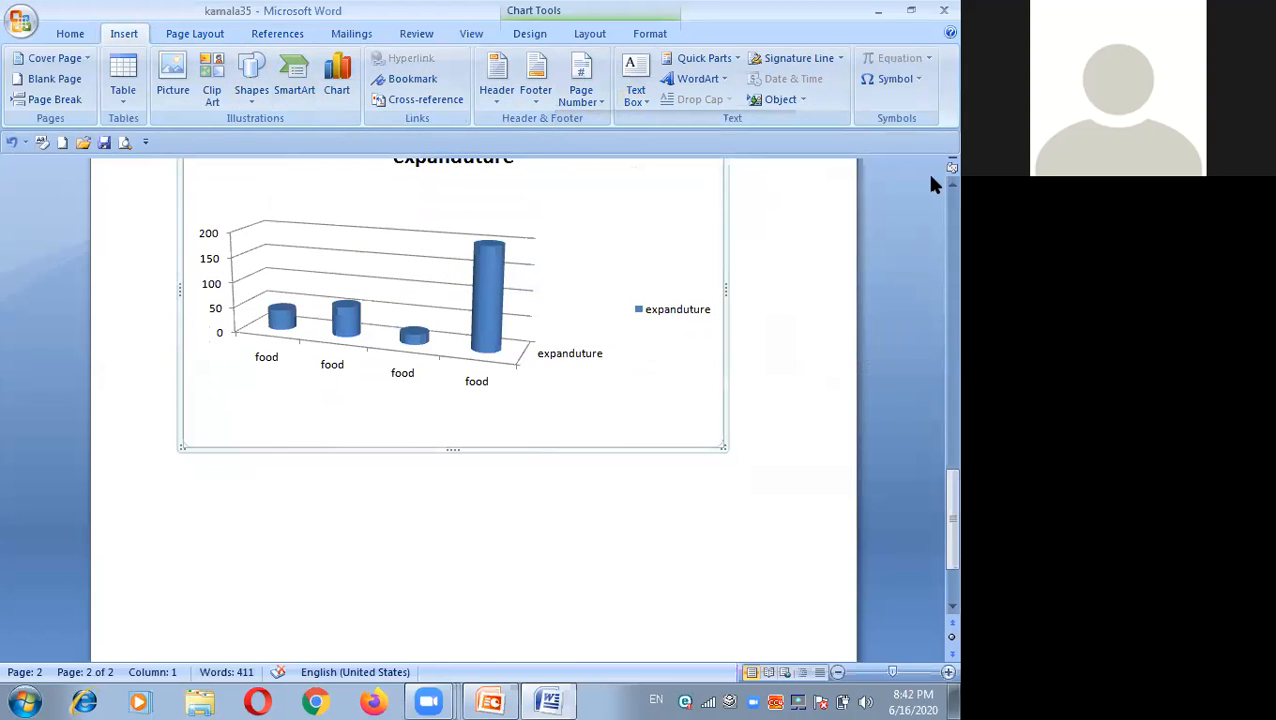
scroll(930, 188, "up", 3)
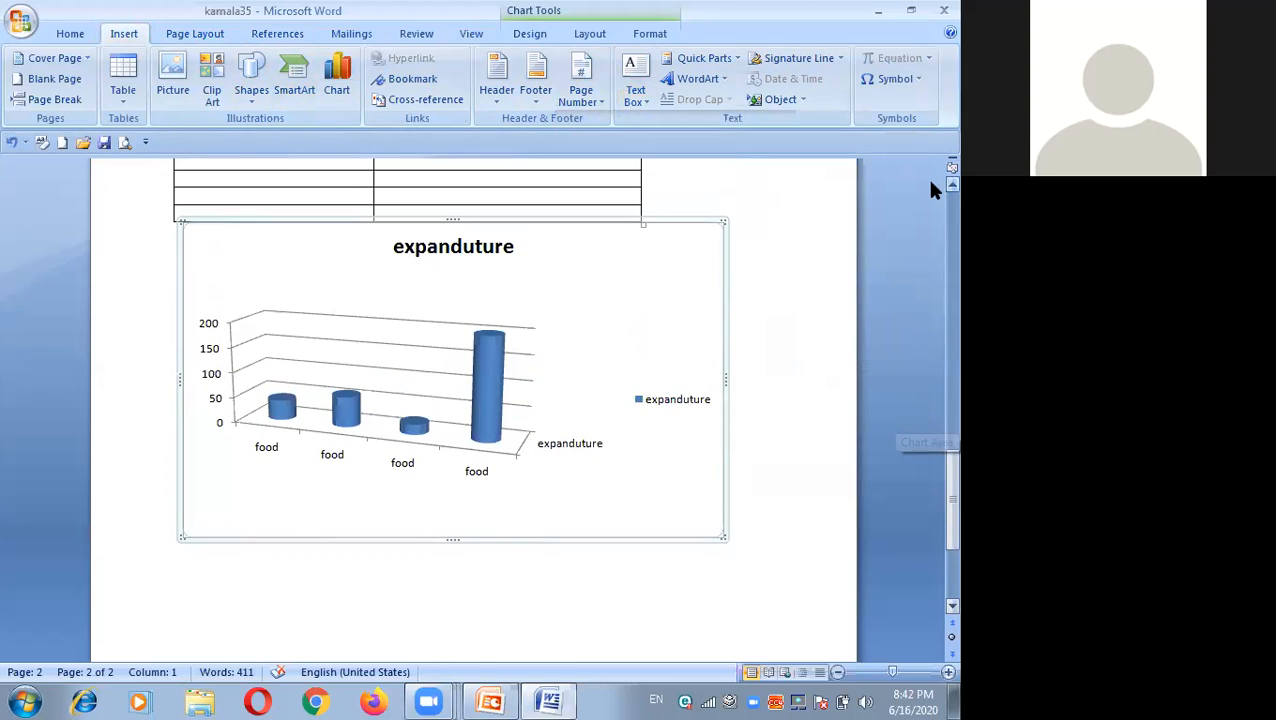
scroll(930, 190, "up", 10)
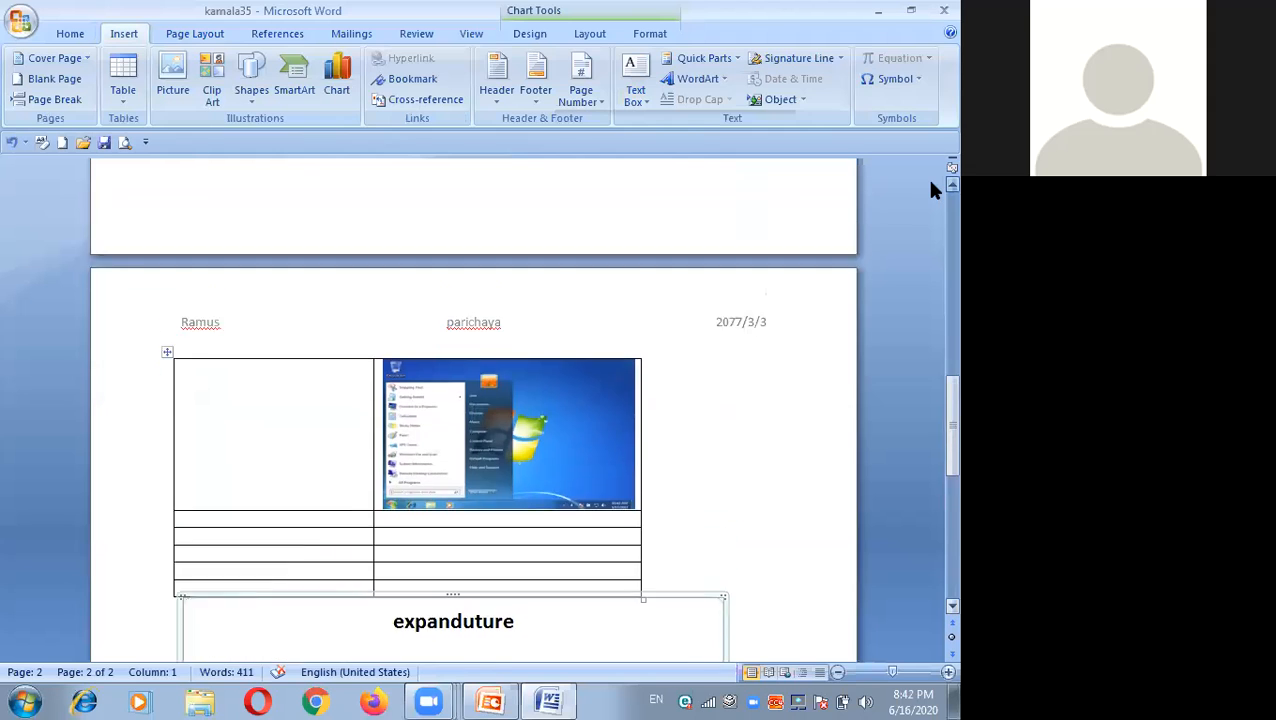
scroll(930, 190, "up", 9)
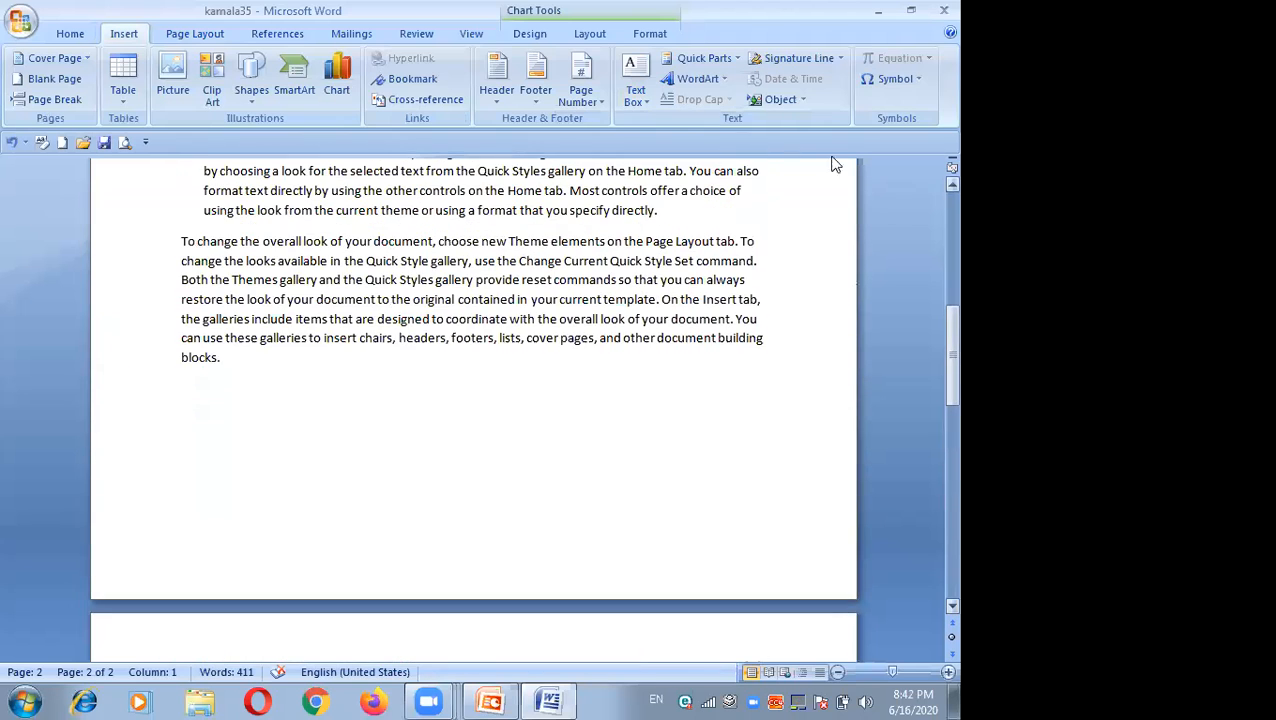
left_click(640, 96)
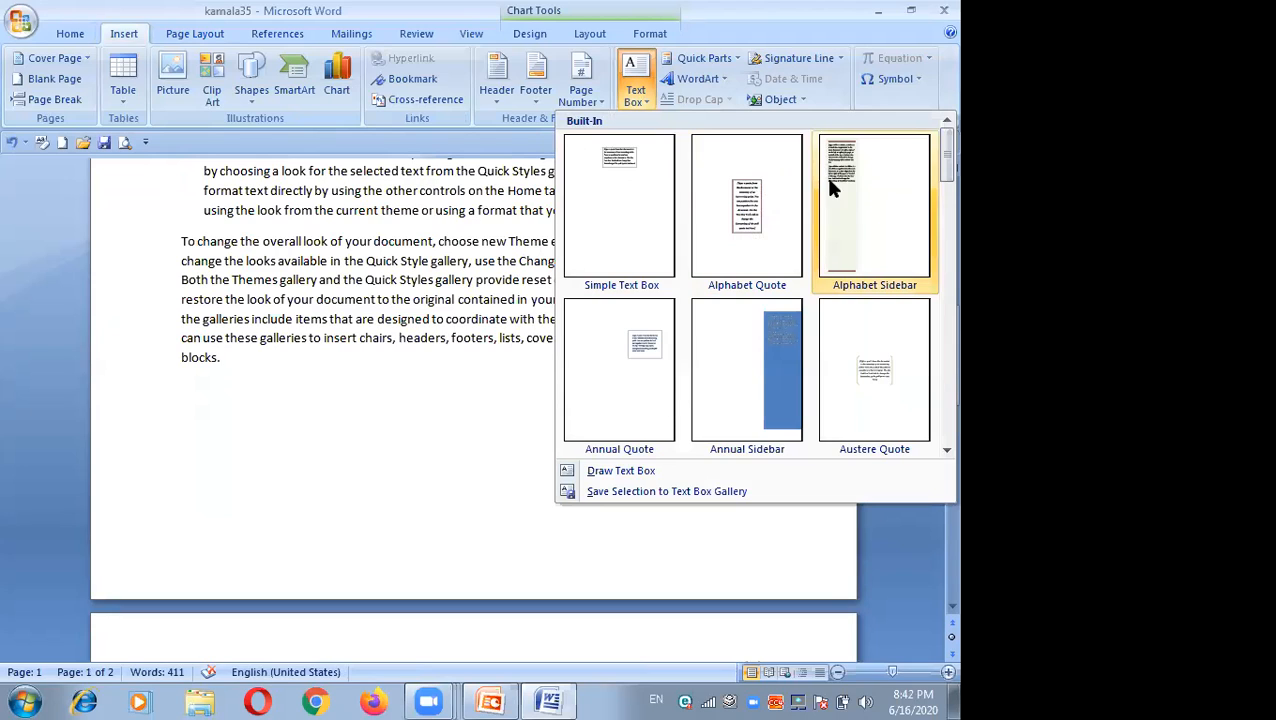
left_click(634, 336)
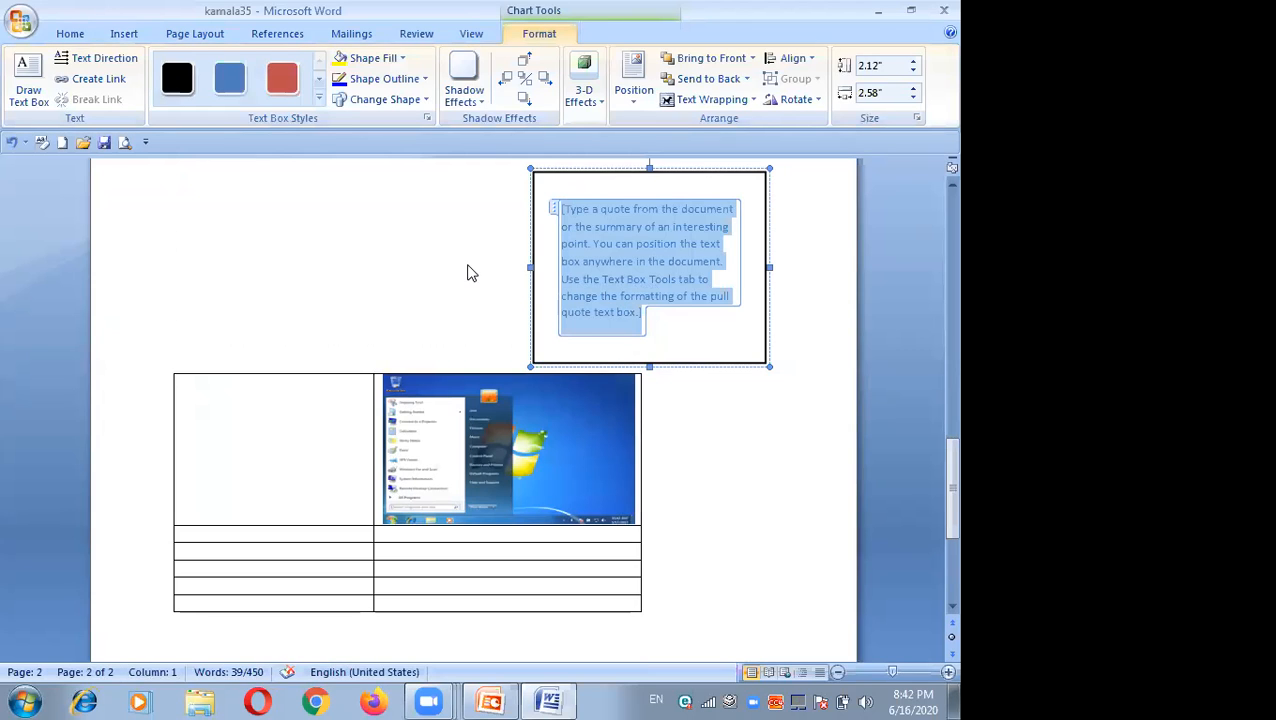
Step: Open the page header for editing and browse the built-in text box designs without choosing one
double_click(497, 246)
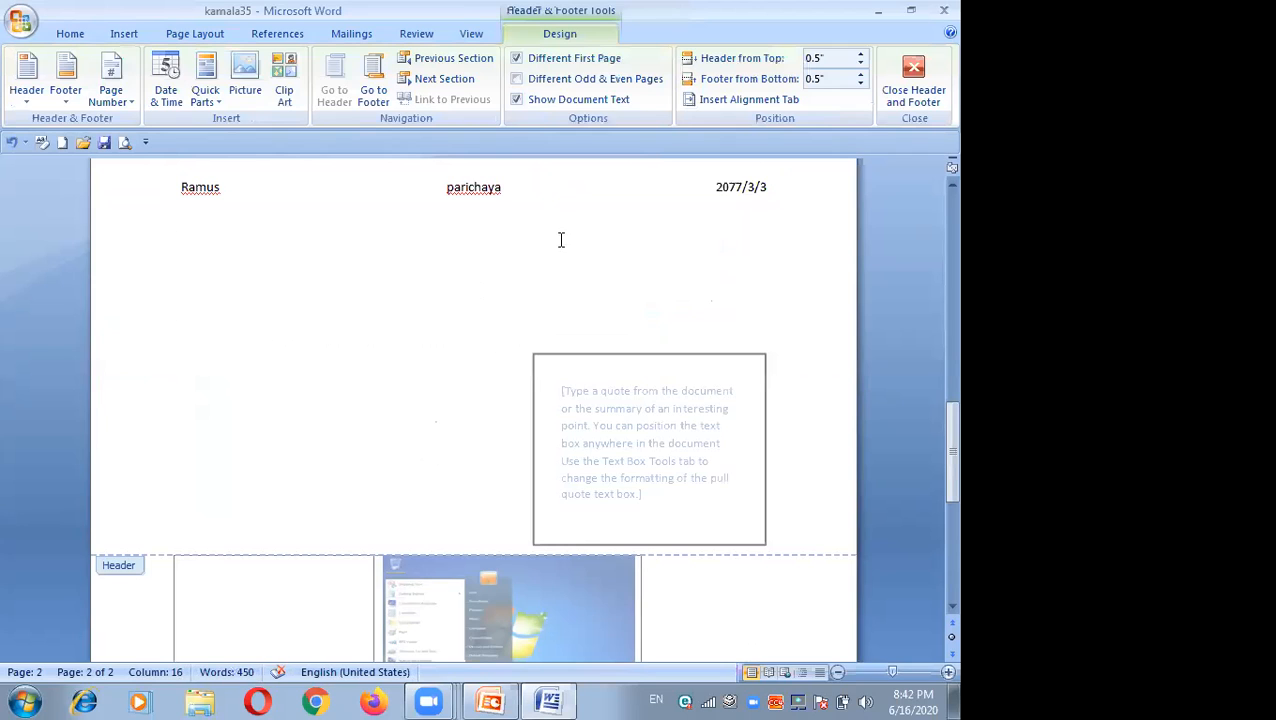
left_click(122, 34)
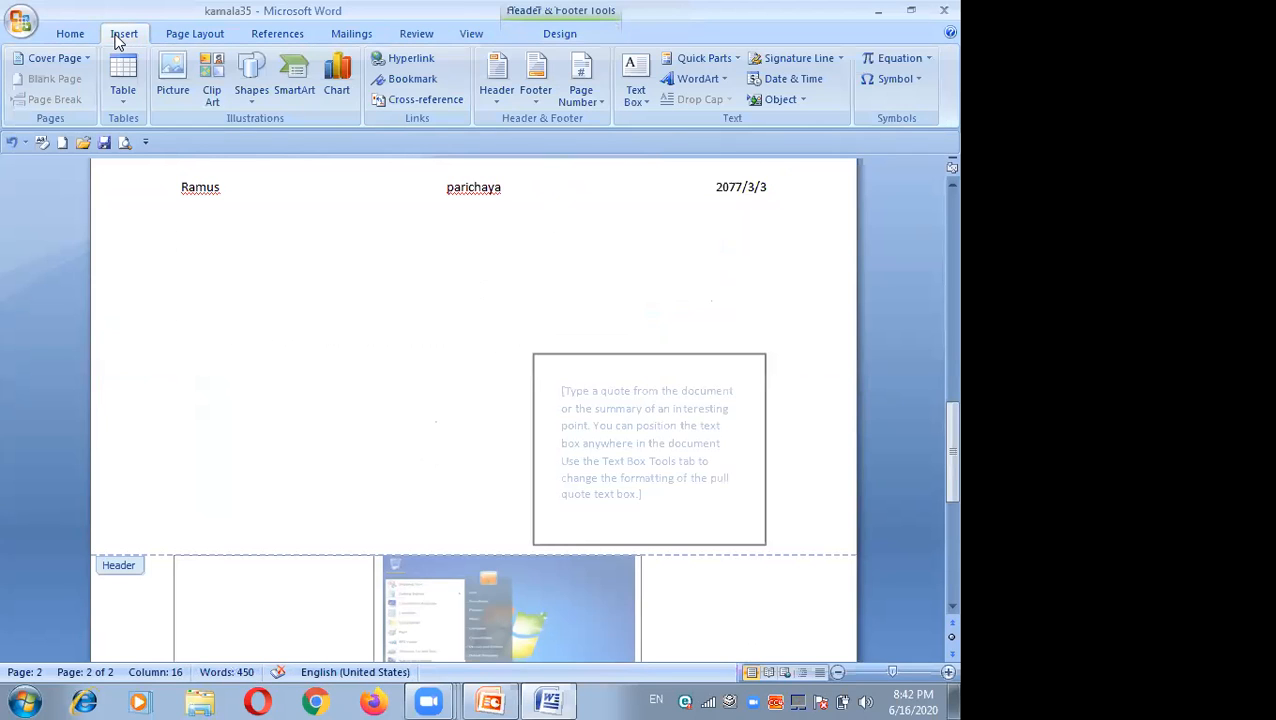
left_click(643, 106)
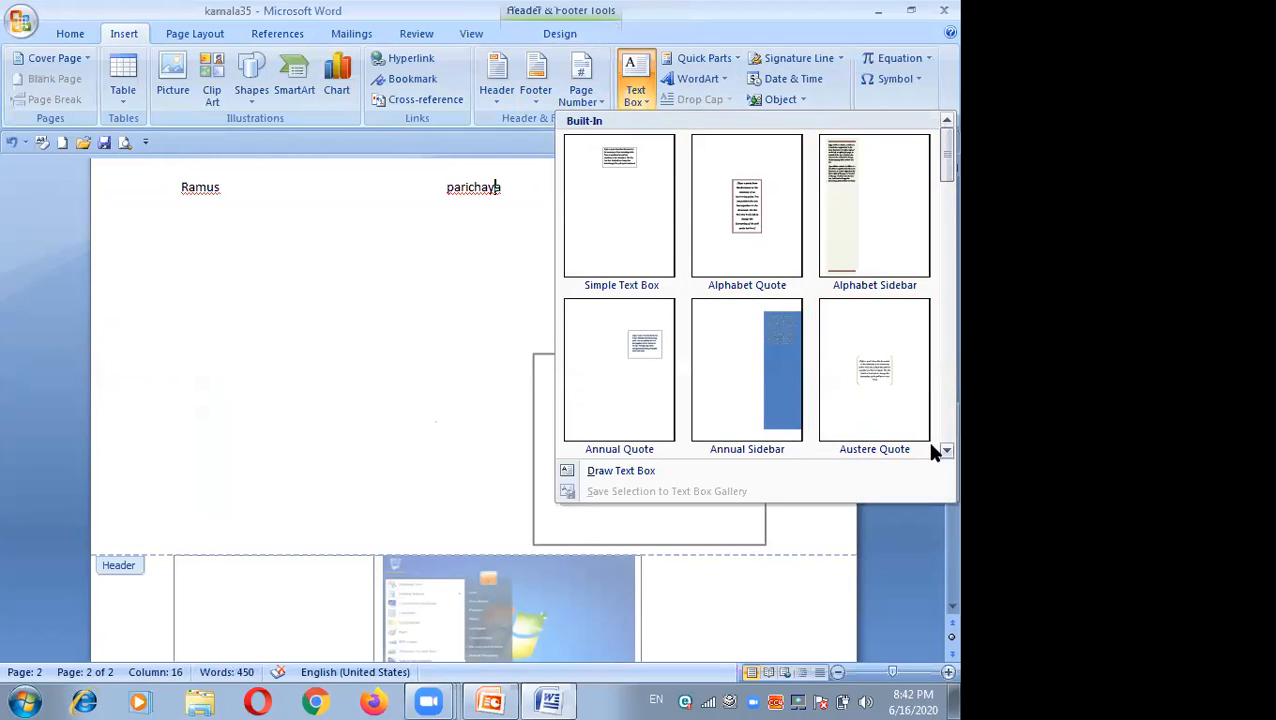
scroll(931, 447, "down", 6)
scroll(931, 447, "down", 3)
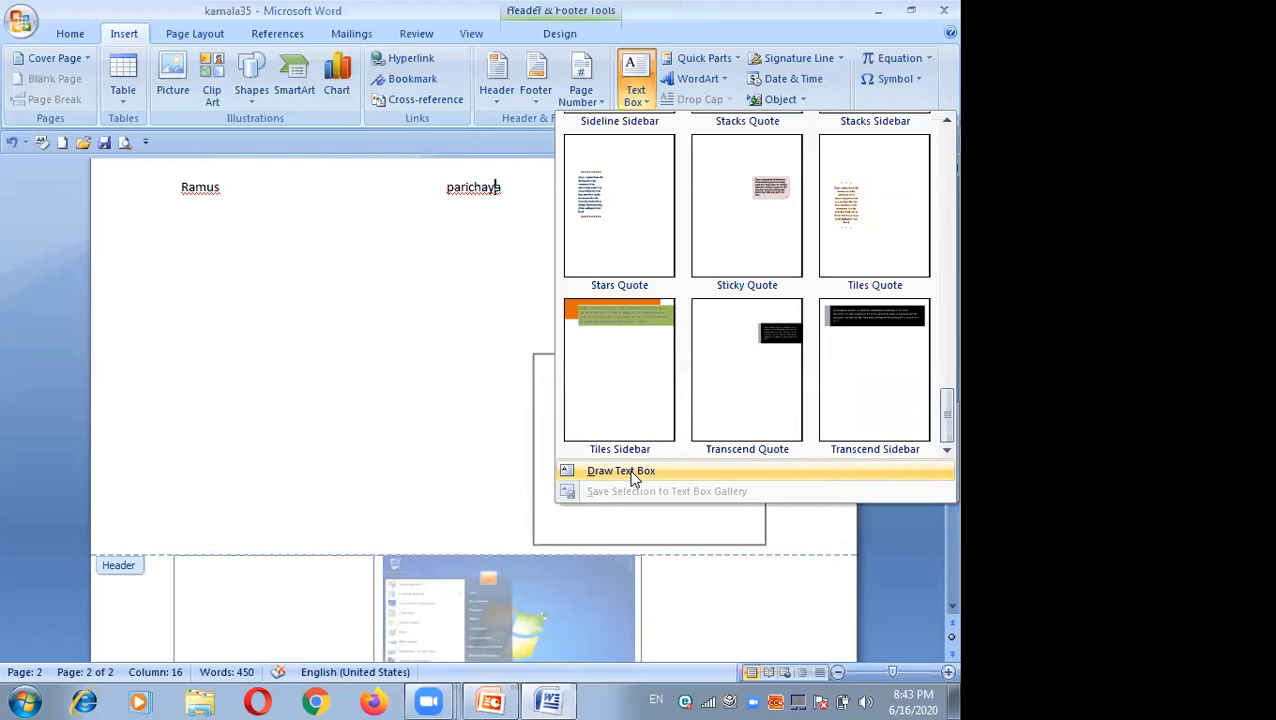
left_click(343, 263)
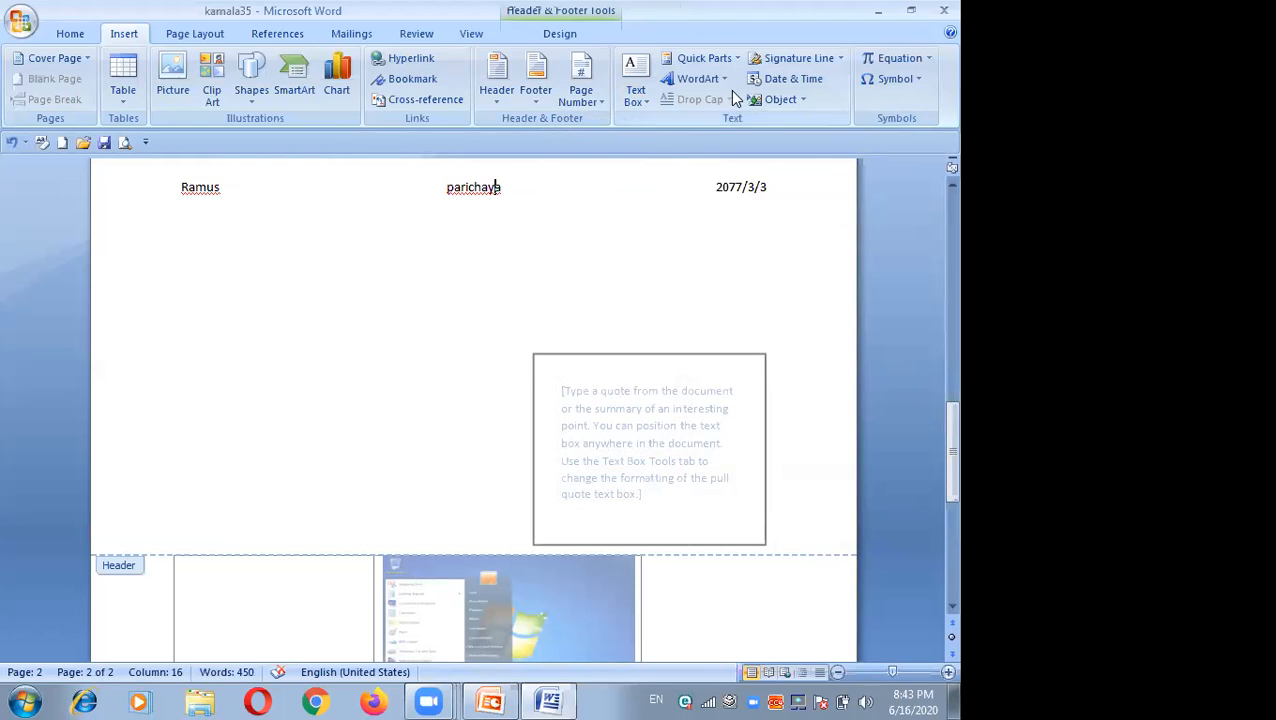
Step: Insert WordArt in the second style of the second row into the header, replacing the placeholder text with the presenter's first name
left_click(700, 79)
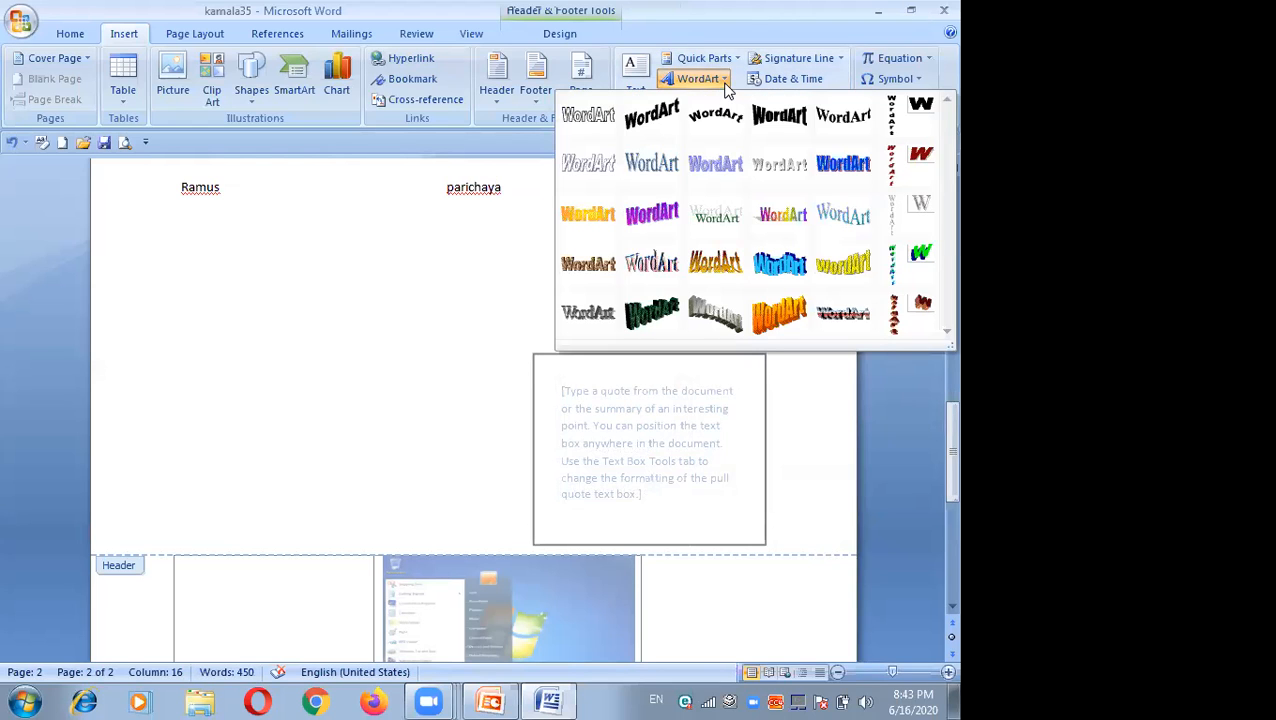
left_click(658, 176)
left_click(412, 277)
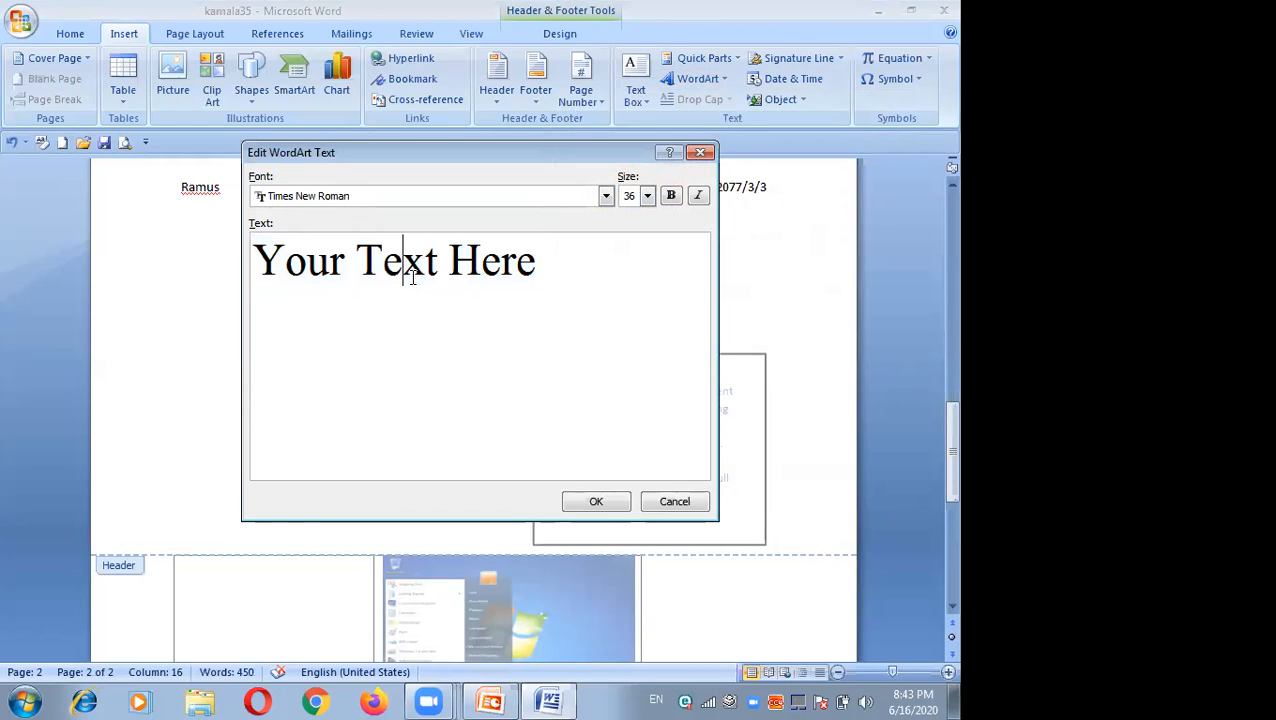
type("k")
left_click(582, 253)
key("BackSpace")
key("BackSpace")
key("BackSpace")
key("BackSpace")
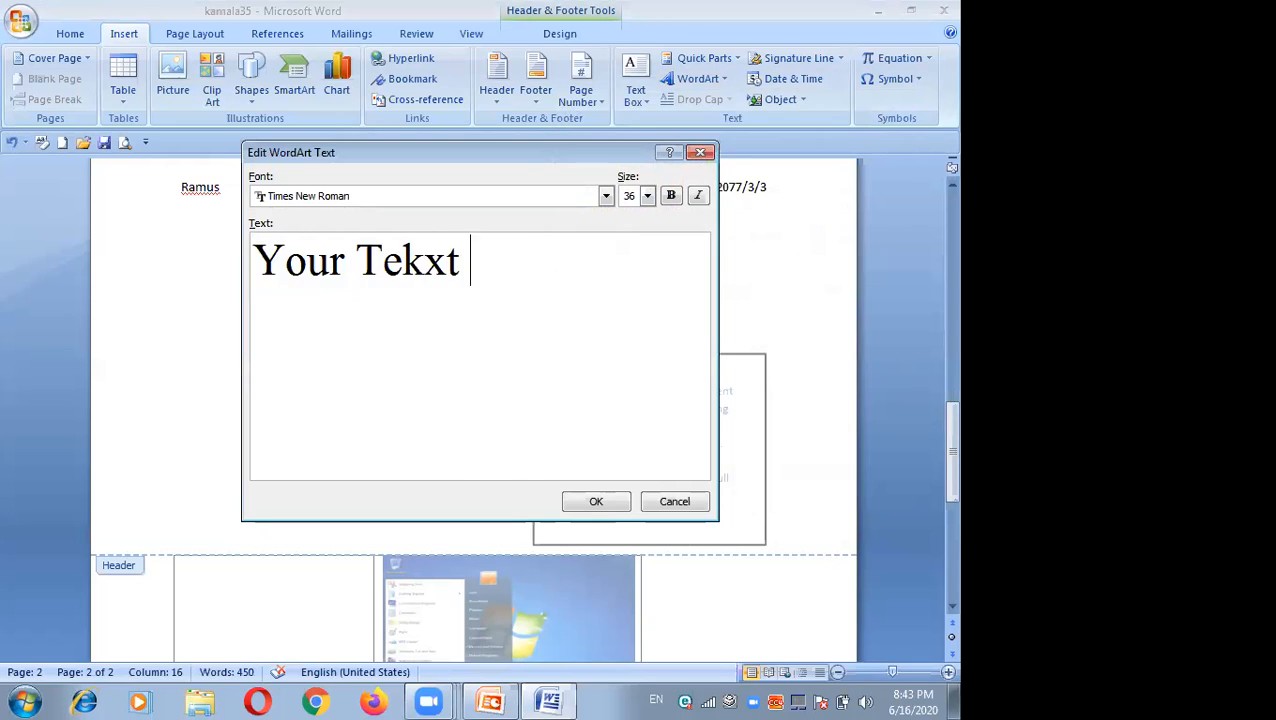
key("BackSpace")
key("BackSpace")
key("BackSpace")
key("BackSpace")
key("BackSpace")
key("BackSpace")
key("BackSpace")
key("BackSpace")
key("BackSpace")
key("BackSpace")
key("BackSpace")
type("kamala")
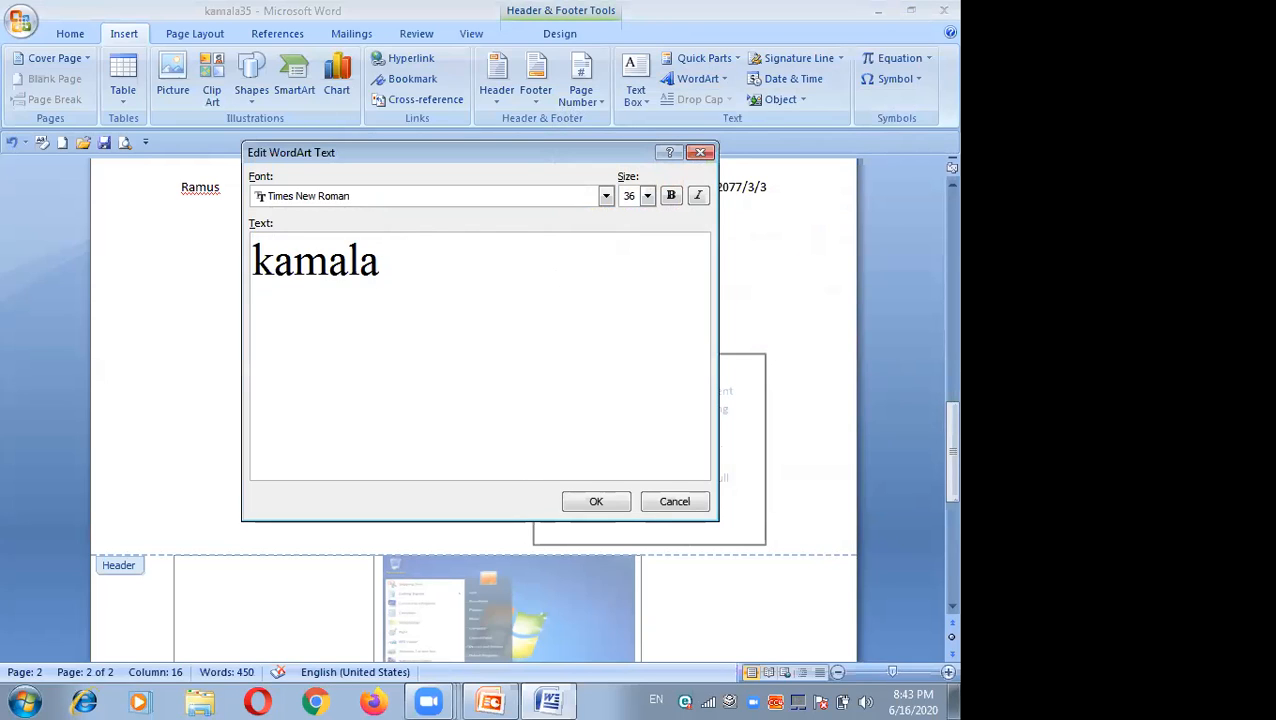
left_click(590, 501)
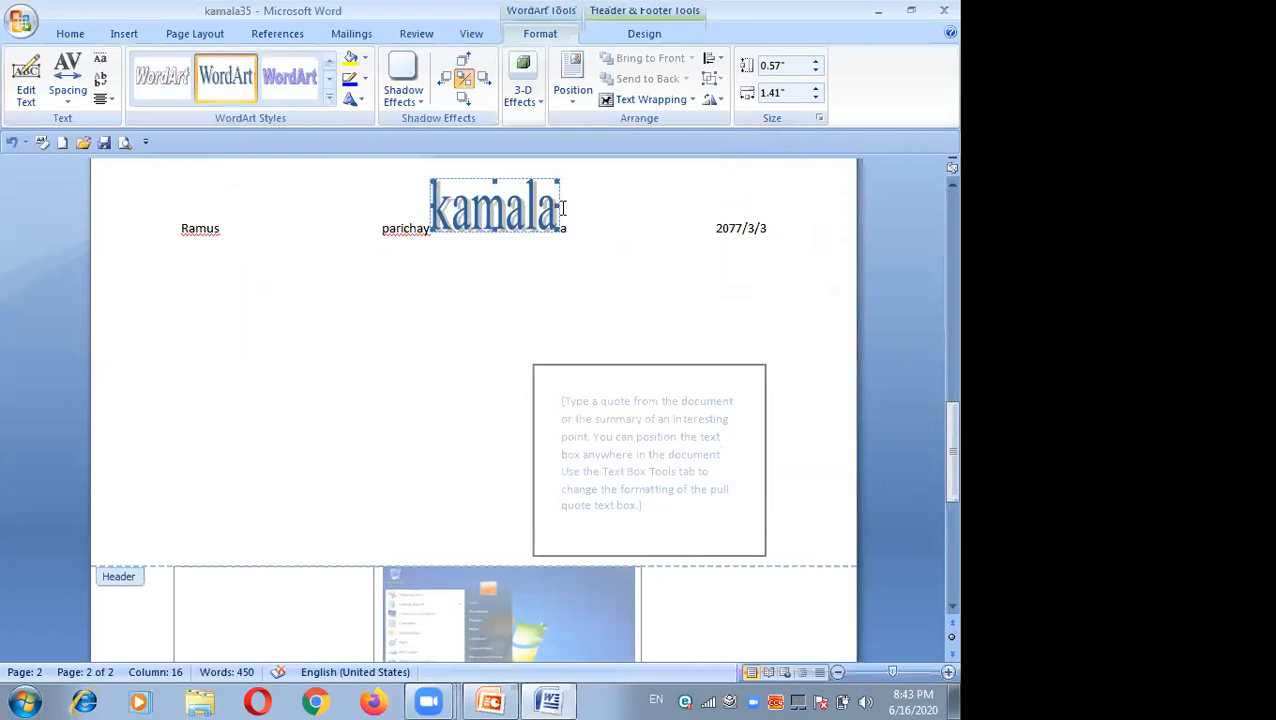
Step: Stretch the WordArt to about 4 inches wide and make it taller
left_click_drag(558, 203, 739, 259)
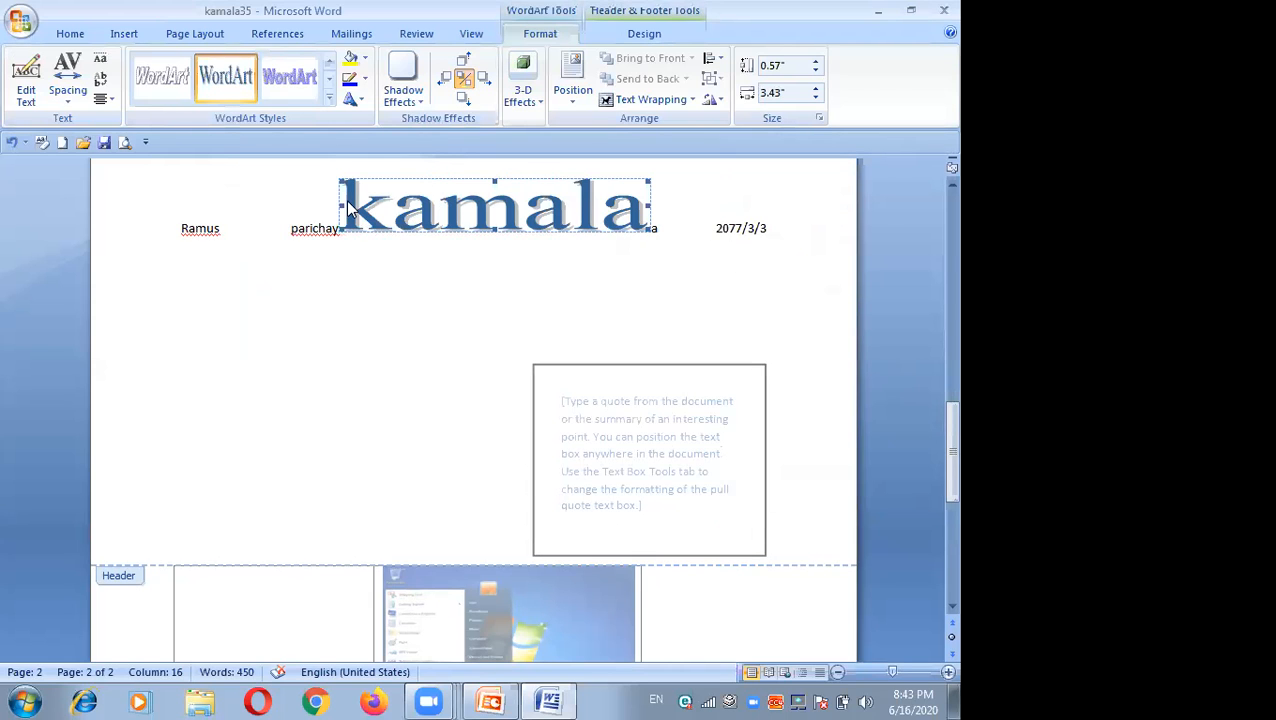
left_click_drag(286, 236, 287, 236)
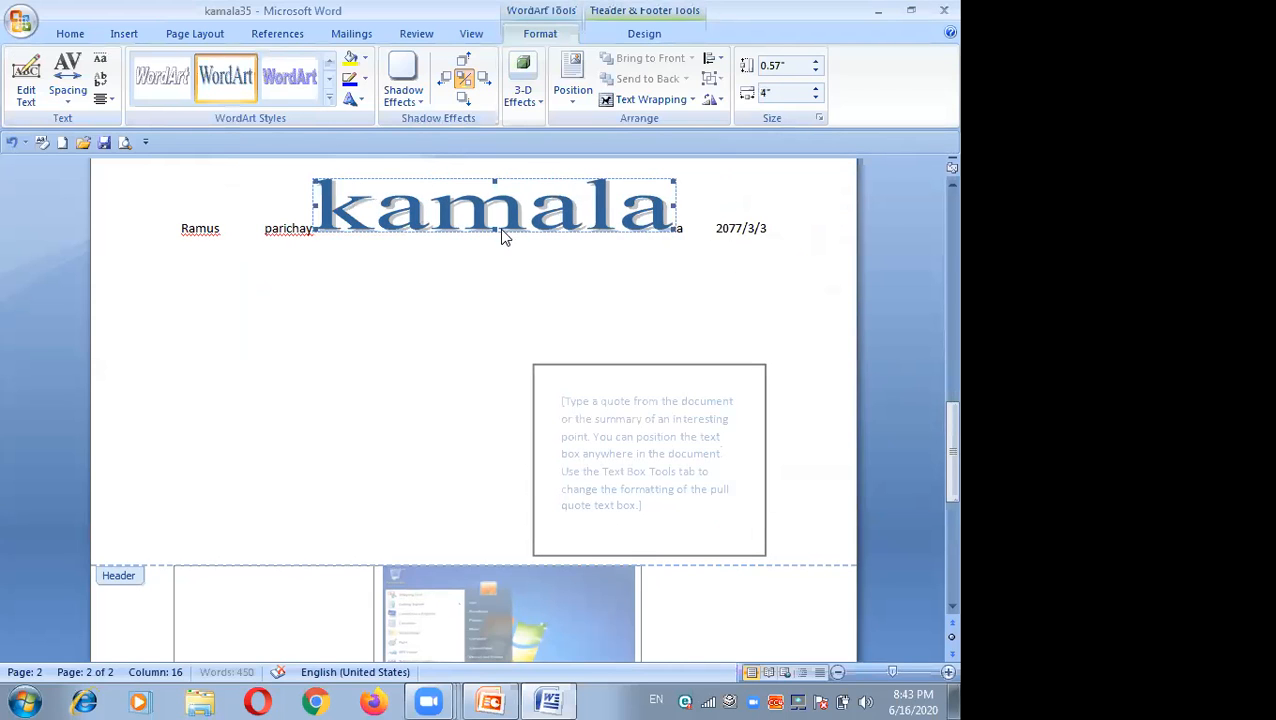
left_click_drag(495, 230, 517, 312)
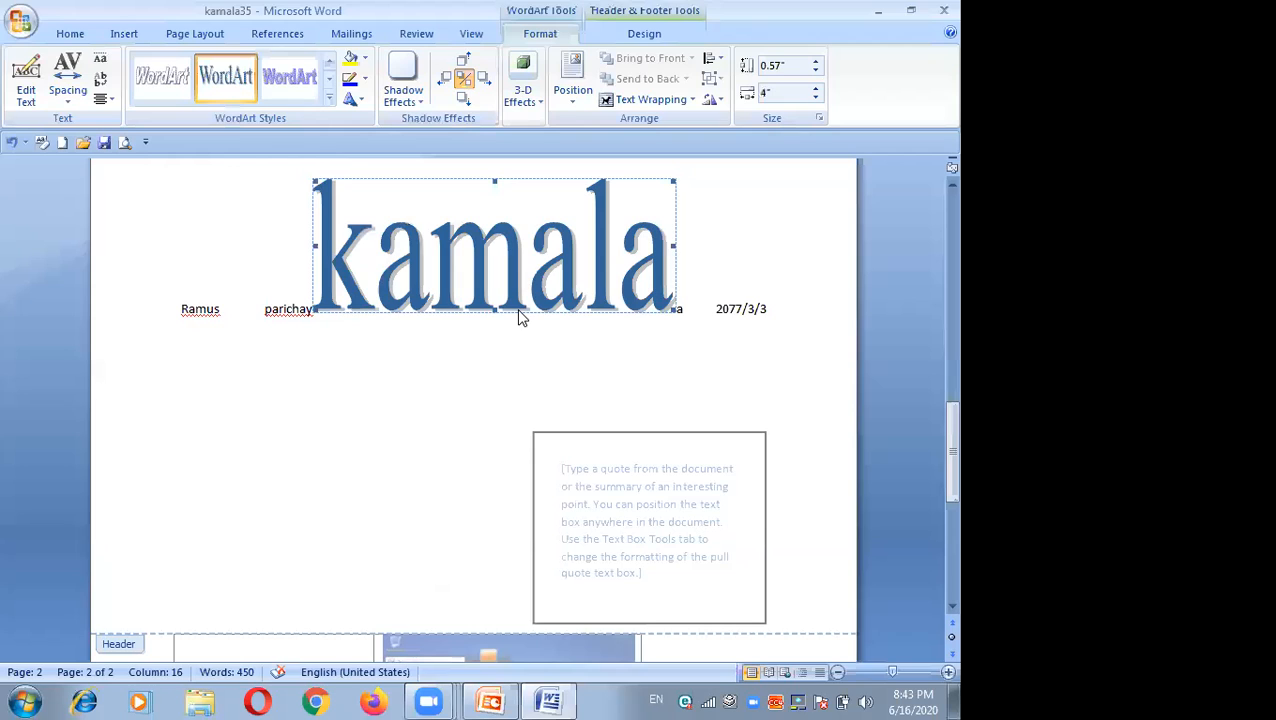
Step: Open the paper size options on the page layout settings without choosing one
left_click(126, 36)
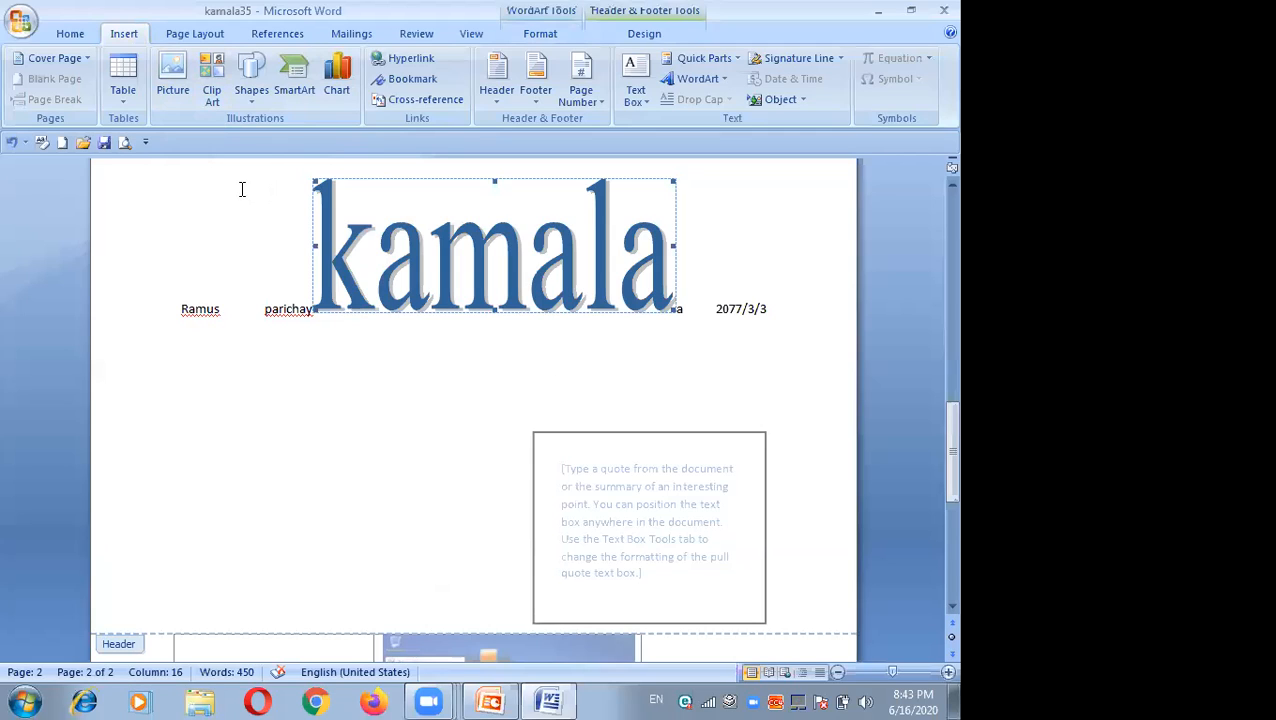
left_click(196, 34)
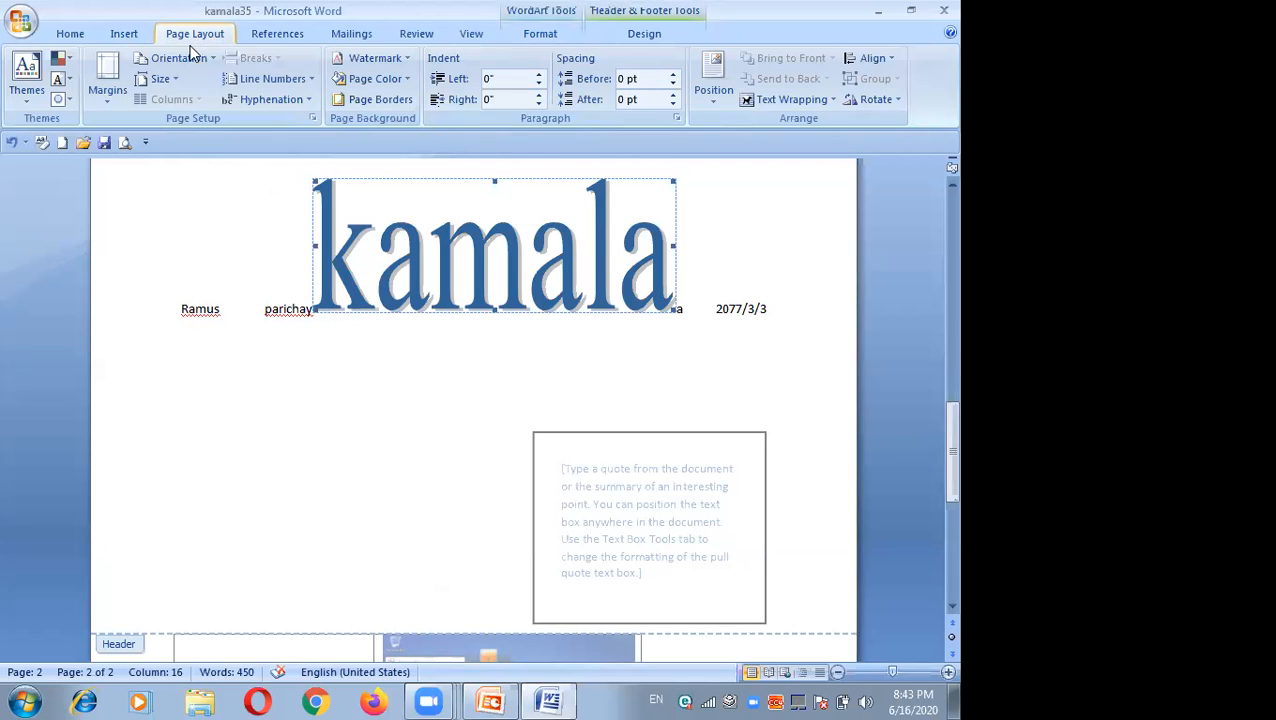
left_click(174, 79)
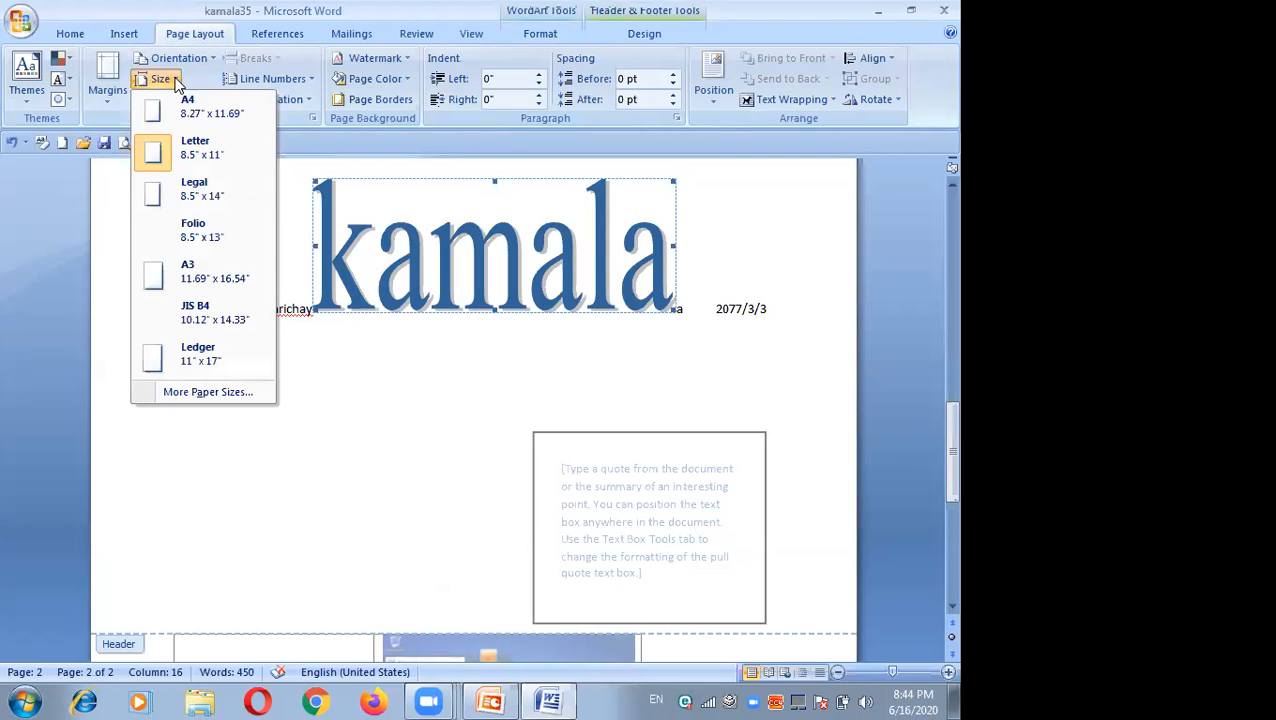
left_click(168, 80)
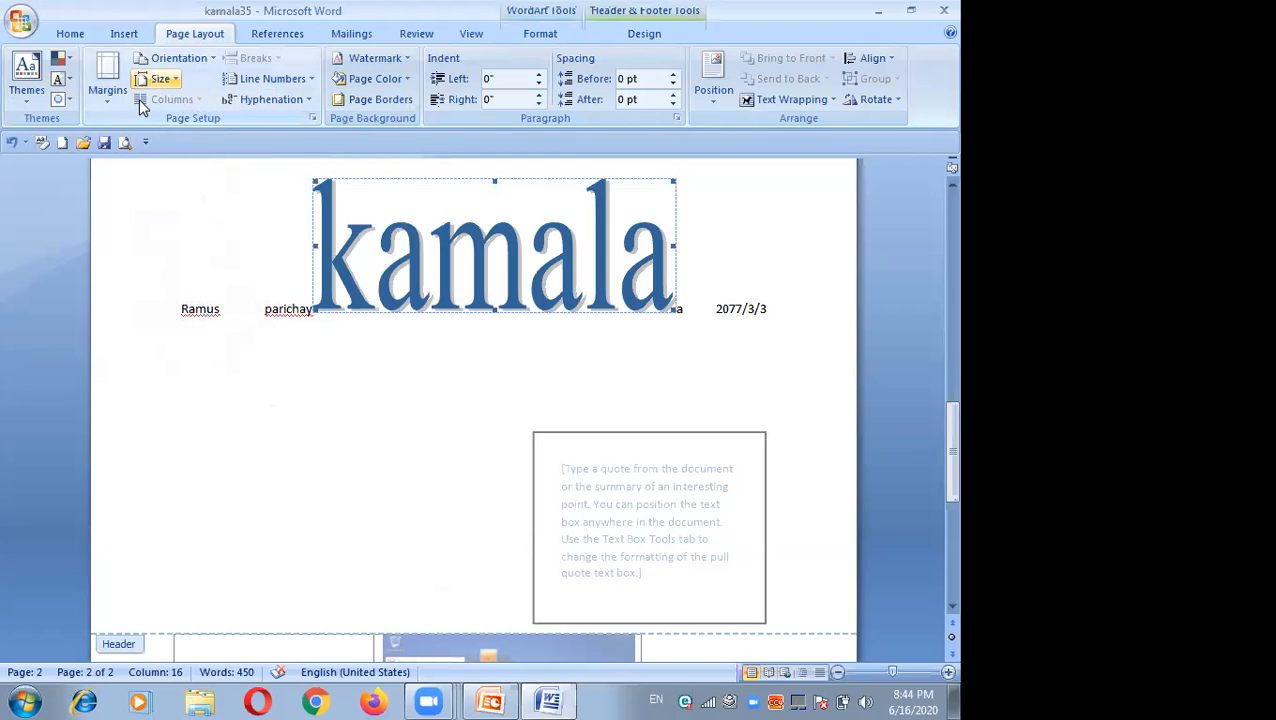
Step: Apply the Last Custom Setting margins and then the Normal margins to the document
left_click(100, 102)
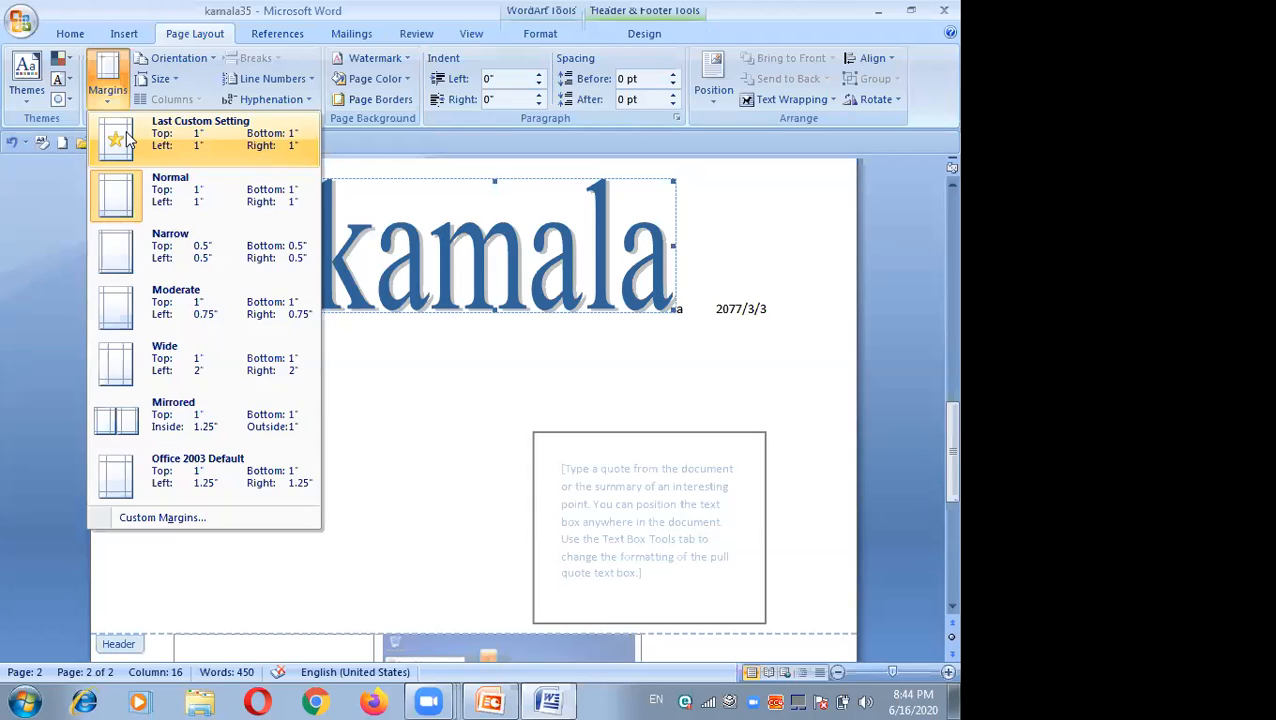
left_click(126, 138)
left_click(111, 94)
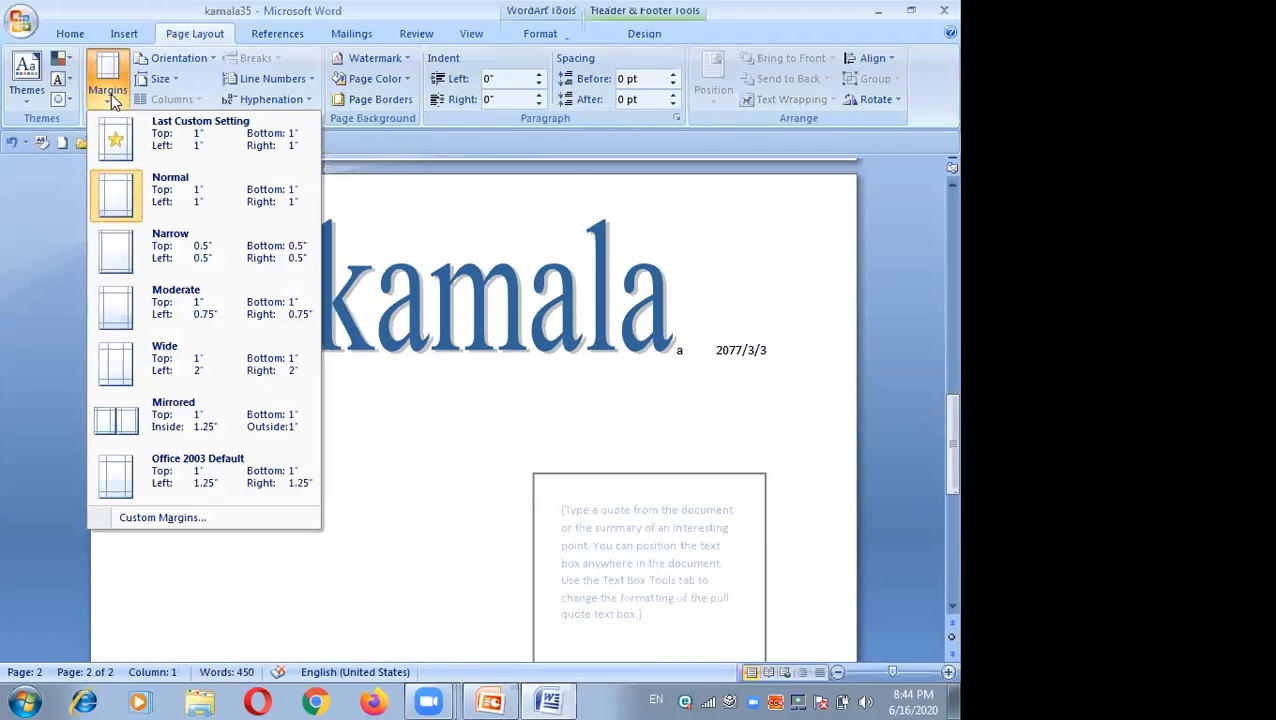
left_click(120, 185)
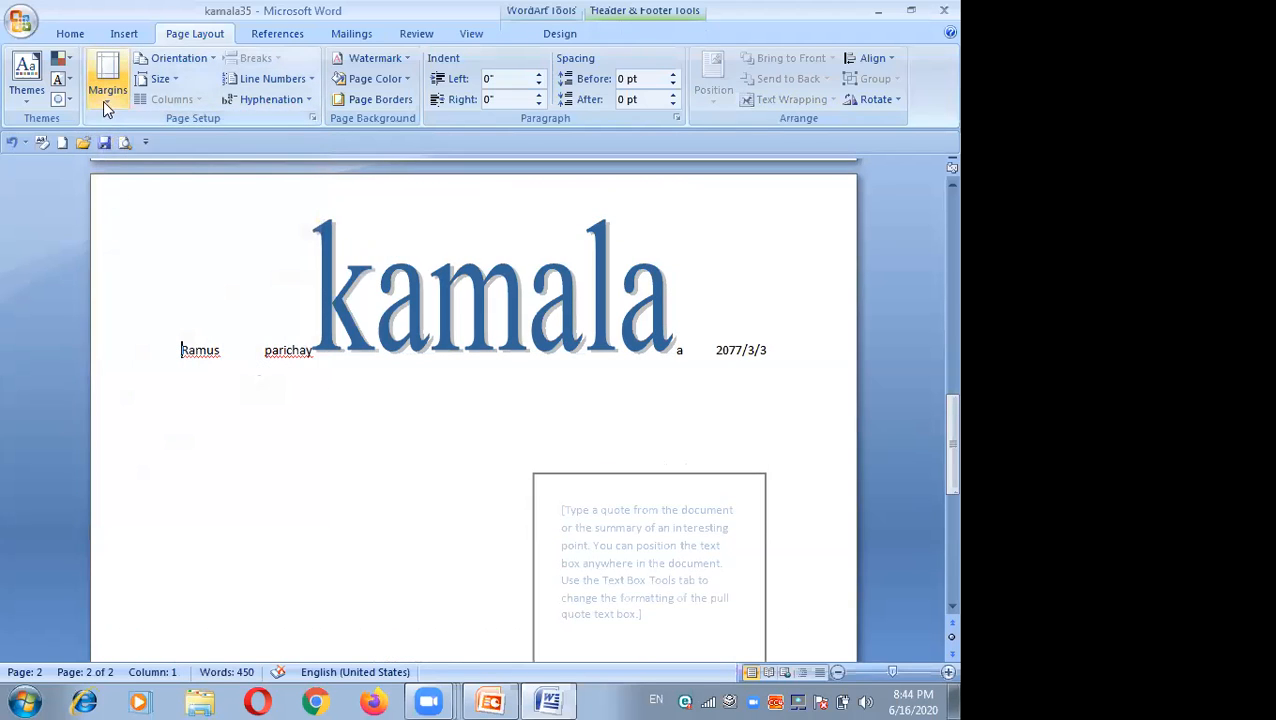
Step: Set the document's page margins to Narrow
left_click(104, 103)
left_click(109, 267)
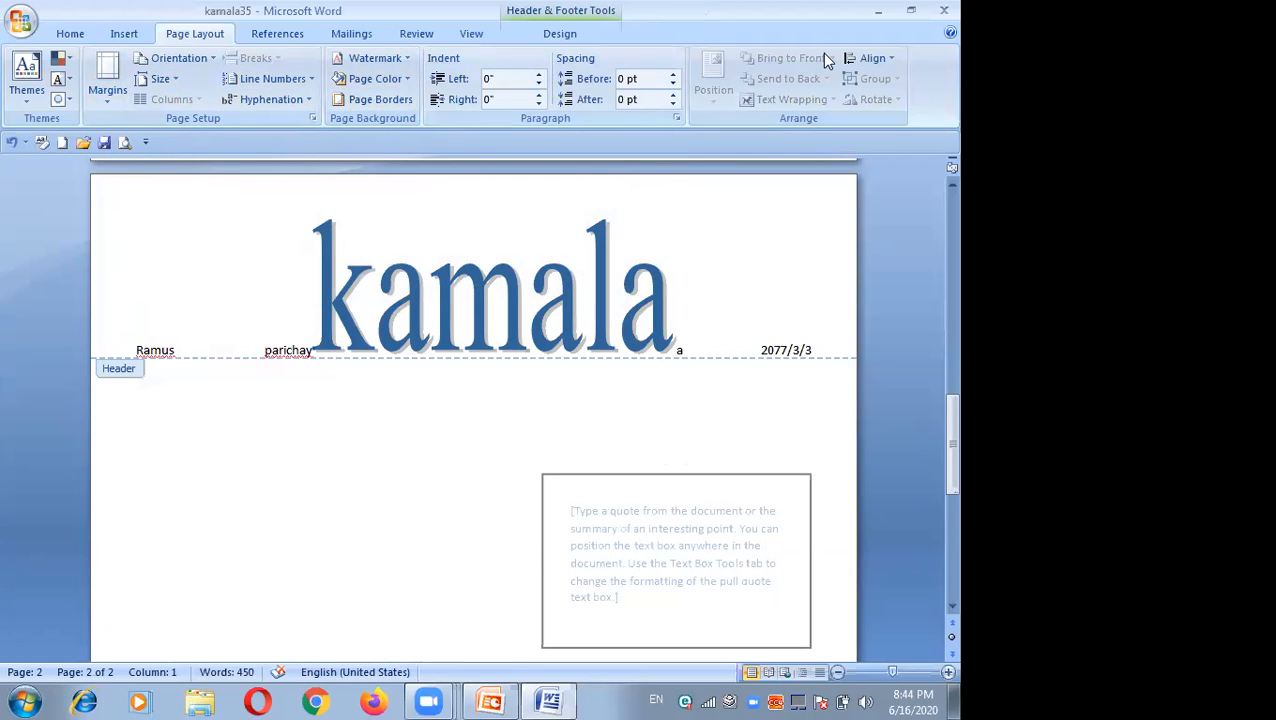
Step: Minimize the document window
left_click(878, 11)
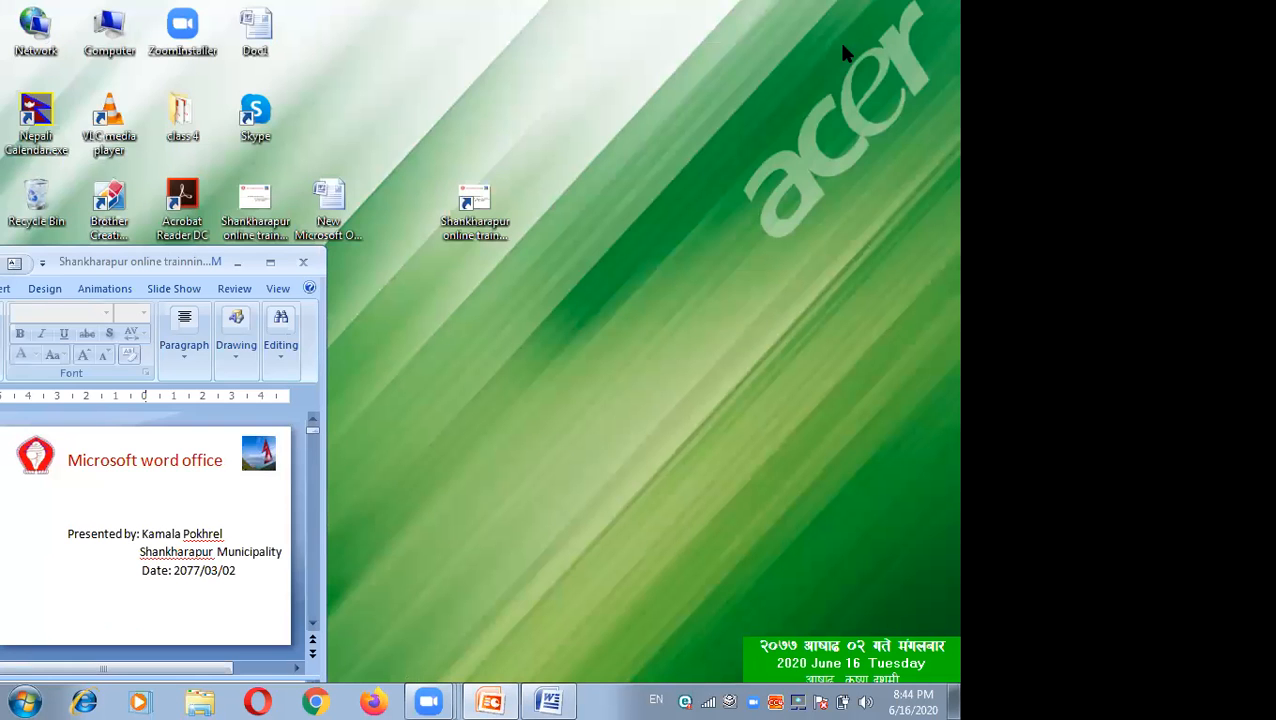